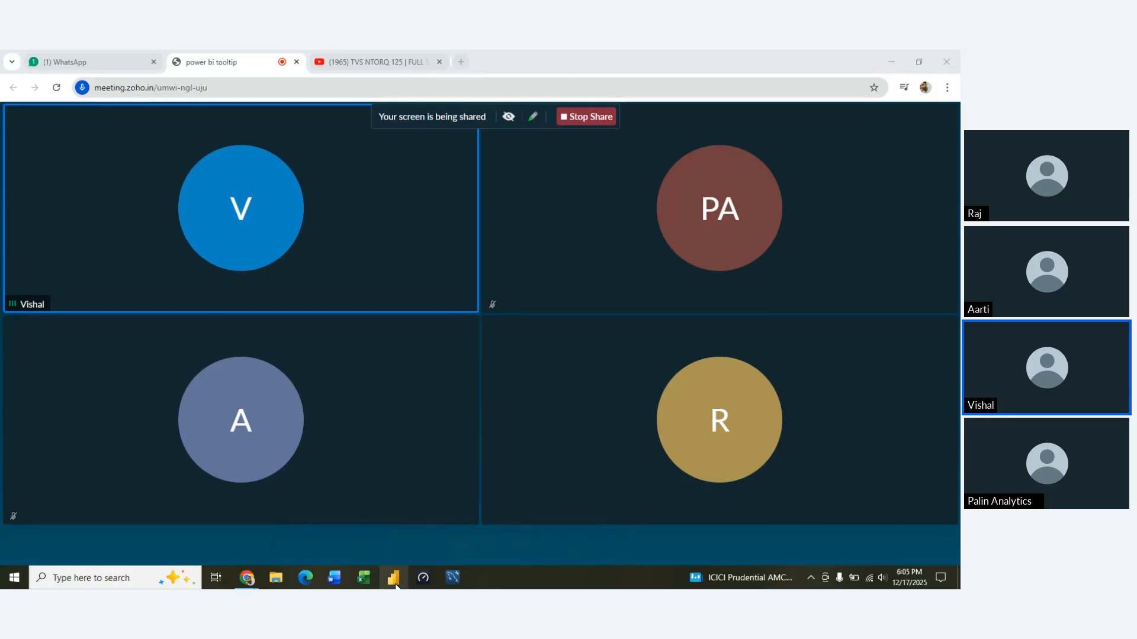
Step: Switch to Power BI Desktop and open the recent report Dashboard.pbix
left_click(394, 579)
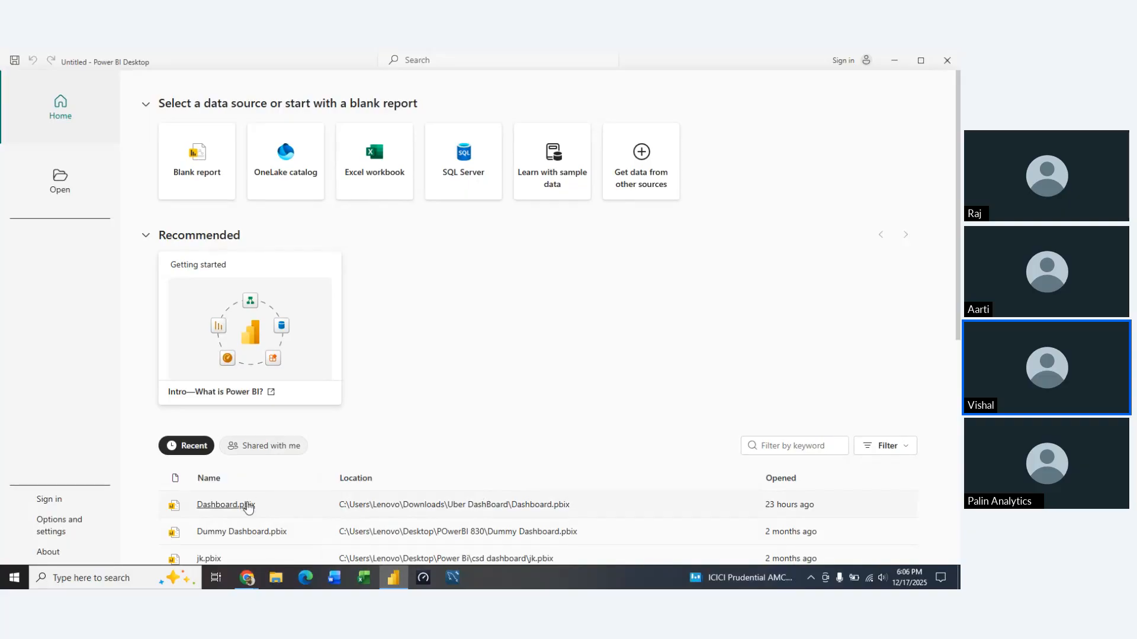
left_click(245, 507)
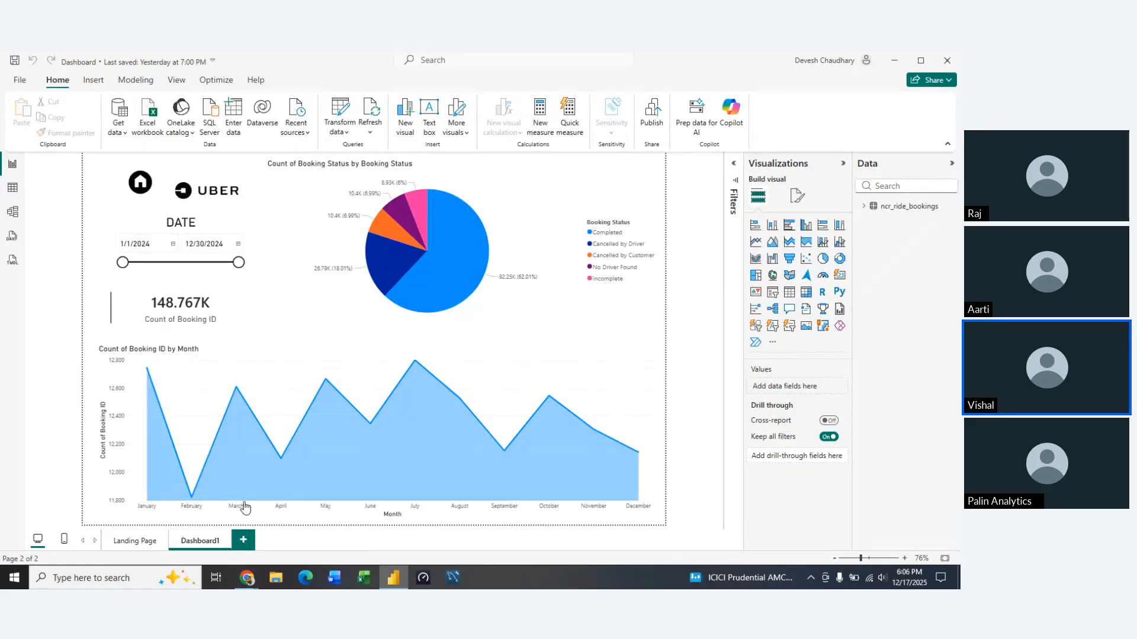
Step: View the report's Landing Page and follow its "Drive The Dashboard Click Here" link to the dashboard page
left_click(136, 542)
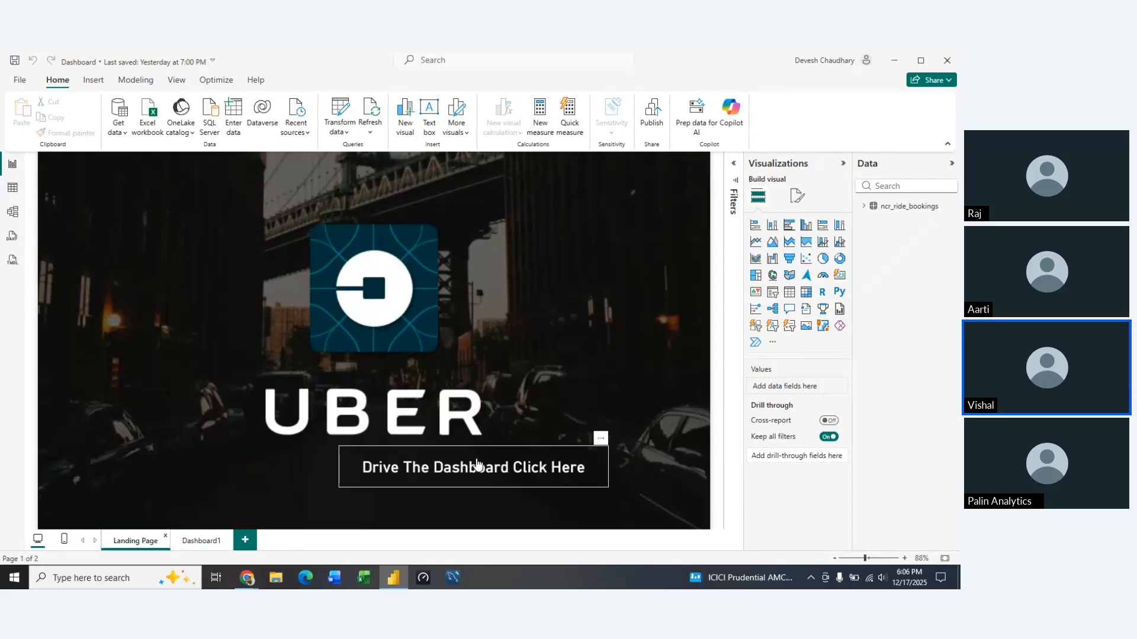
left_click(476, 463, "ctrl")
mouse_move(176, 447)
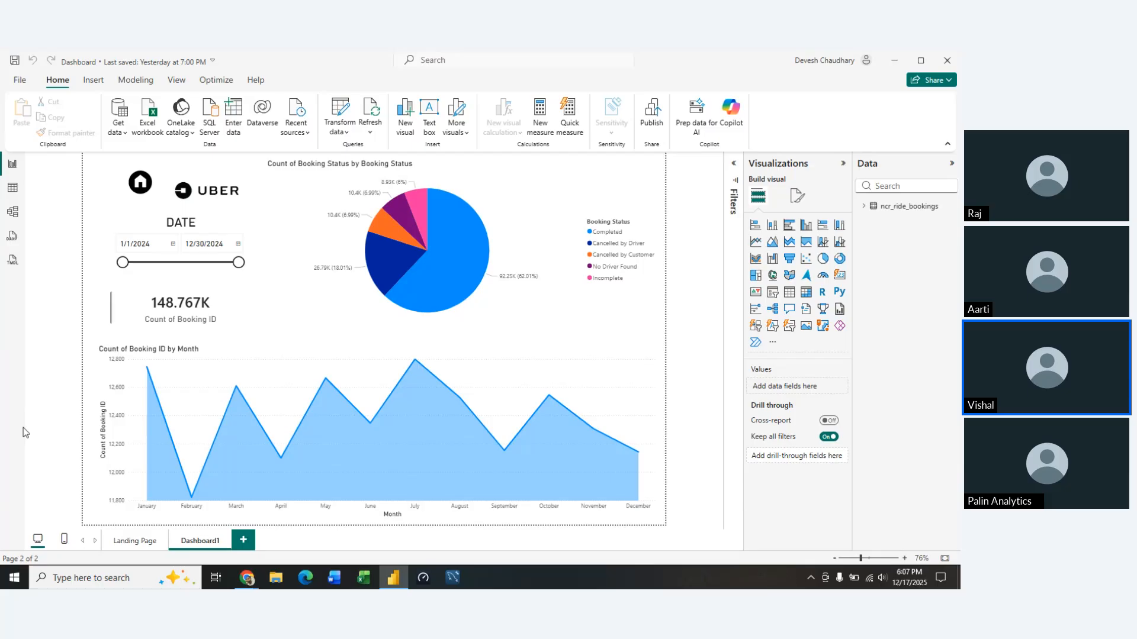
Step: Add a new report page and name it "Drill Down/UP"
left_click(244, 539)
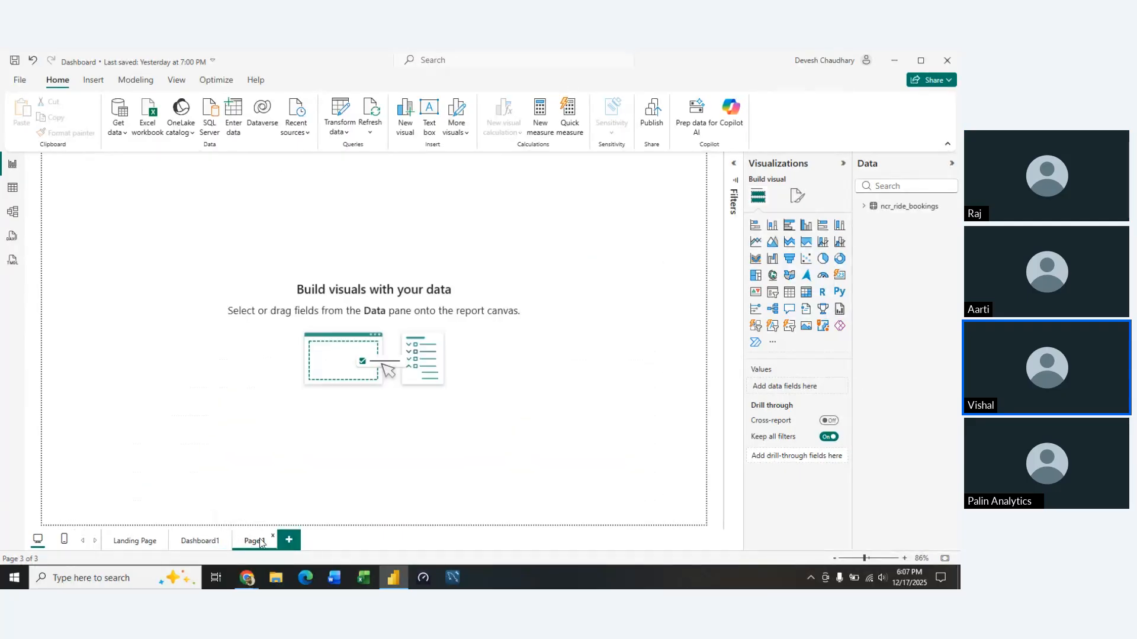
key("BackSpace")
key("BackSpace")
key("BackSpace")
key("BackSpace")
key("BackSpace")
key("BackSpace")
type("Dri")
key("BackSpace")
key("BackSpace")
type("own/UP")
left_click(366, 492)
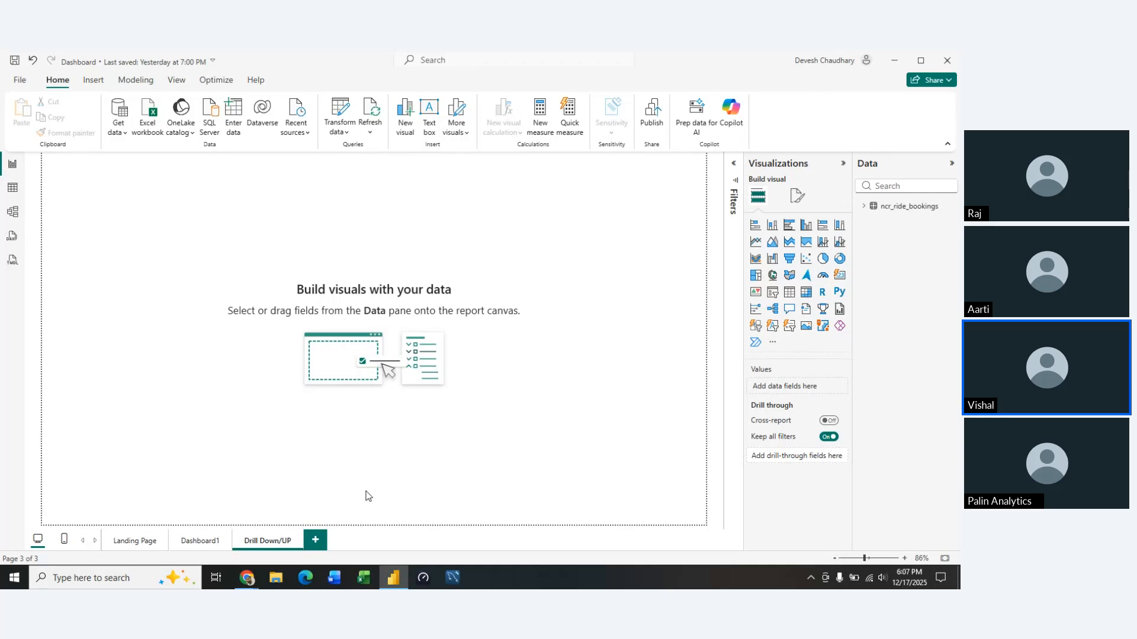
Step: Expand the ncr_ride_bookings fields and insert a line chart, enlarged across most of the page's width in the lower half
left_click(864, 206)
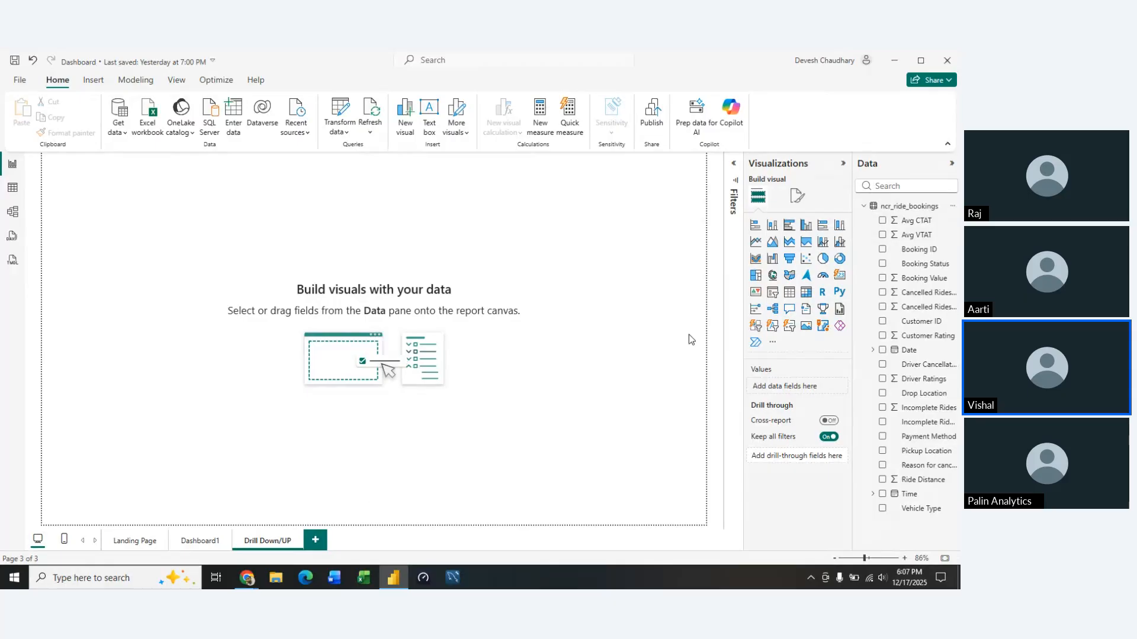
left_click(755, 242)
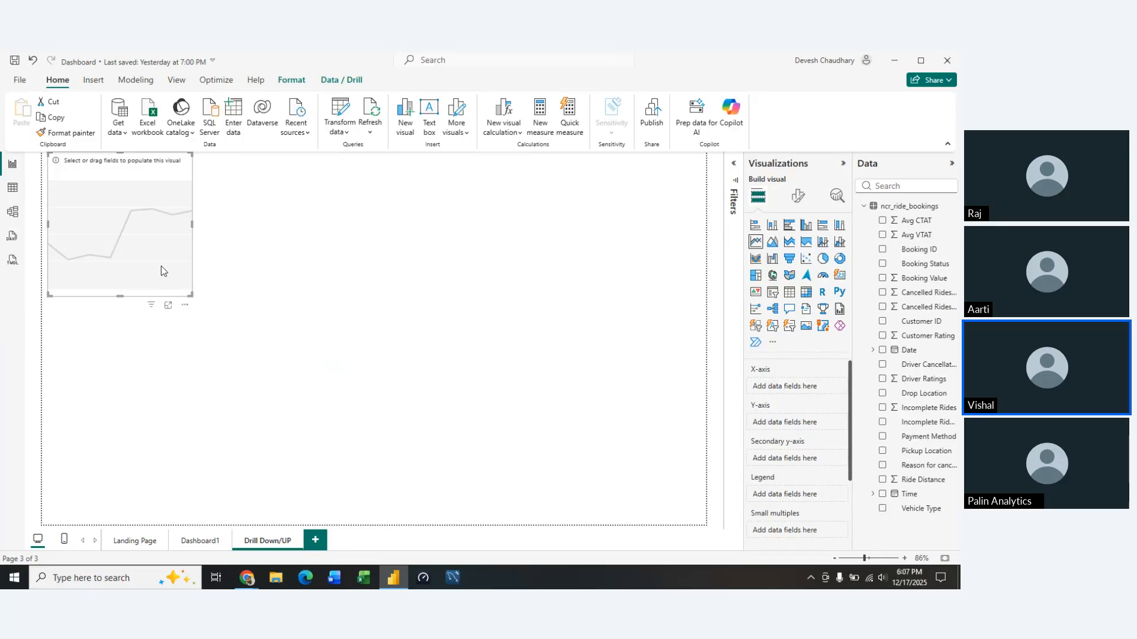
left_click_drag(161, 267, 254, 358)
left_click_drag(289, 396, 317, 400)
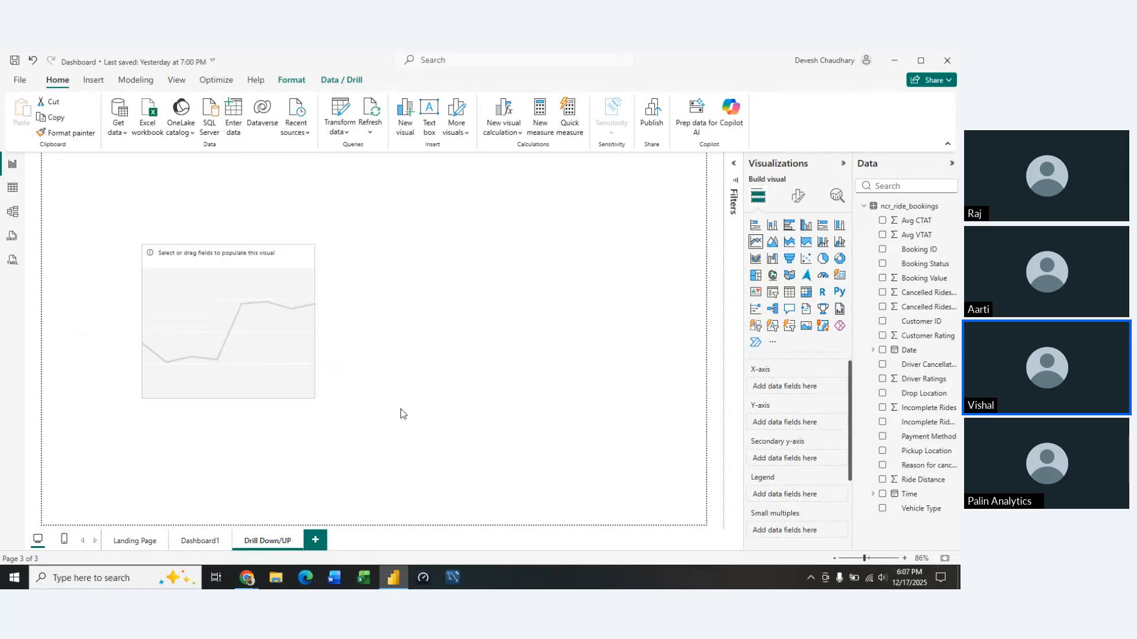
left_click_drag(400, 413, 668, 466)
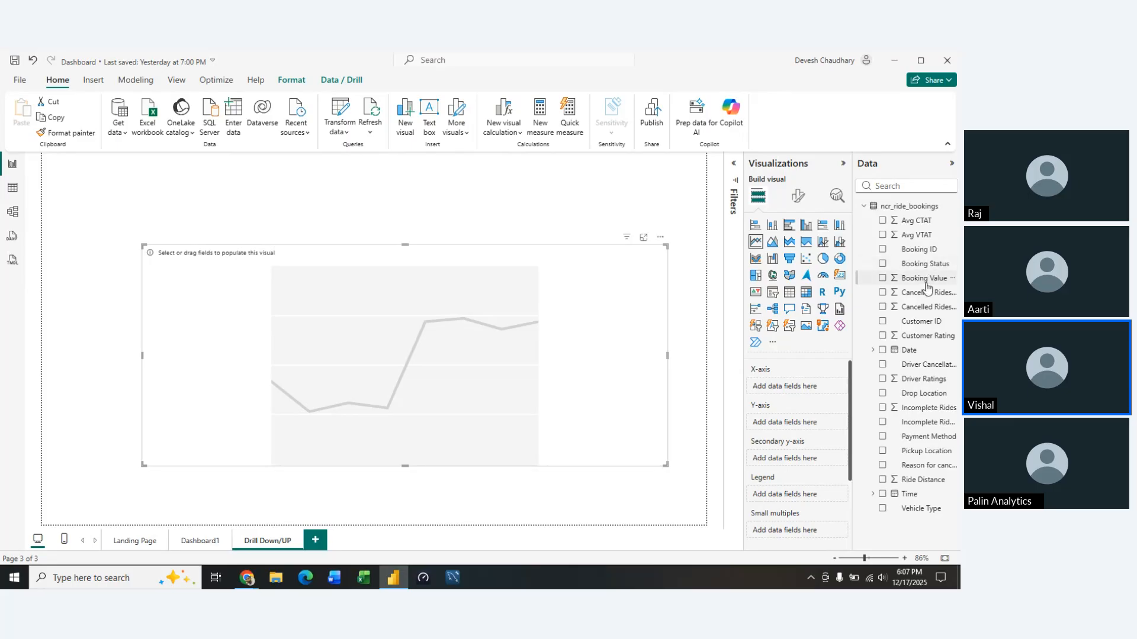
Step: Plot Booking Value on the line chart's Y-axis against Date on the X-axis, and move the chart slightly up
left_click_drag(896, 283, 800, 433)
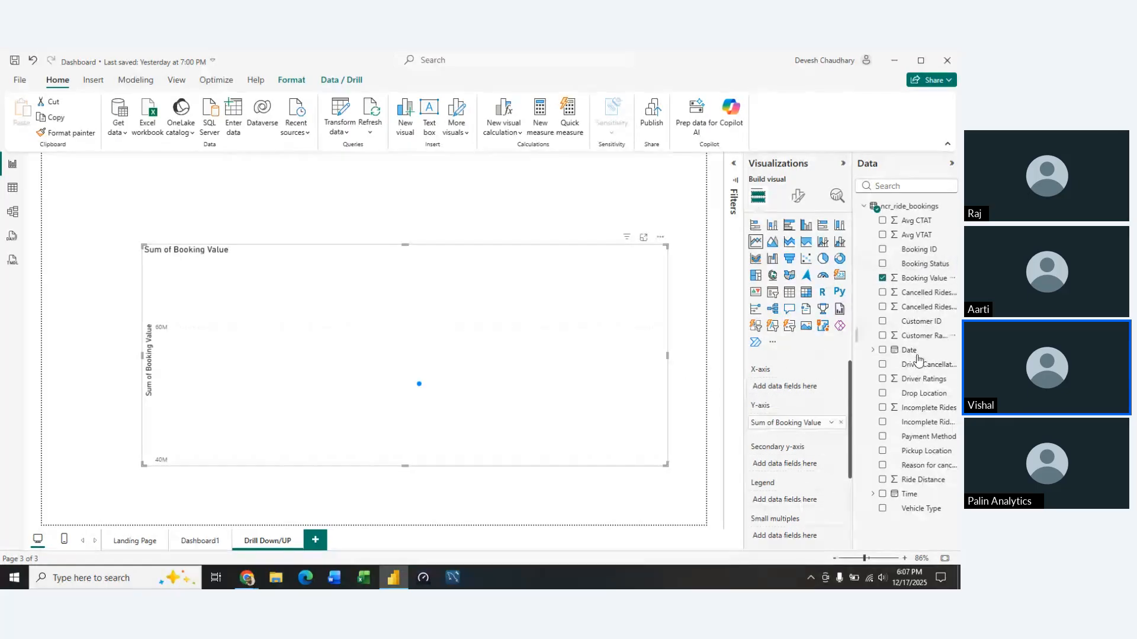
left_click_drag(915, 352, 797, 386)
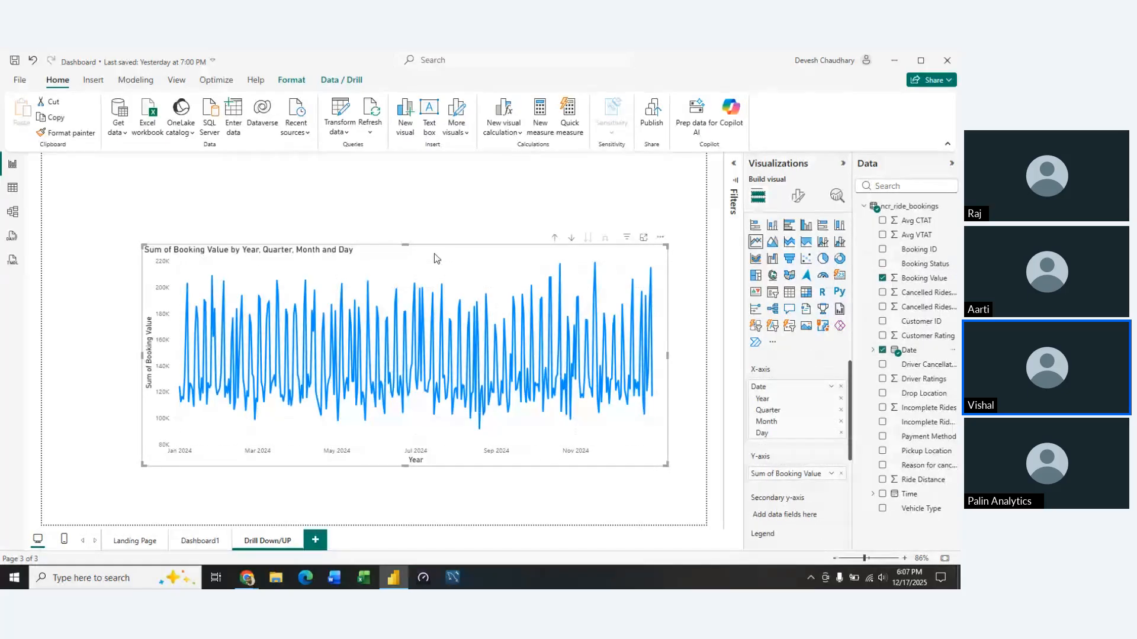
left_click_drag(434, 257, 424, 225)
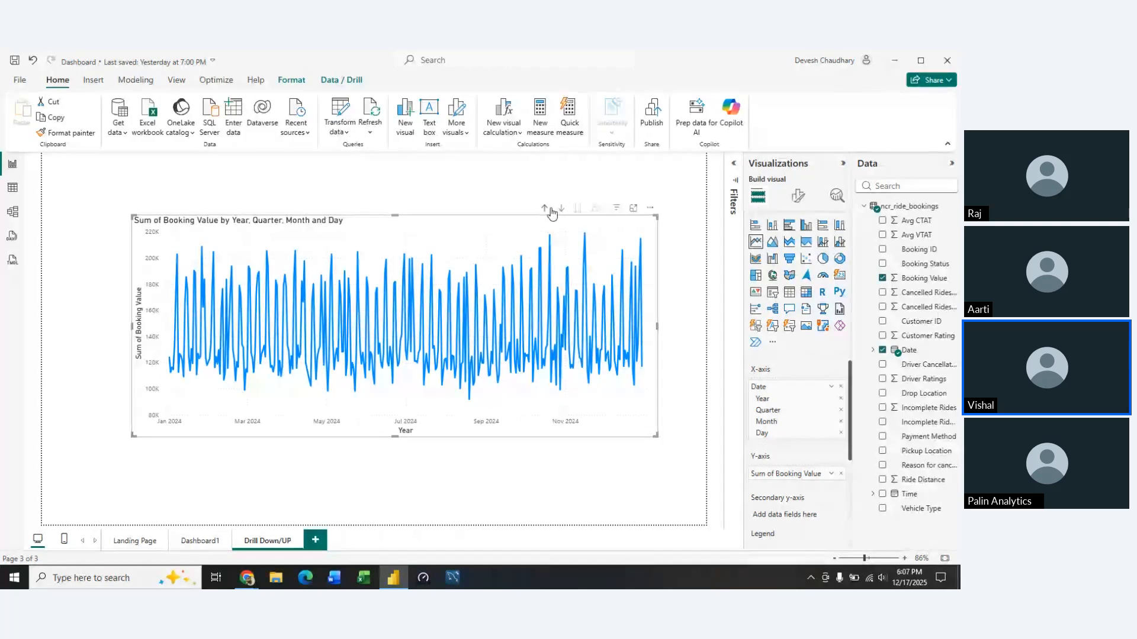
Step: Drill the line chart up to the Year level of the date hierarchy
left_click(545, 208)
left_click(544, 208)
left_click(544, 209)
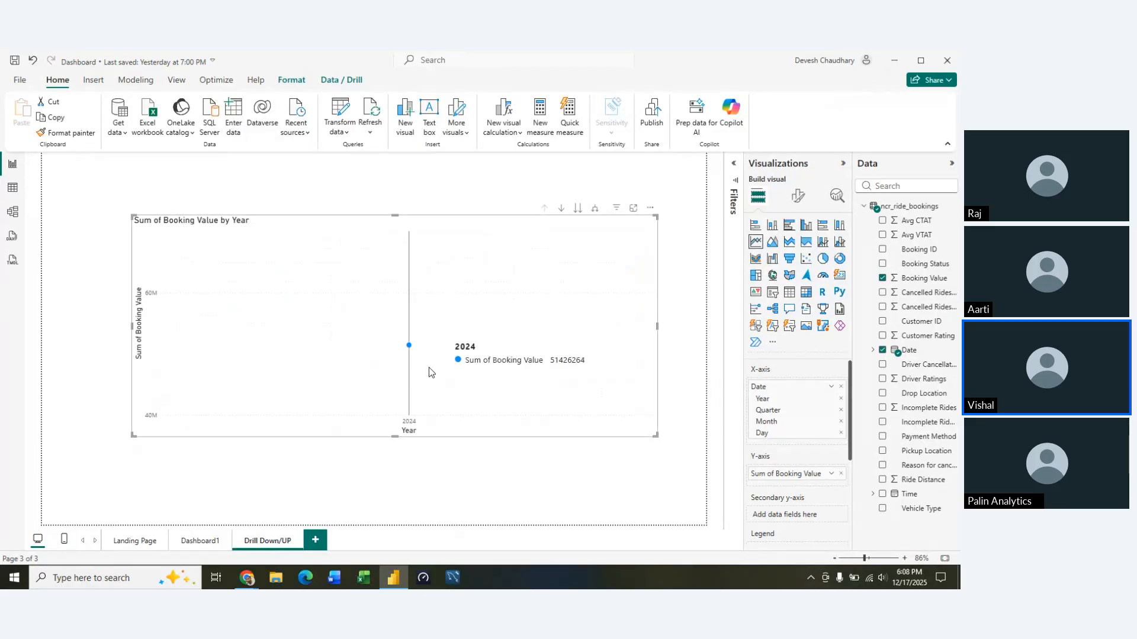
Step: Collapse the Visualizations and Data panes and widen the line chart slightly
left_click(844, 163)
left_click(951, 163)
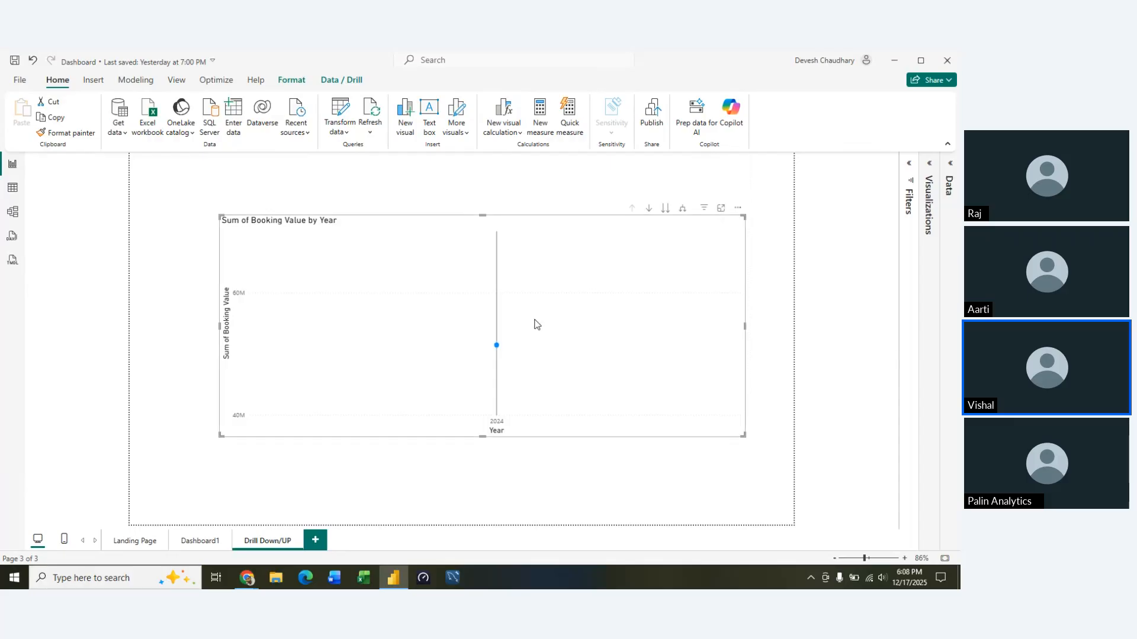
left_click_drag(219, 217, 188, 223)
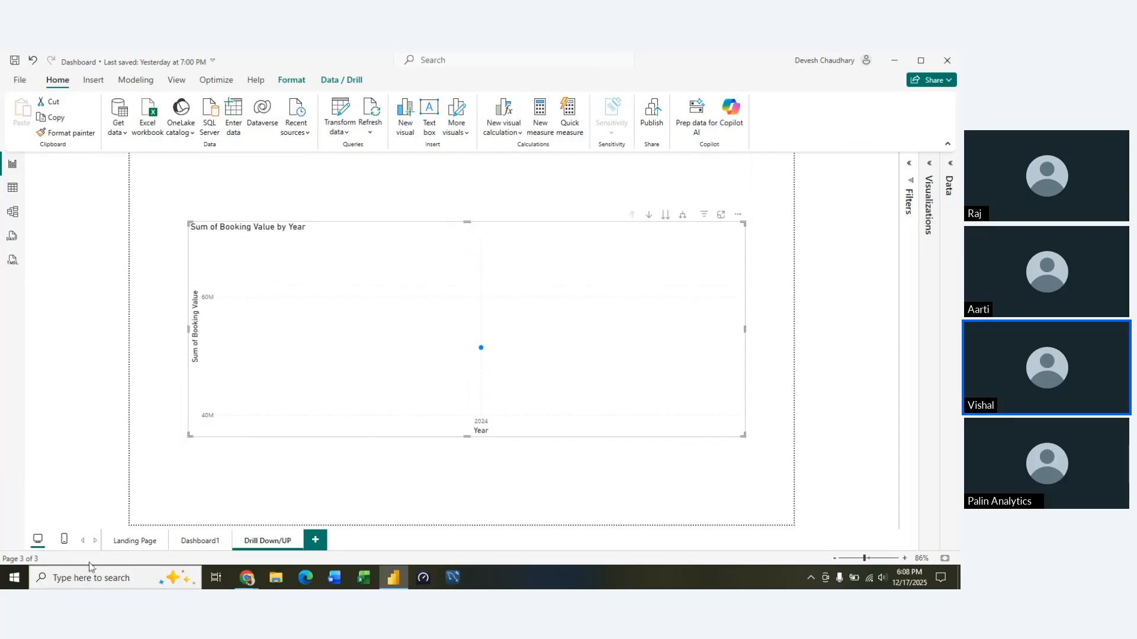
Step: Launch the Windows Magnifier and enlarge the screen to 200%
left_click(102, 584)
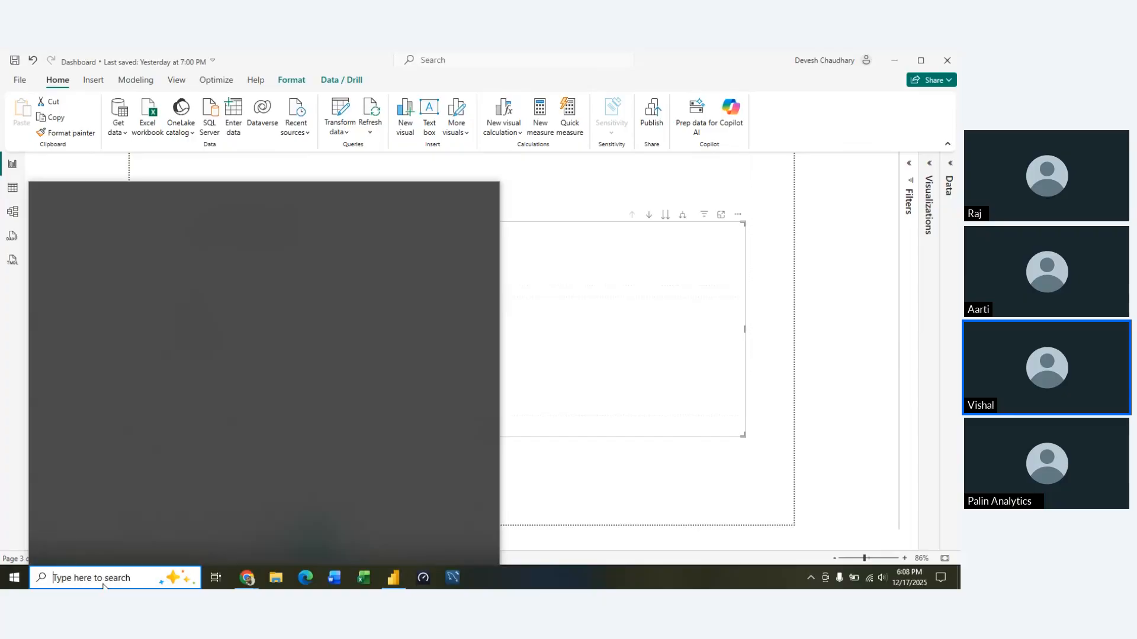
type("magni")
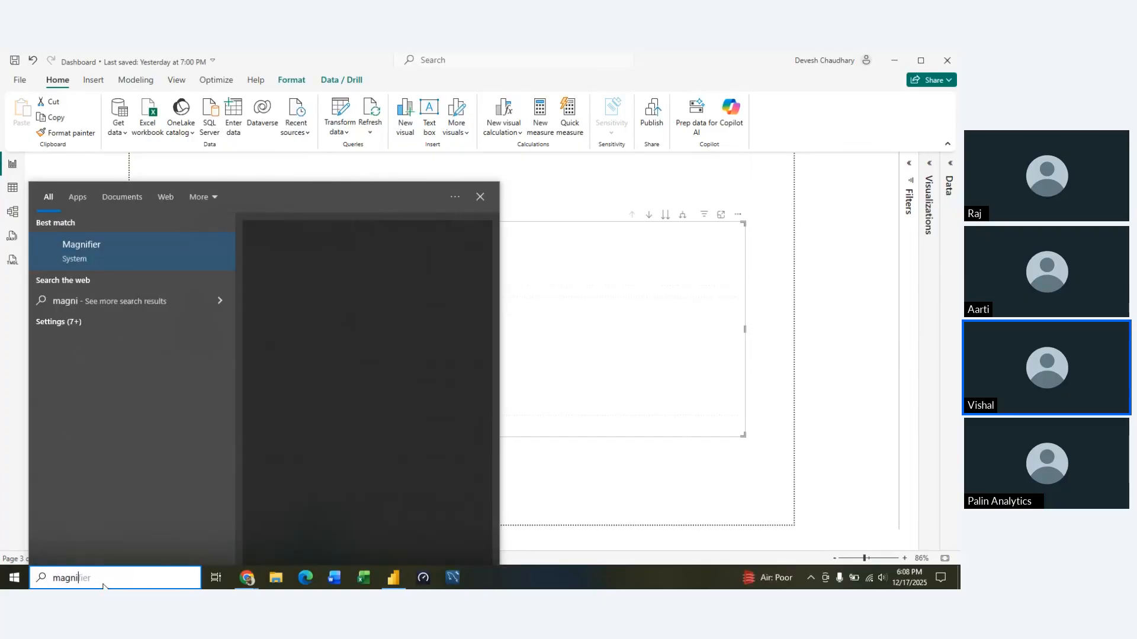
left_click(276, 338)
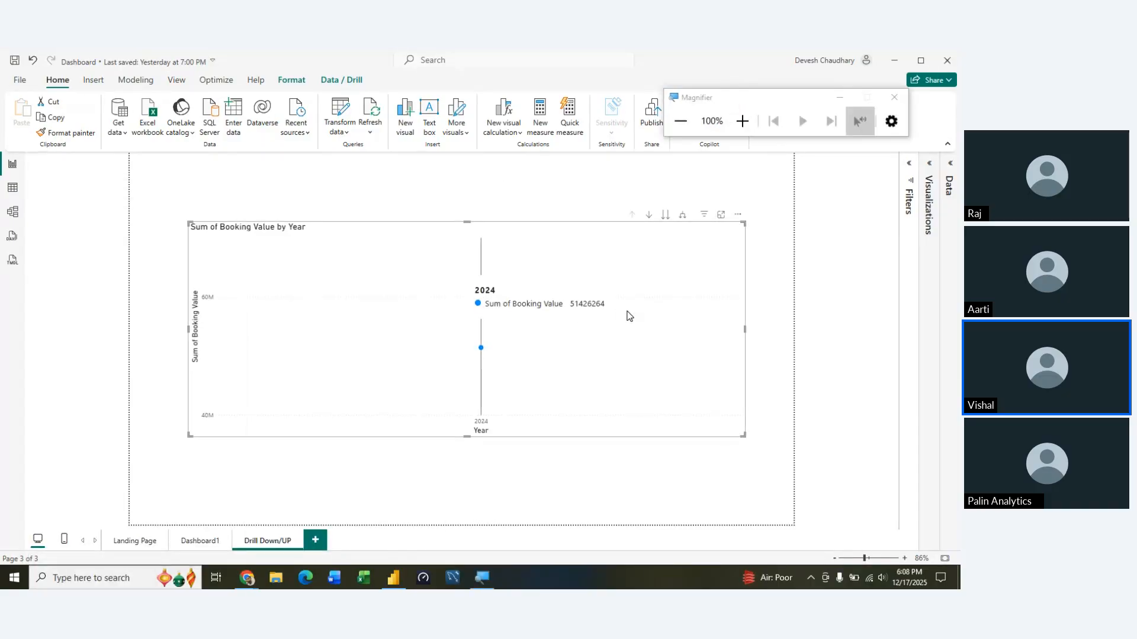
left_click(740, 121)
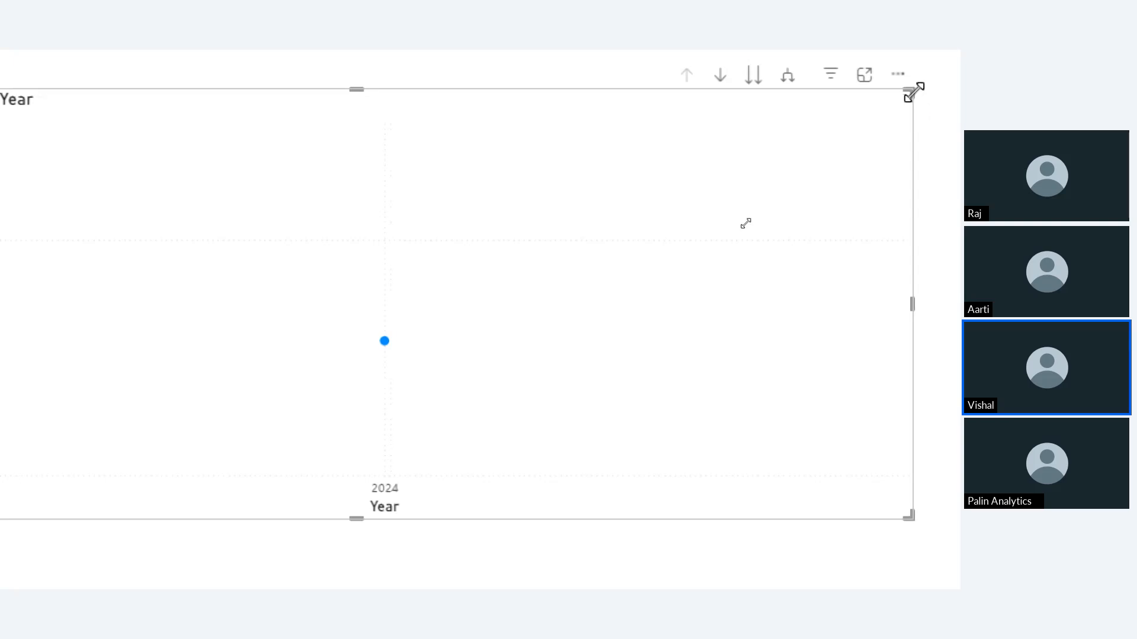
Step: Make the line chart smaller and reposition it near the page's centre, then return the magnification to 100%
left_click_drag(912, 93, 283, 280)
left_click_drag(175, 281, 456, 158)
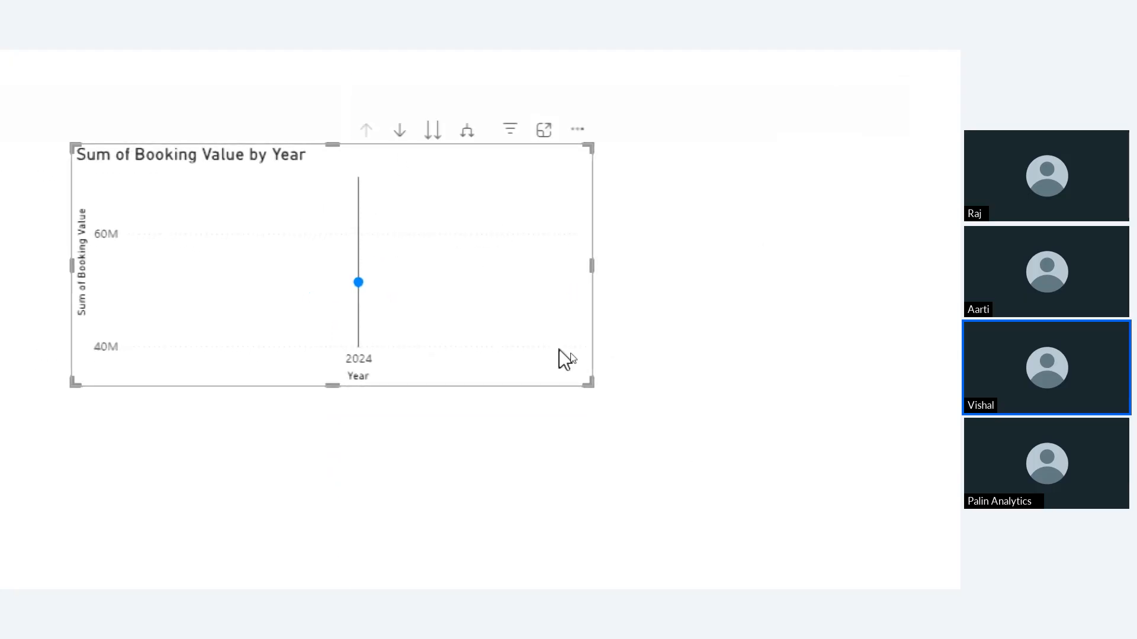
left_click_drag(589, 384, 868, 475)
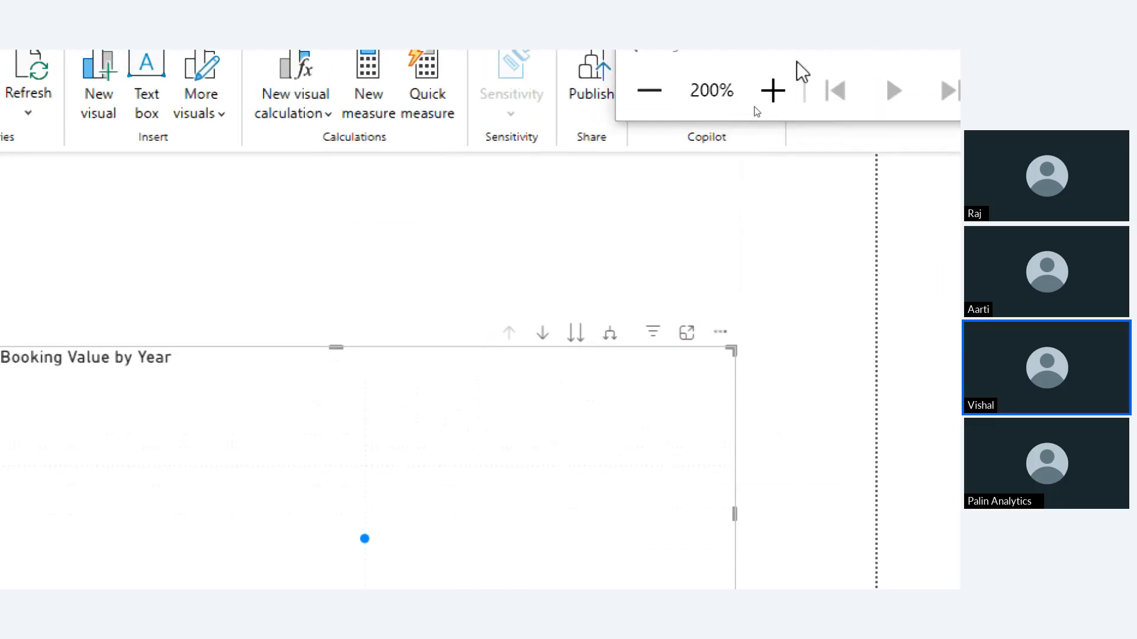
left_click(632, 94)
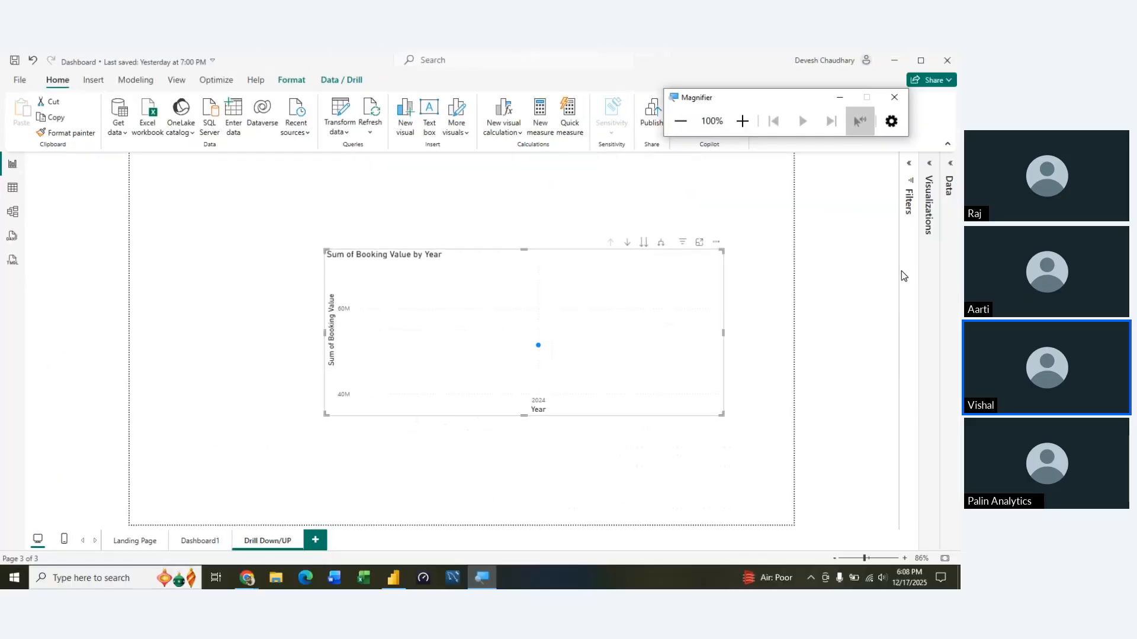
Step: Review the chart's axis fields and examine the 2024 point's tooltip at 200% magnification
left_click(932, 178)
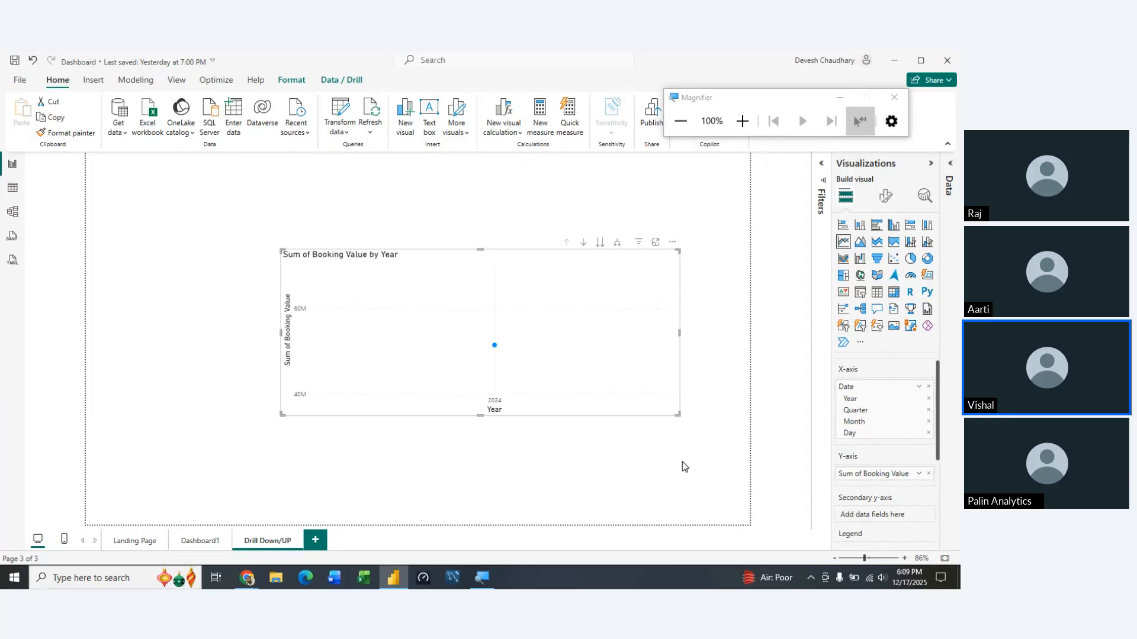
left_click(934, 165)
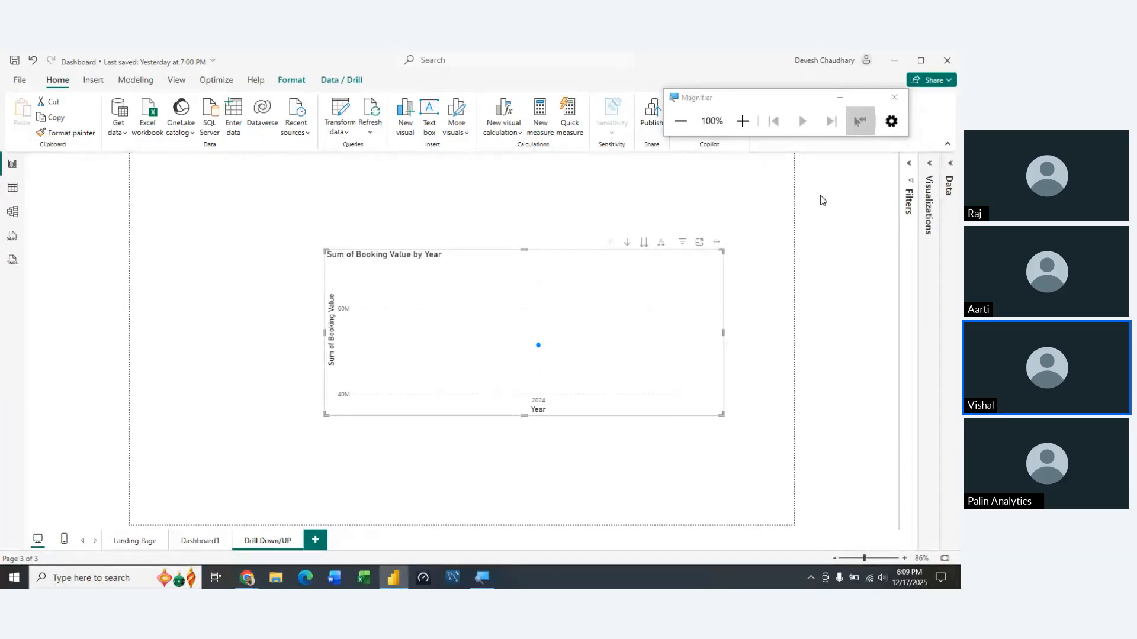
left_click(741, 121)
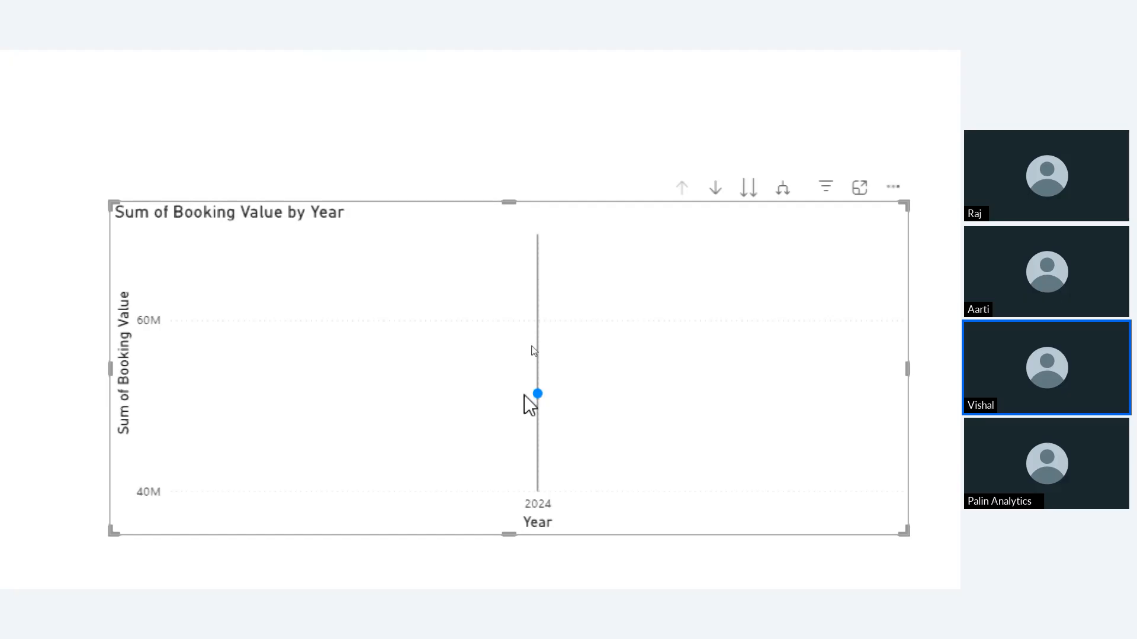
mouse_move(538, 396)
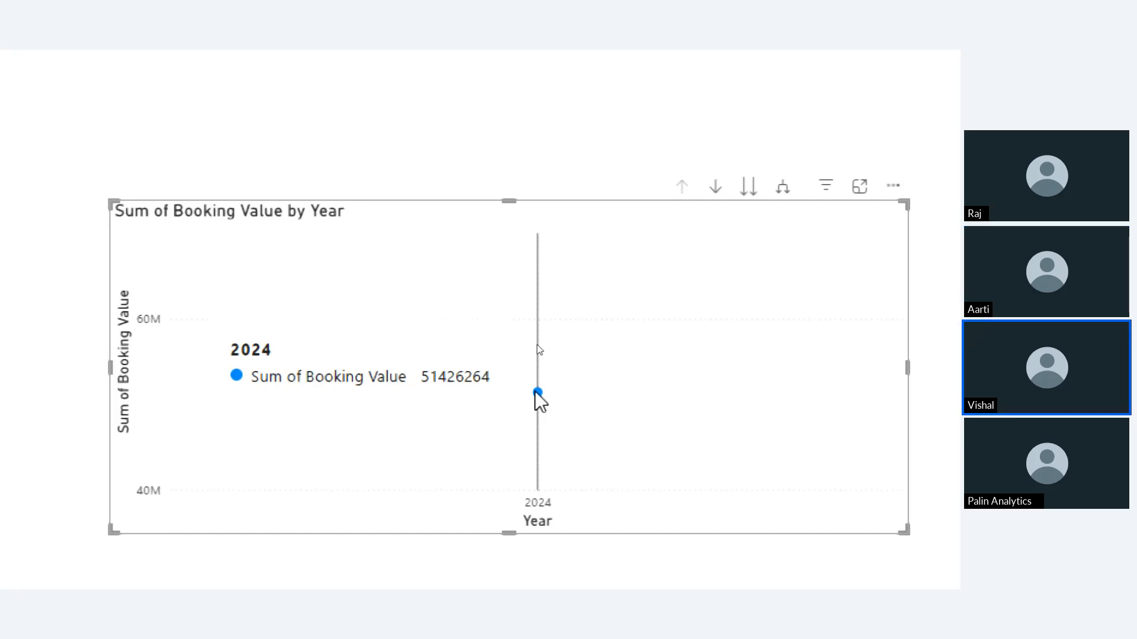
Step: Add the Avg CTAT field to the line chart's tooltips and check the tooltip at the 2024 point
left_click(901, 130)
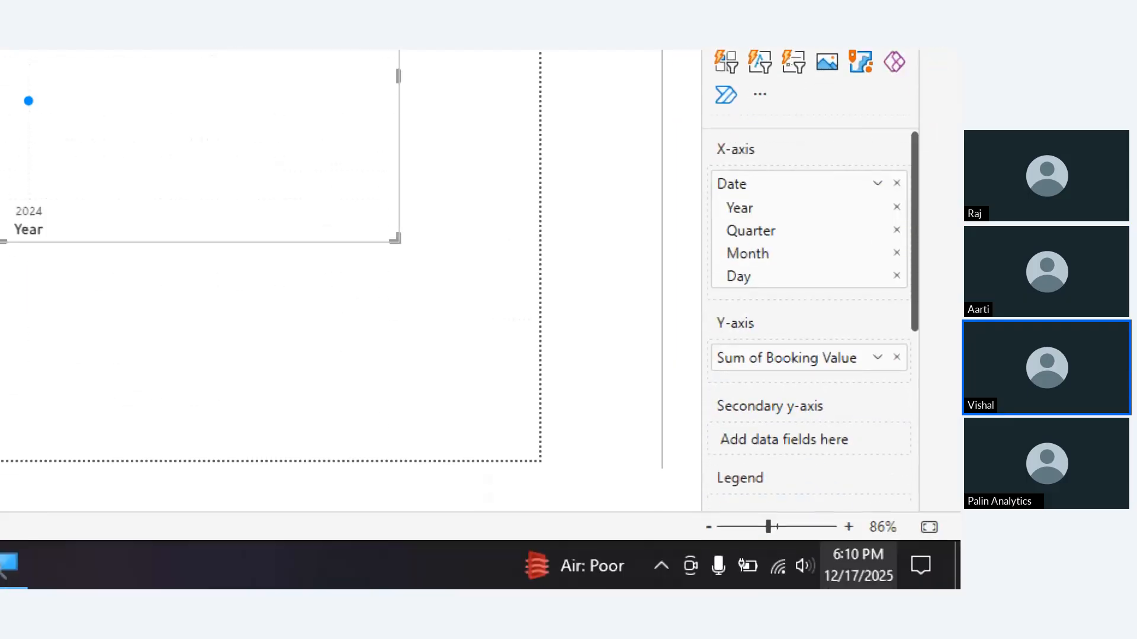
scroll(893, 372, "down", 5)
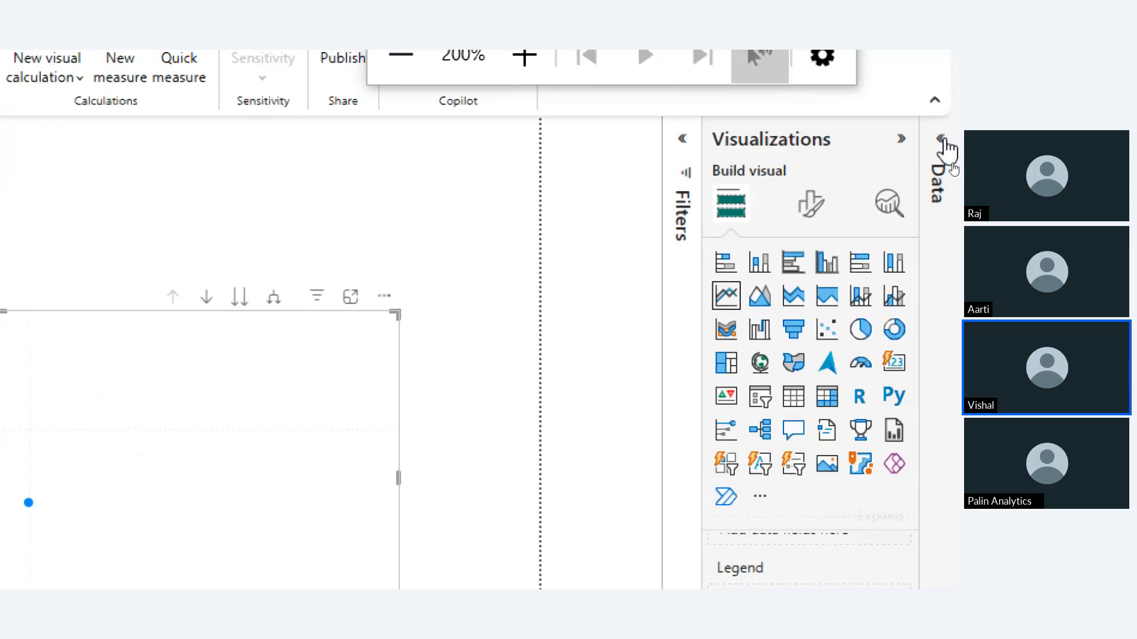
left_click(945, 153)
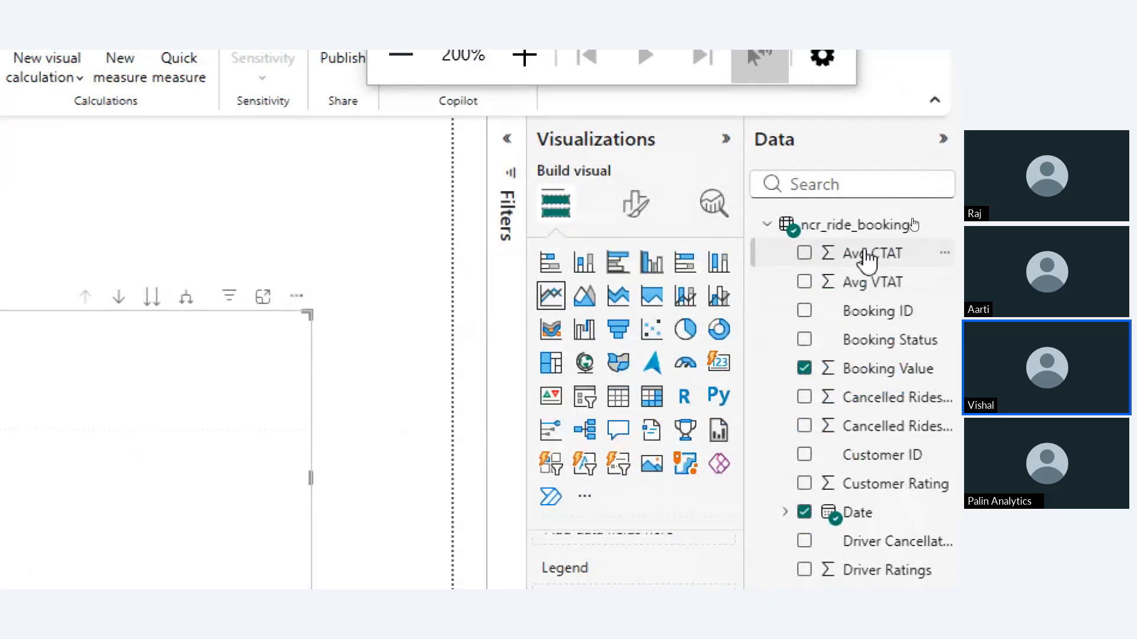
left_click_drag(862, 255, 652, 396)
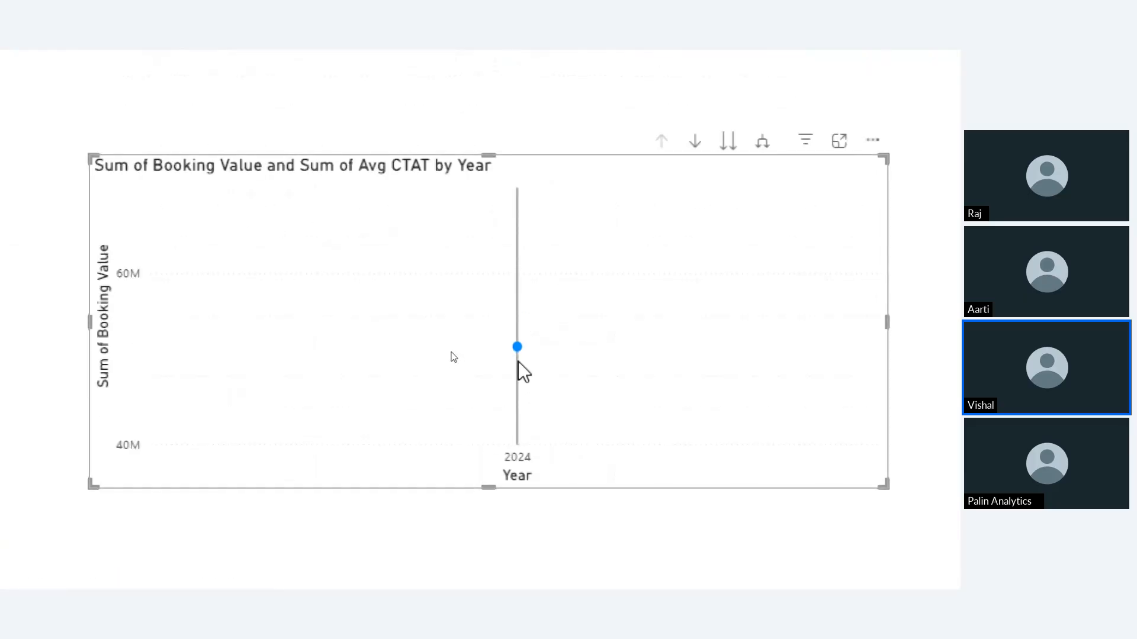
mouse_move(517, 350)
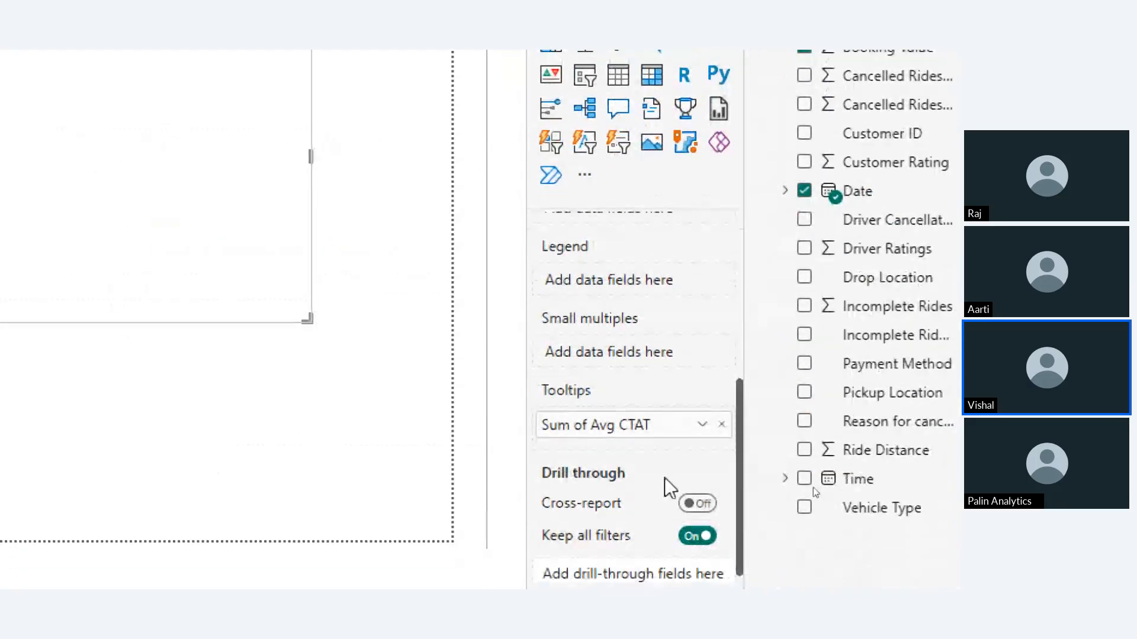
Step: Summarize Avg CTAT in the chart's tooltips as Average and check the 2024 point's tooltip
left_click(703, 459)
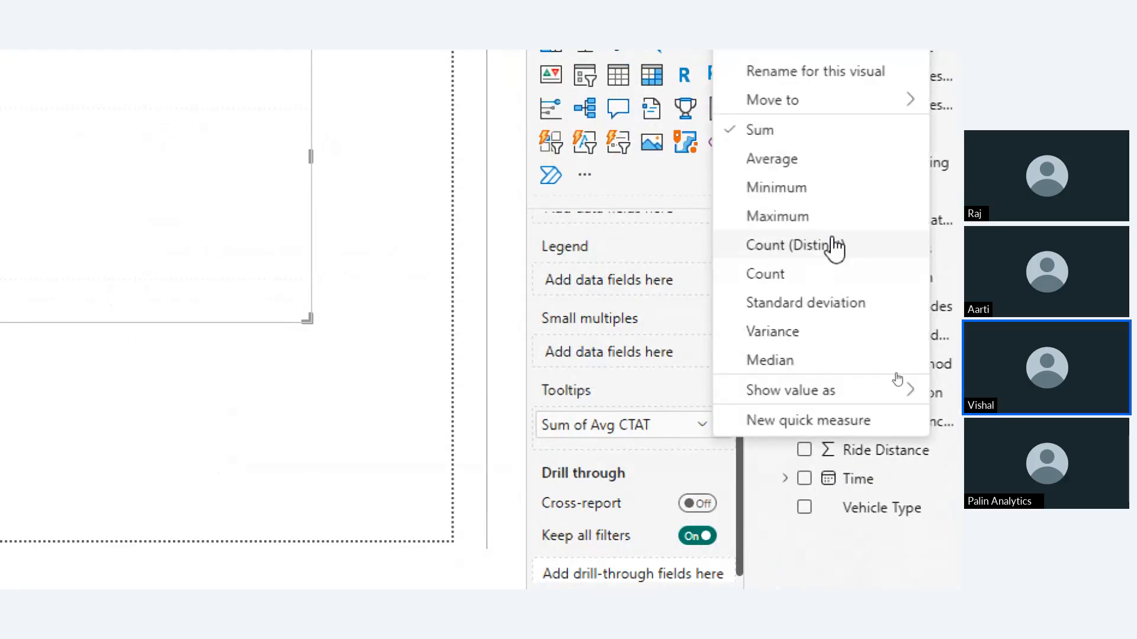
left_click(772, 160)
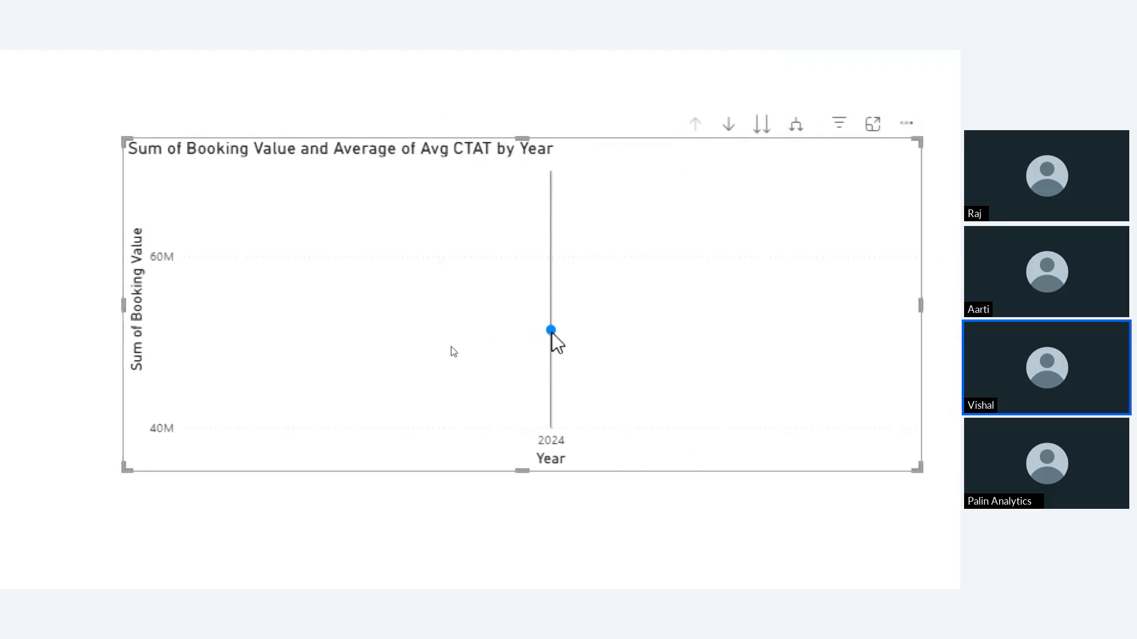
mouse_move(552, 335)
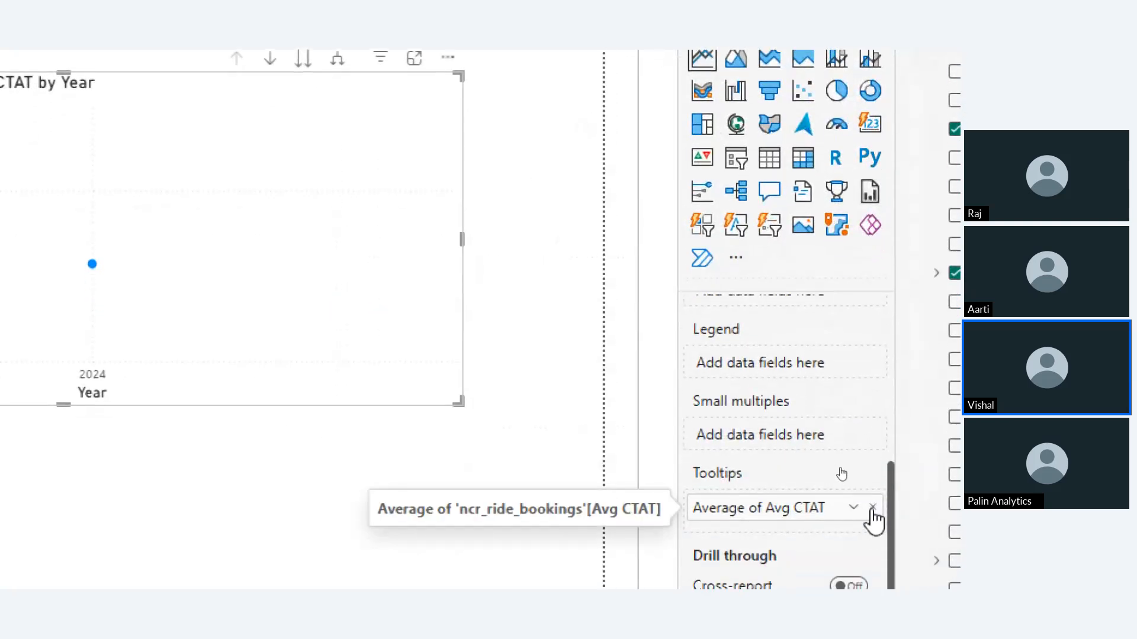
Step: Remove Average of Avg CTAT from the line chart's tooltips, and expand the date hierarchy to quarters
left_click(872, 508)
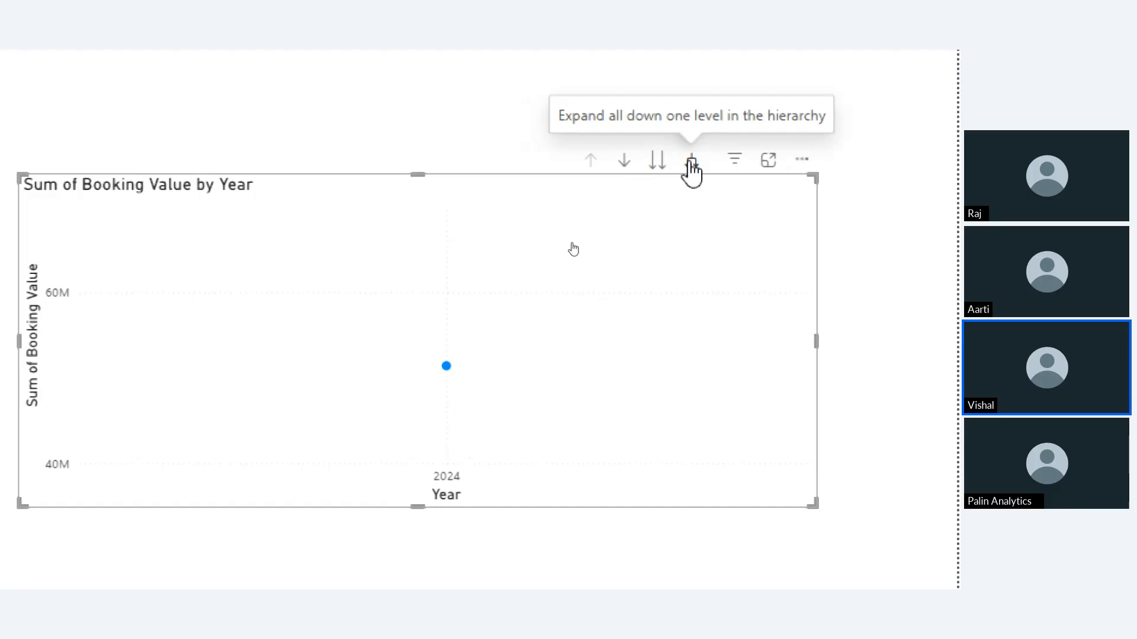
left_click(692, 172)
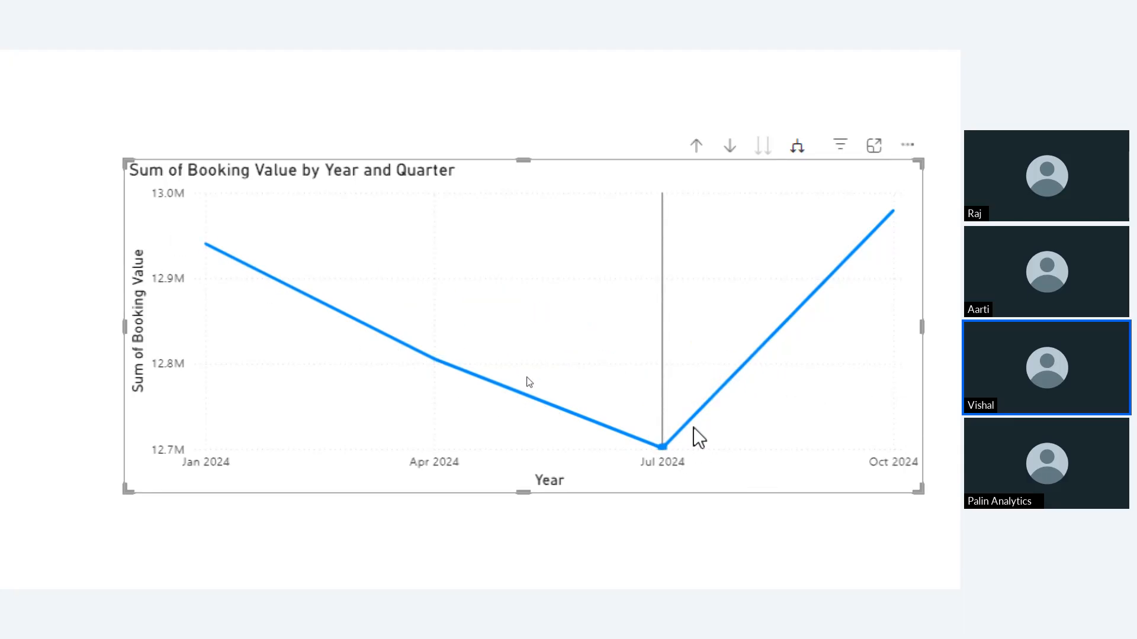
mouse_move(890, 231)
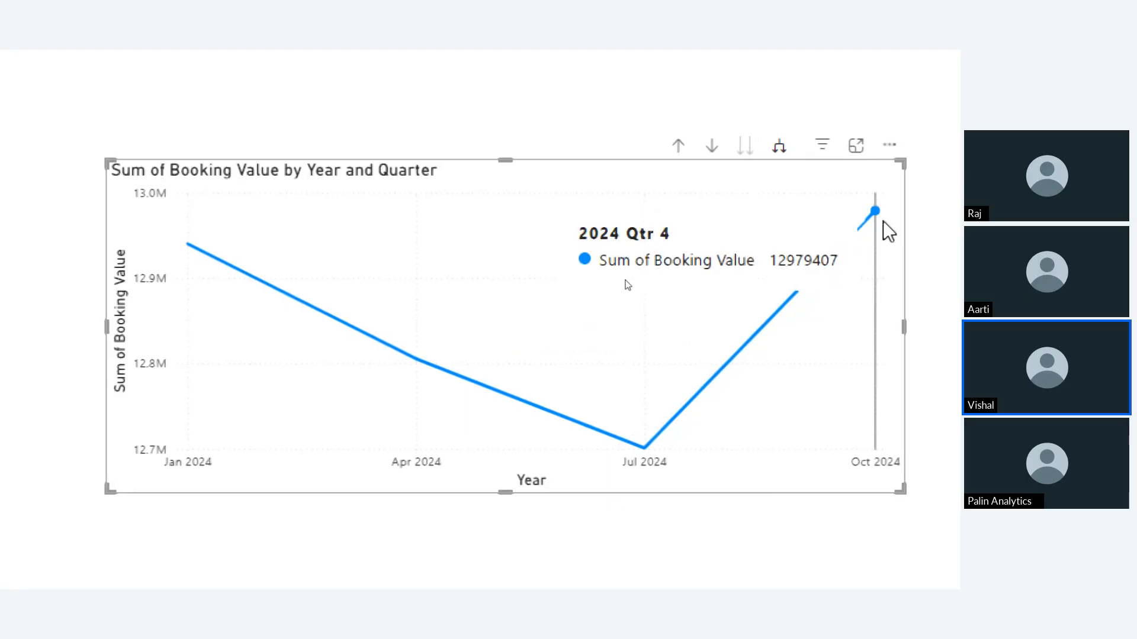
Step: Expand the line chart to the Month level and examine the tooltips of the January, February, March and June points
left_click(781, 148)
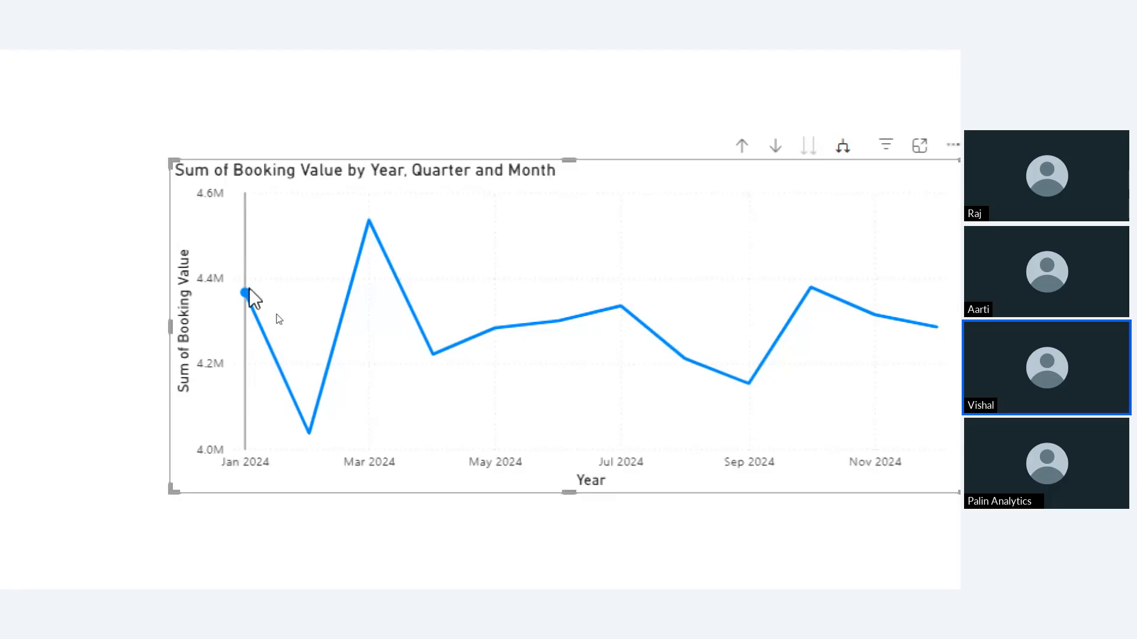
mouse_move(245, 293)
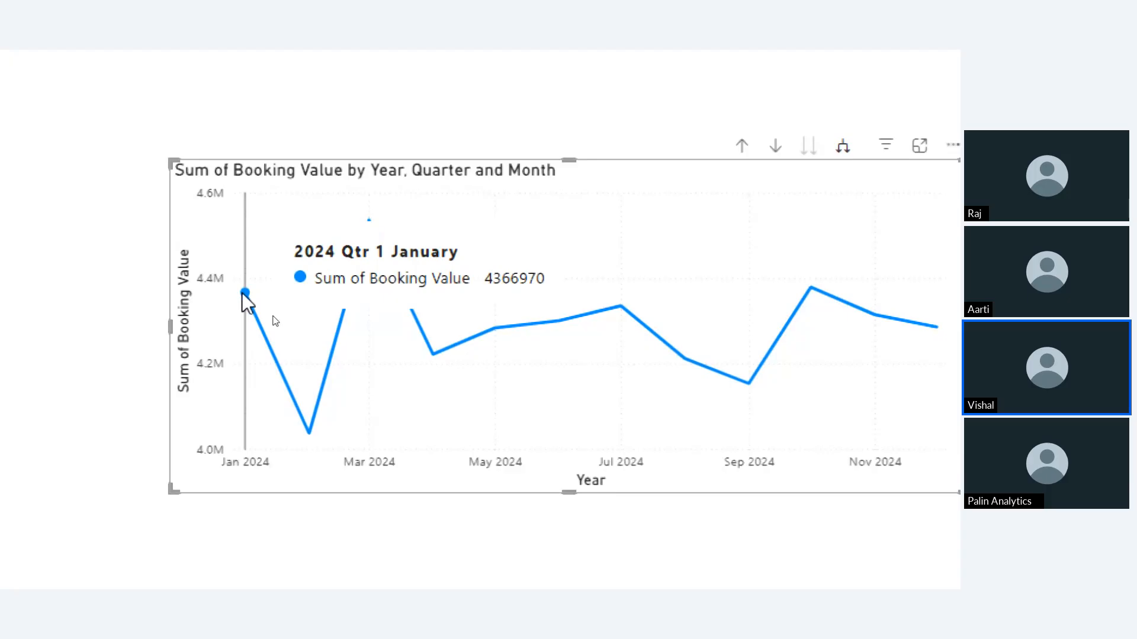
mouse_move(308, 432)
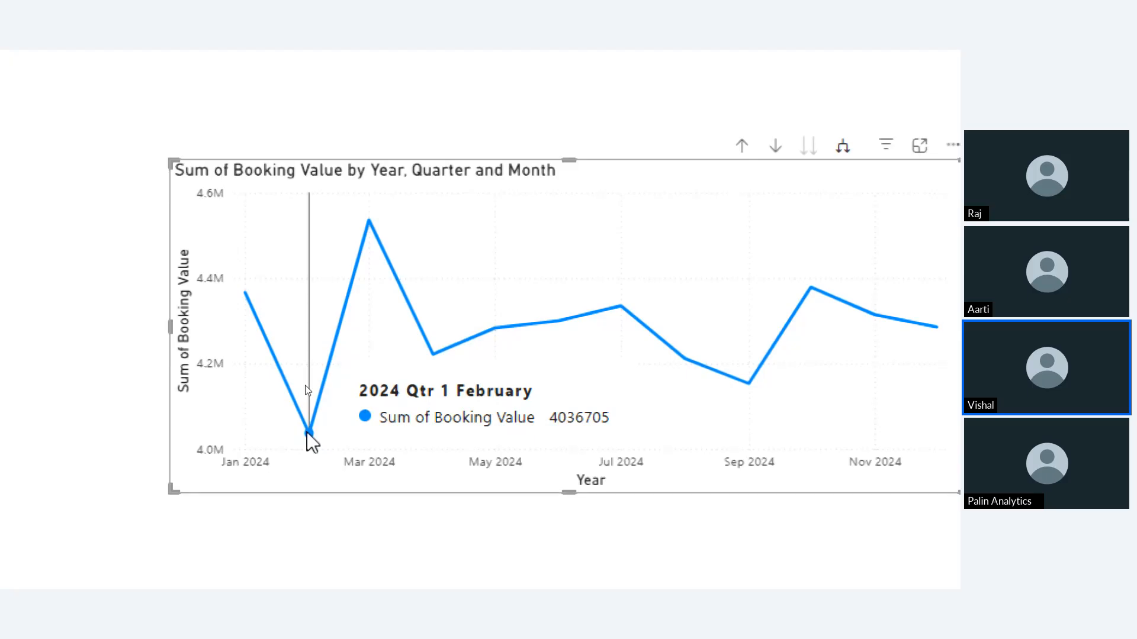
mouse_move(369, 223)
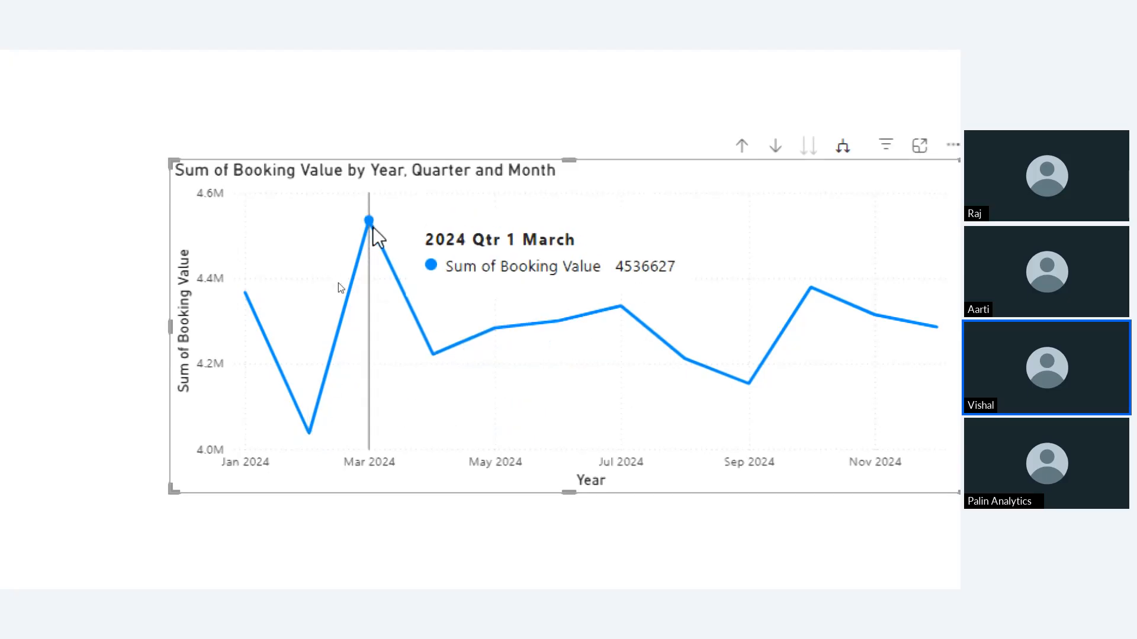
mouse_move(439, 386)
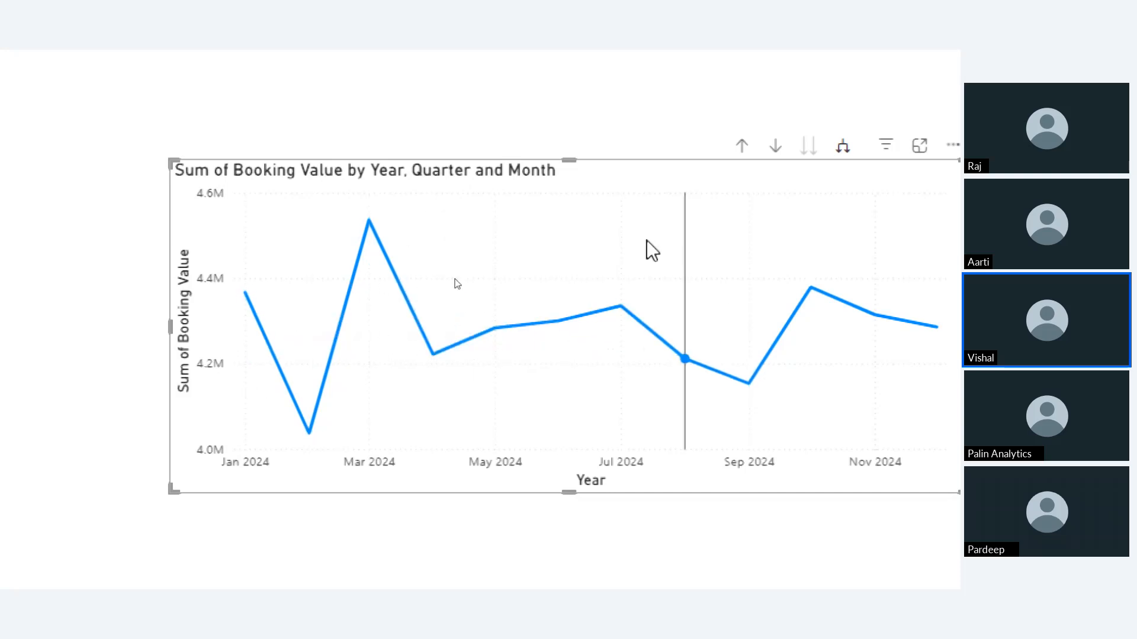
scroll(645, 249, "up", 1)
mouse_move(553, 210)
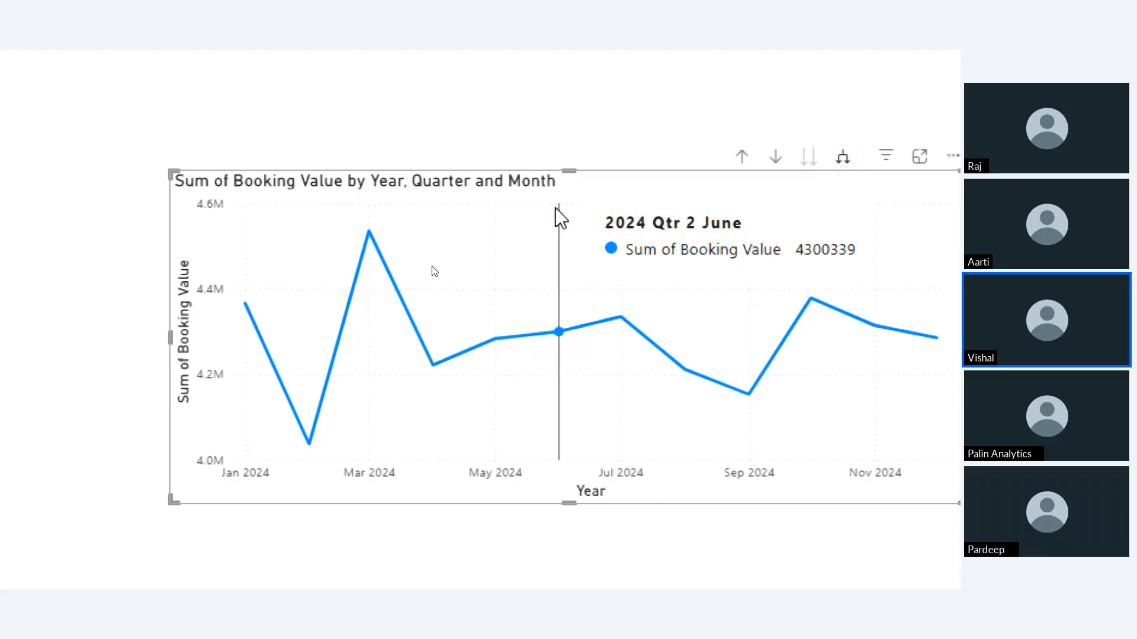
Step: Expand the line chart to the Day level, and drill back up to the Year level
left_click(843, 156)
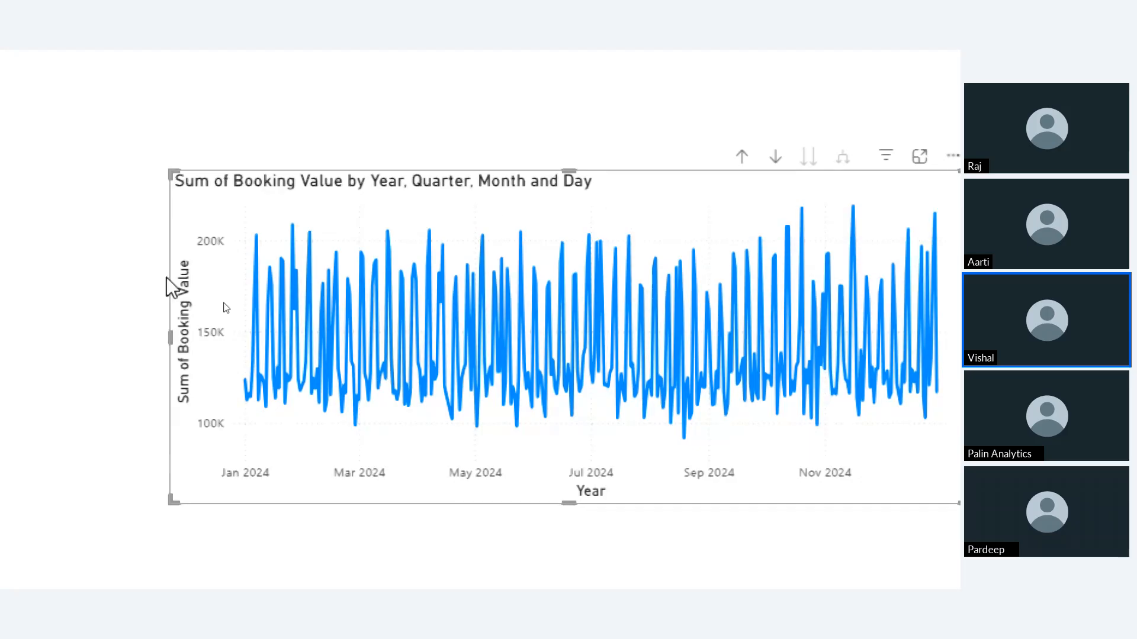
mouse_move(327, 396)
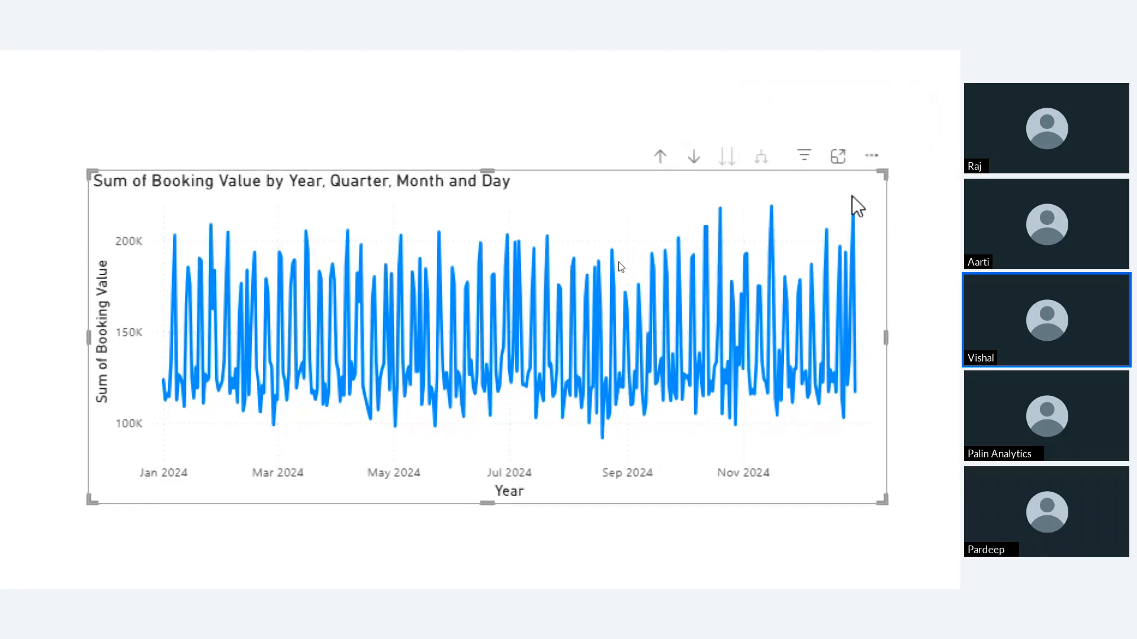
left_click(659, 158)
left_click(658, 160)
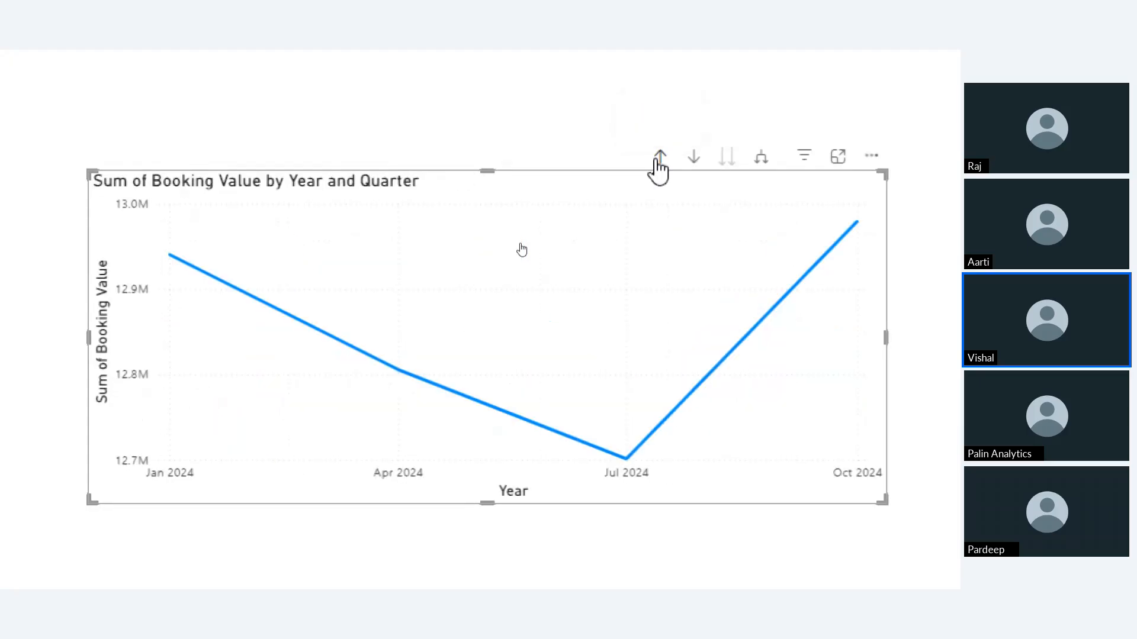
left_click(659, 159)
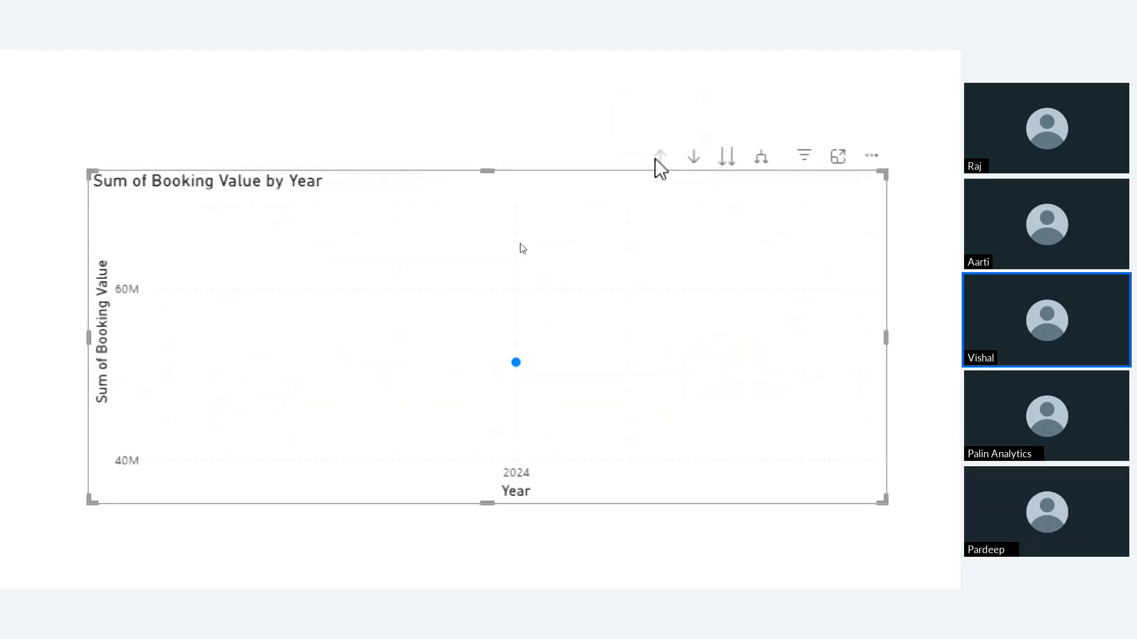
Step: Move the line chart through the Quarter, Month and Day levels of the hierarchy and examine the points' tooltips
scroll(520, 406, "down", 1)
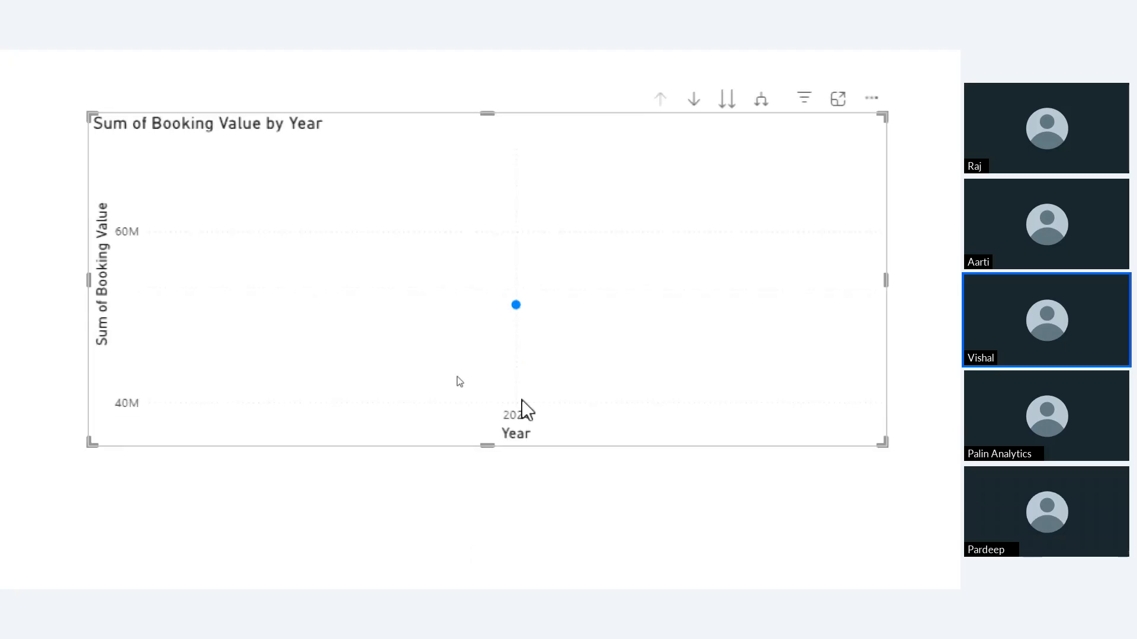
scroll(741, 97, "up", 1)
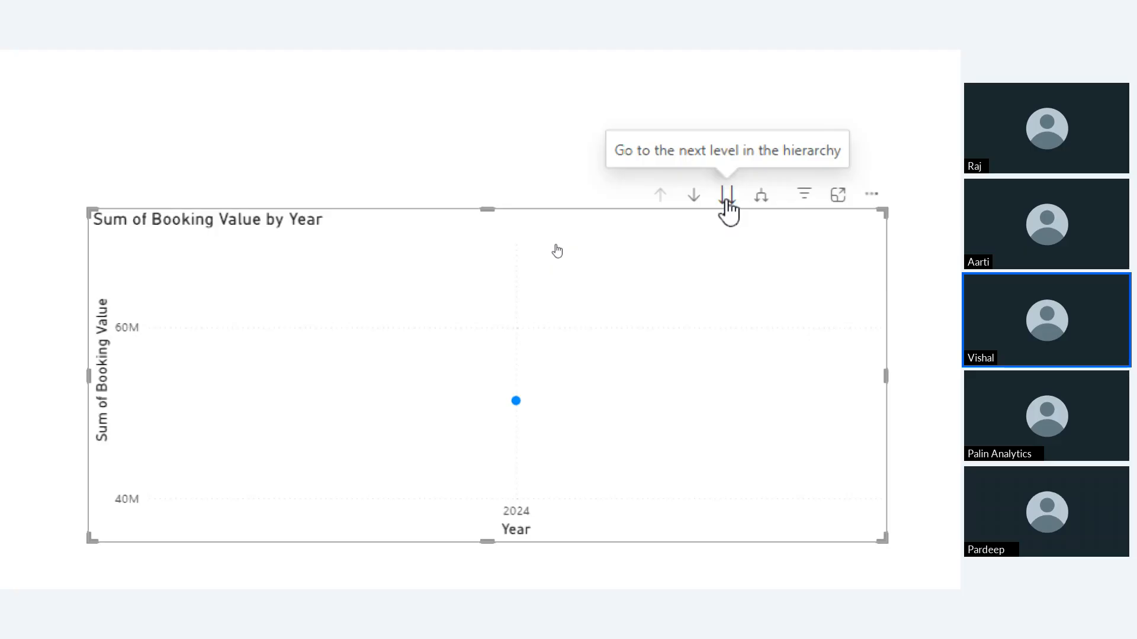
left_click(728, 205)
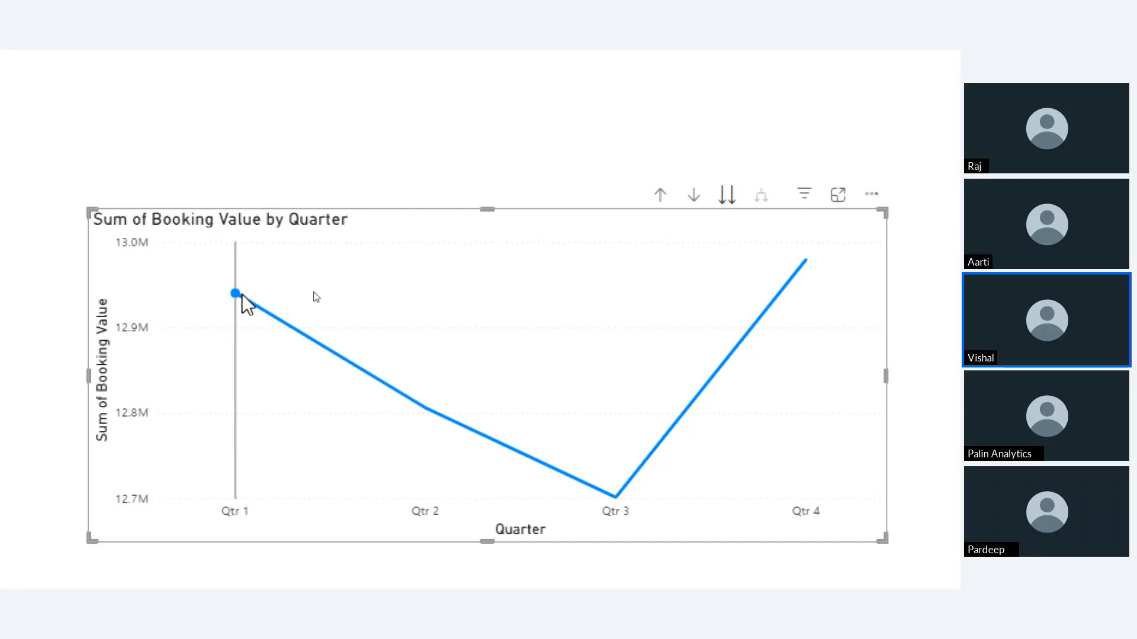
mouse_move(388, 399)
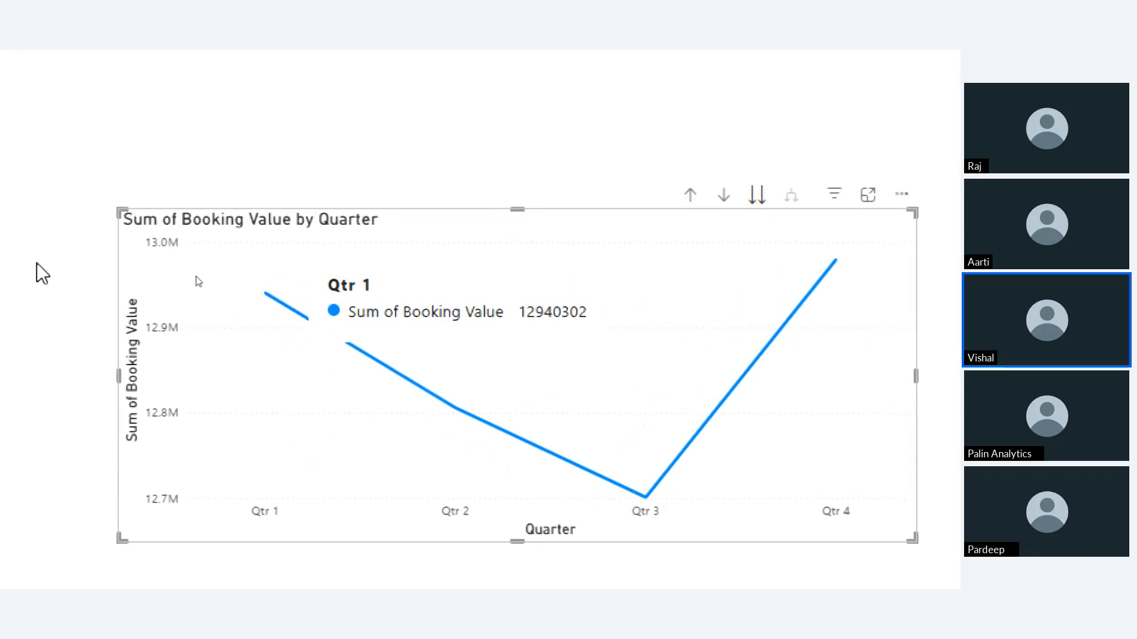
mouse_move(426, 334)
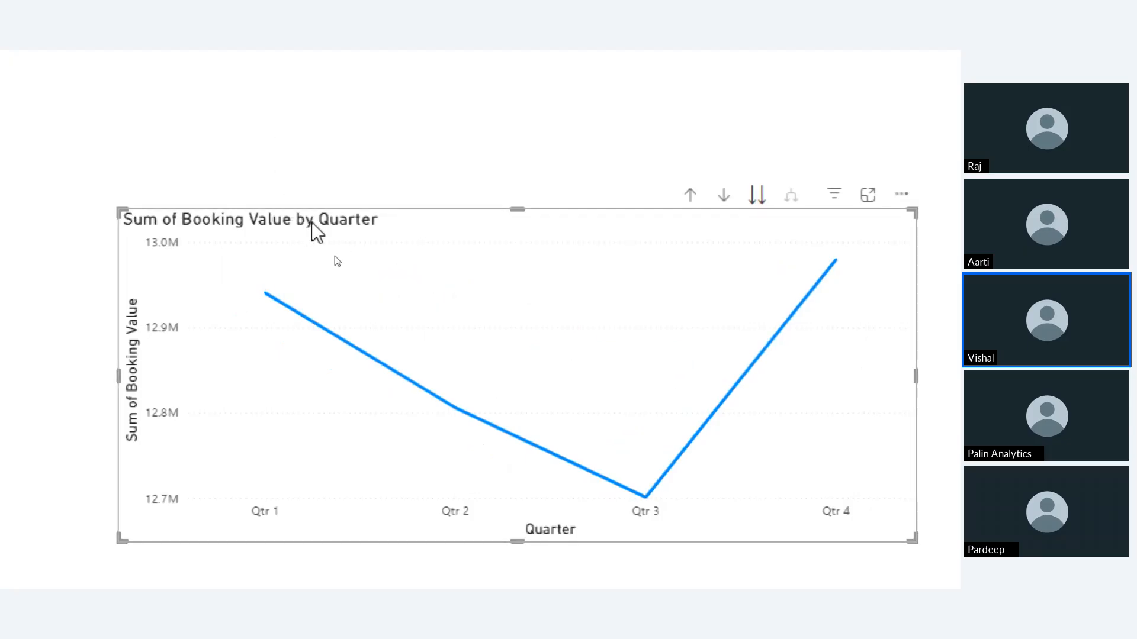
left_click(757, 202)
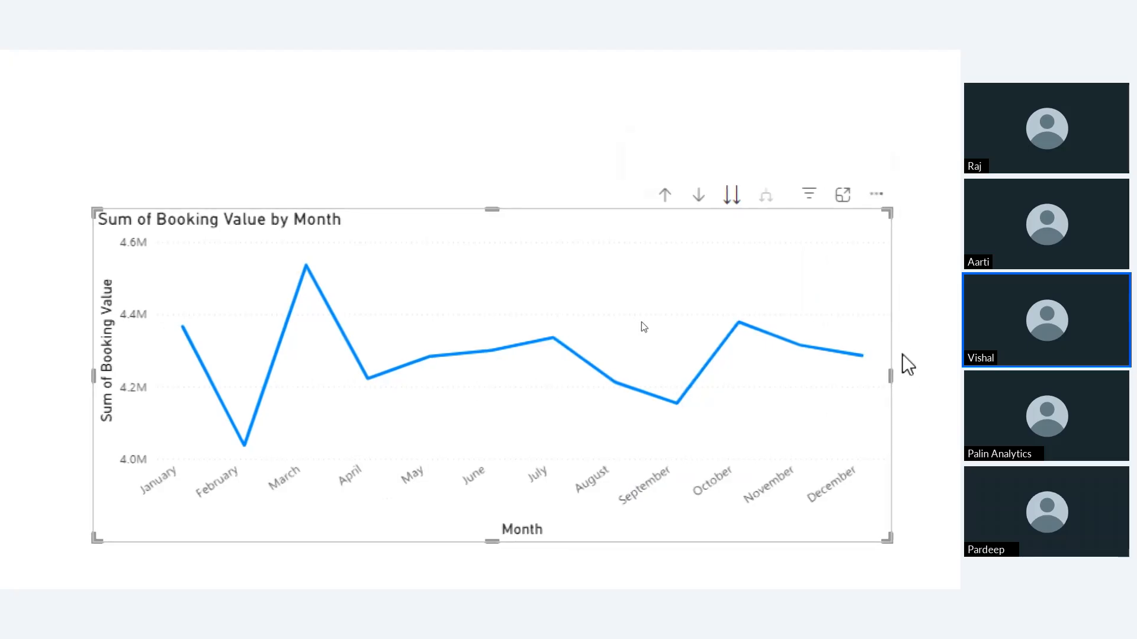
left_click(732, 198)
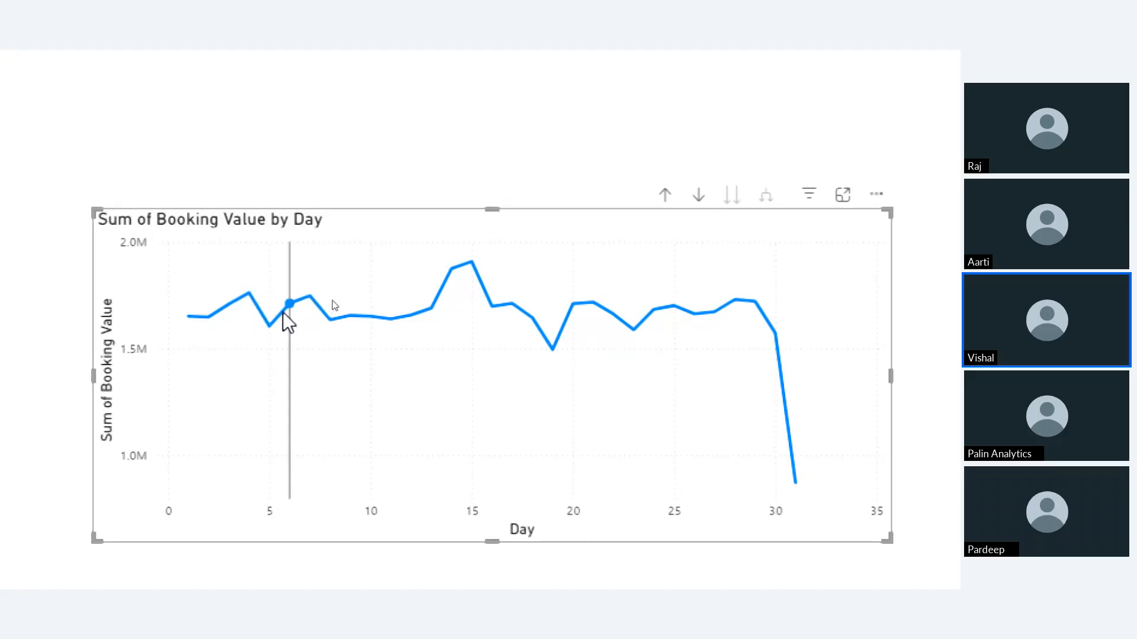
mouse_move(402, 302)
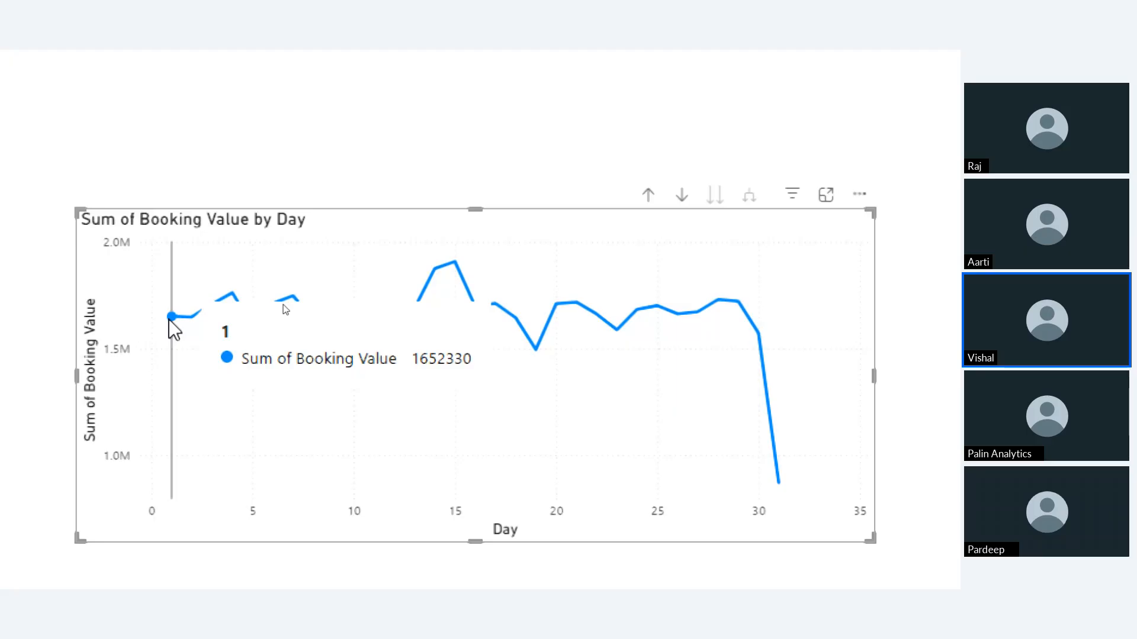
Step: Drill the line chart up from the Day level to the Year level
left_click(655, 200)
left_click(655, 200)
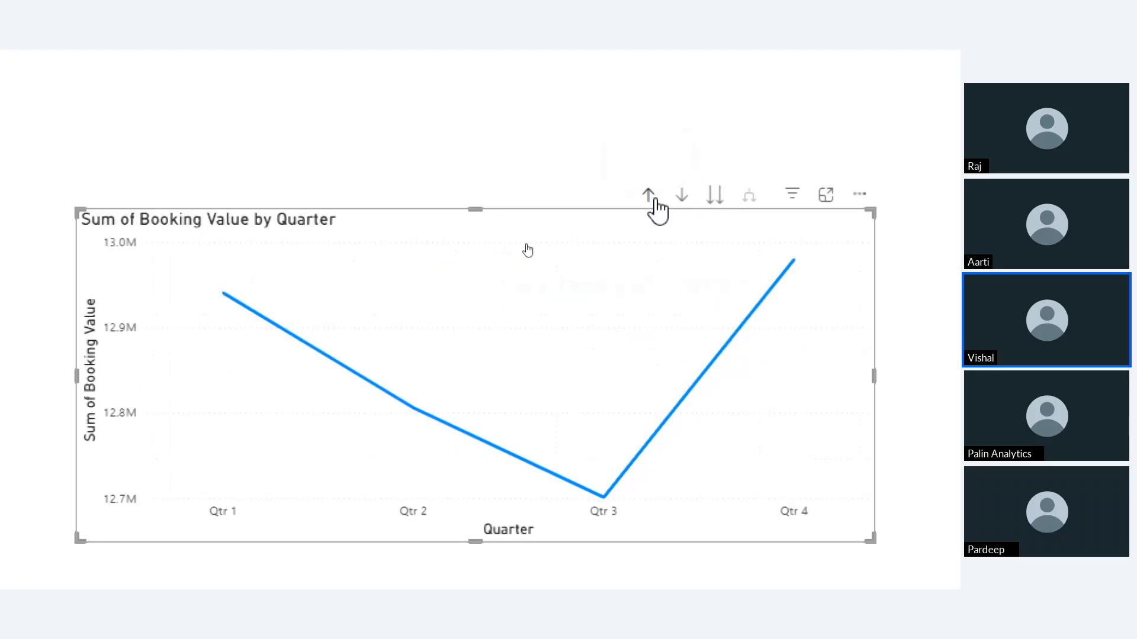
left_click(655, 200)
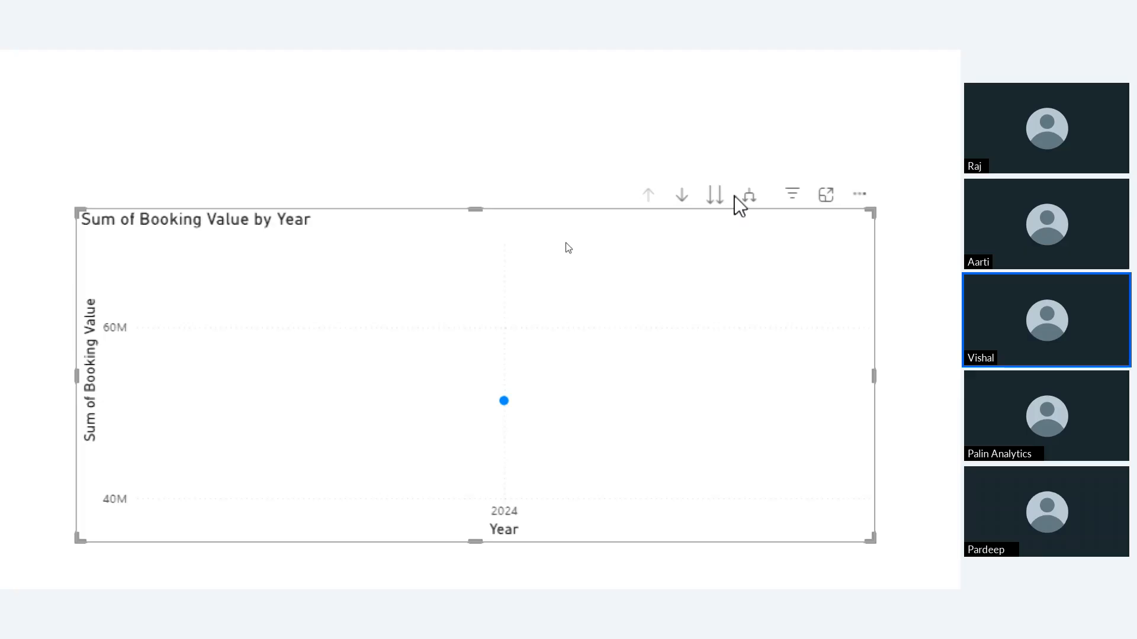
Step: Turn on drill mode and drill into 2024, its second quarter and May to show the daily booking values
left_click(683, 196)
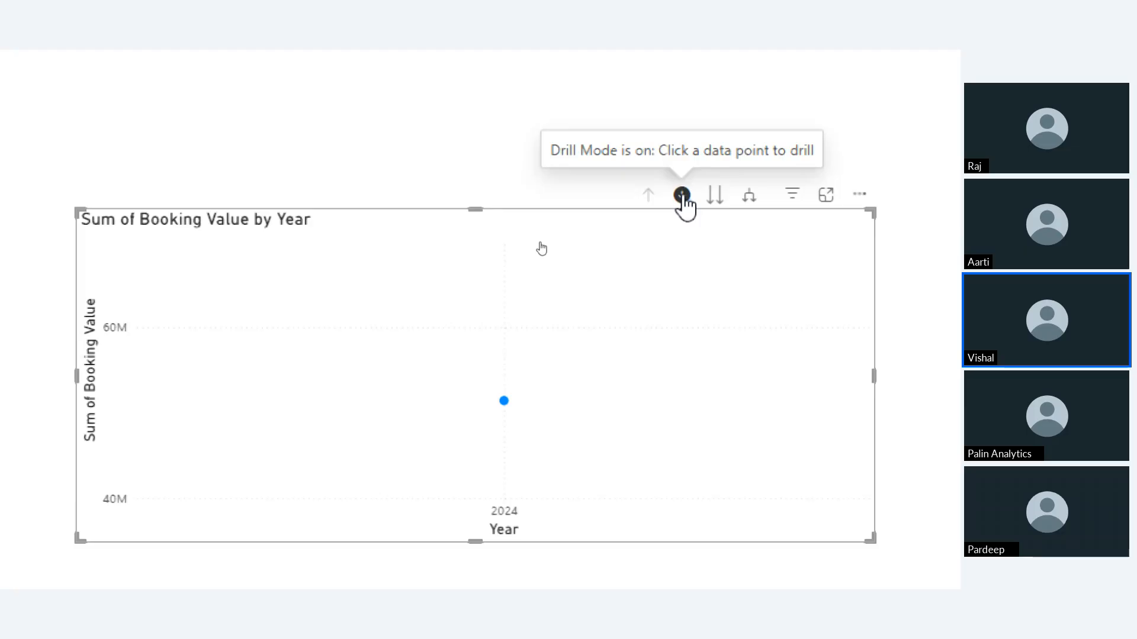
left_click(503, 399)
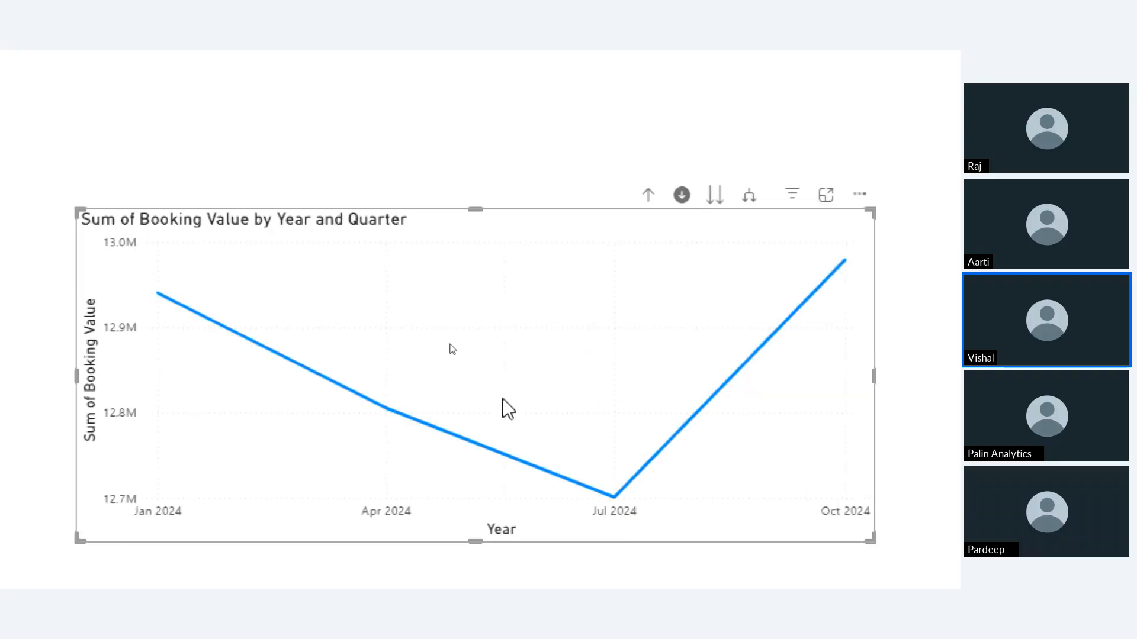
left_click(385, 408)
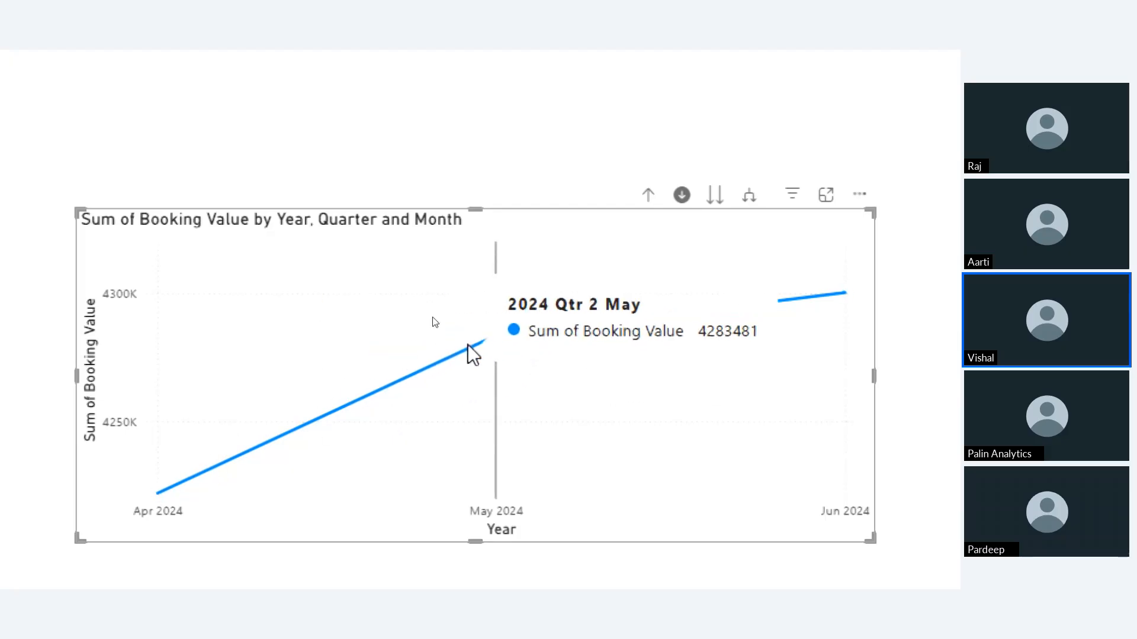
left_click(496, 335)
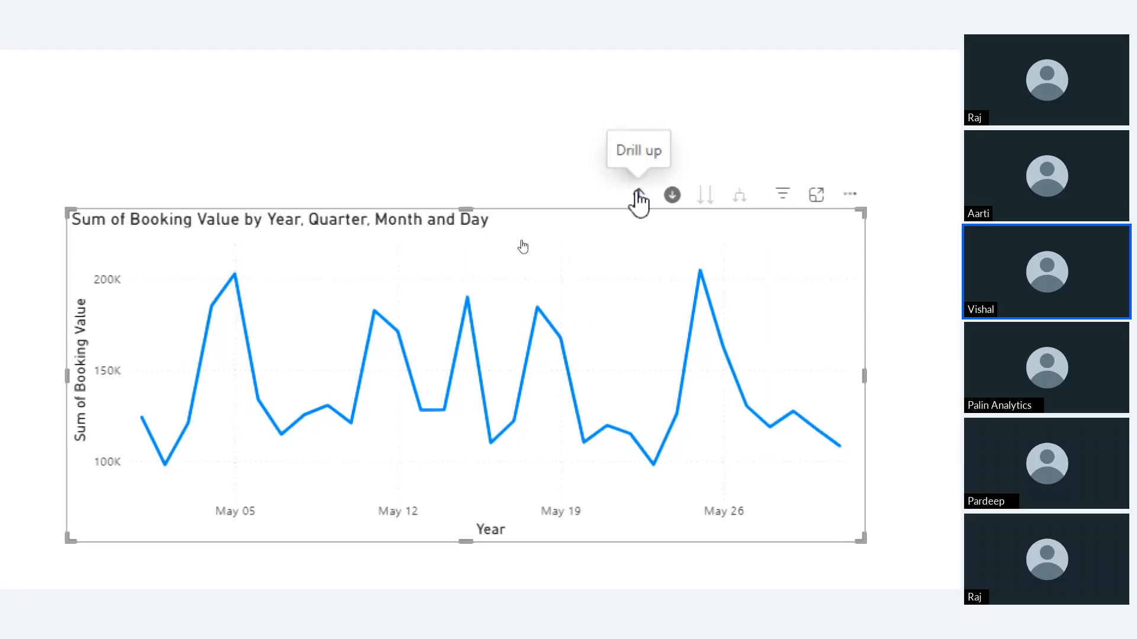
Step: Drill the line chart back up to the Year level and return the magnification to 100%
left_click(636, 193)
left_click(637, 193)
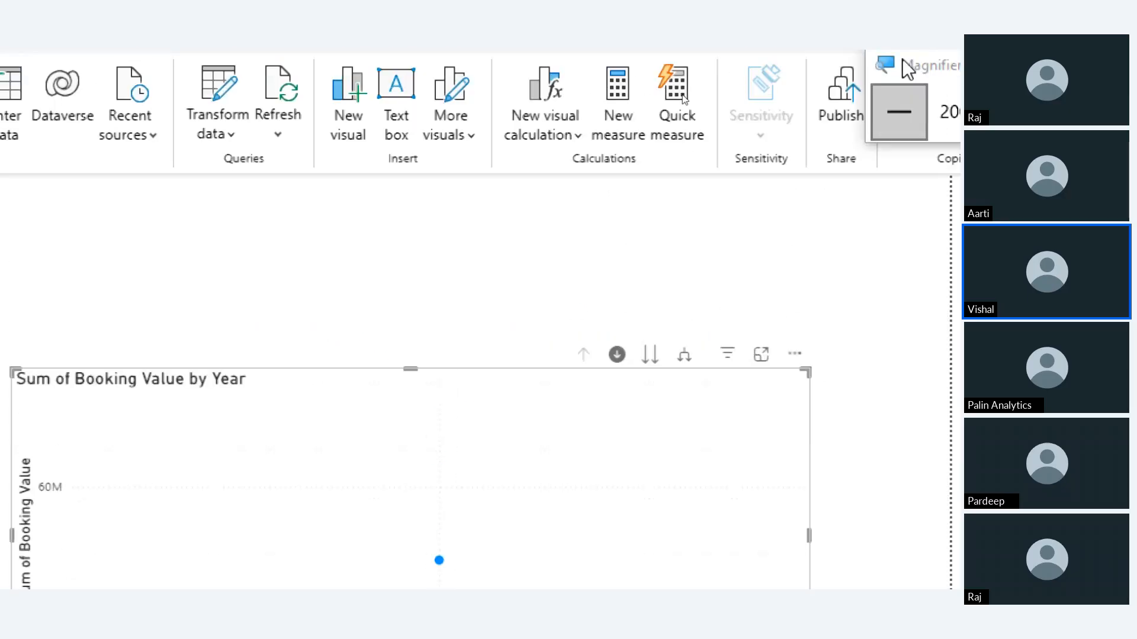
left_click(900, 109)
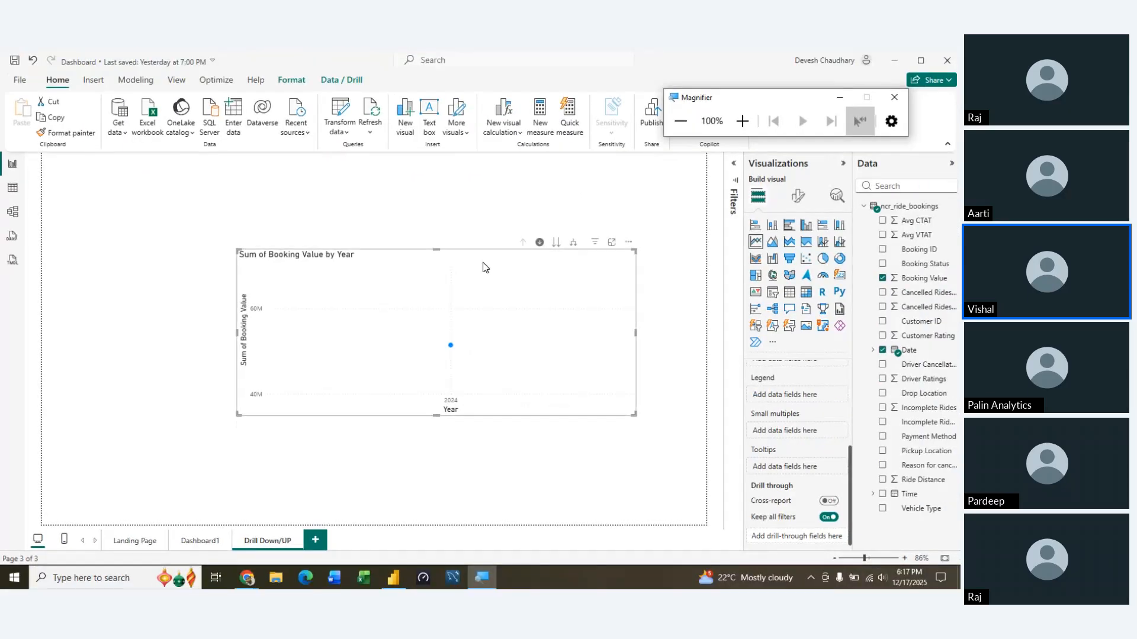
Step: Make the line chart narrower and reposition it near the centre of the Drill Down/UP page
left_click_drag(485, 264, 381, 236)
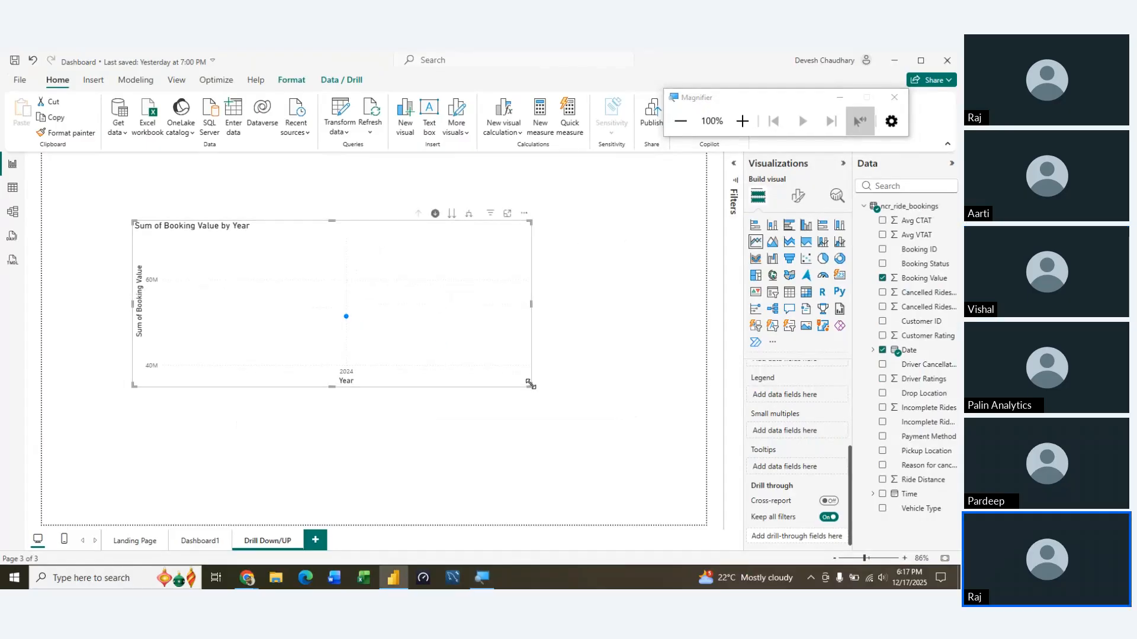
left_click_drag(527, 385, 478, 383)
left_click_drag(418, 343, 498, 372)
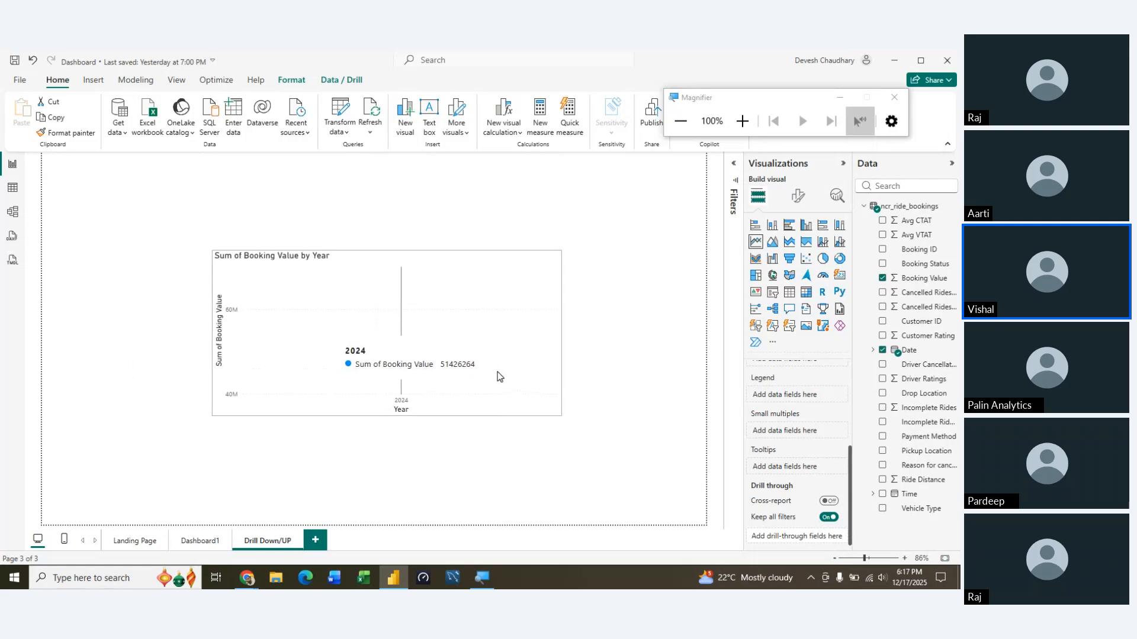
Step: Turn off drill mode, move the line chart to the Month level of the hierarchy and deselect it
left_click(465, 244)
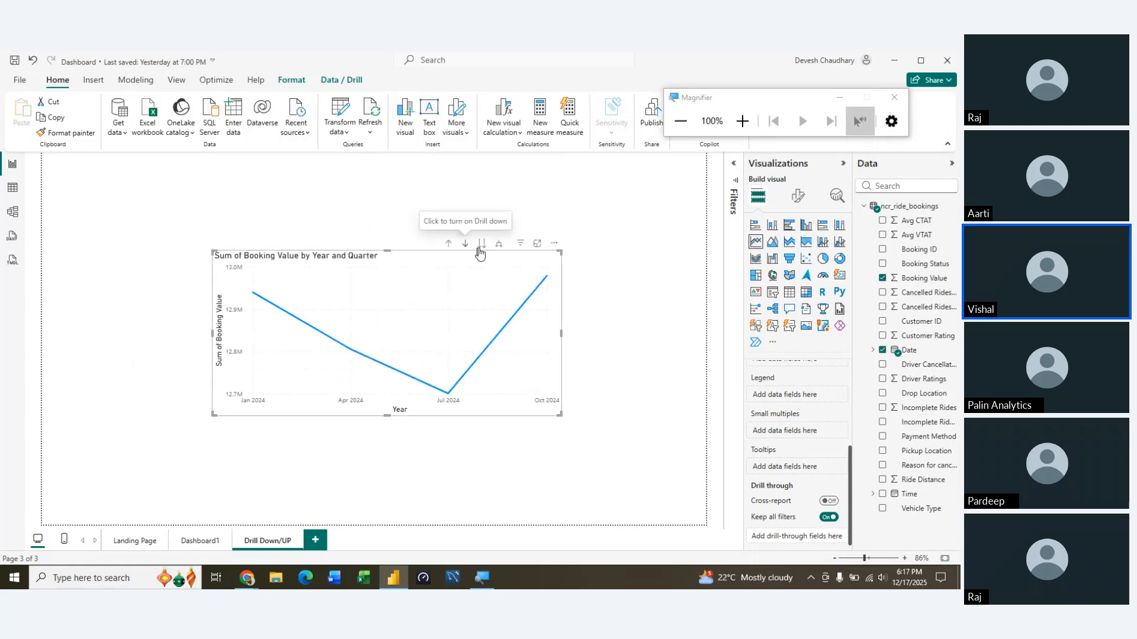
left_click(481, 249)
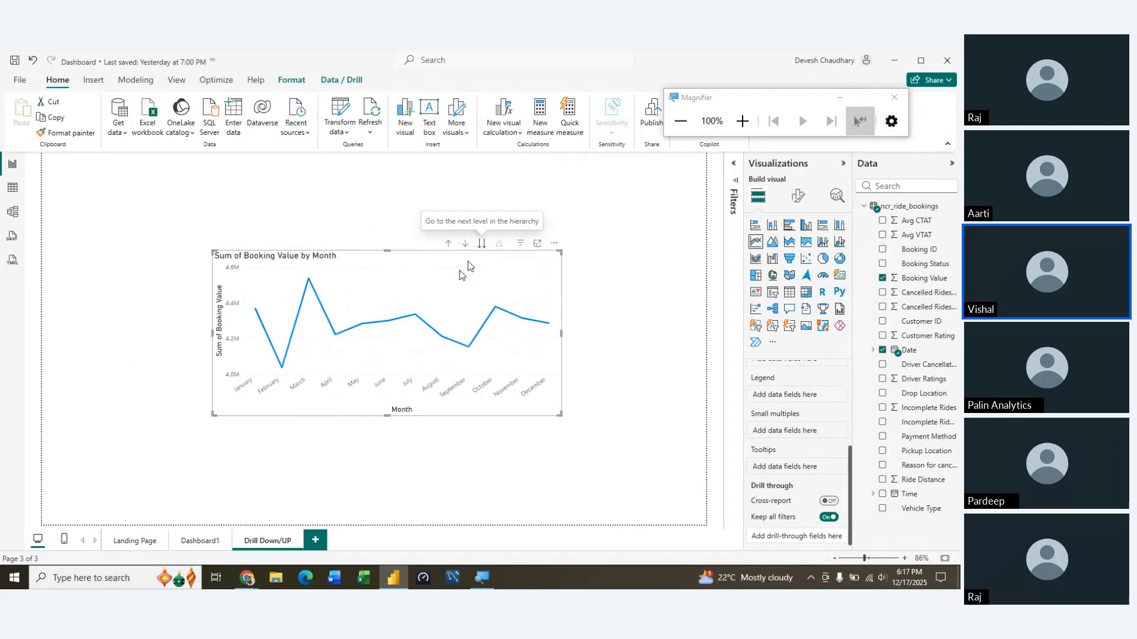
left_click(591, 373)
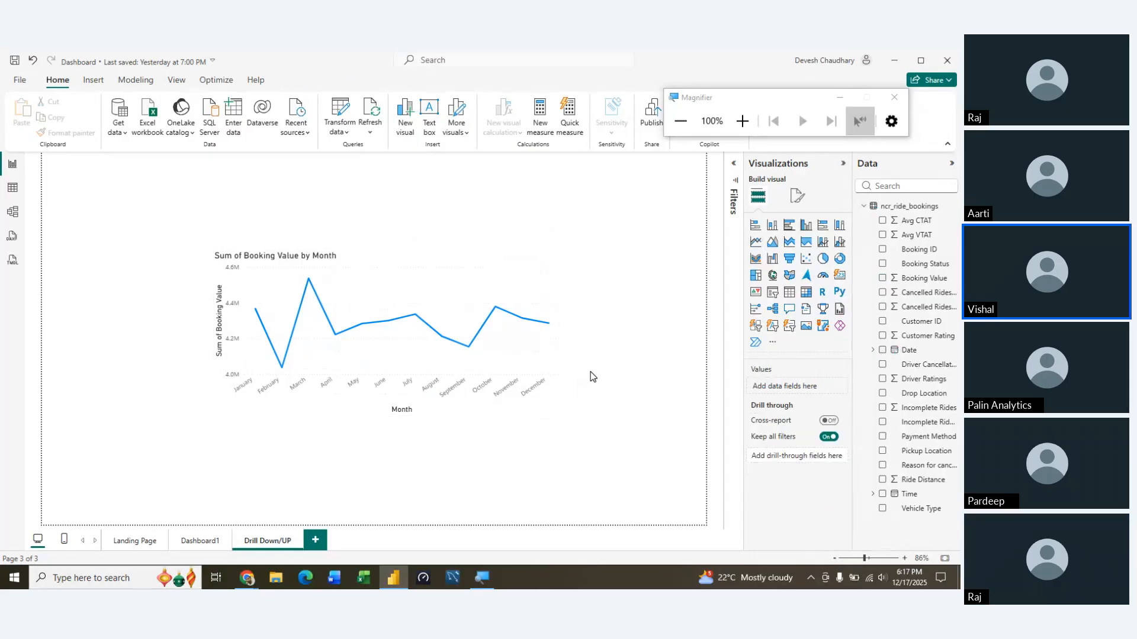
Step: Turn on the shade area of the Sum of Booking Value by Month line chart
left_click(545, 268)
left_click(797, 196)
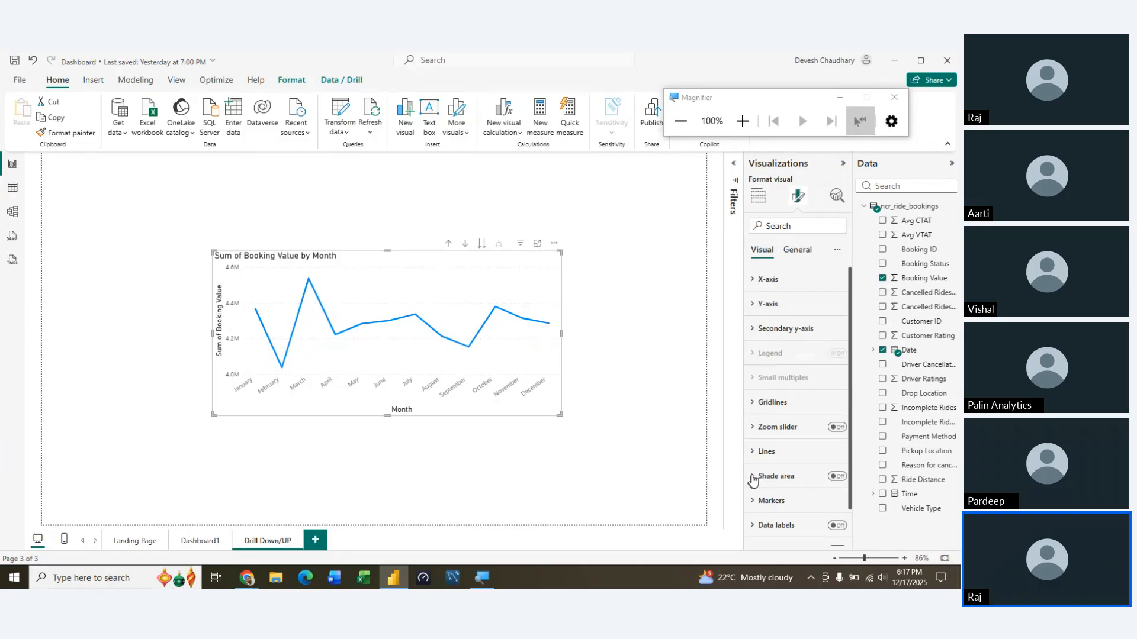
left_click(836, 477)
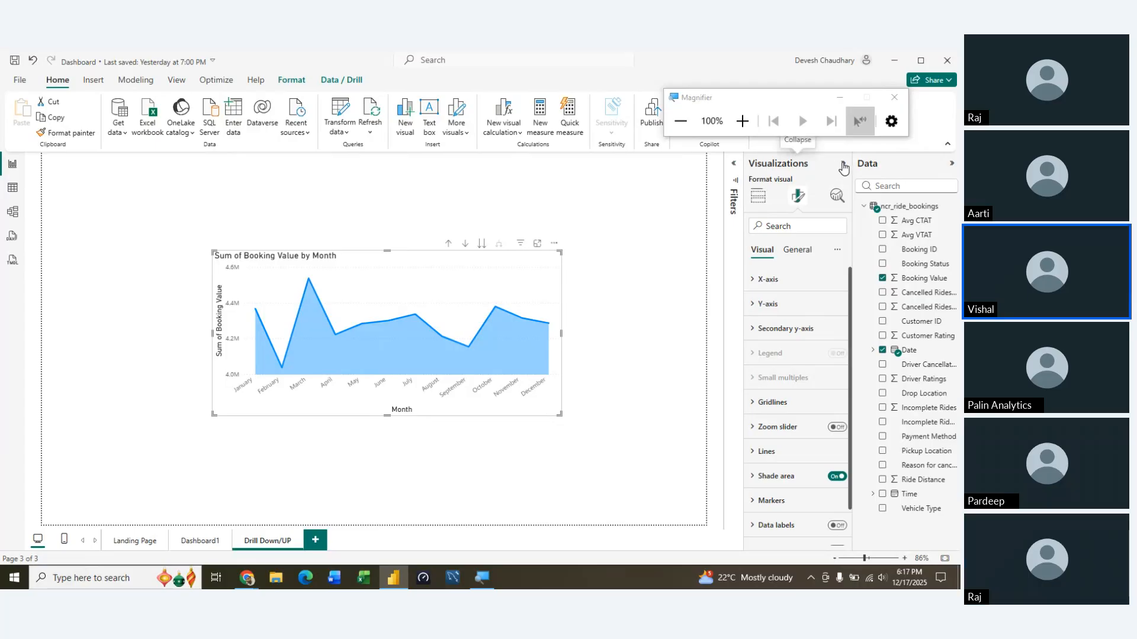
Step: Show markers for all categories on the booking value line chart
left_click(814, 503)
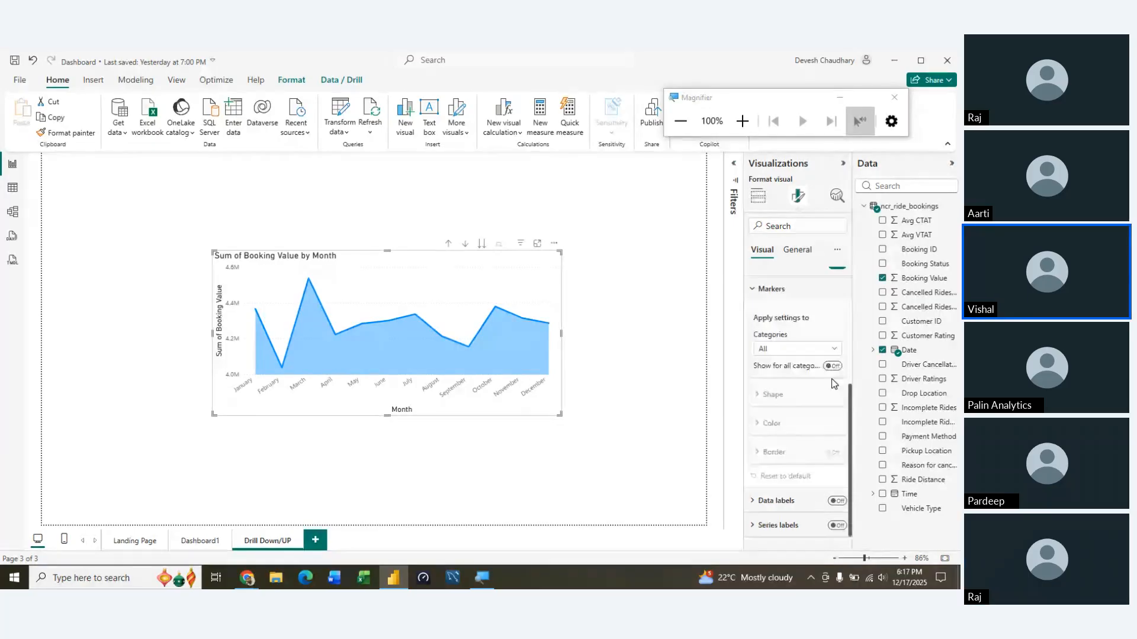
left_click(834, 366)
left_click(773, 394)
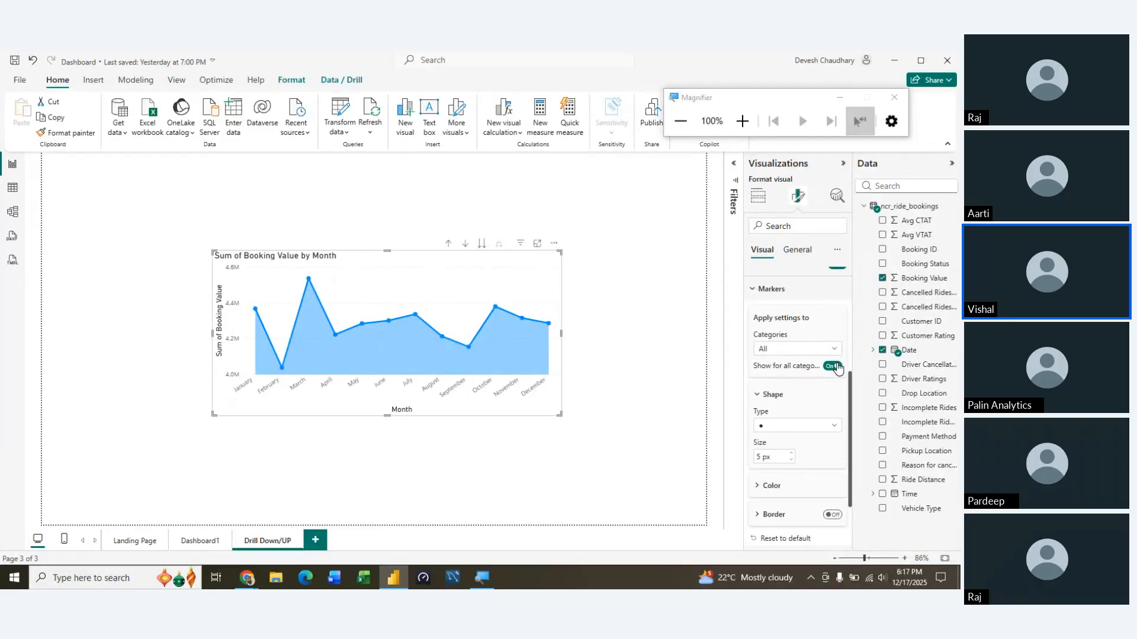
scroll(768, 383, "up", 1)
scroll(767, 384, "up", 1)
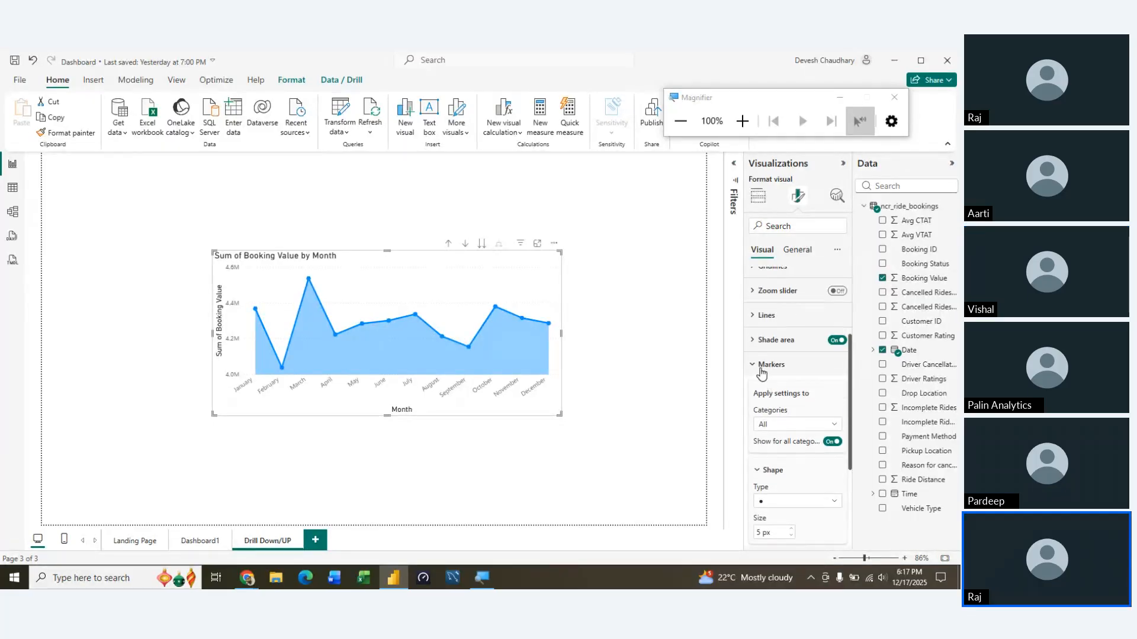
left_click(760, 373)
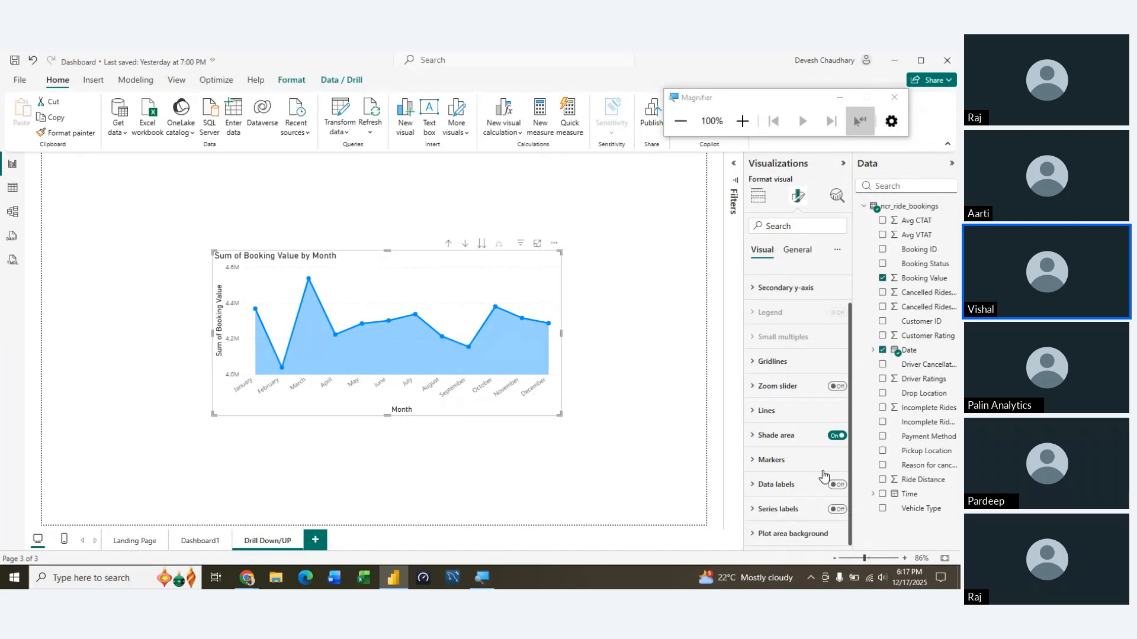
Step: Turn on the line chart's data labels, then collapse the Visualizations and Data panes and deselect the chart
left_click(836, 486)
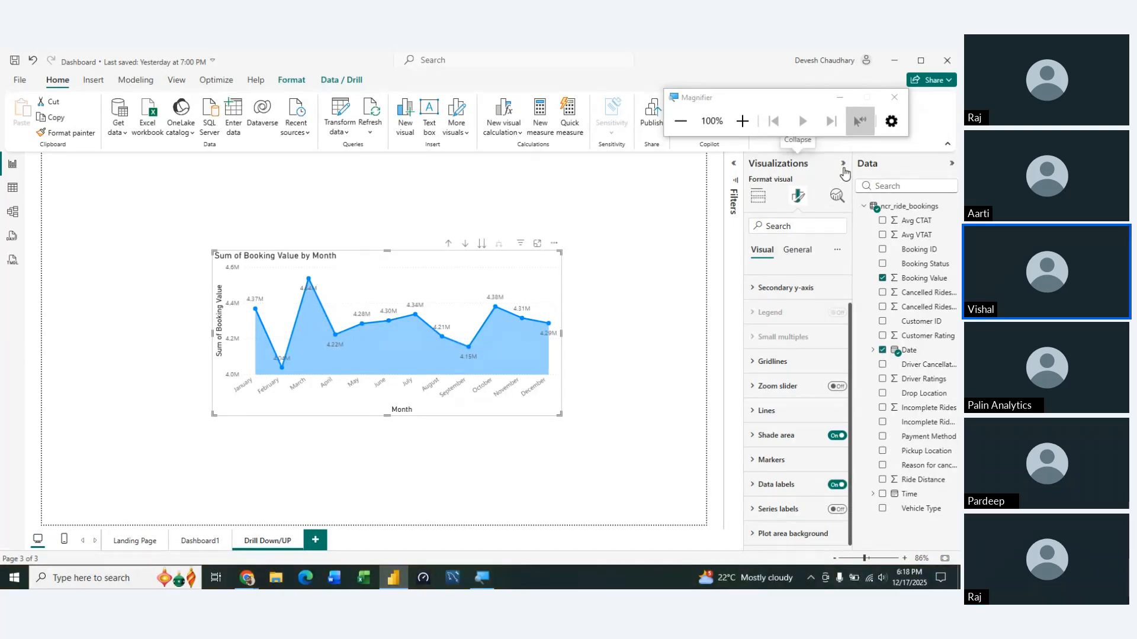
left_click(843, 166)
left_click(951, 164)
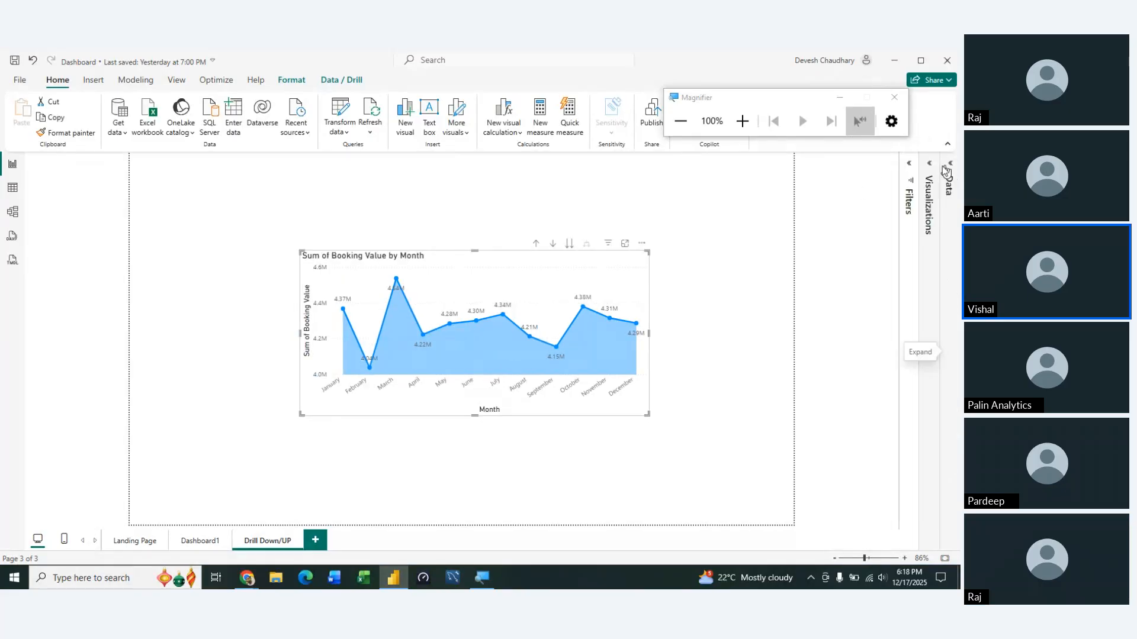
left_click(711, 347)
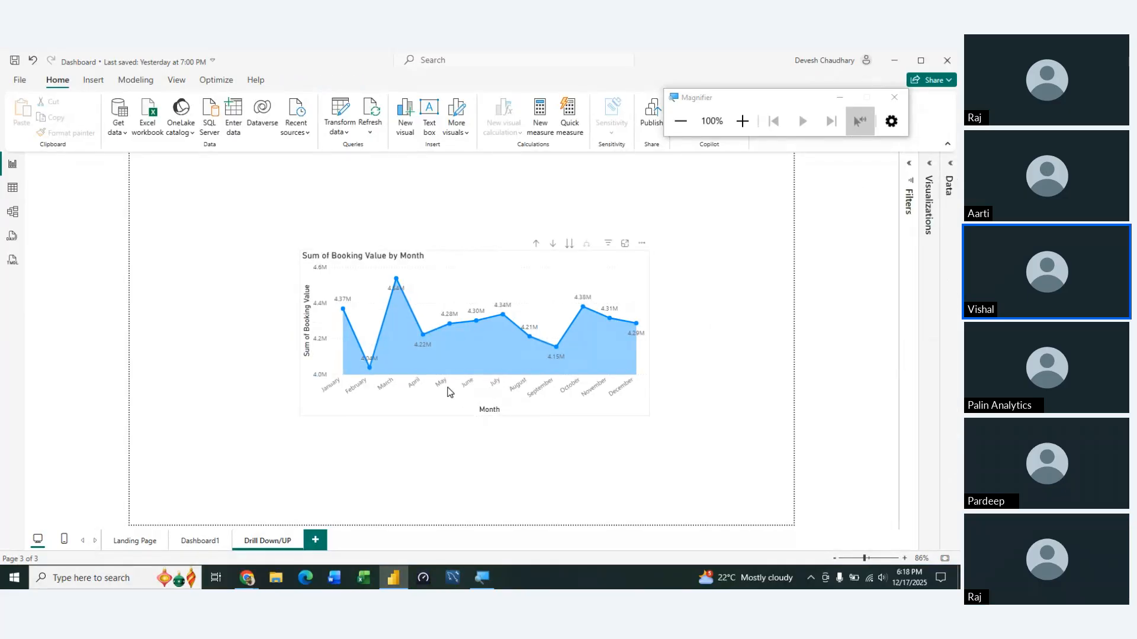
Step: Examine the booking status pie chart's tooltip on Dashboard1 and compare it with the line chart on the Drill Down/UP page
left_click(206, 544)
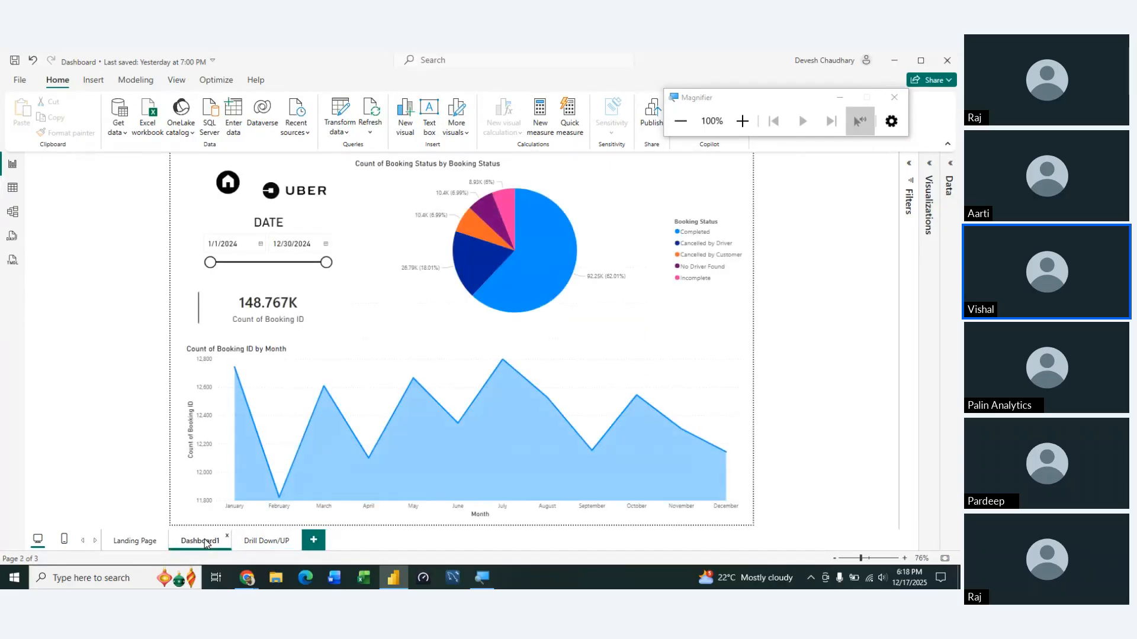
mouse_move(540, 289)
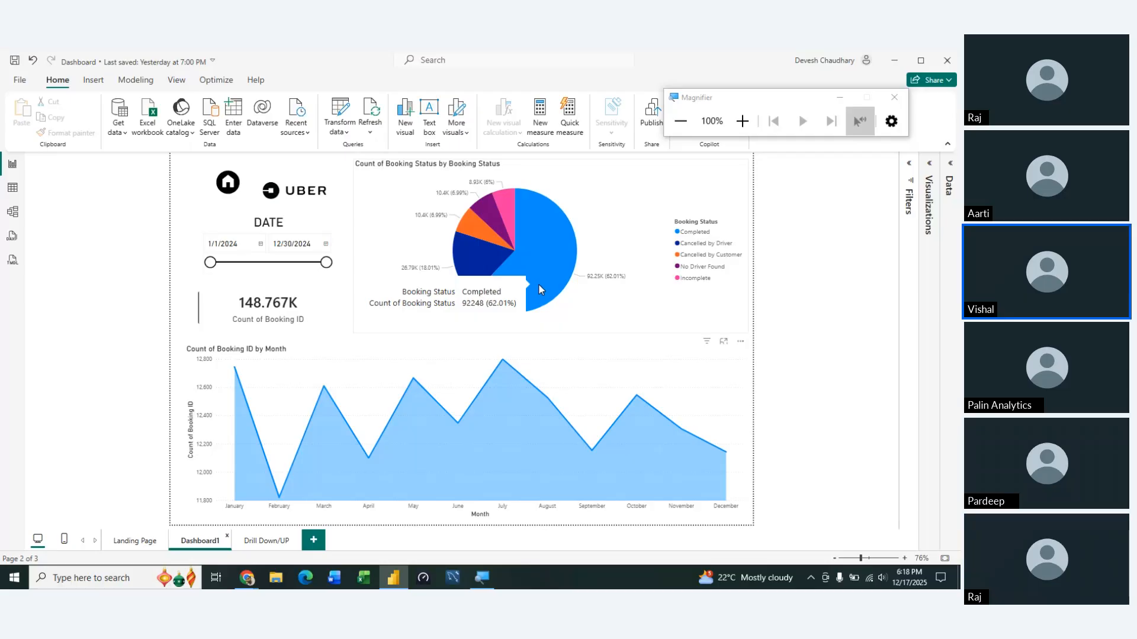
left_click(268, 541)
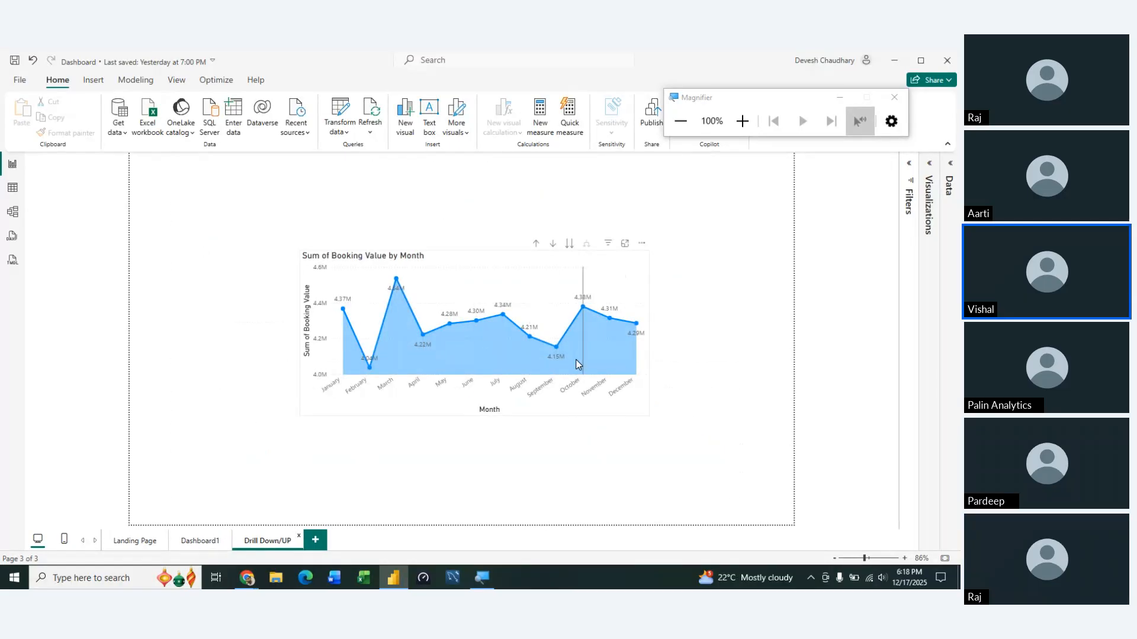
left_click(199, 541)
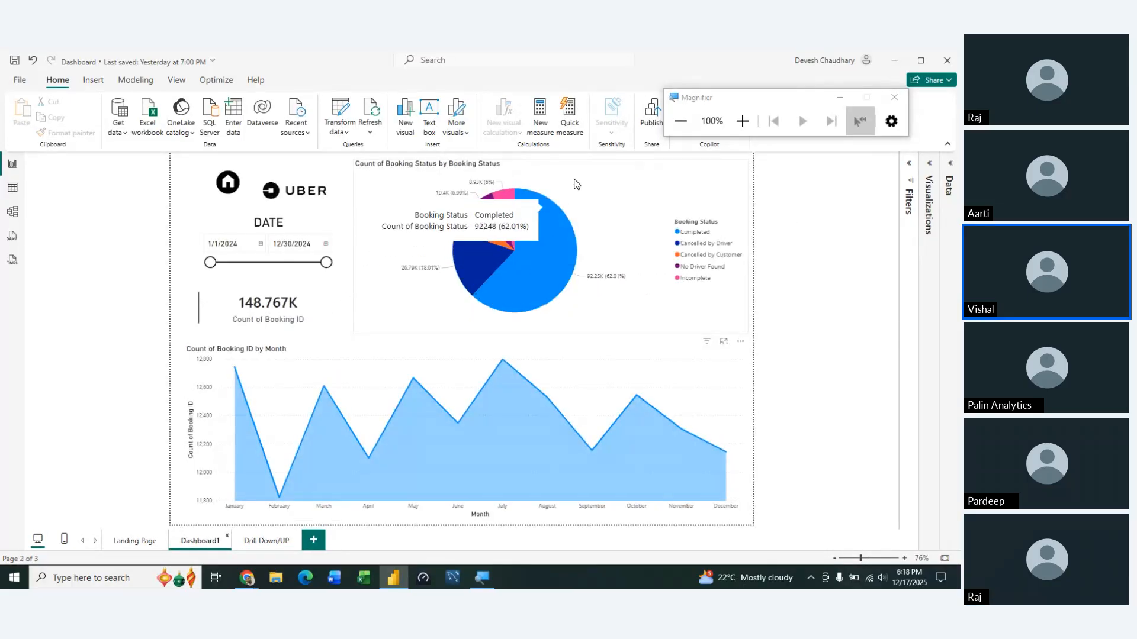
left_click(595, 183)
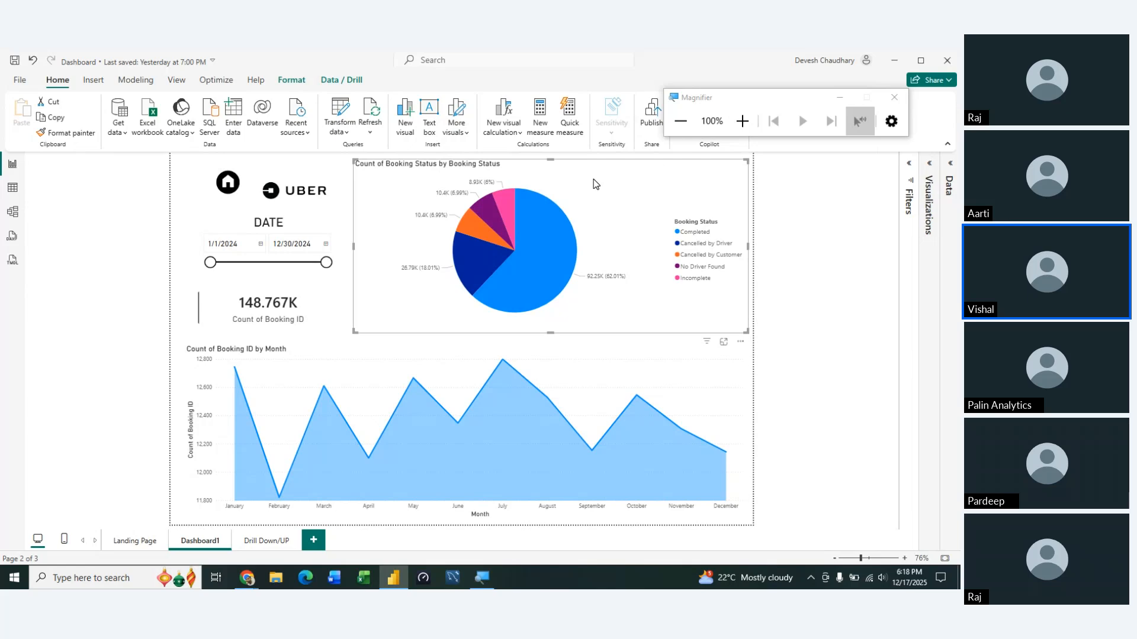
mouse_move(545, 245)
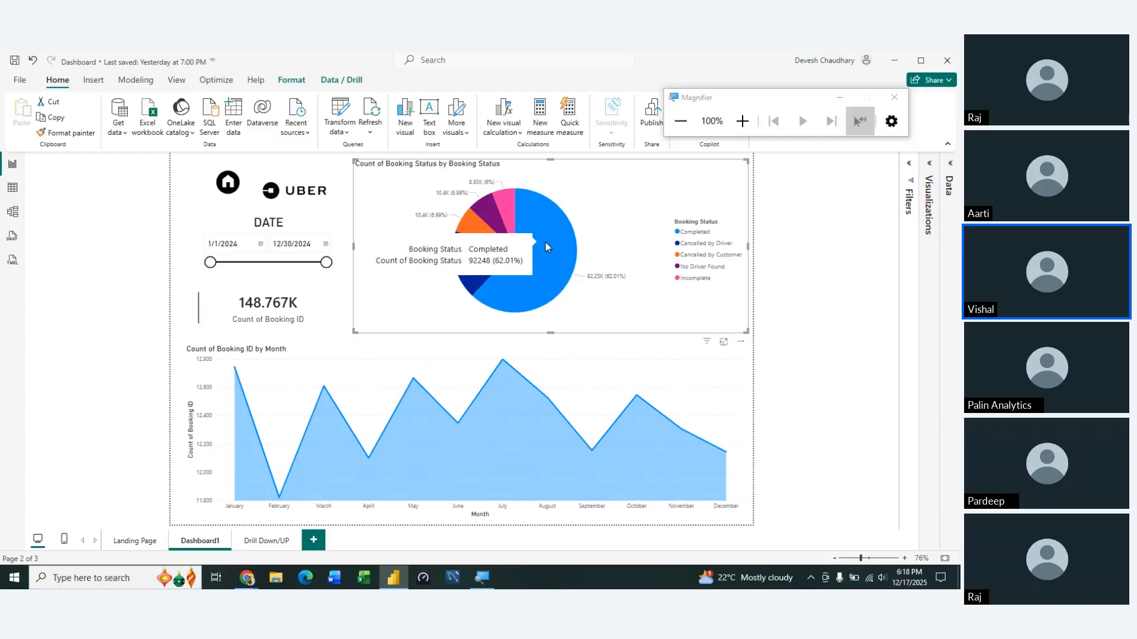
left_click(260, 540)
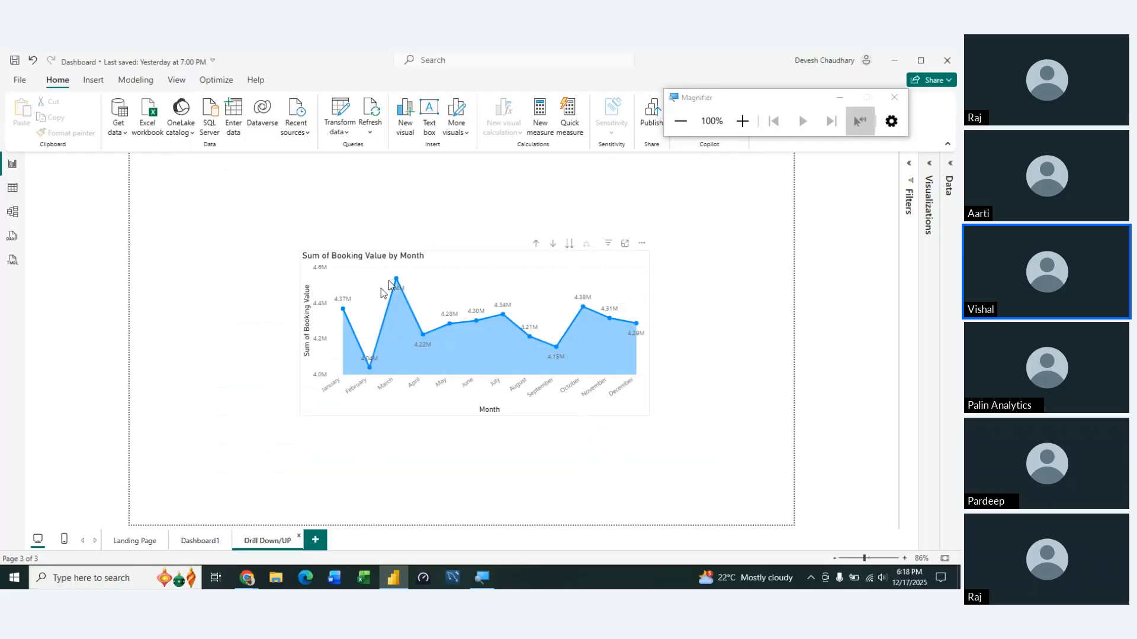
left_click(197, 542)
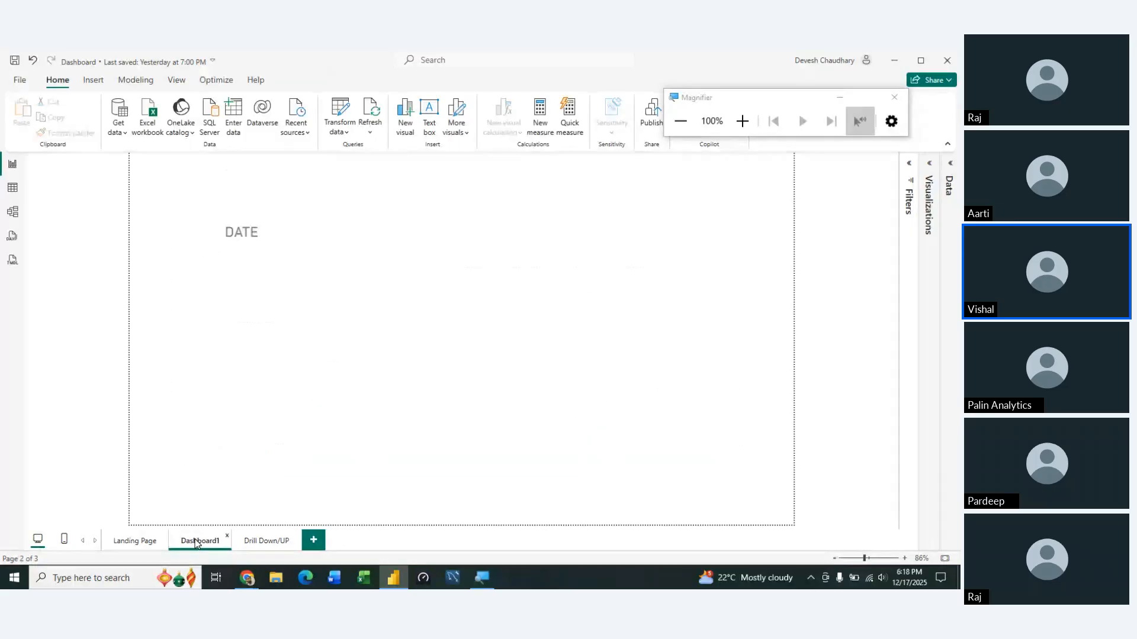
left_click(244, 542)
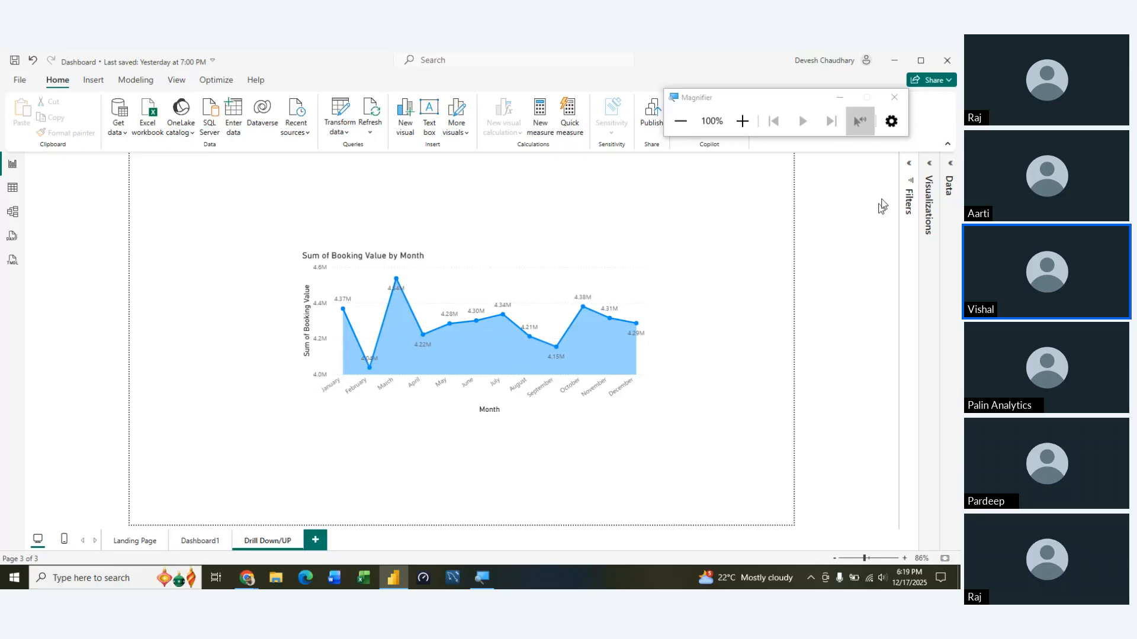
Step: Allow the Drill Down/UP page to be used as a tooltip in its page information
left_click(927, 166)
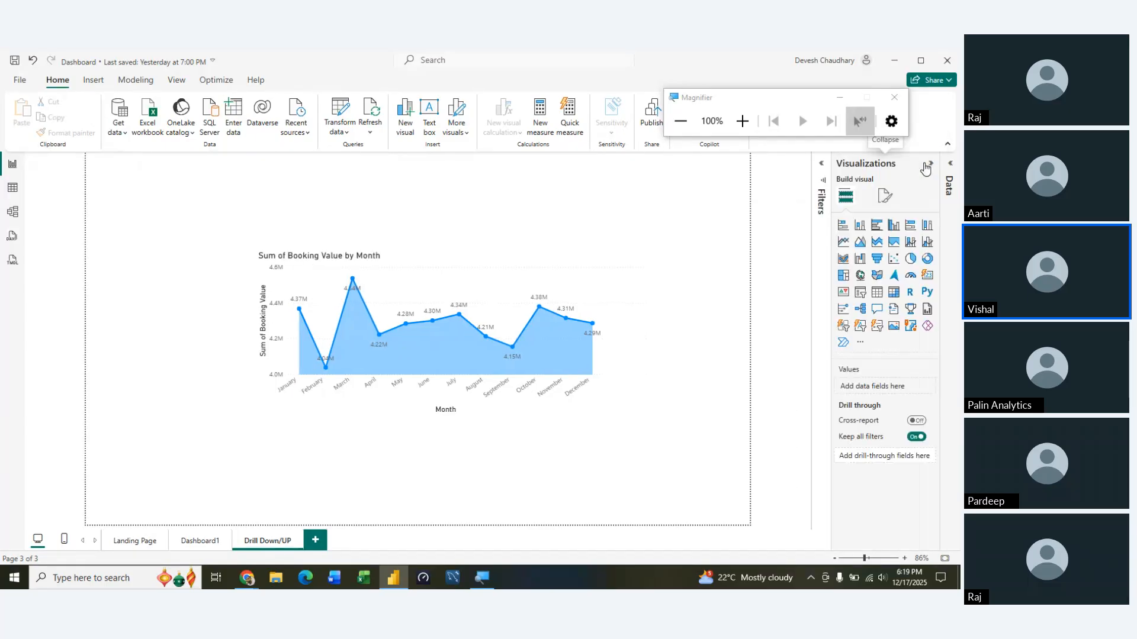
left_click(881, 199)
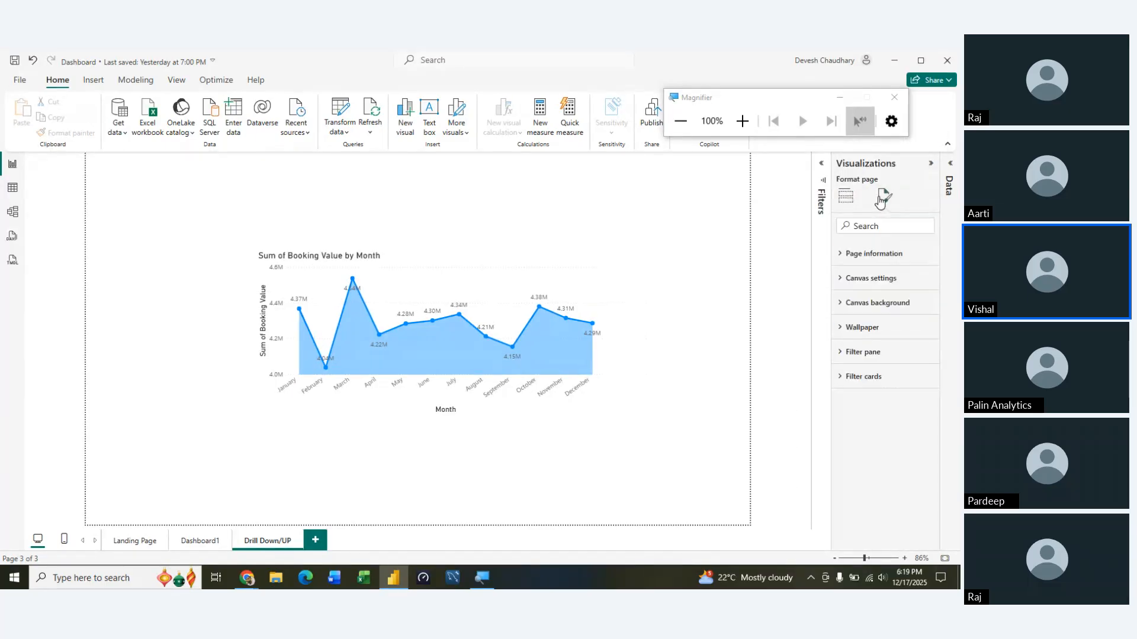
left_click(842, 255)
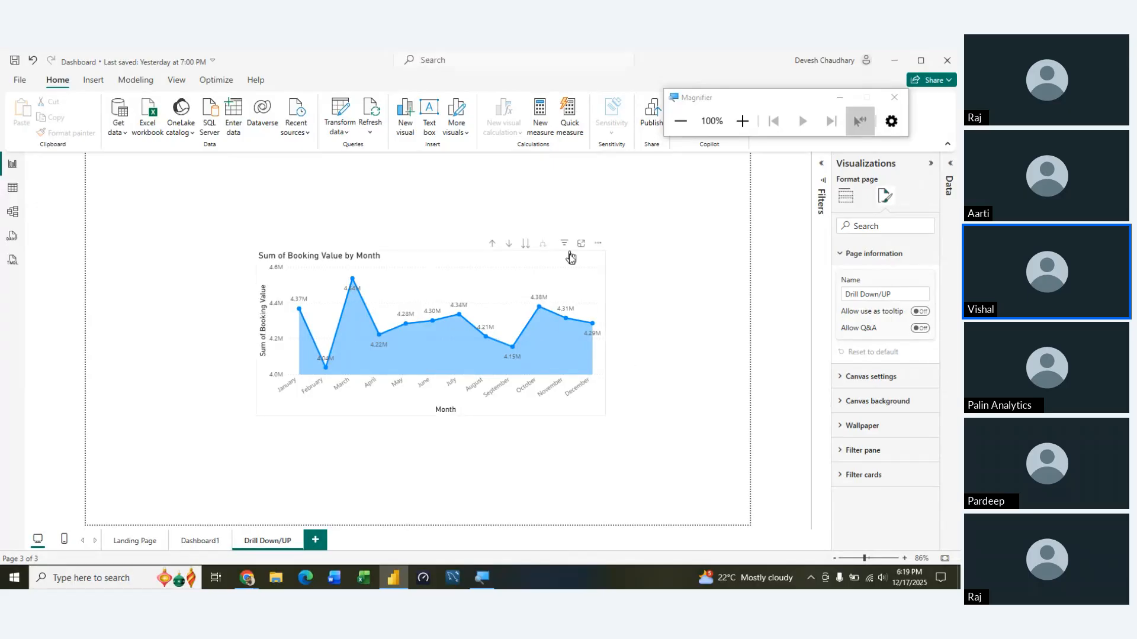
left_click(919, 313)
left_click(840, 257)
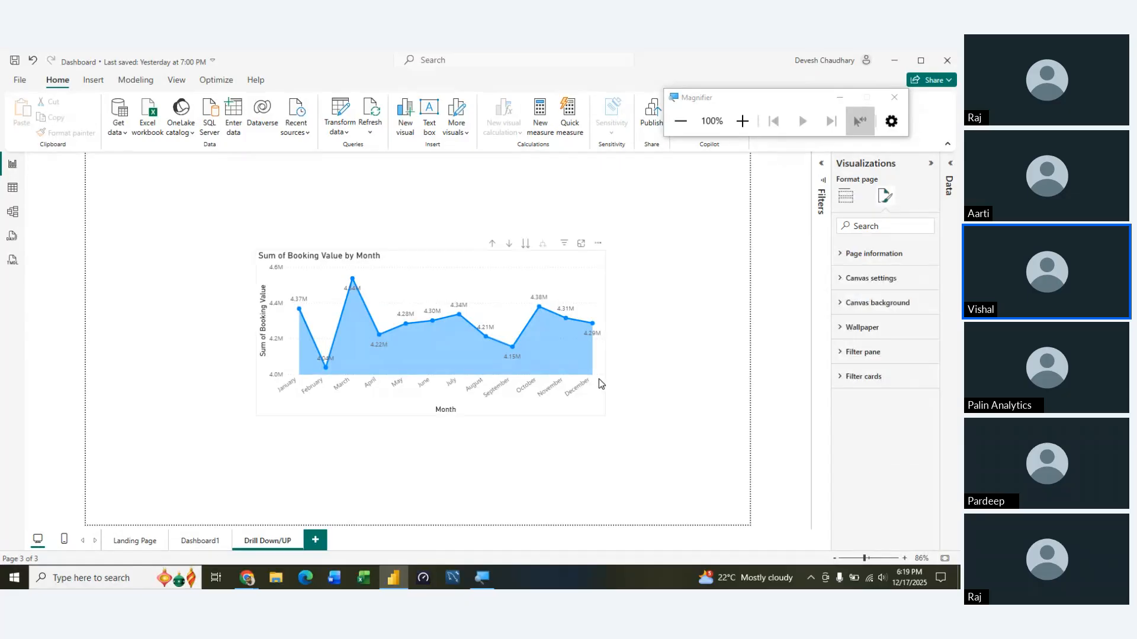
Step: Try shrinking the line chart to about half its width where it stands on the page
left_click(599, 379)
left_click_drag(602, 414, 428, 369)
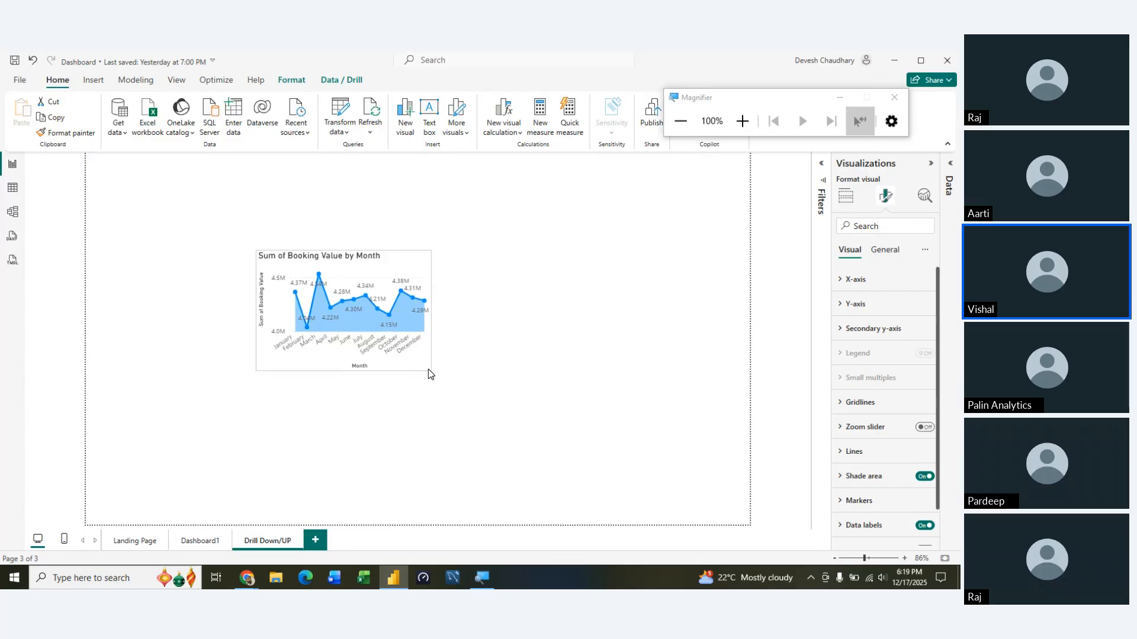
left_click(567, 316)
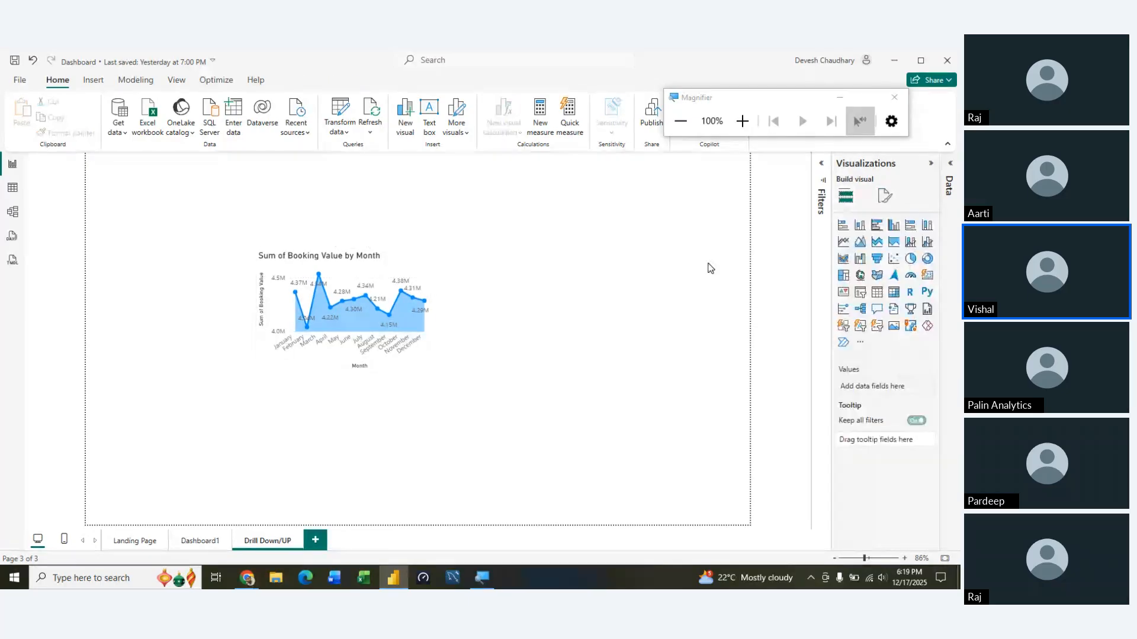
Step: Try the Tooltip canvas type on the page, then undo the canvas change and the chart resize
left_click(883, 197)
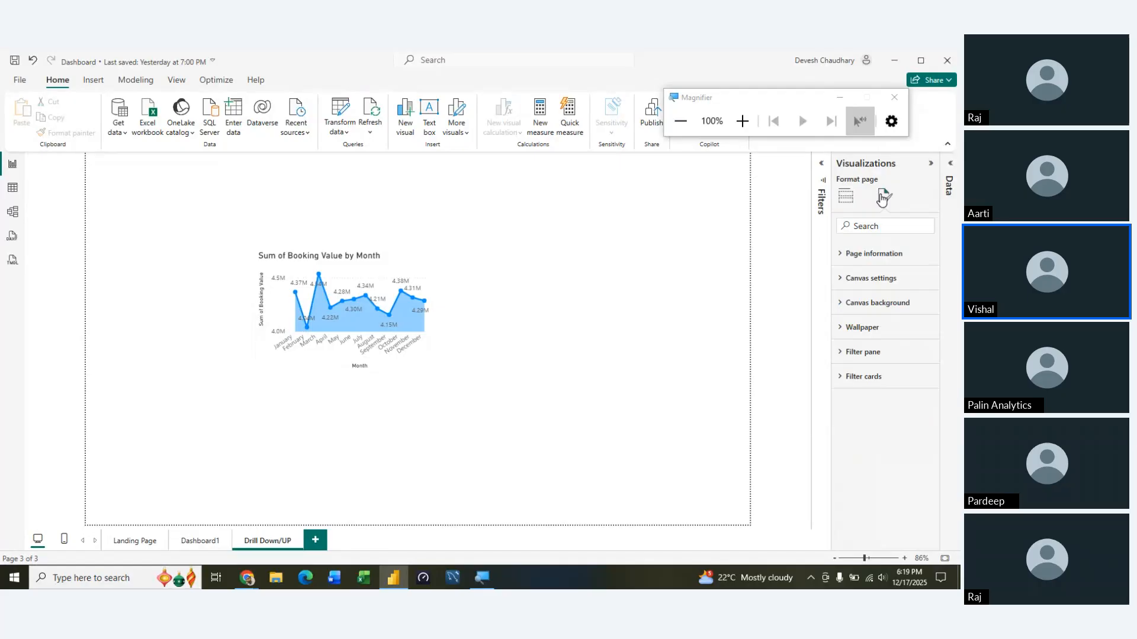
left_click(845, 281)
left_click(893, 319)
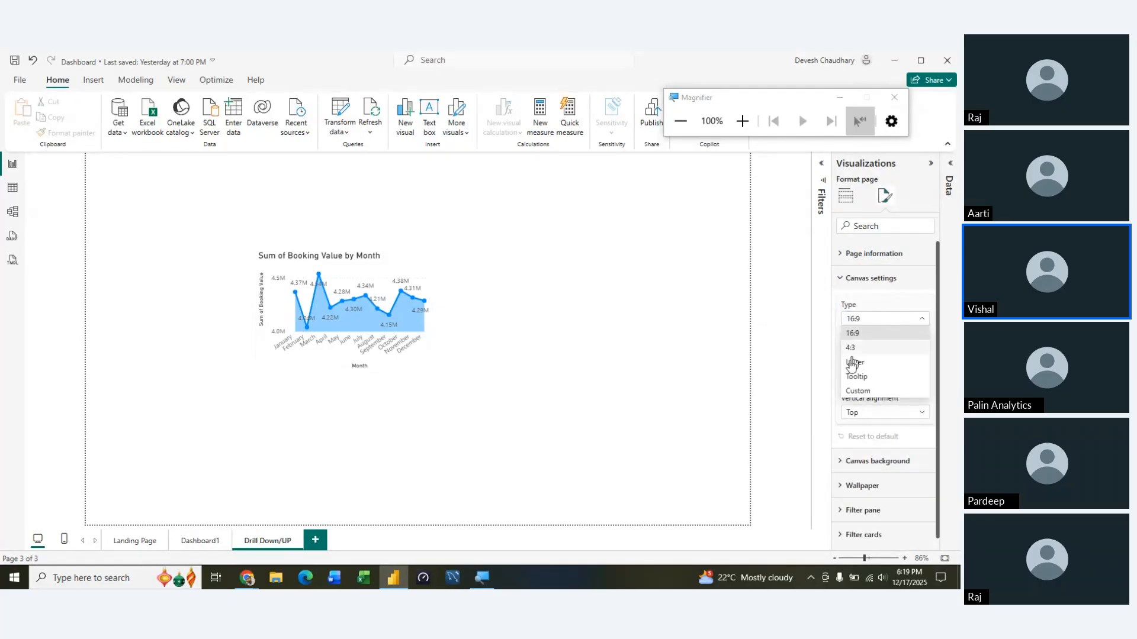
left_click(851, 377)
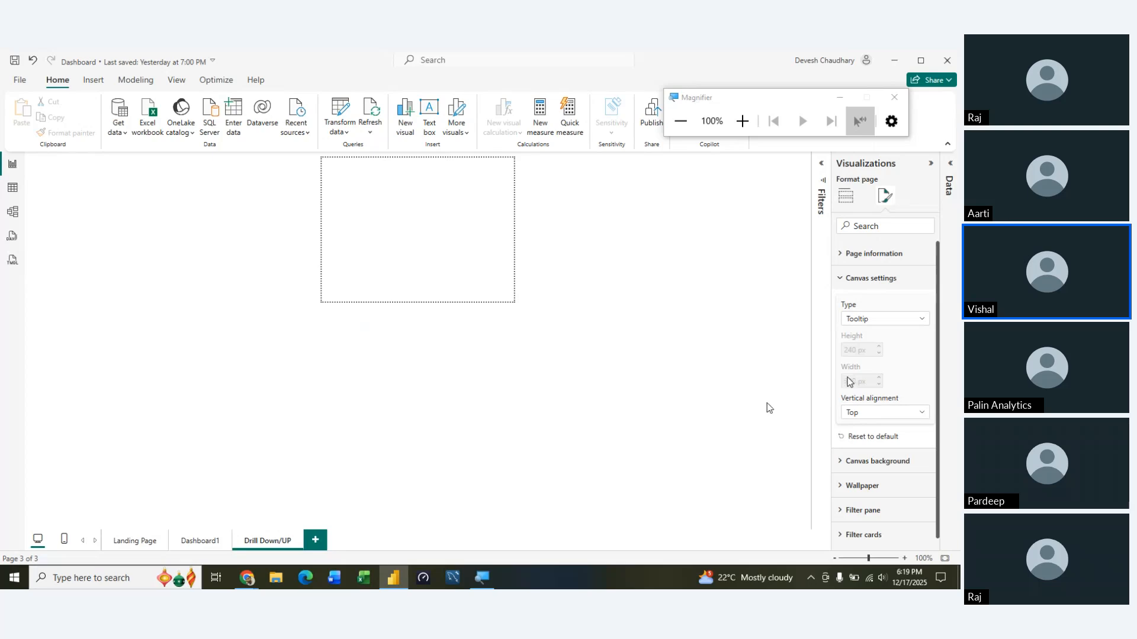
left_click_drag(347, 274, 411, 223)
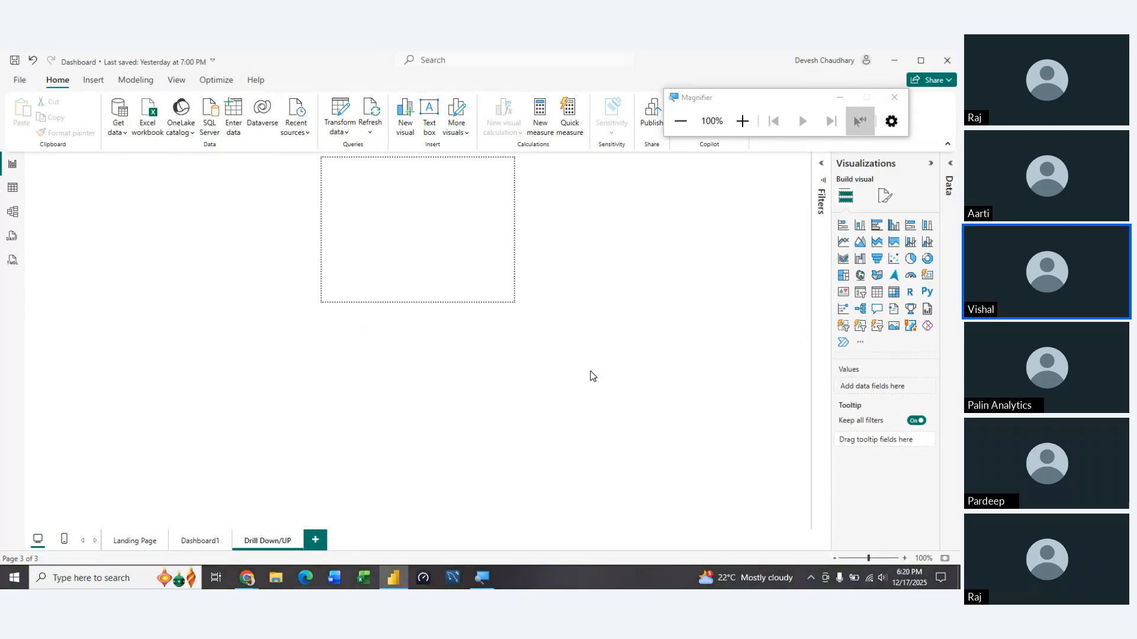
key("ctrl+z")
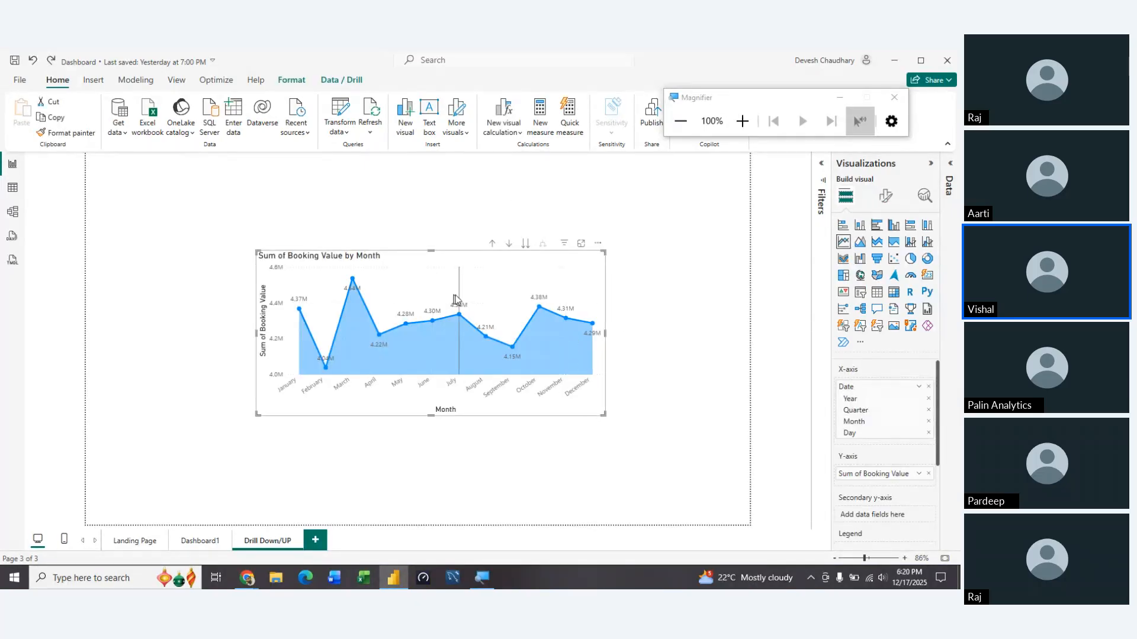
Step: Move the line chart to the upper edge of the page, shrink it to tooltip proportions and deselect it
left_click_drag(456, 260, 496, 178)
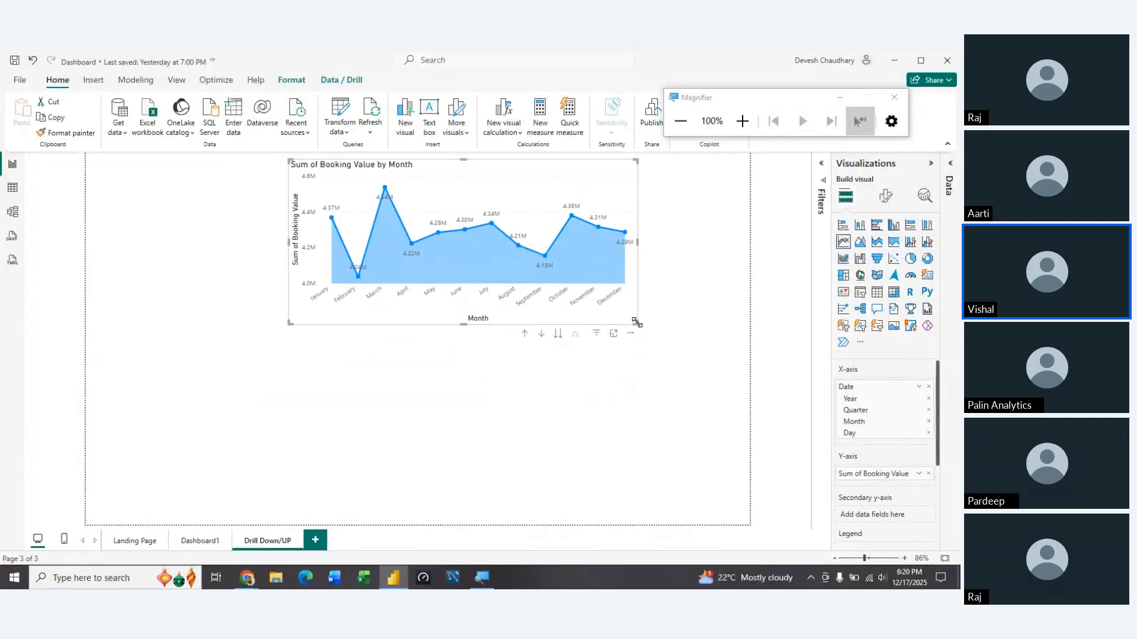
left_click_drag(637, 322, 499, 290)
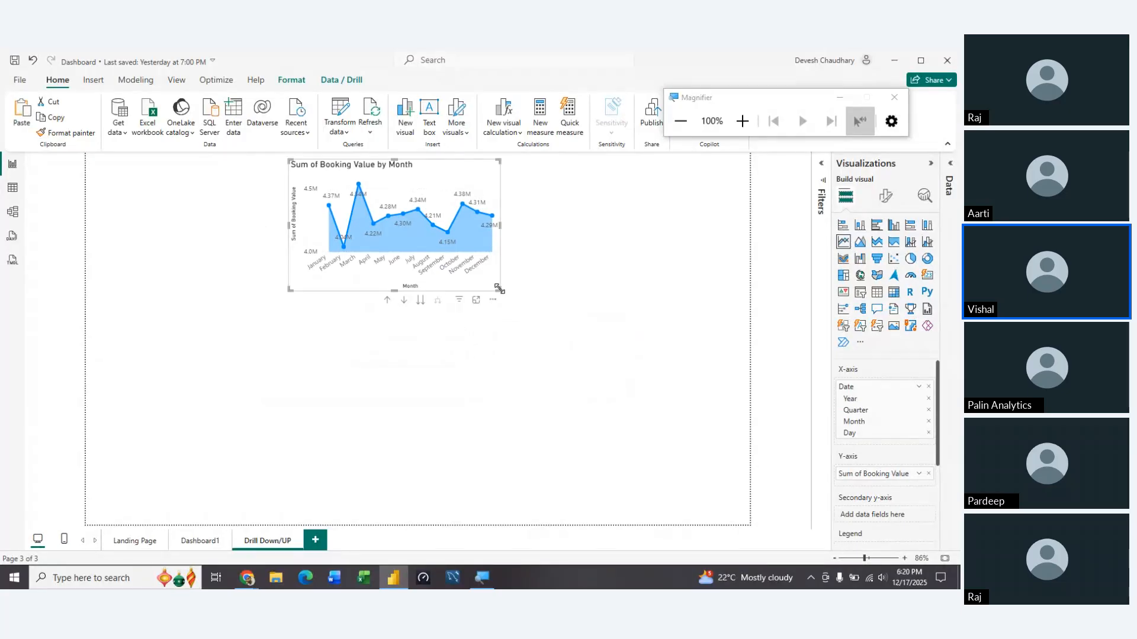
left_click(886, 196)
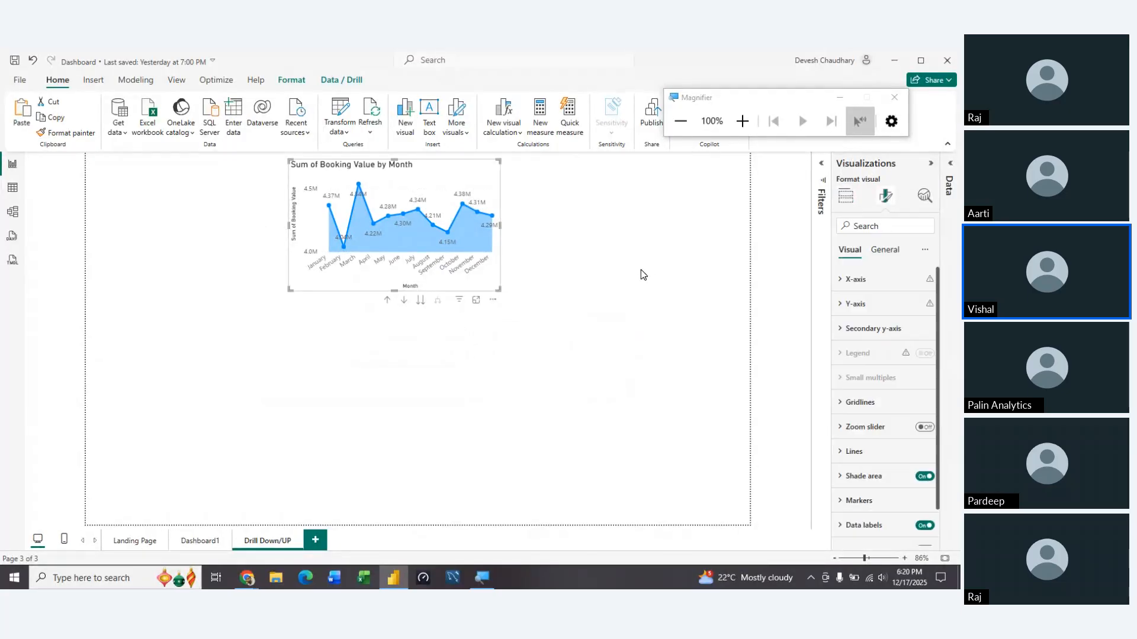
left_click(642, 270)
Step: Set the canvas type of the Drill Down/UP page to Tooltip
left_click(885, 195)
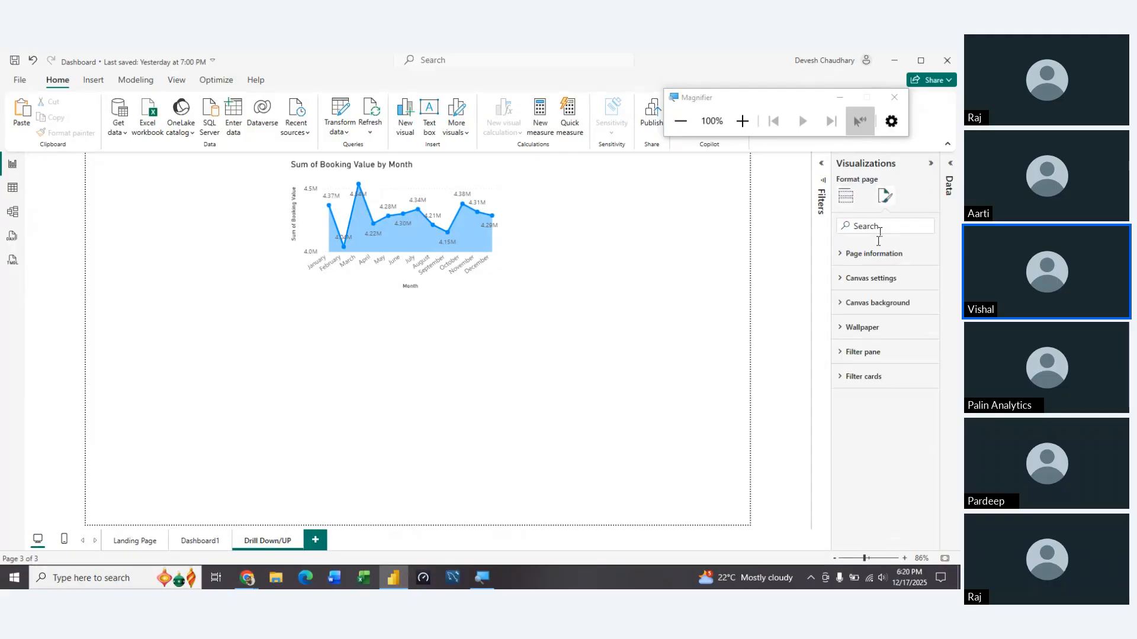
left_click(871, 282)
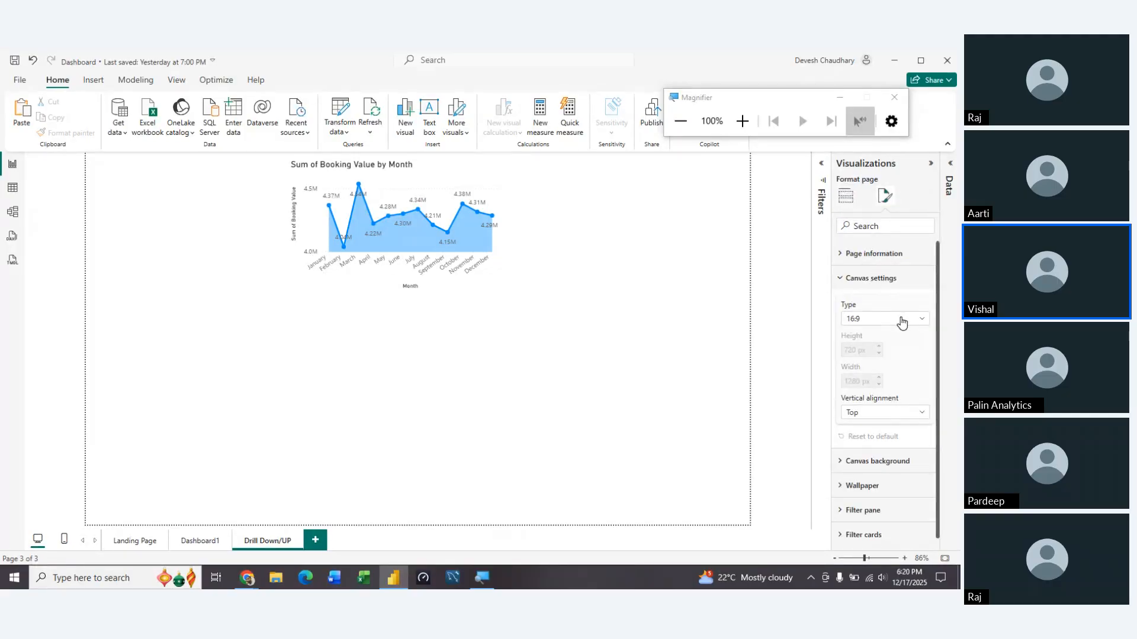
left_click(901, 323)
left_click(856, 377)
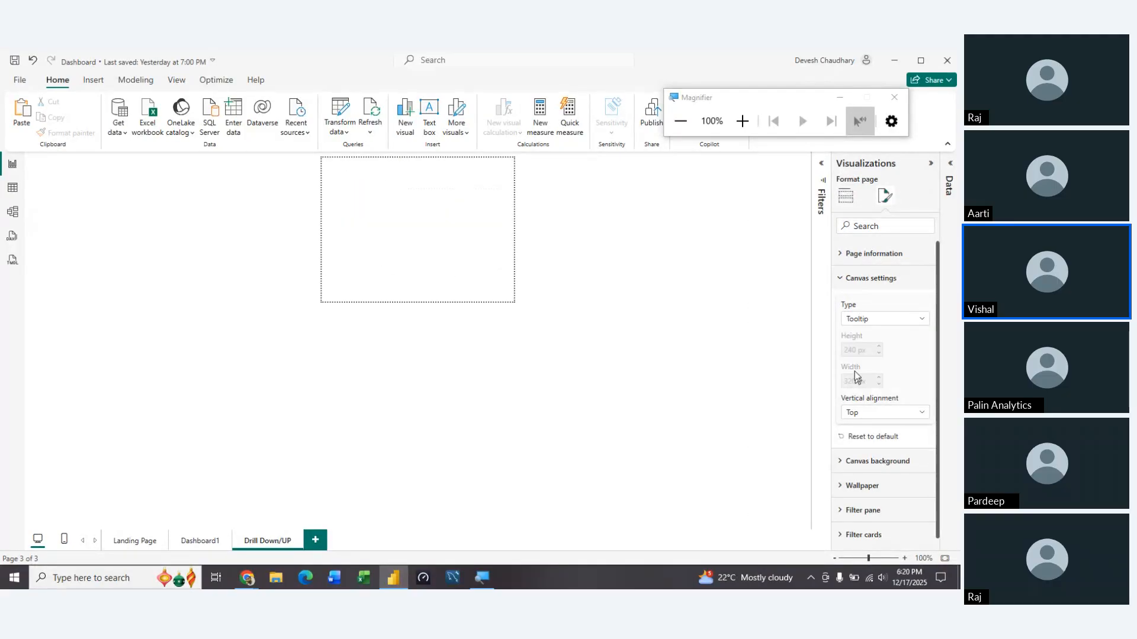
Step: Paste the copied line chart onto the tooltip page and resize it to fill the small canvas
left_click(442, 257)
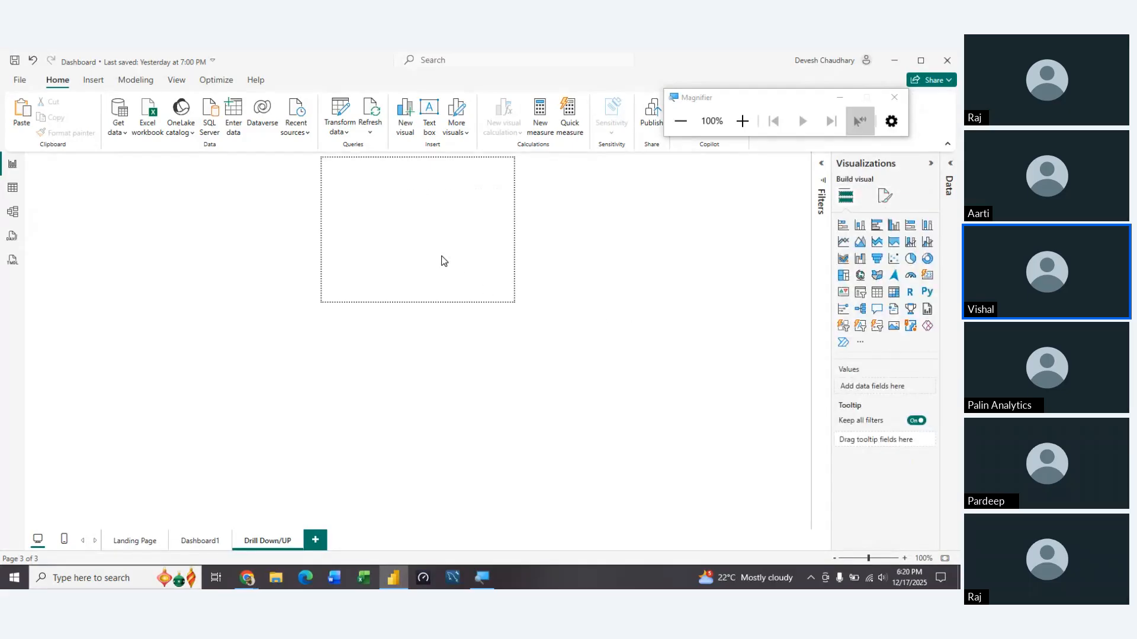
key("ctrl+v")
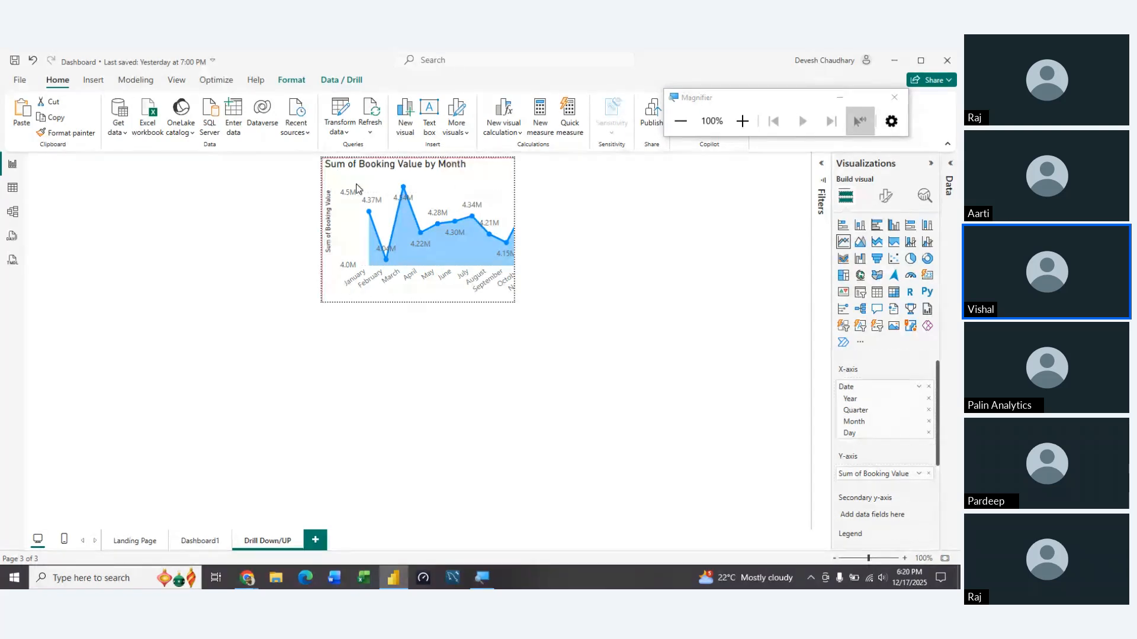
left_click(322, 160)
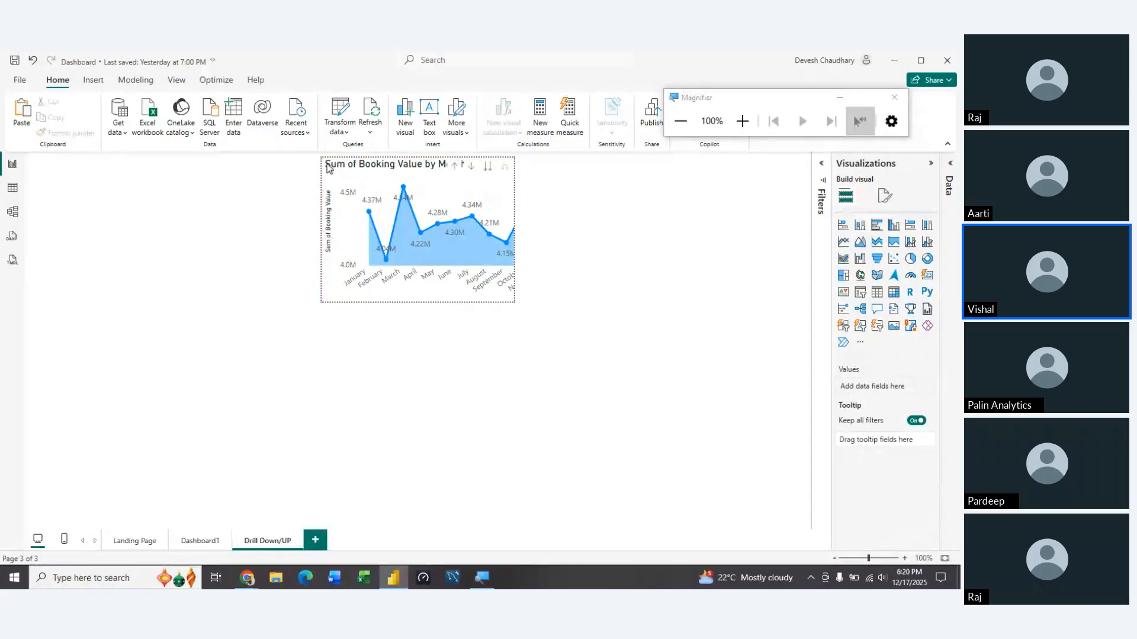
left_click(330, 165)
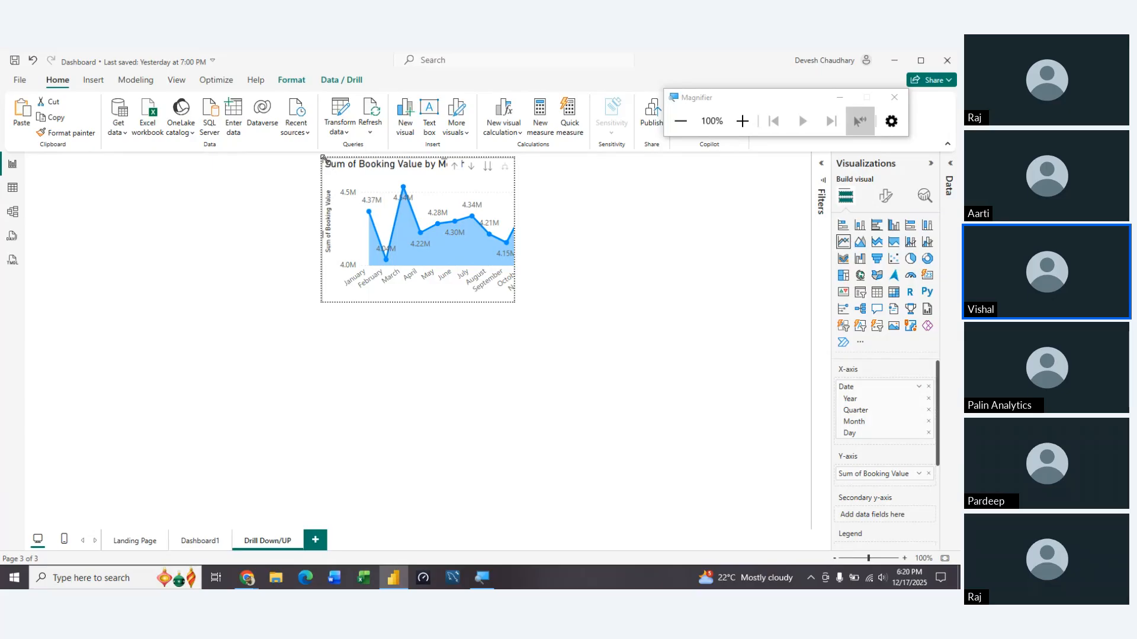
left_click_drag(323, 158, 353, 177)
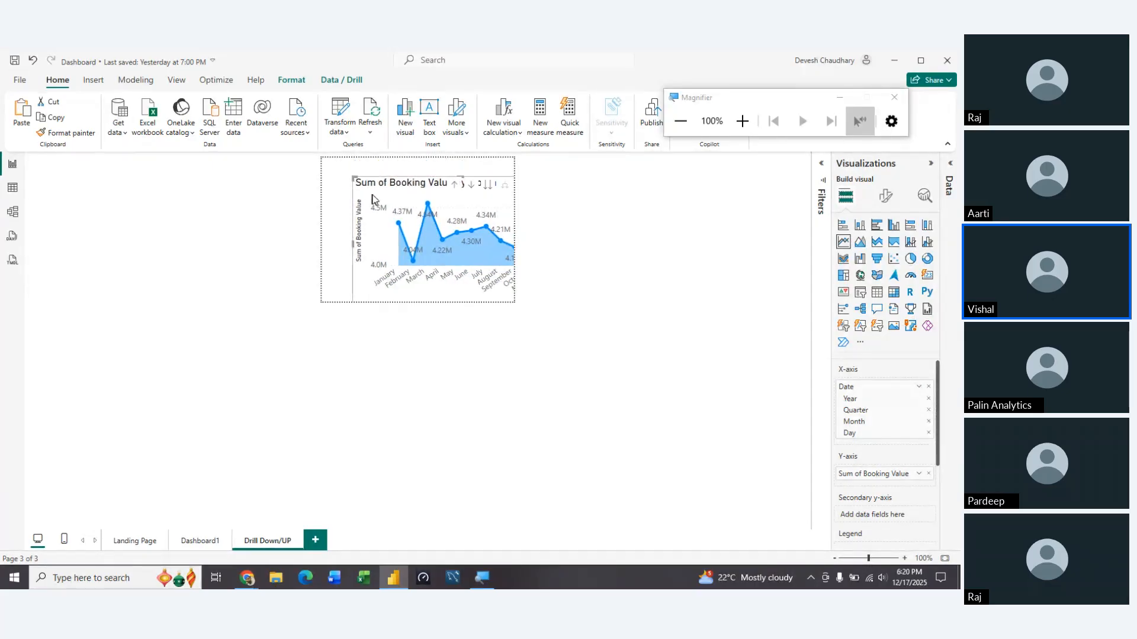
key("ctrl+z")
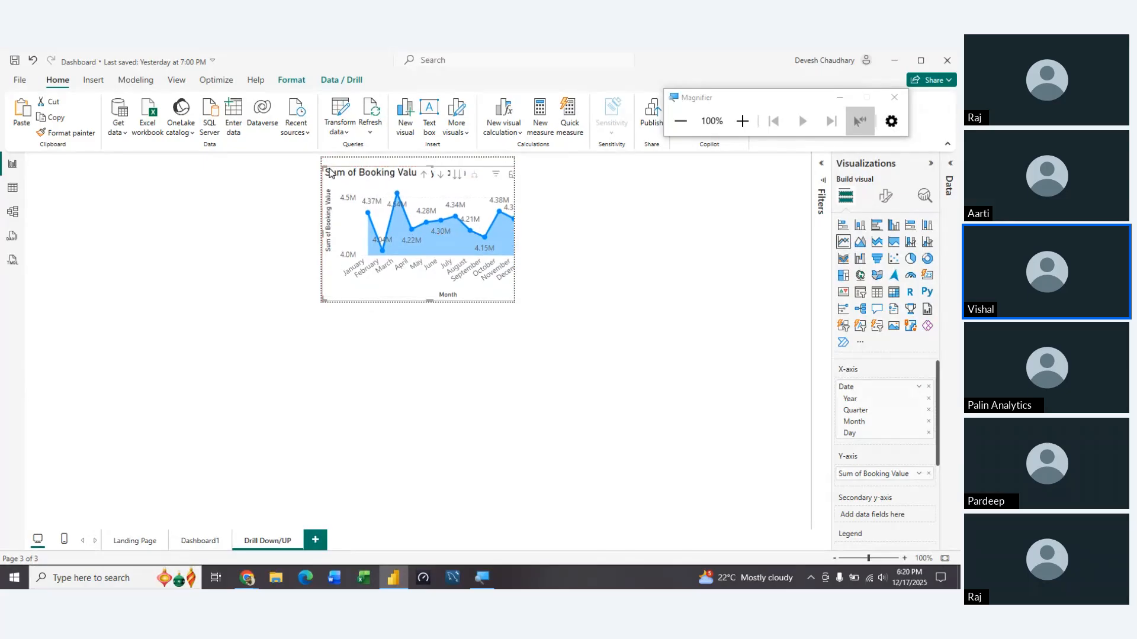
left_click_drag(324, 165, 353, 179)
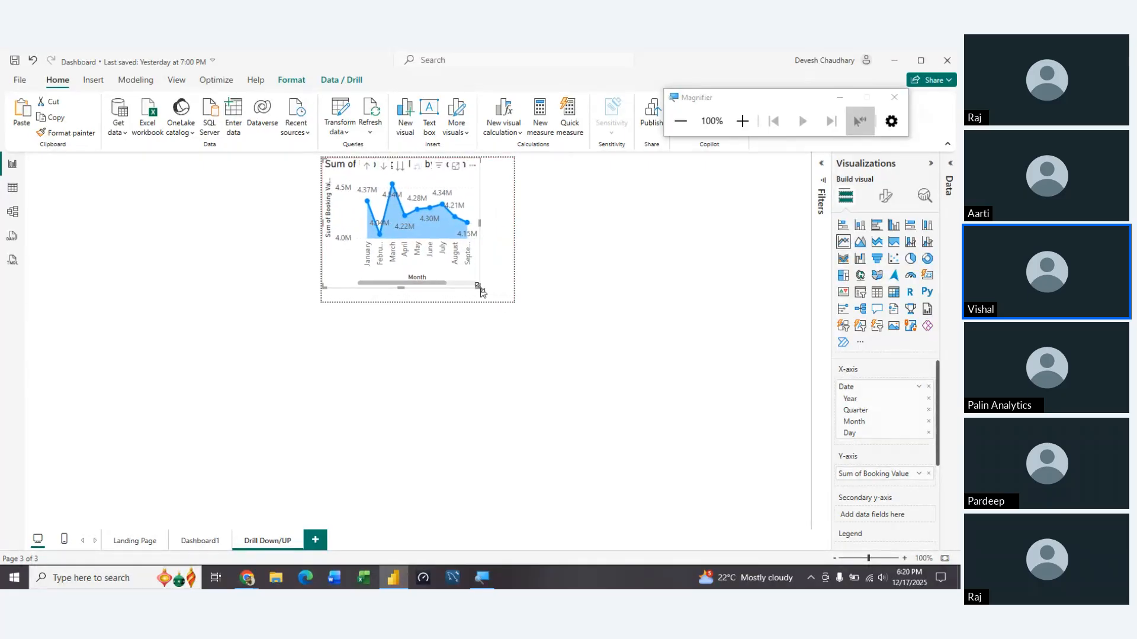
left_click_drag(479, 287, 512, 299)
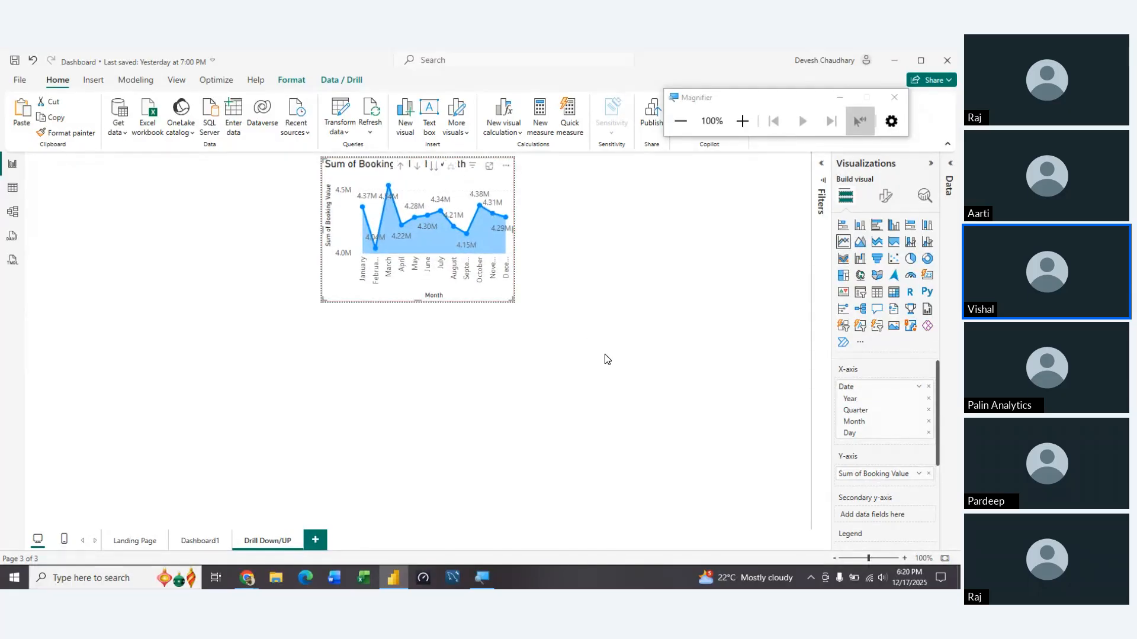
left_click(606, 354)
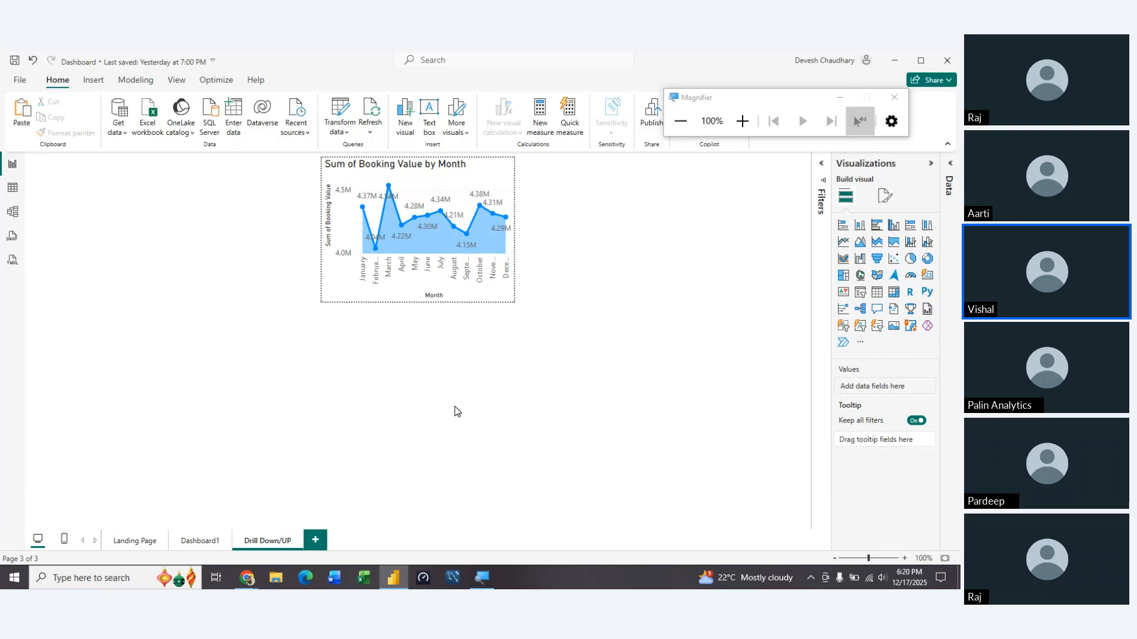
Step: Reset the Drill Down/UP page's canvas settings to default and set the vertical alignment to Middle
left_click(884, 194)
left_click(844, 280)
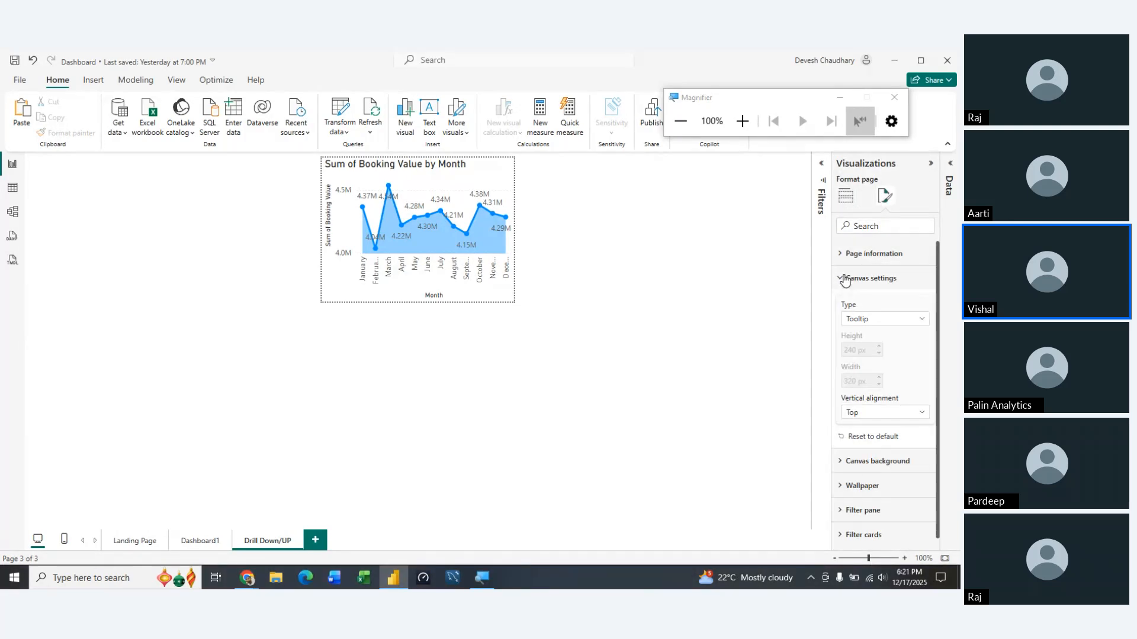
left_click(915, 416)
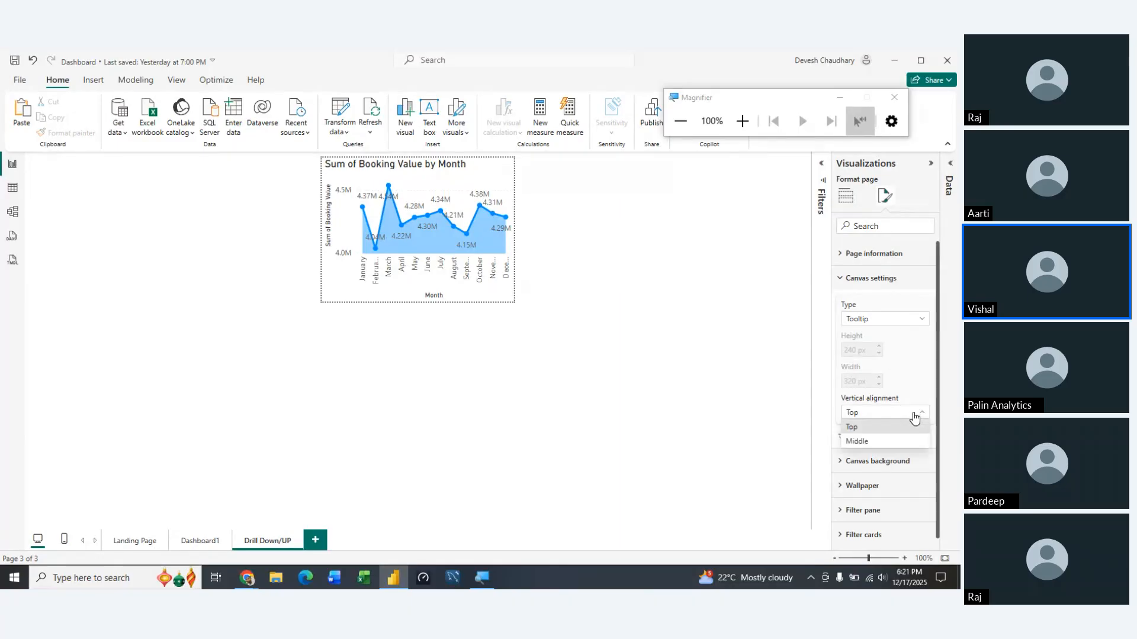
left_click(868, 441)
left_click(869, 439)
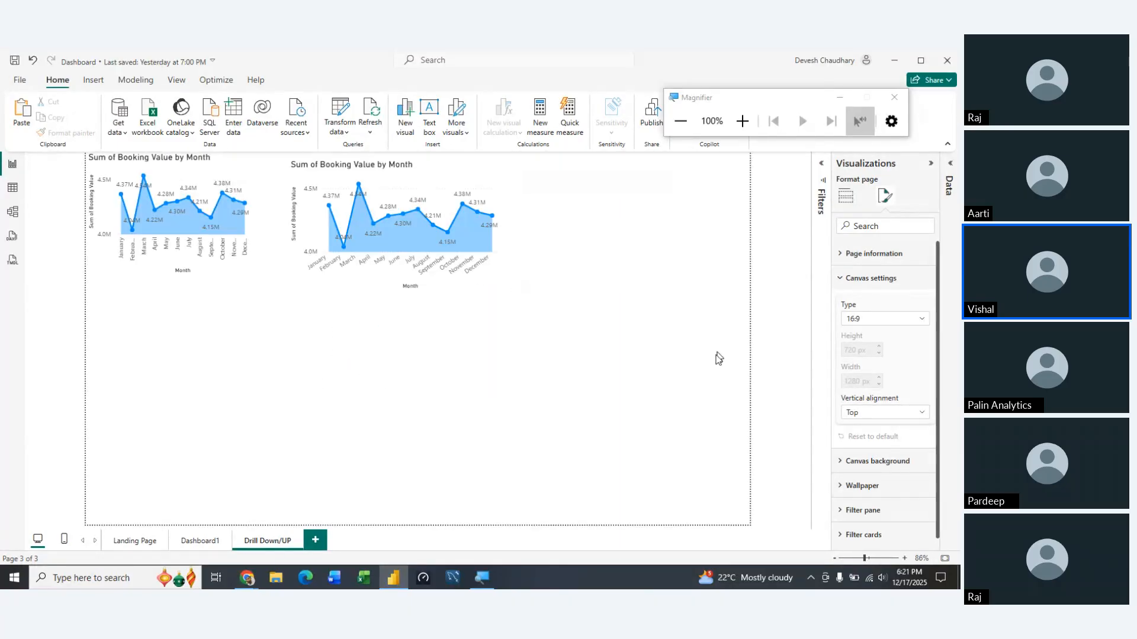
left_click(885, 413)
left_click(874, 444)
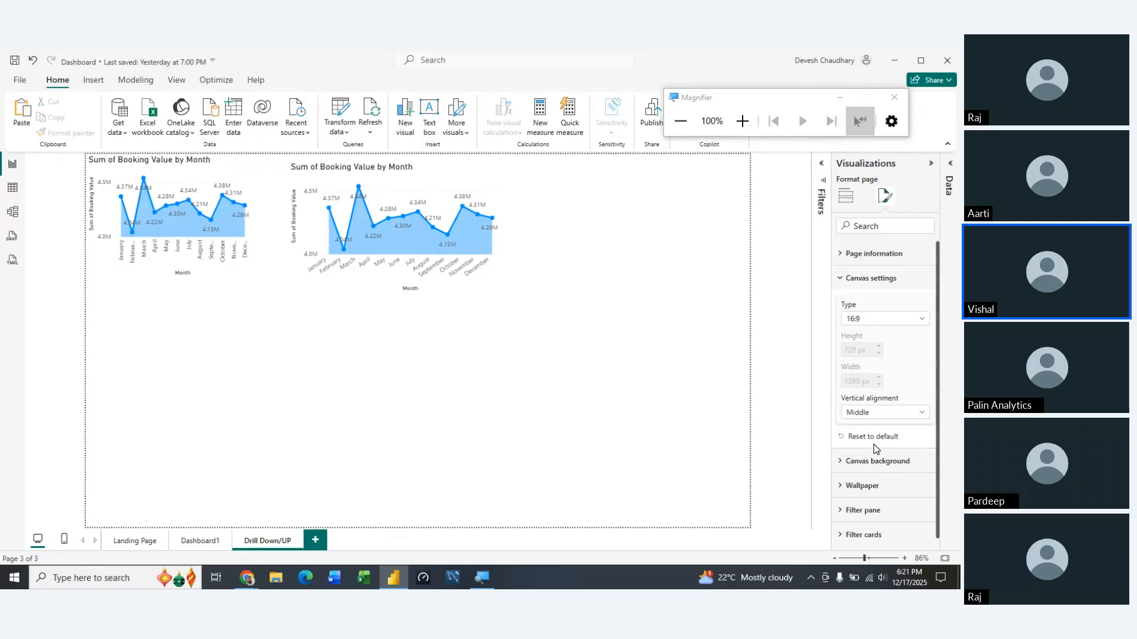
Step: Delete the wider duplicate of the booking value line chart, keeping the smaller one in the page's corner
left_click(478, 187)
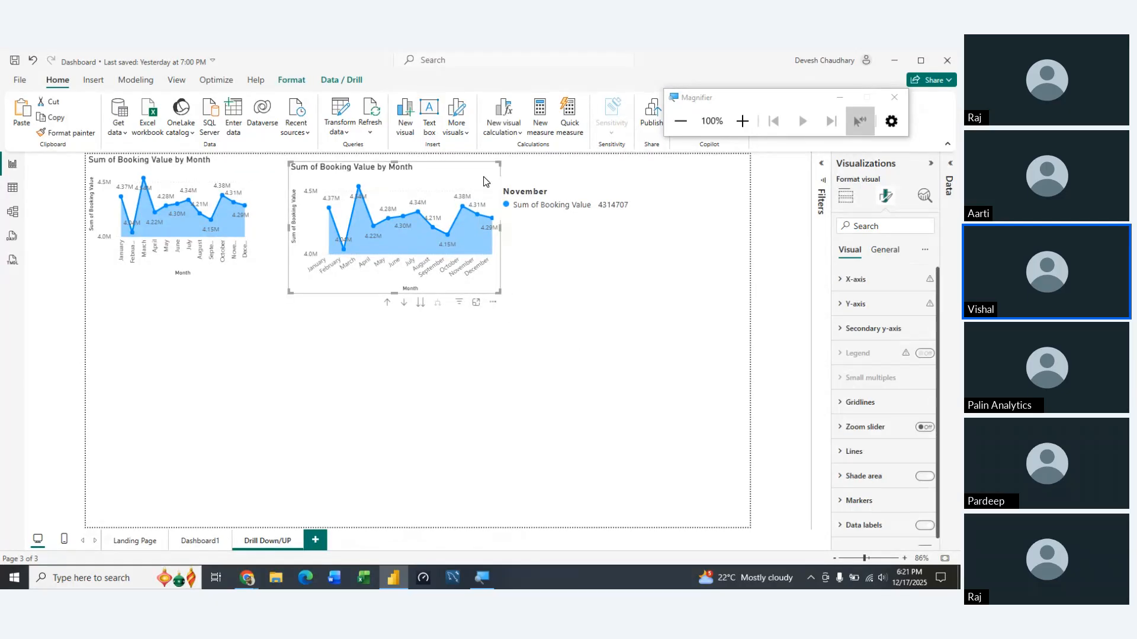
left_click(225, 162)
left_click(445, 172)
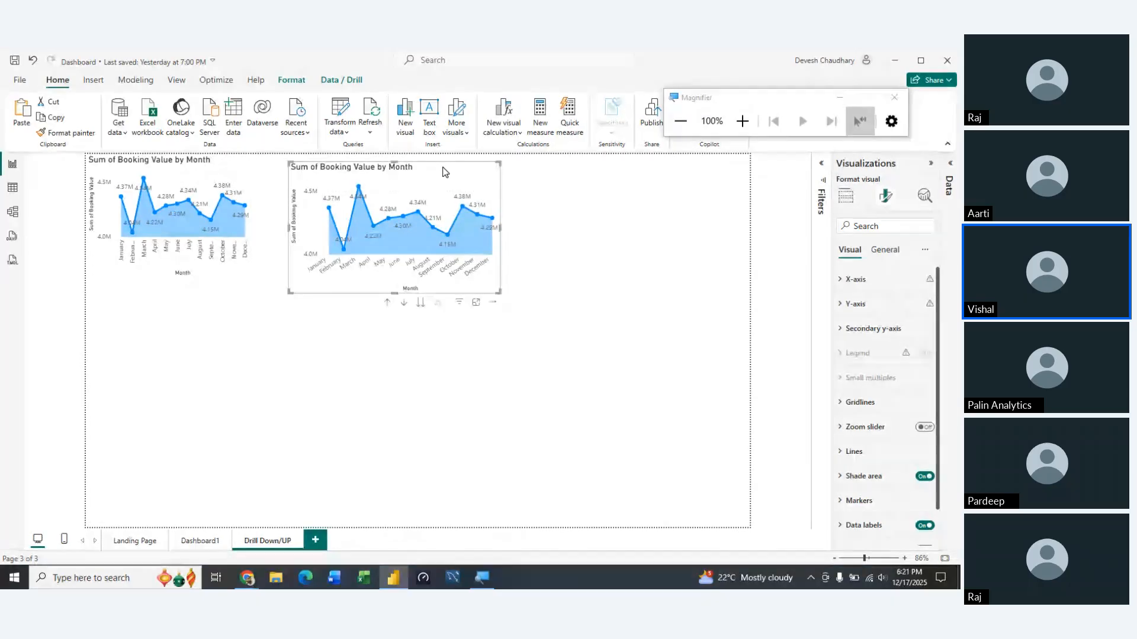
key("Delete")
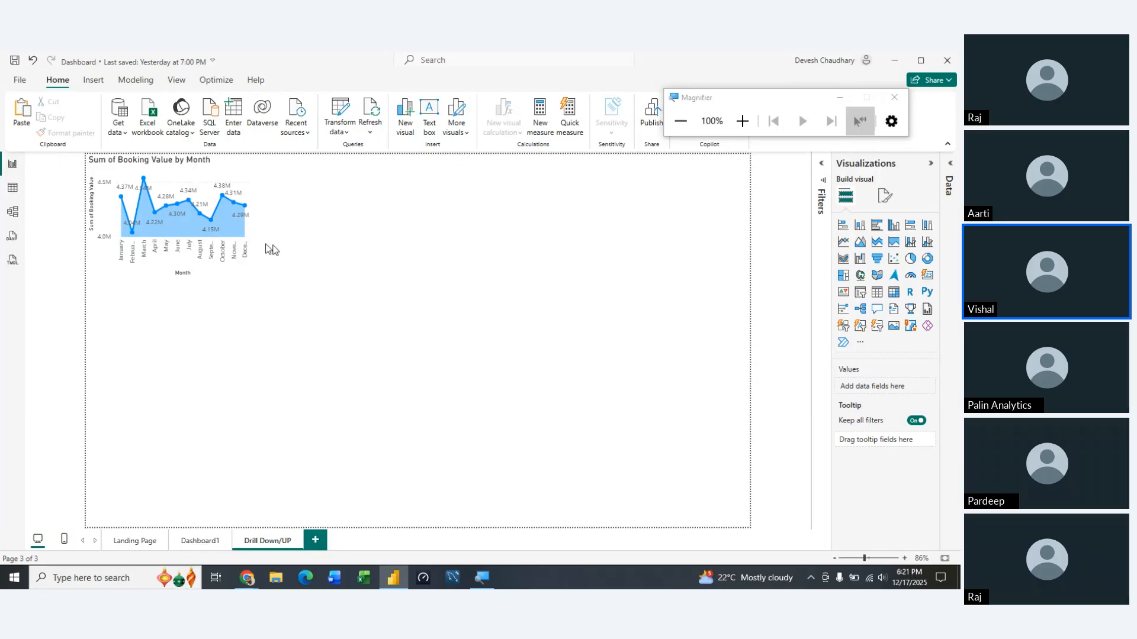
left_click(885, 196)
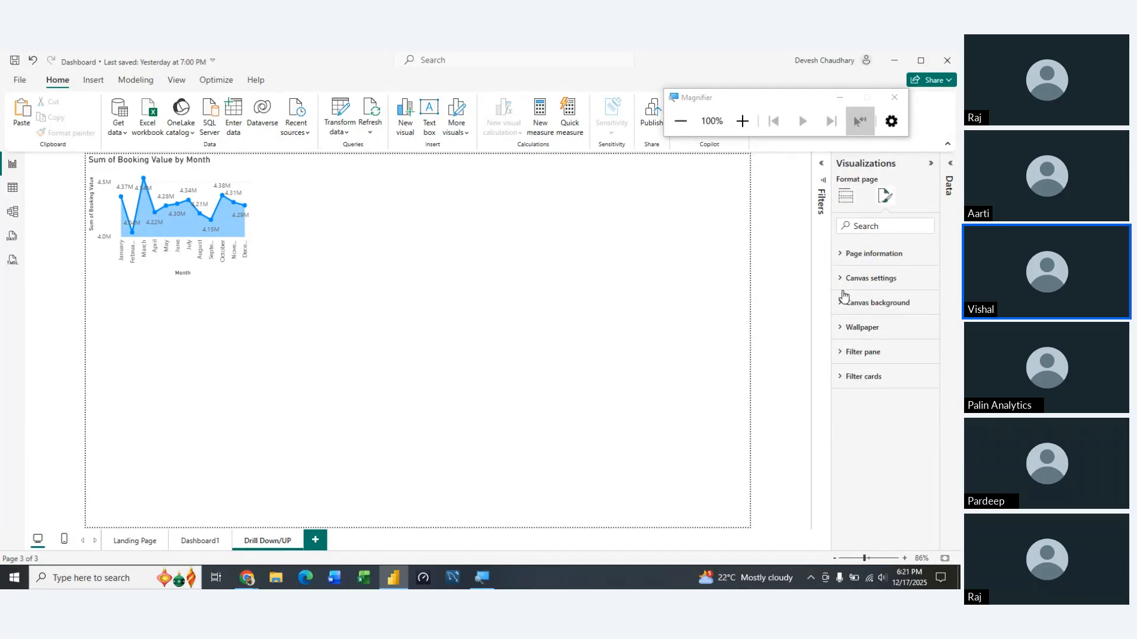
left_click(847, 280)
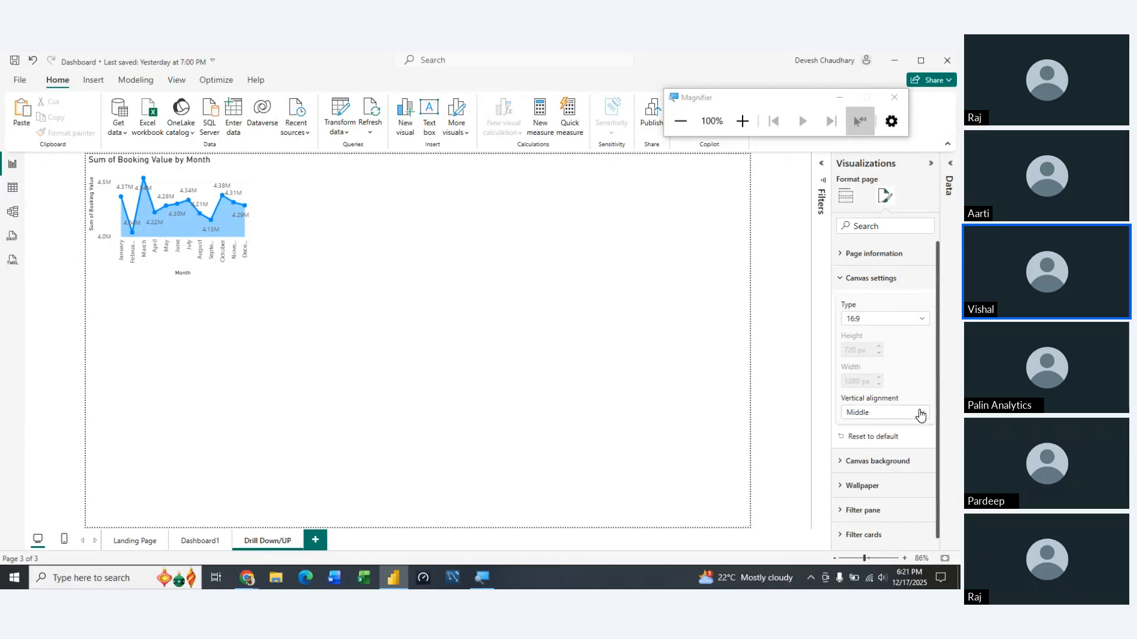
left_click(923, 319)
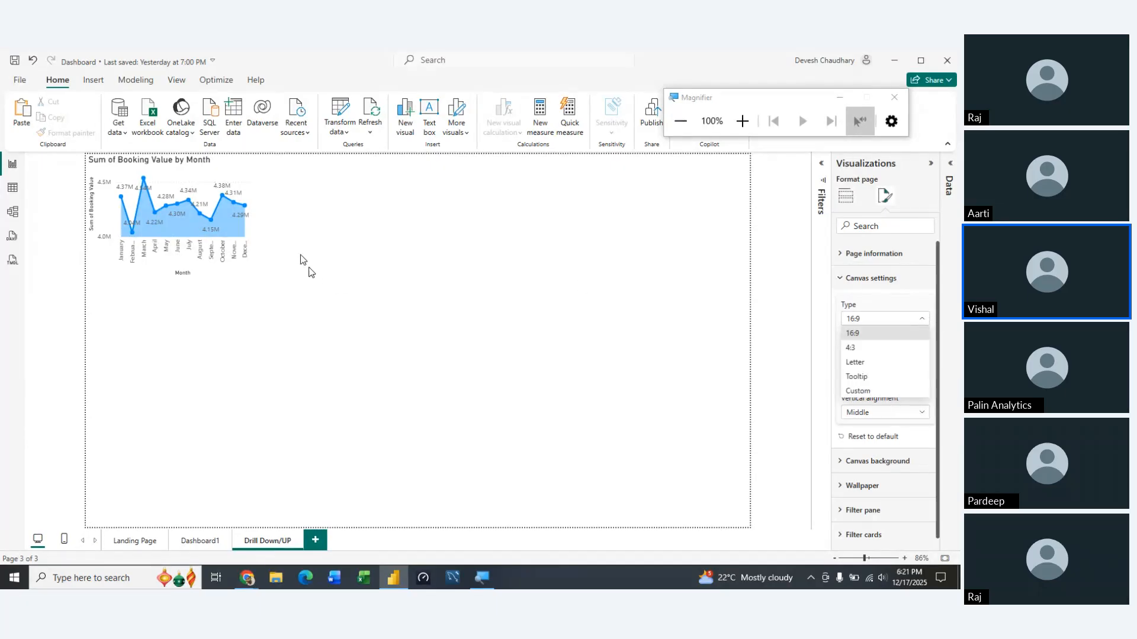
Step: Copy the remaining booking value line chart as a visual and delete it from the page
left_click(219, 166)
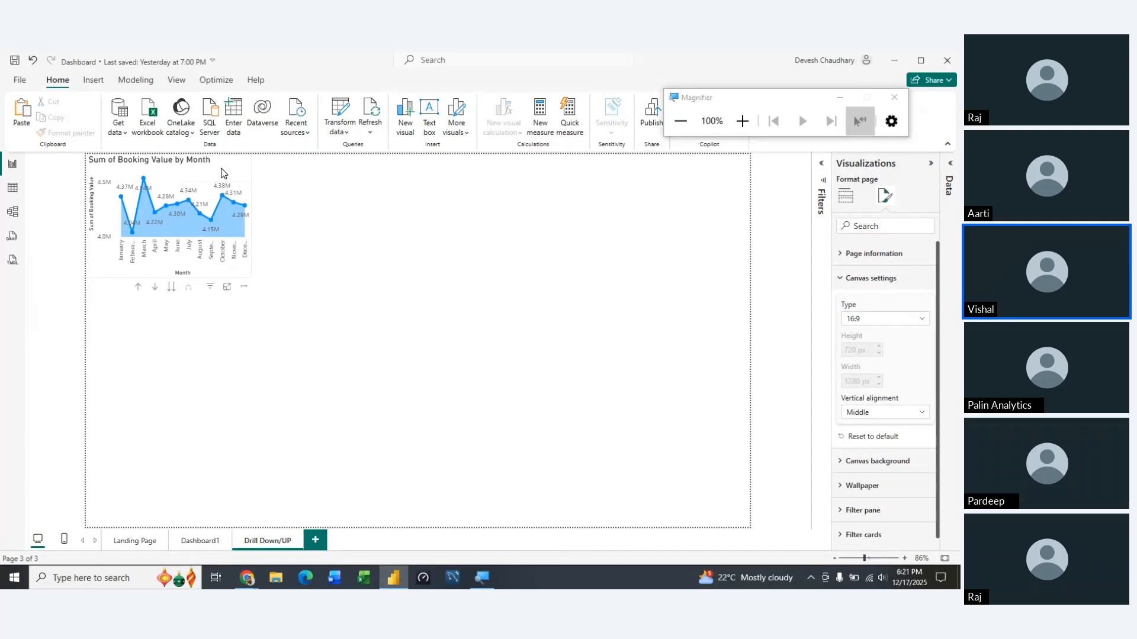
right_click(221, 172)
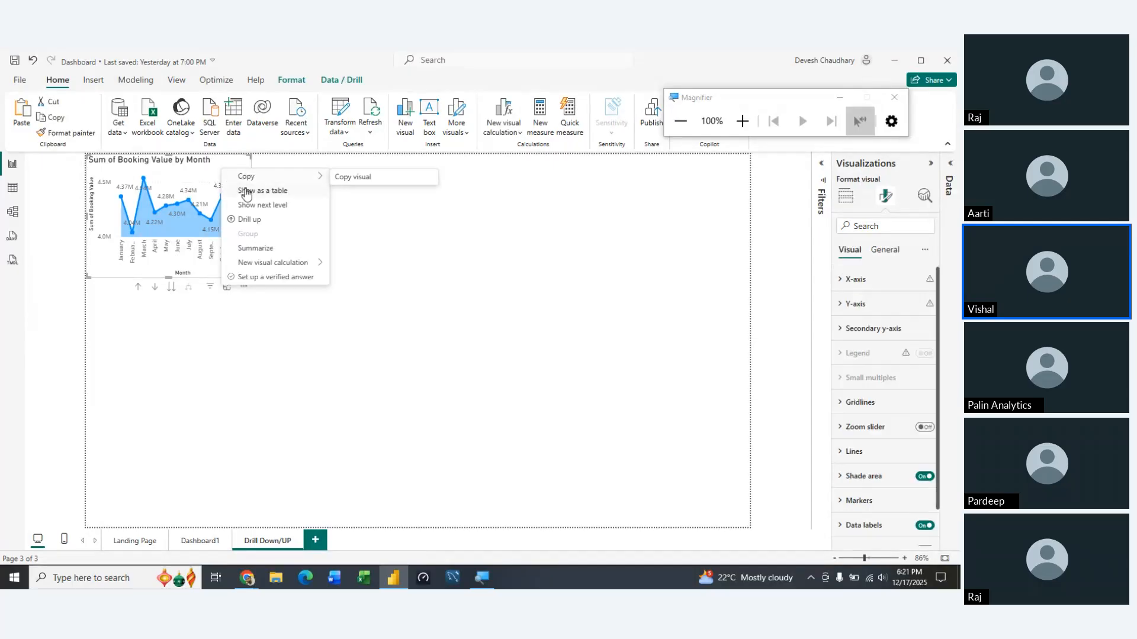
mouse_move(307, 175)
left_click(355, 178)
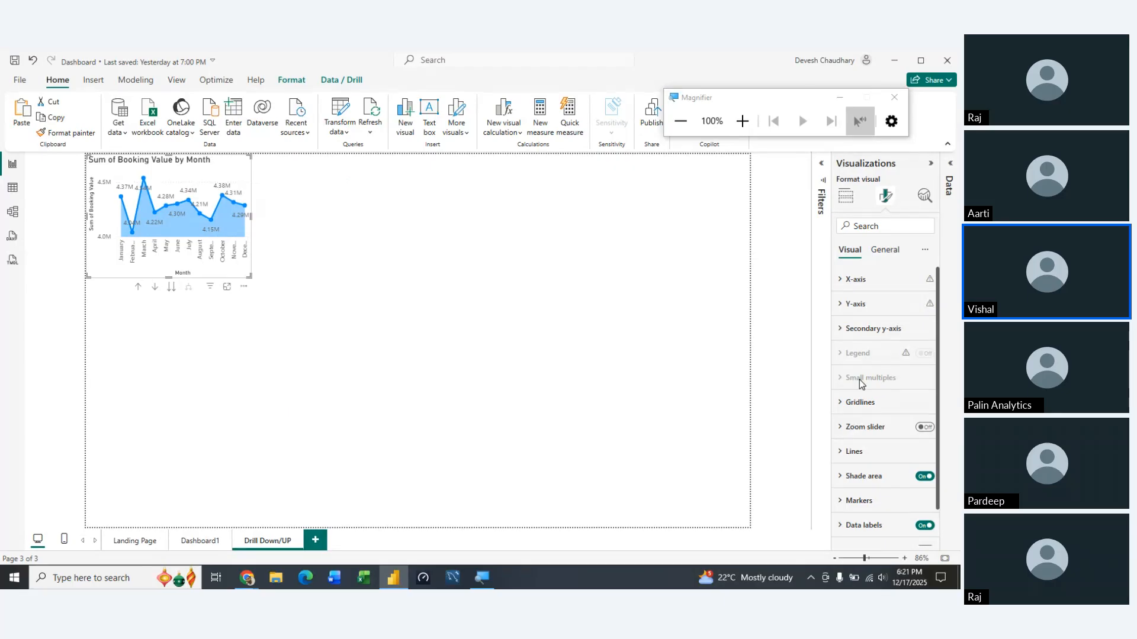
left_click(606, 315)
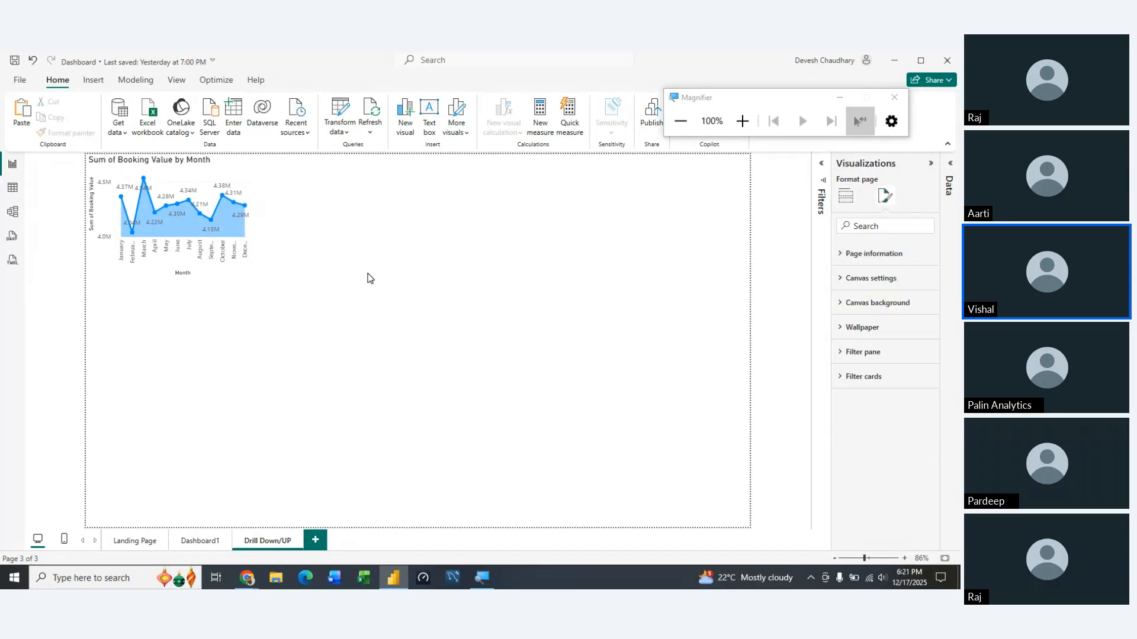
left_click(232, 176)
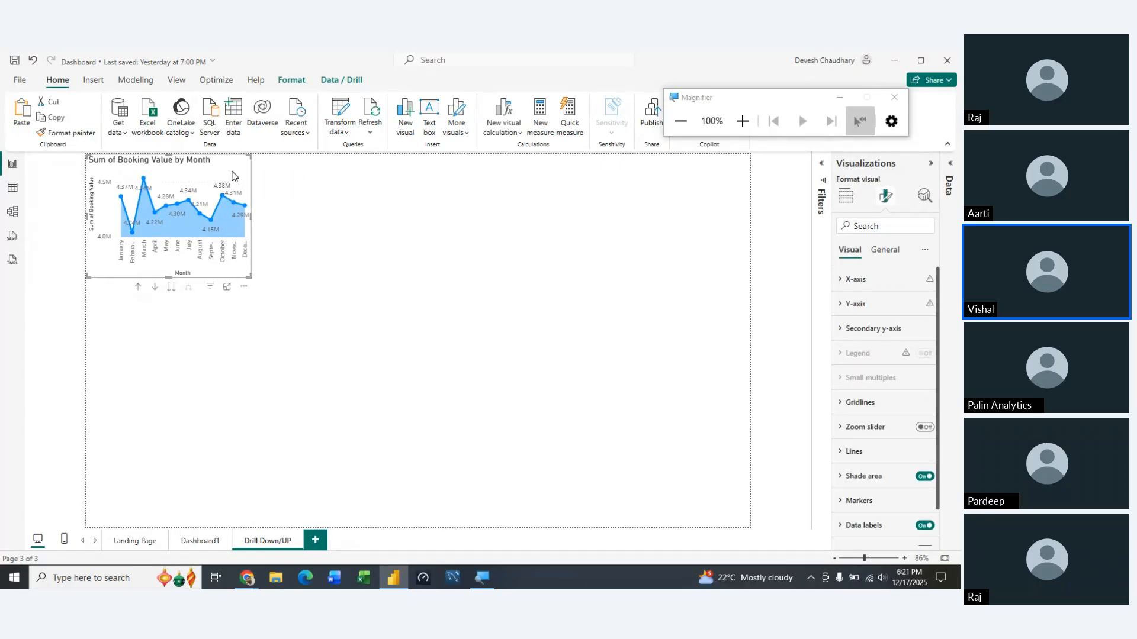
key("Delete")
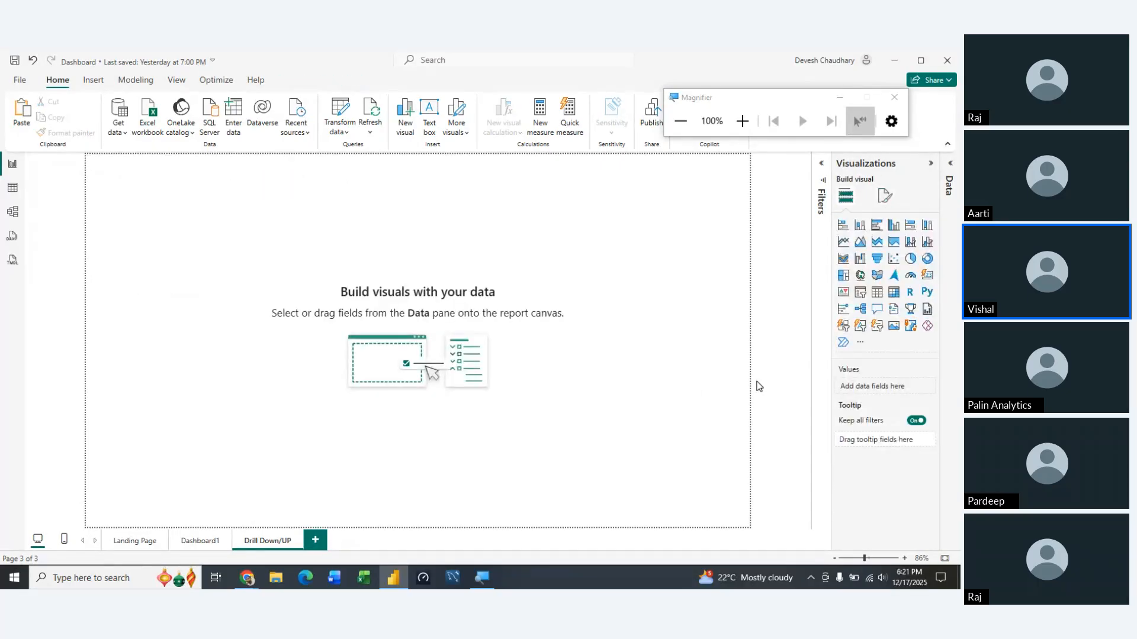
Step: Set the canvas type of the emptied Drill Down/UP page to Tooltip
left_click(891, 197)
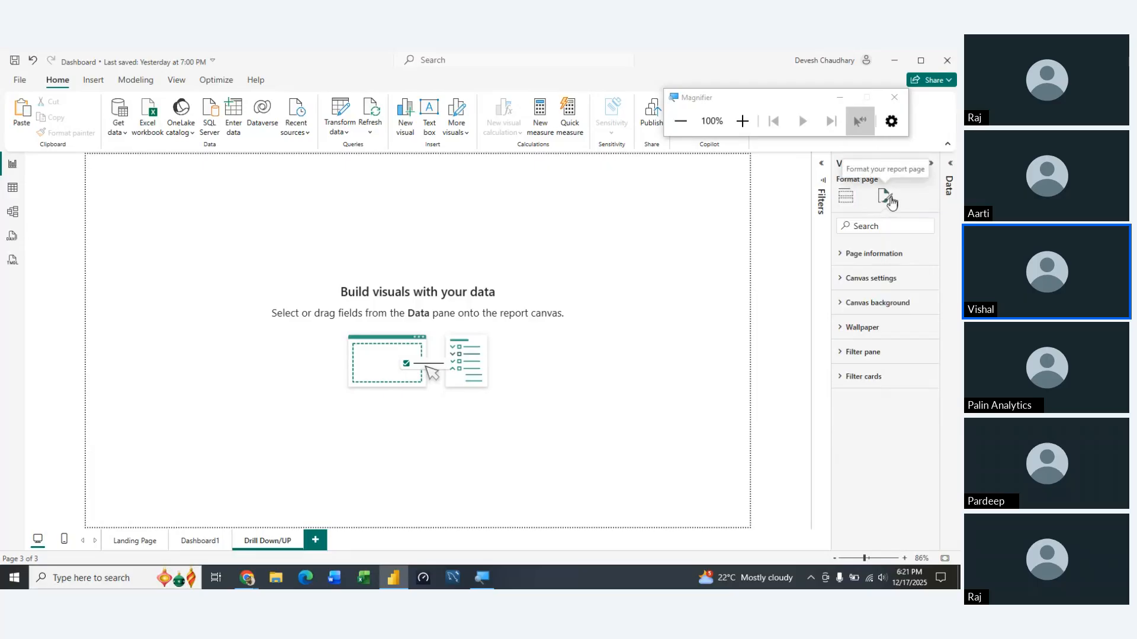
left_click(870, 283)
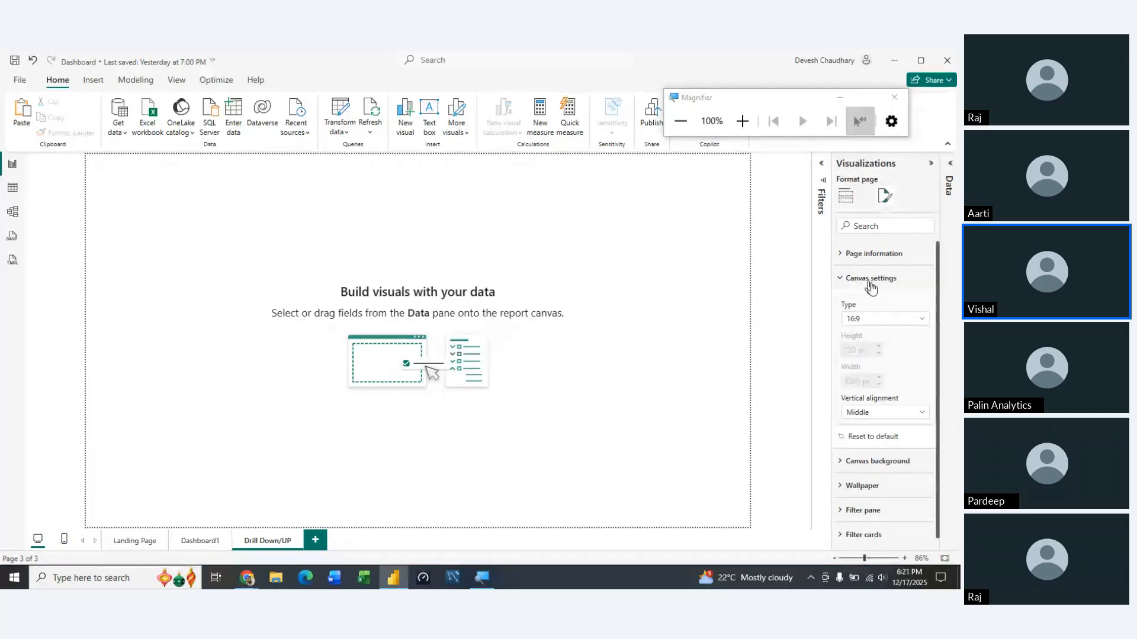
left_click(894, 320)
left_click(855, 380)
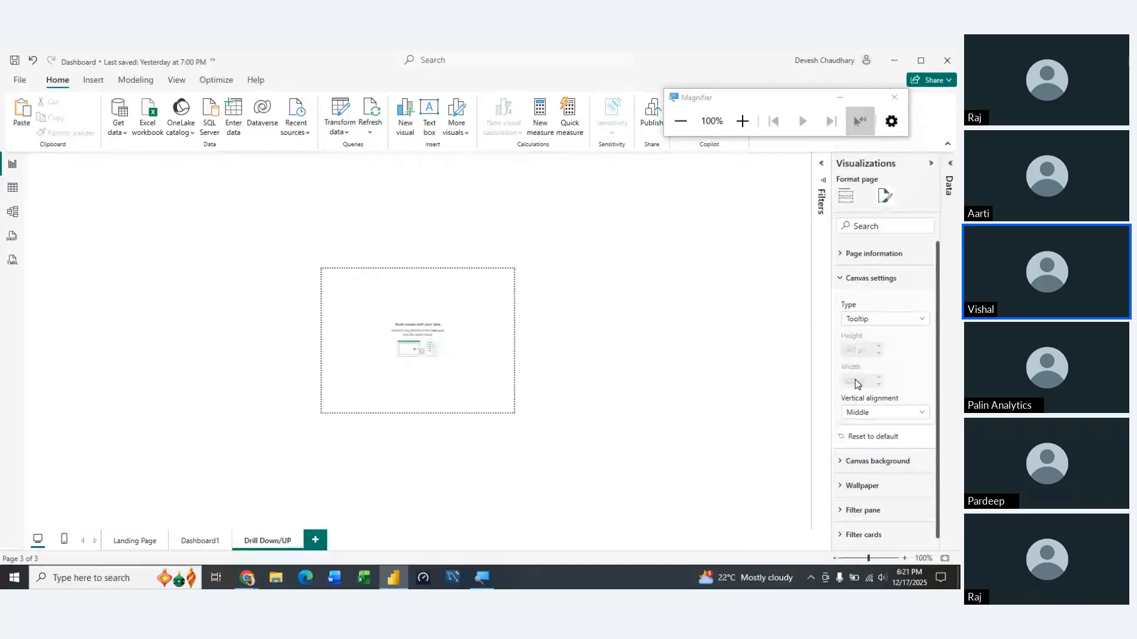
Step: Paste the line chart onto the empty tooltip canvas, deselect it and close the Magnifier window
left_click(498, 306)
key("ctrl+v")
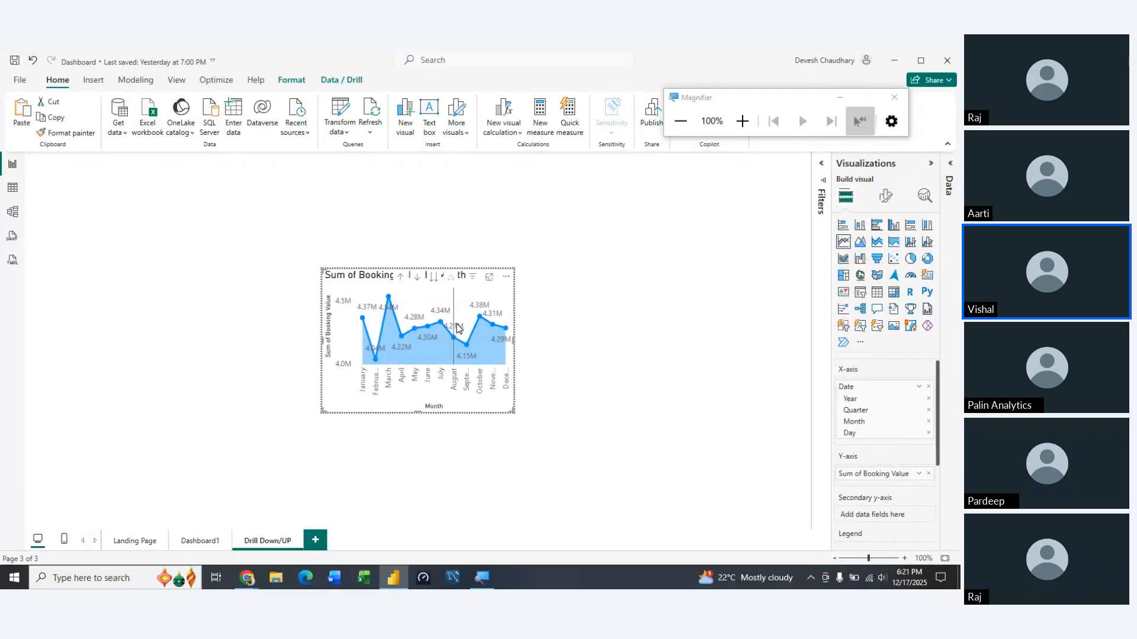
left_click(606, 399)
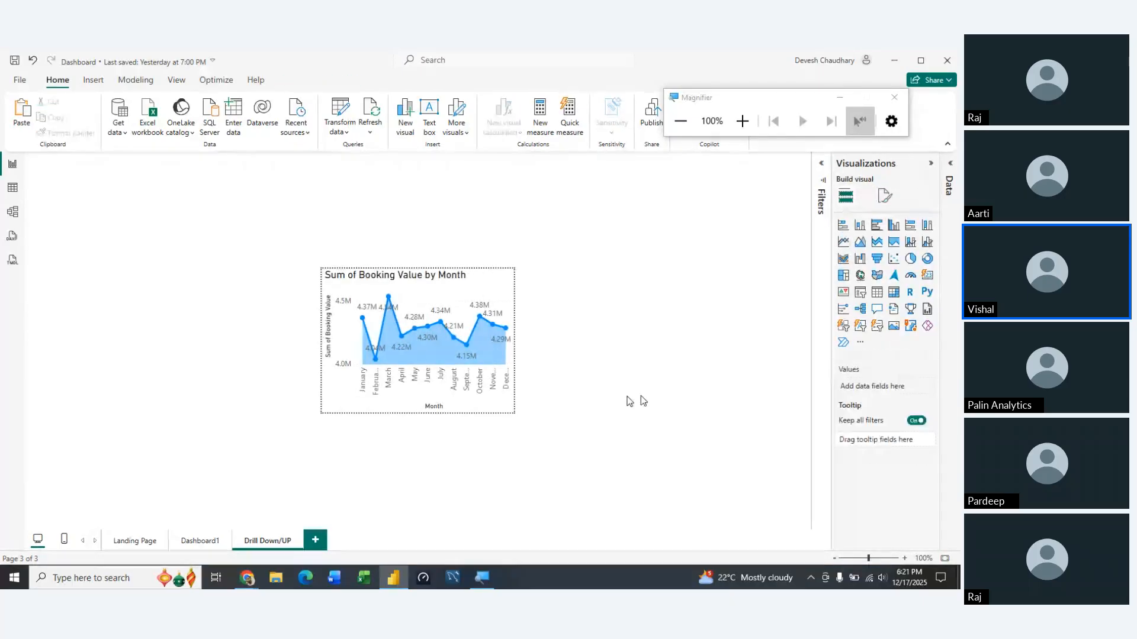
left_click(895, 98)
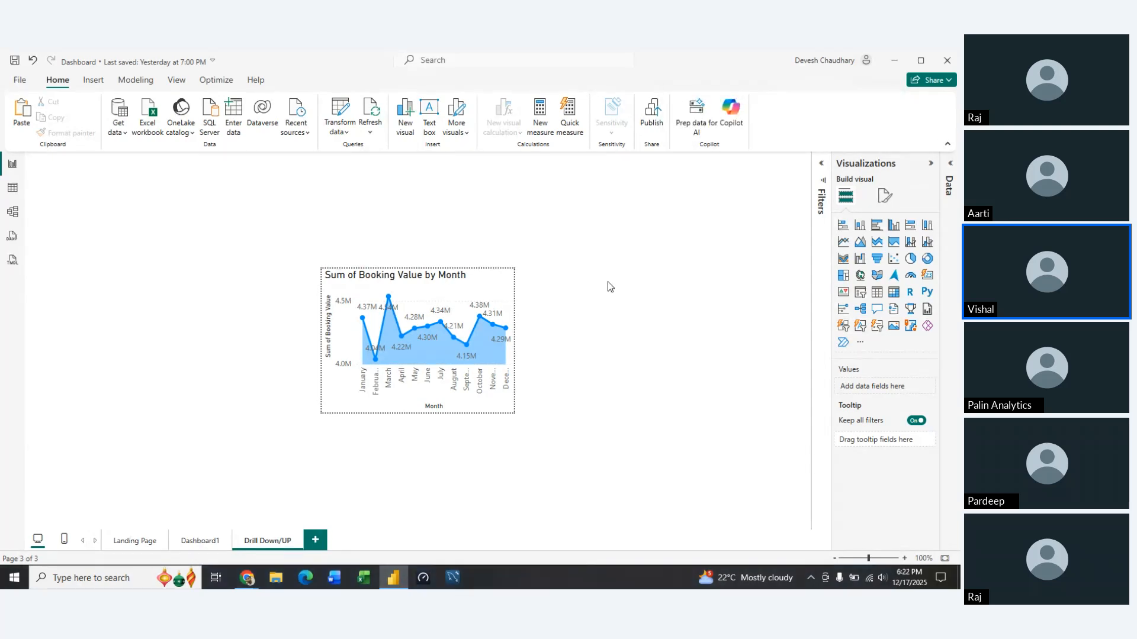
Step: Check the tooltip permission in the page information, then open the Dashboard1 page with the Filters pane expanded
left_click(884, 197)
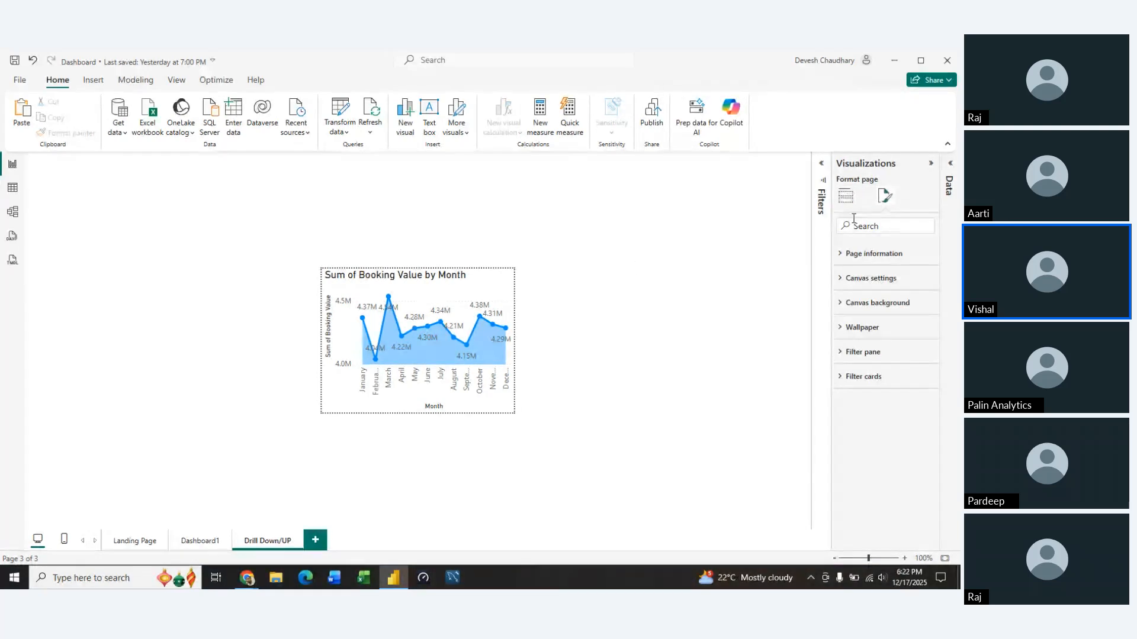
left_click(839, 256)
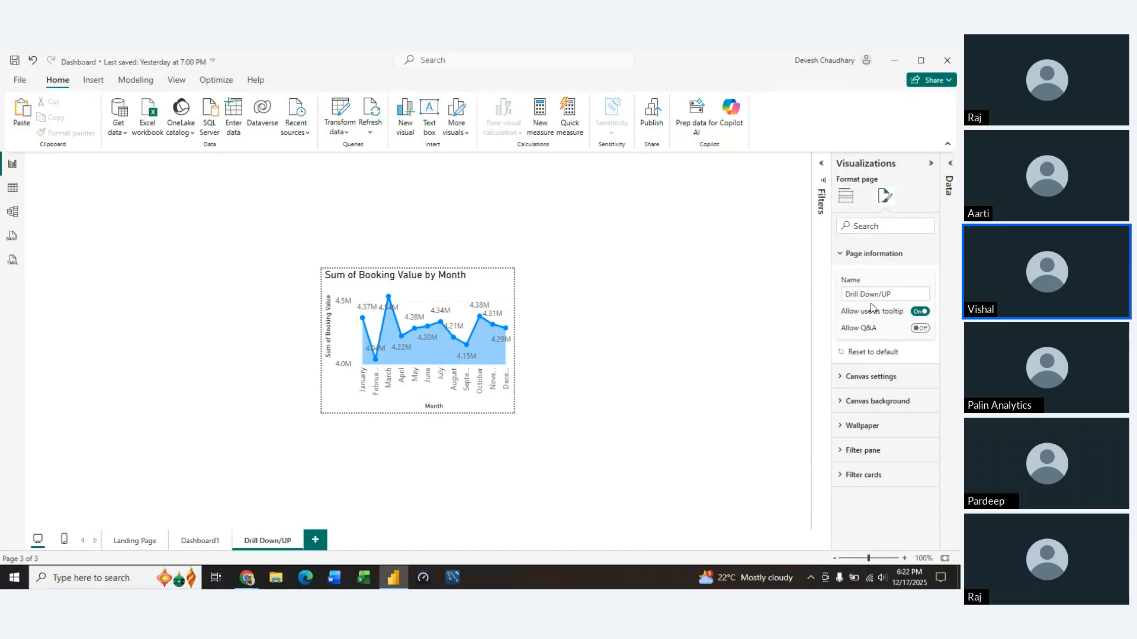
left_click(821, 201)
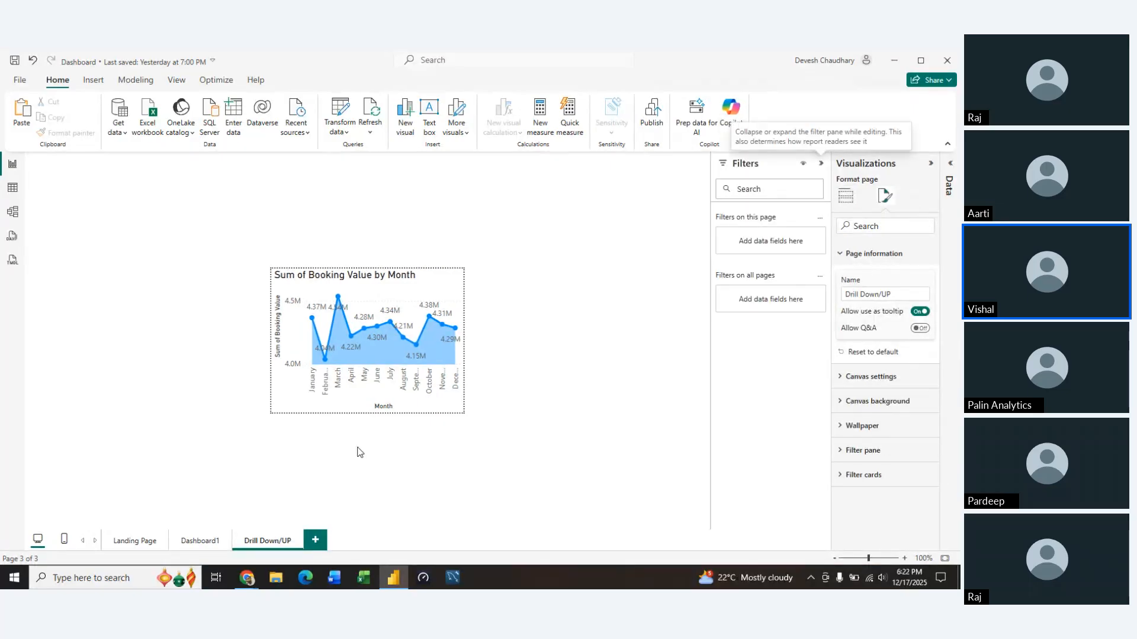
left_click(199, 546)
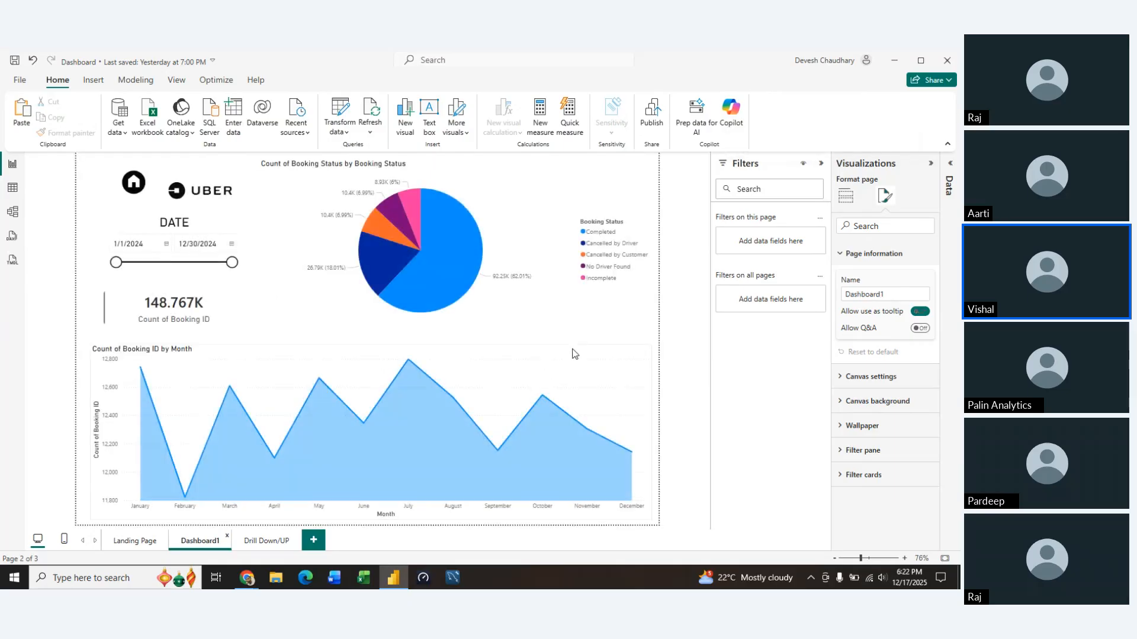
Step: Set the tooltip type of the Booking Status pie chart on the Dashboard1 page to Report page
left_click(267, 541)
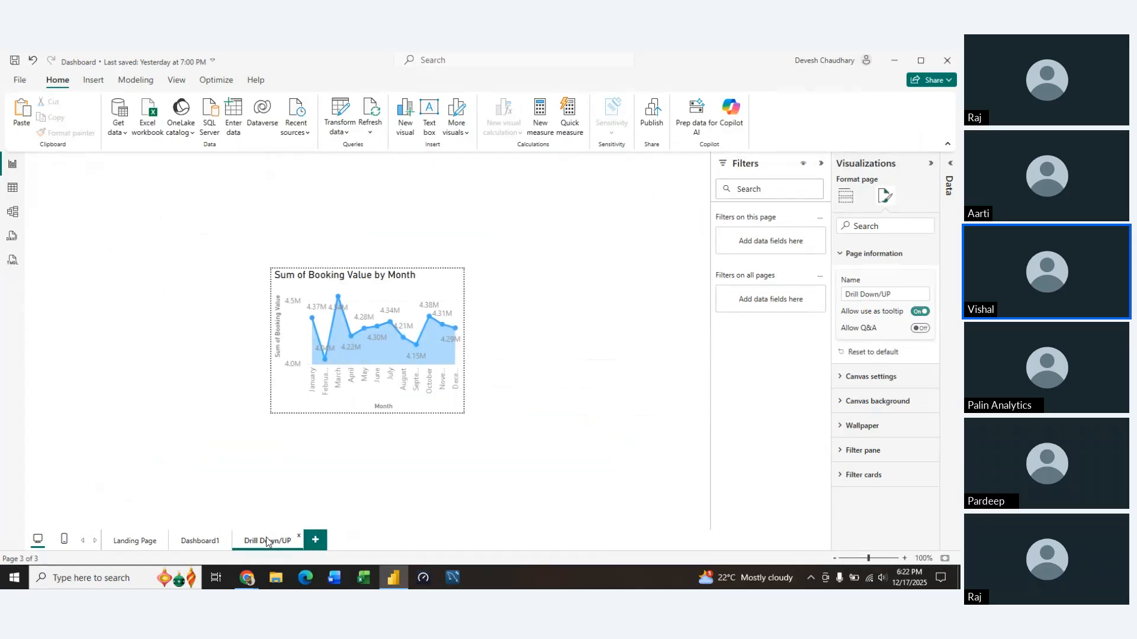
left_click(205, 545)
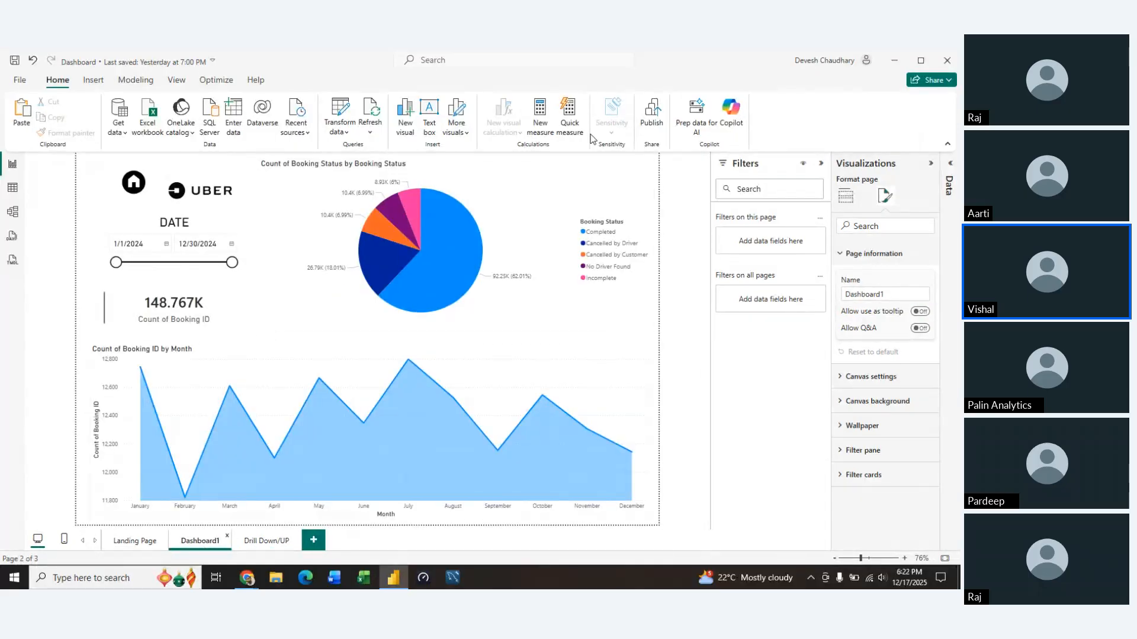
left_click(595, 175)
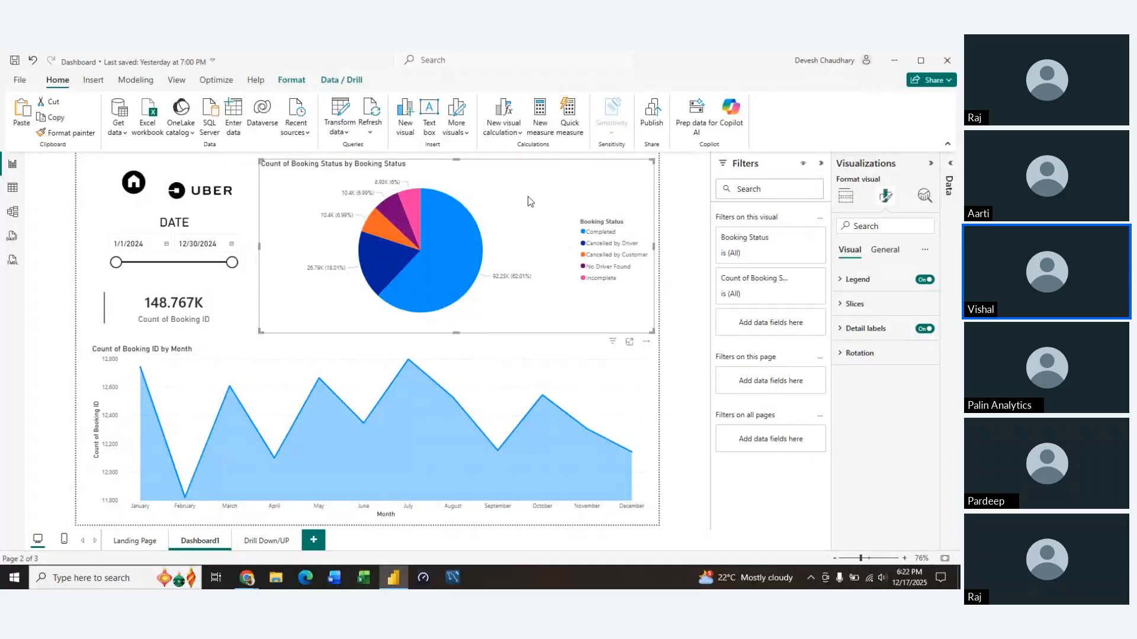
left_click(891, 255)
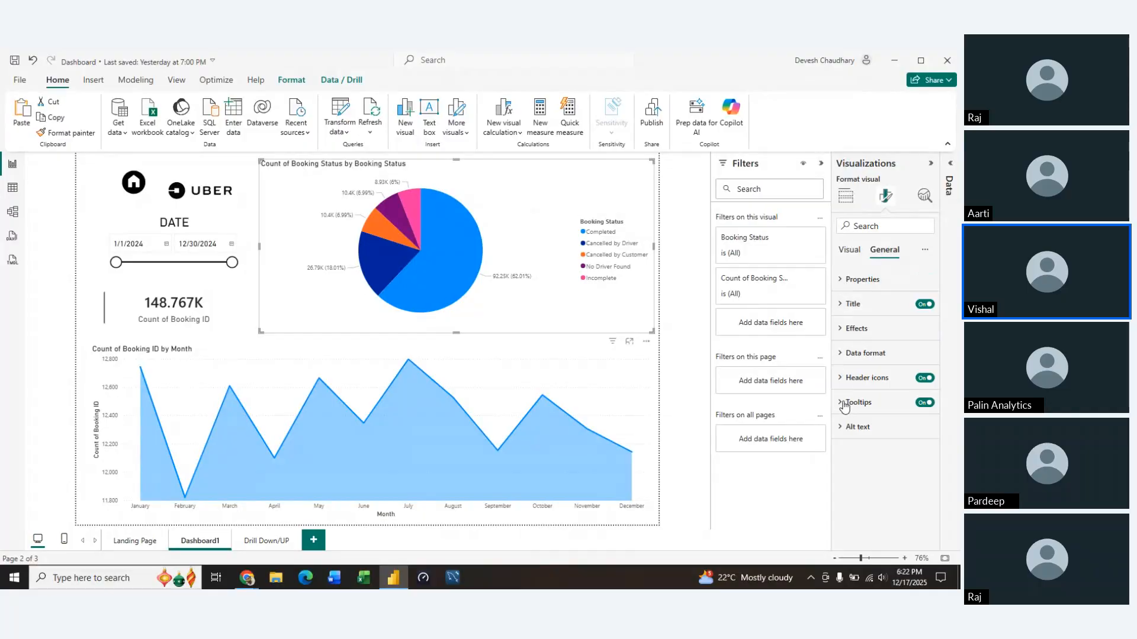
left_click(853, 403)
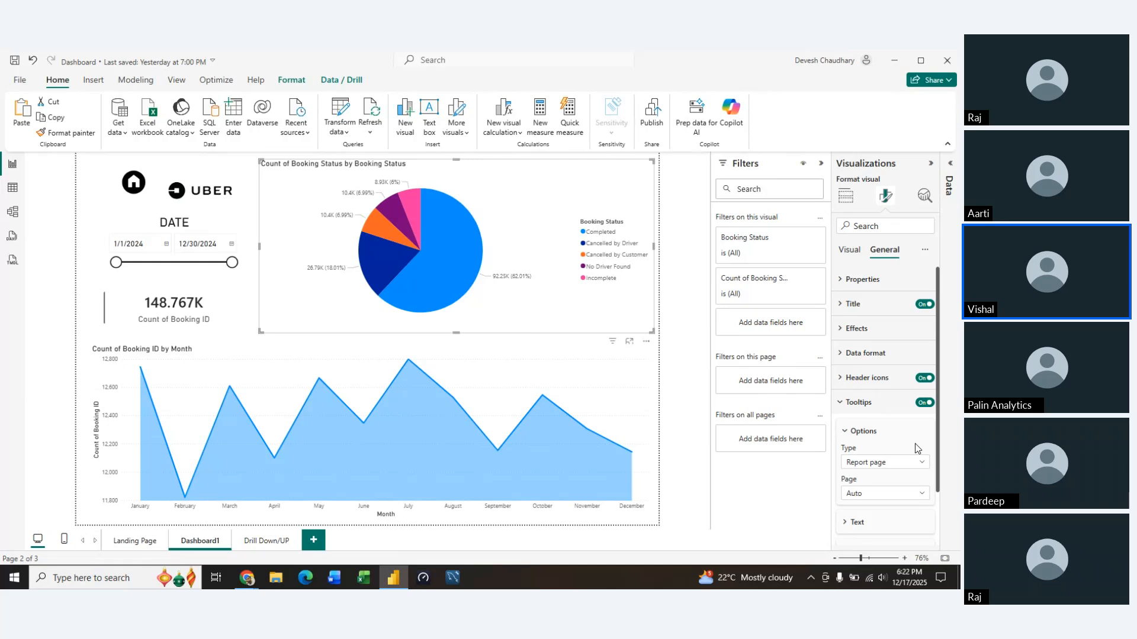
scroll(914, 443, "down", 2)
left_click(923, 398)
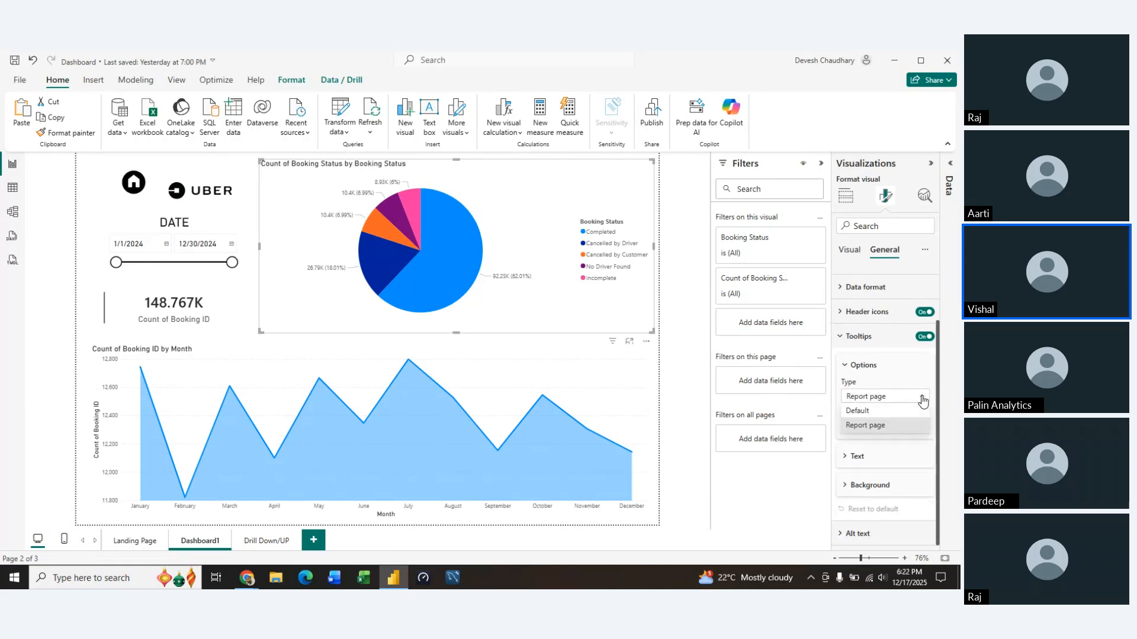
left_click(889, 425)
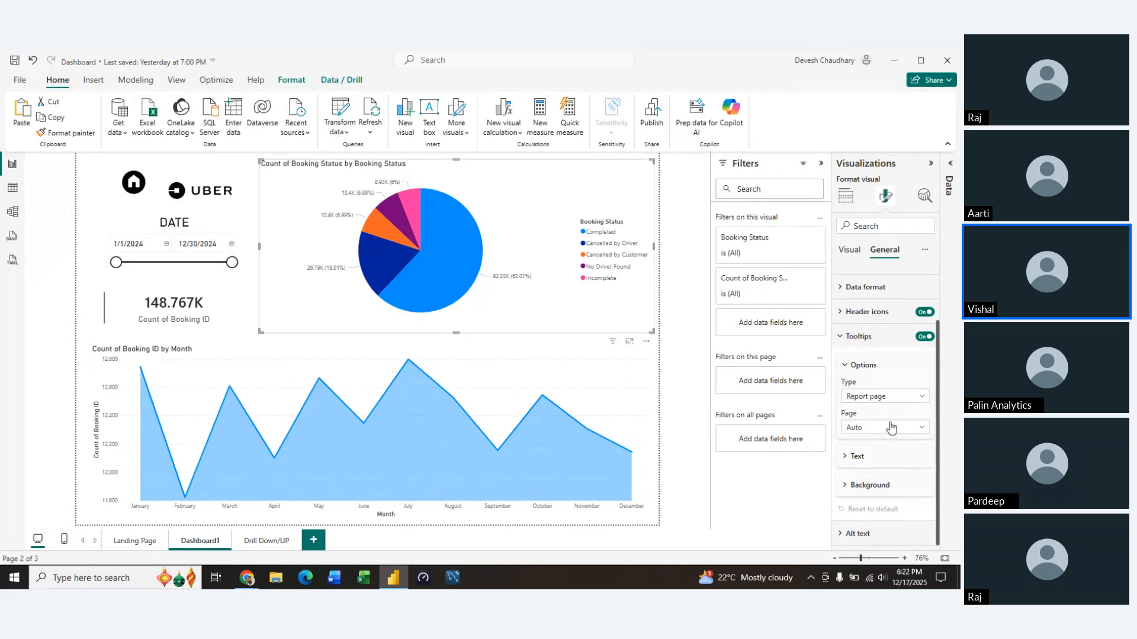
Step: Review the pie chart's tooltip type and page choices, leave the page on Auto, and collapse the tooltip settings and side panes
left_click(907, 398)
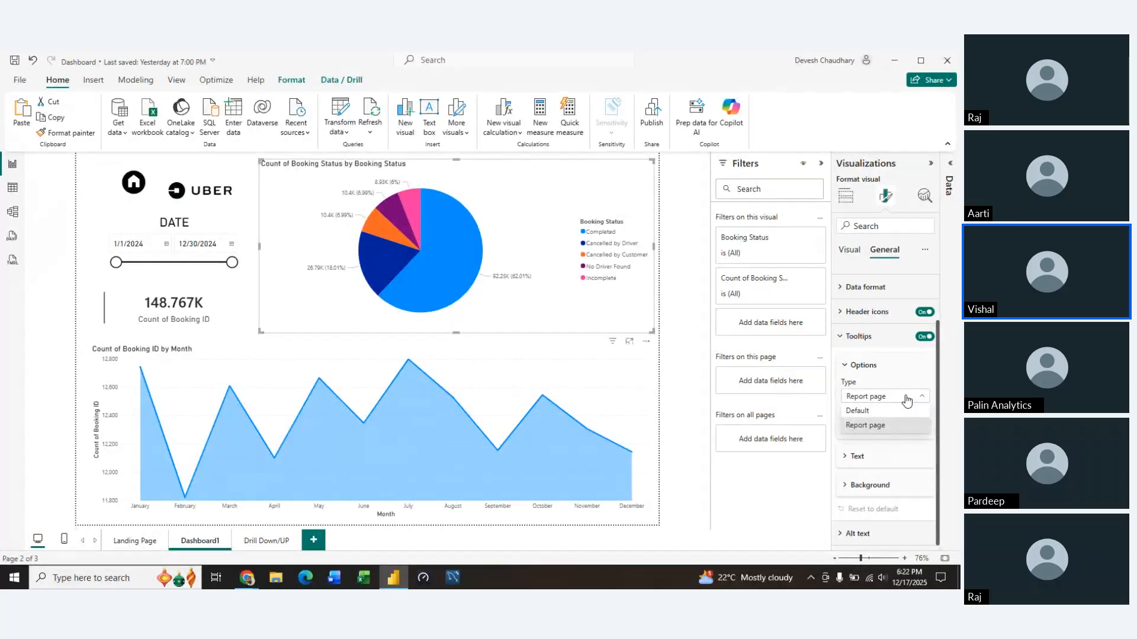
left_click(907, 398)
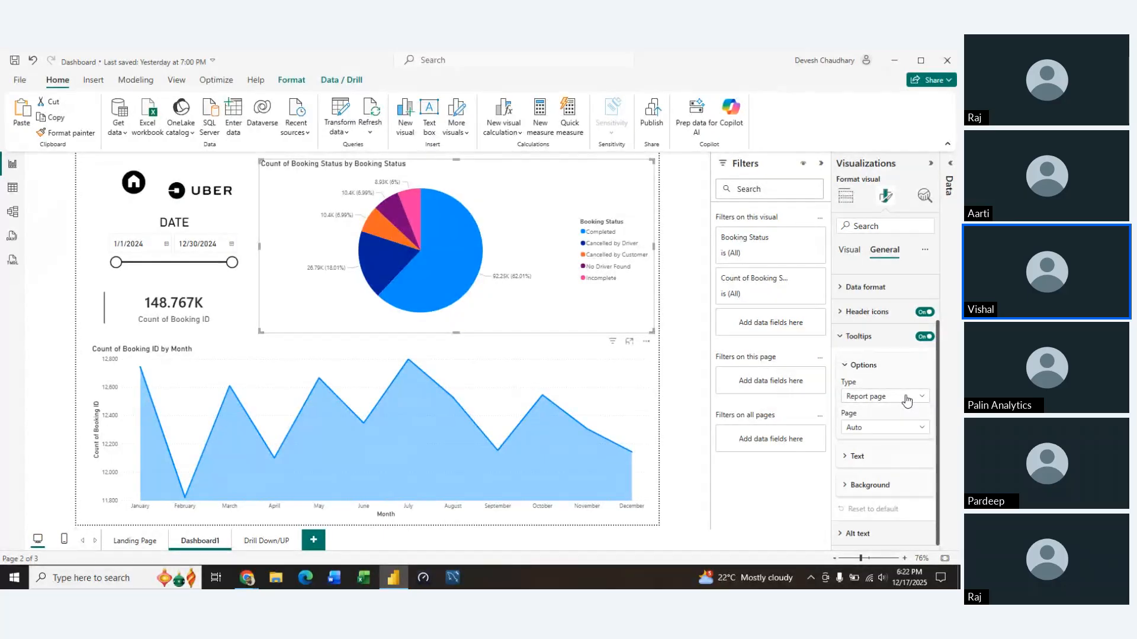
left_click(918, 430)
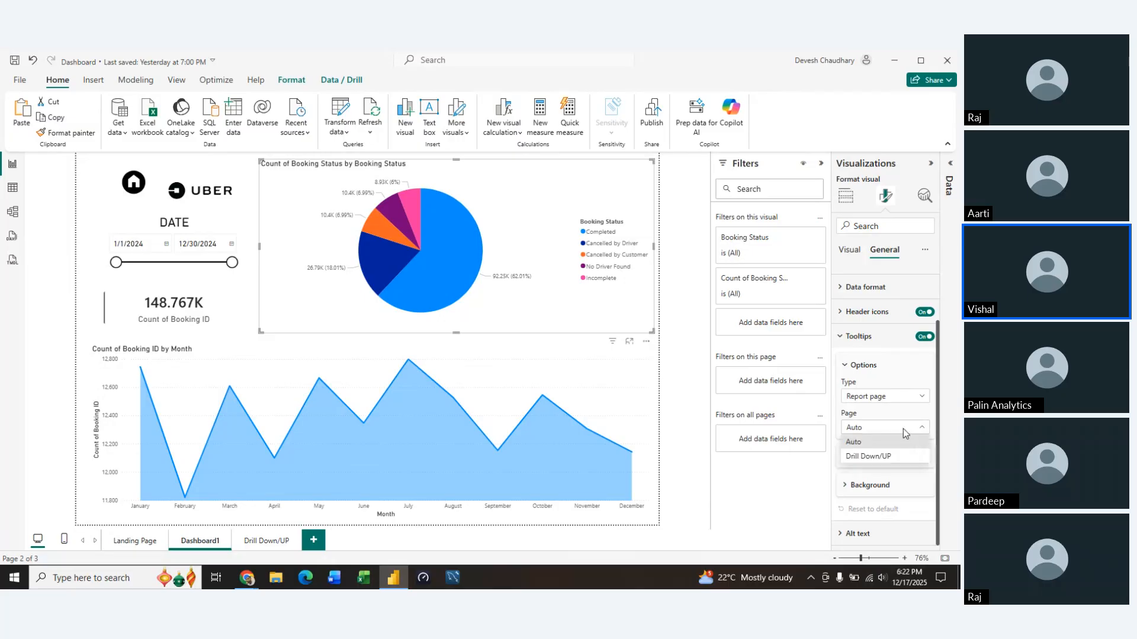
left_click(879, 457)
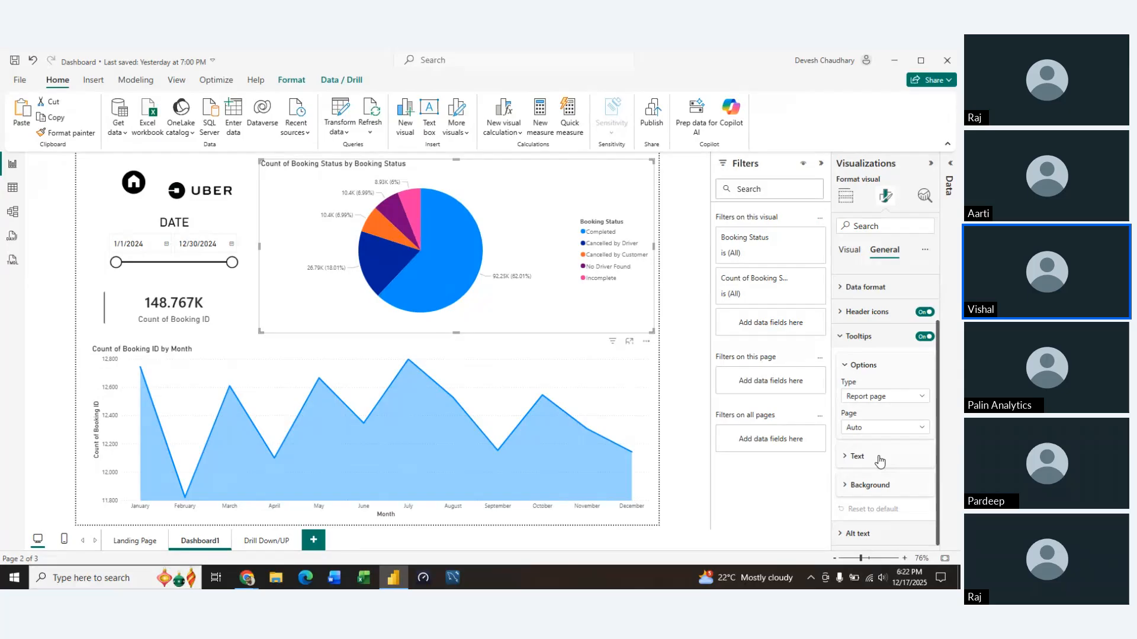
left_click(840, 337)
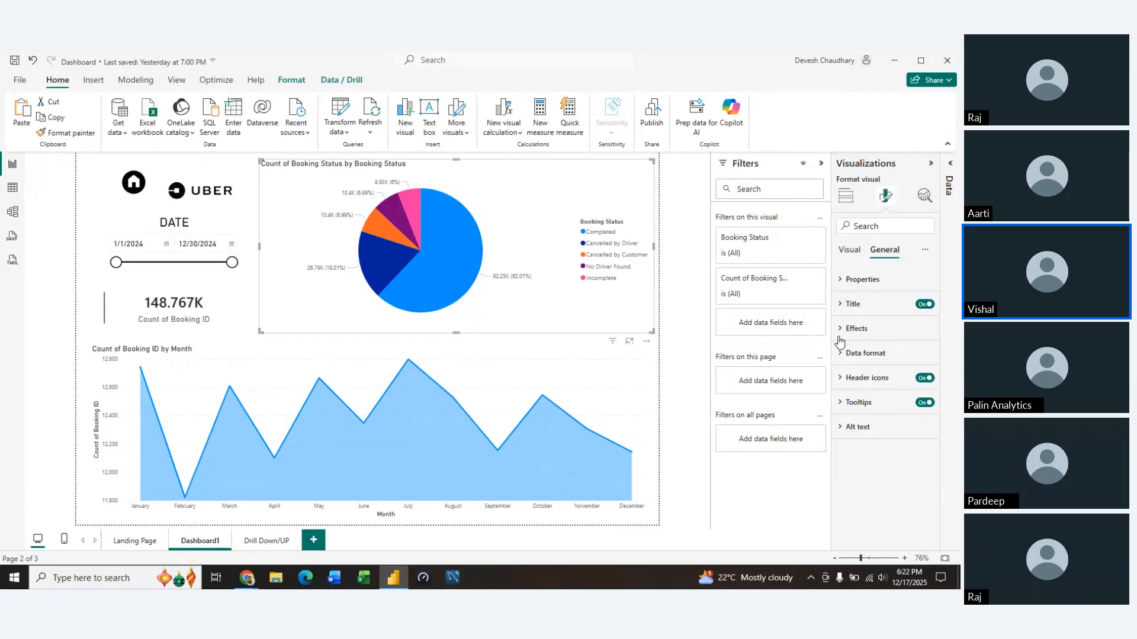
left_click(930, 165)
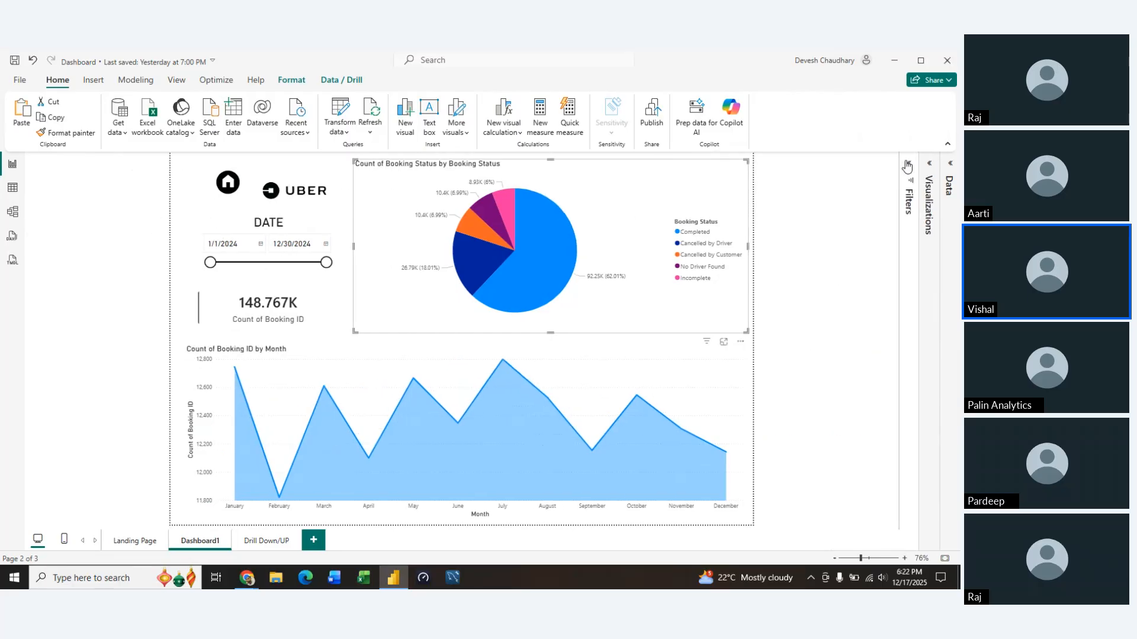
Step: Compare the report tooltip on the pie chart's slices with the tooltip on the monthly booking count chart
mouse_move(546, 233)
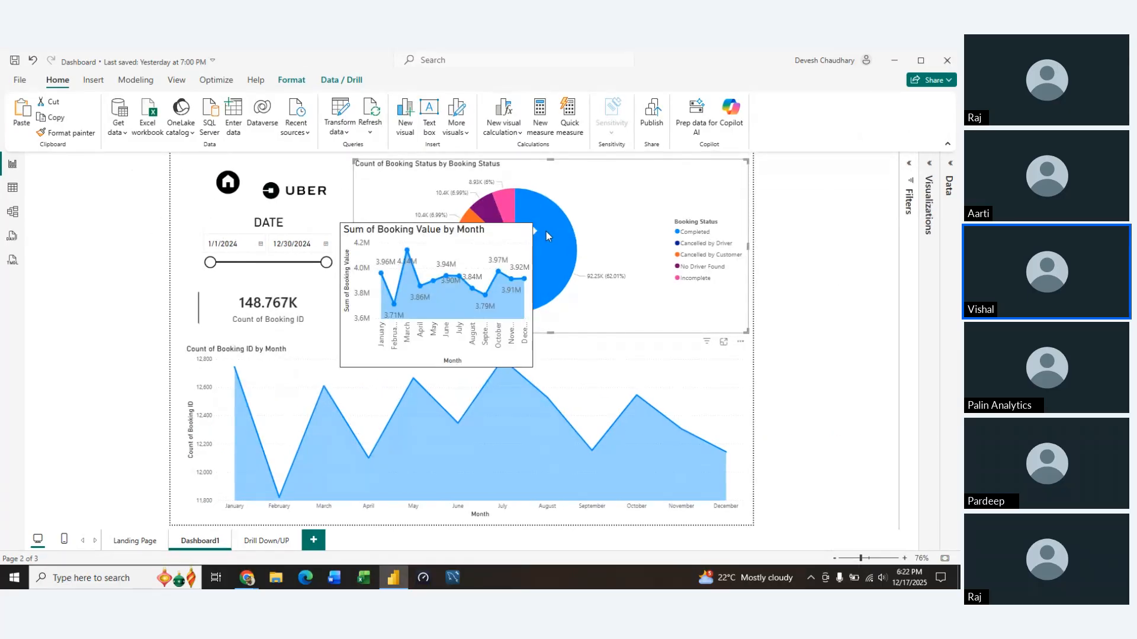
mouse_move(509, 210)
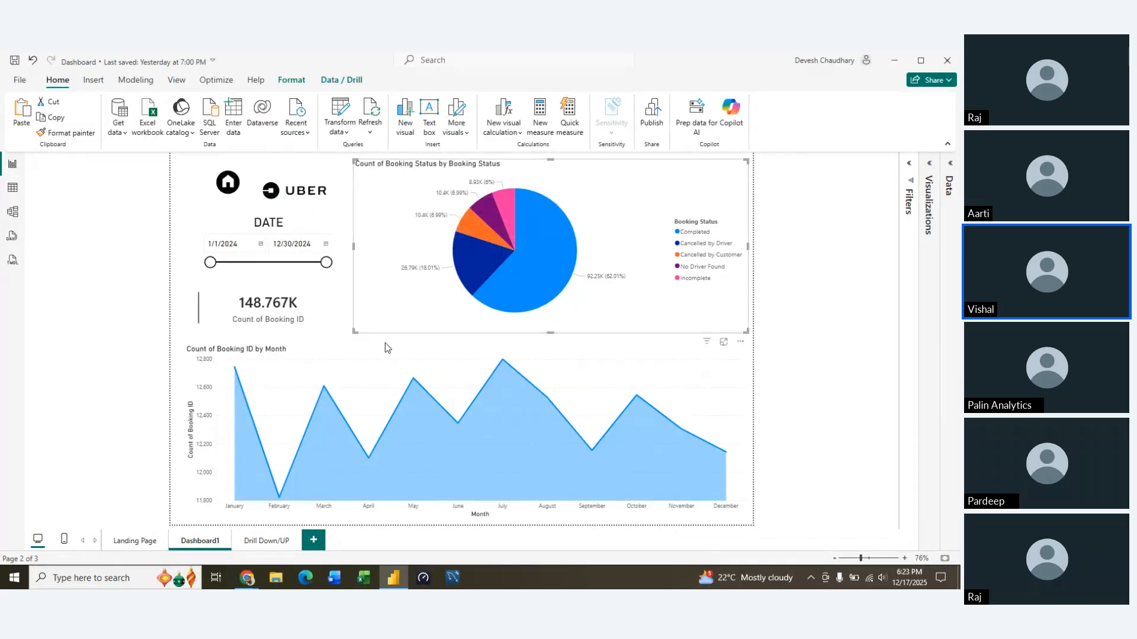
mouse_move(411, 426)
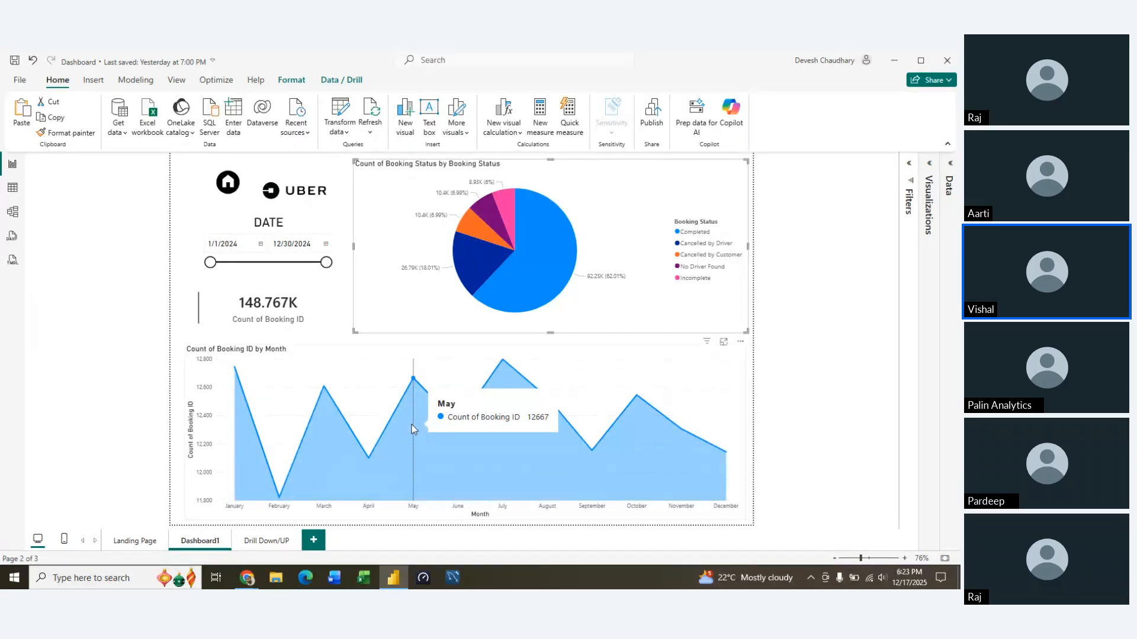
mouse_move(529, 254)
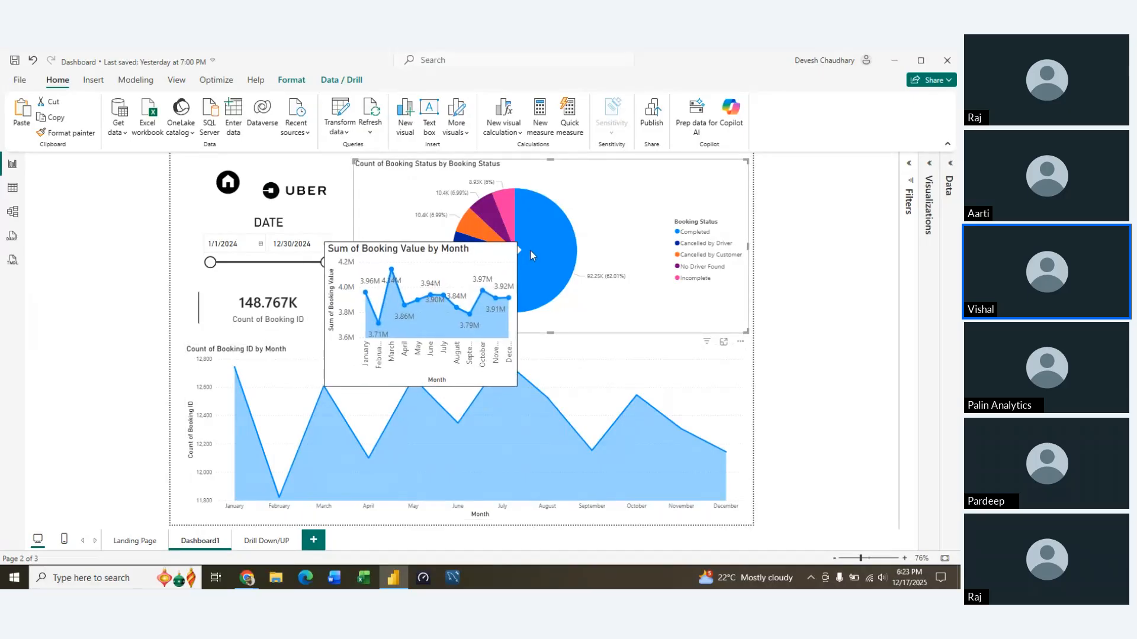
Step: Shorten the dashboard's date range to end on 5/3/2024 and check the pie chart's tooltip for that period
left_click_drag(324, 262, 249, 262)
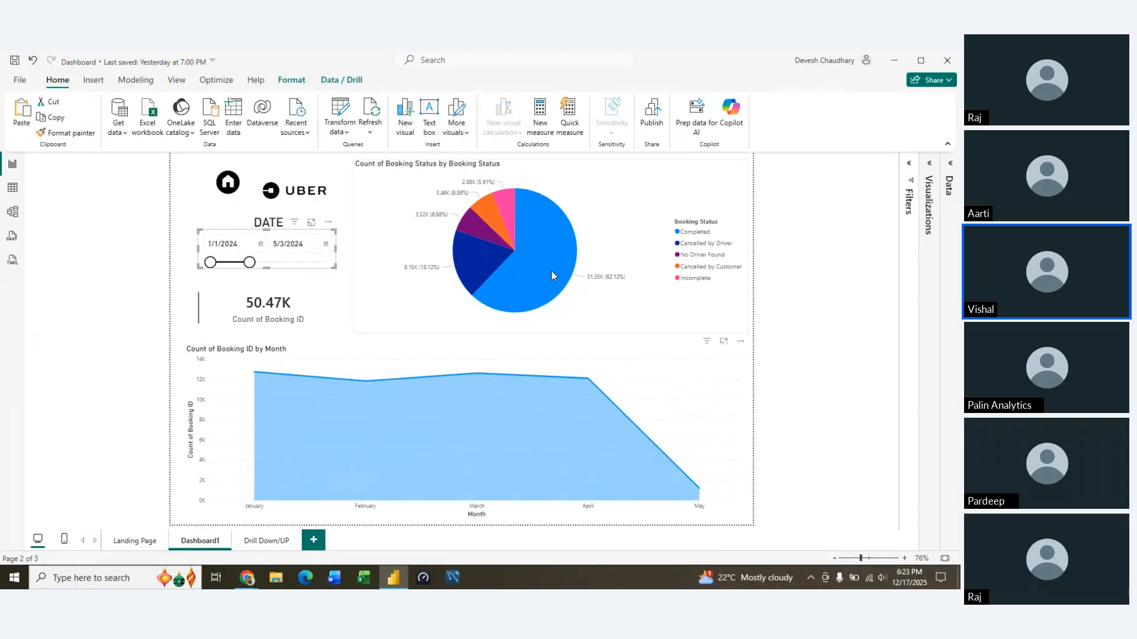
mouse_move(549, 265)
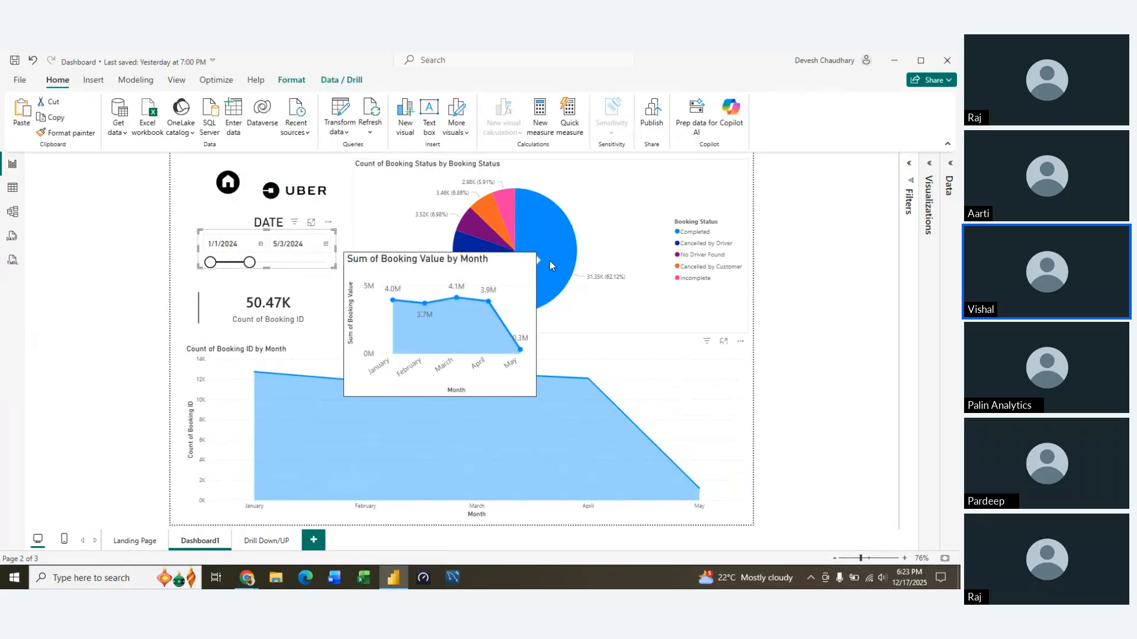
mouse_move(510, 207)
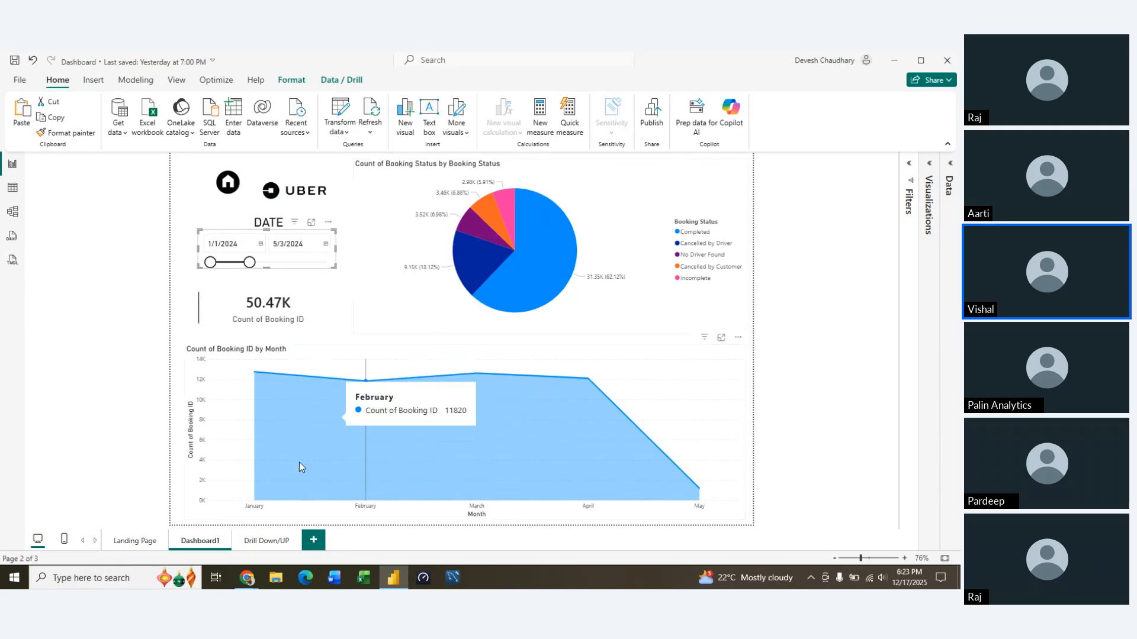
Step: Set the canvas type of the Drill Down/UP page to 16:9
left_click(254, 549)
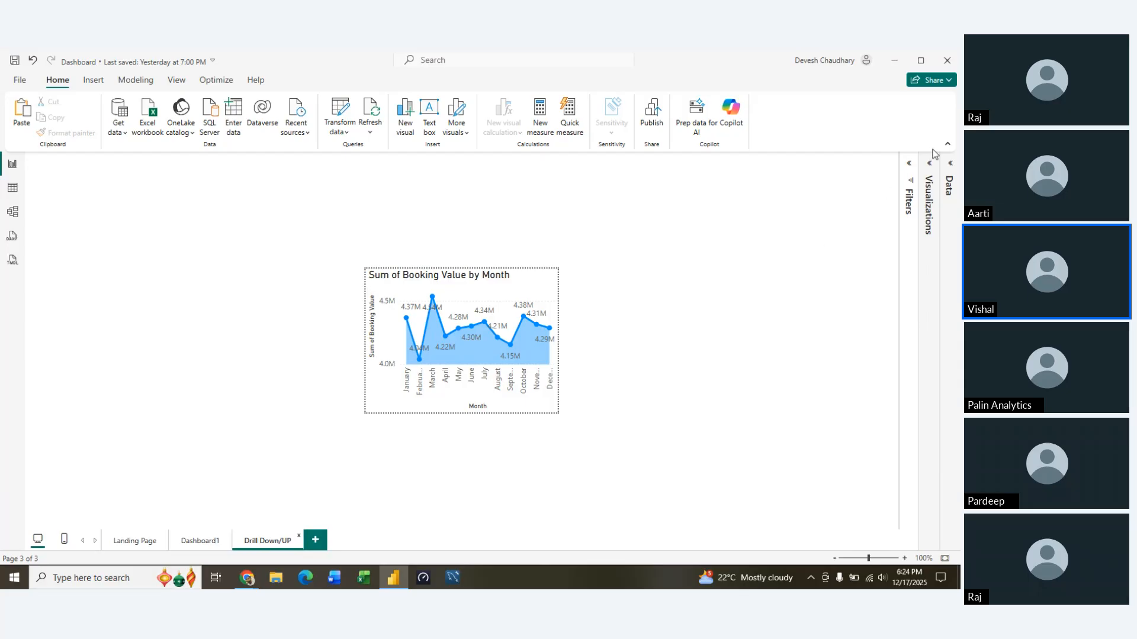
left_click(932, 170)
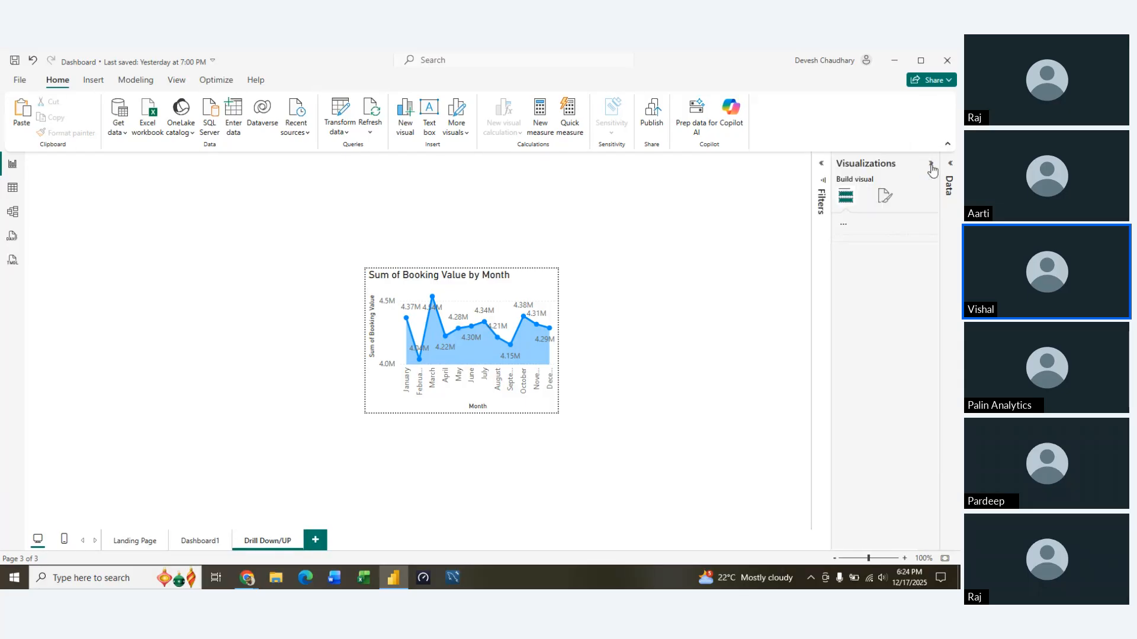
left_click(884, 196)
left_click(836, 278)
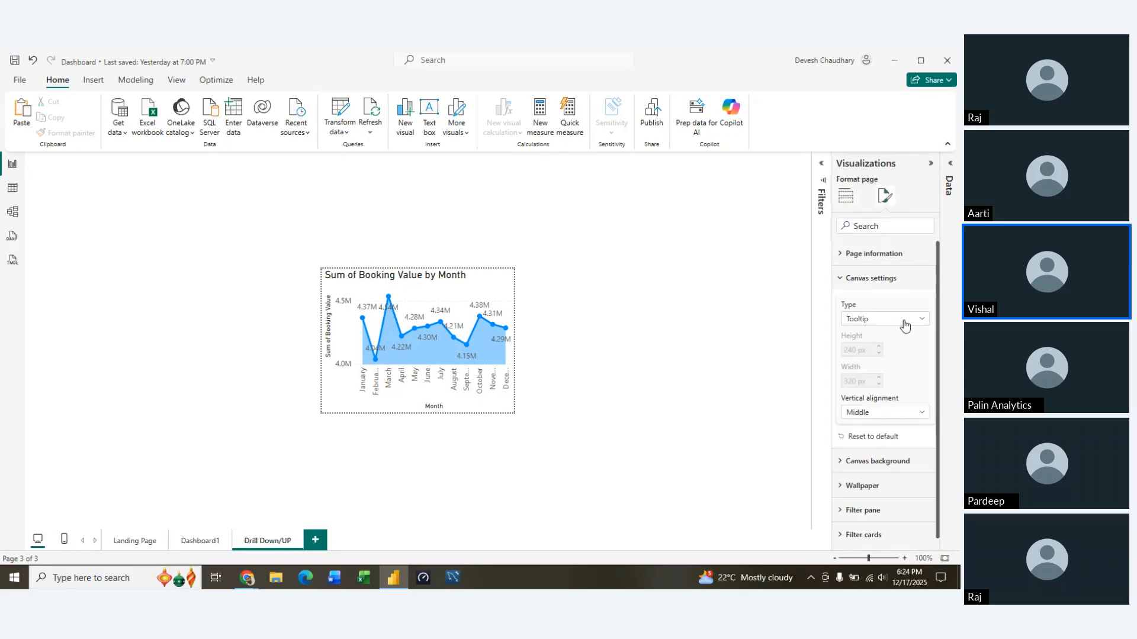
left_click(920, 320)
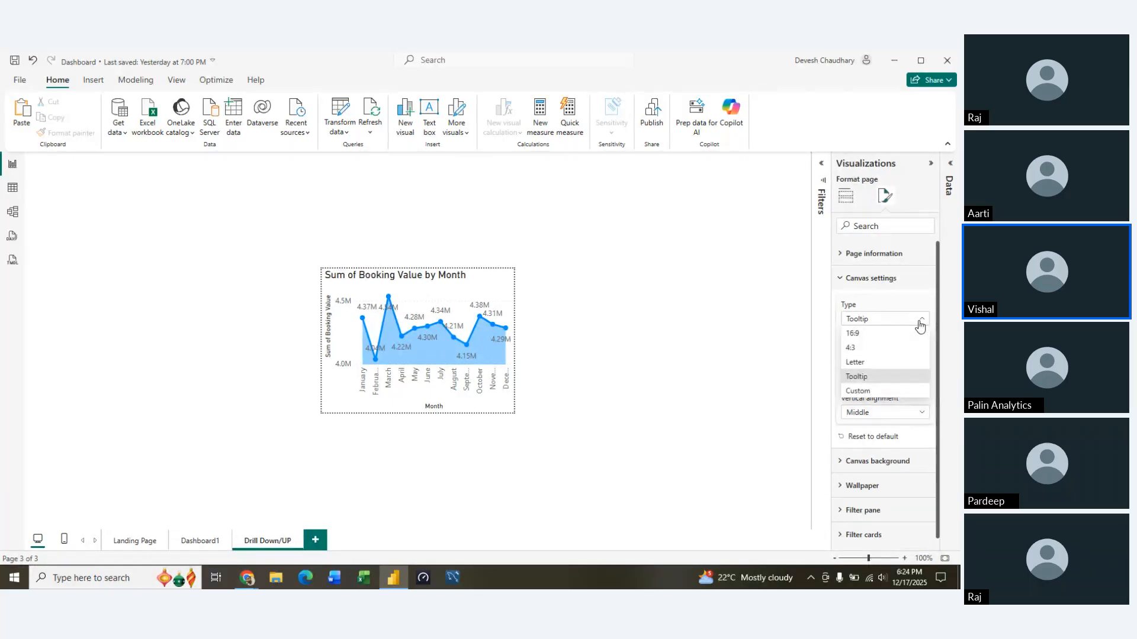
left_click(880, 335)
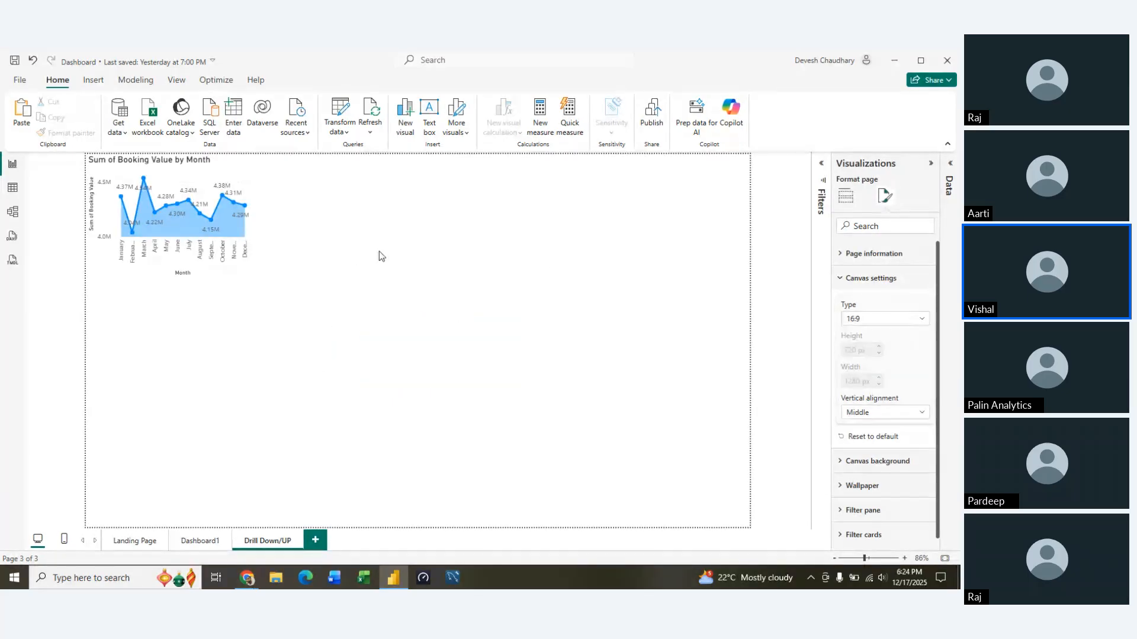
Step: Enlarge the booking value chart to about two thirds of the page width, move it to the lower middle and deselect it
left_click(246, 171)
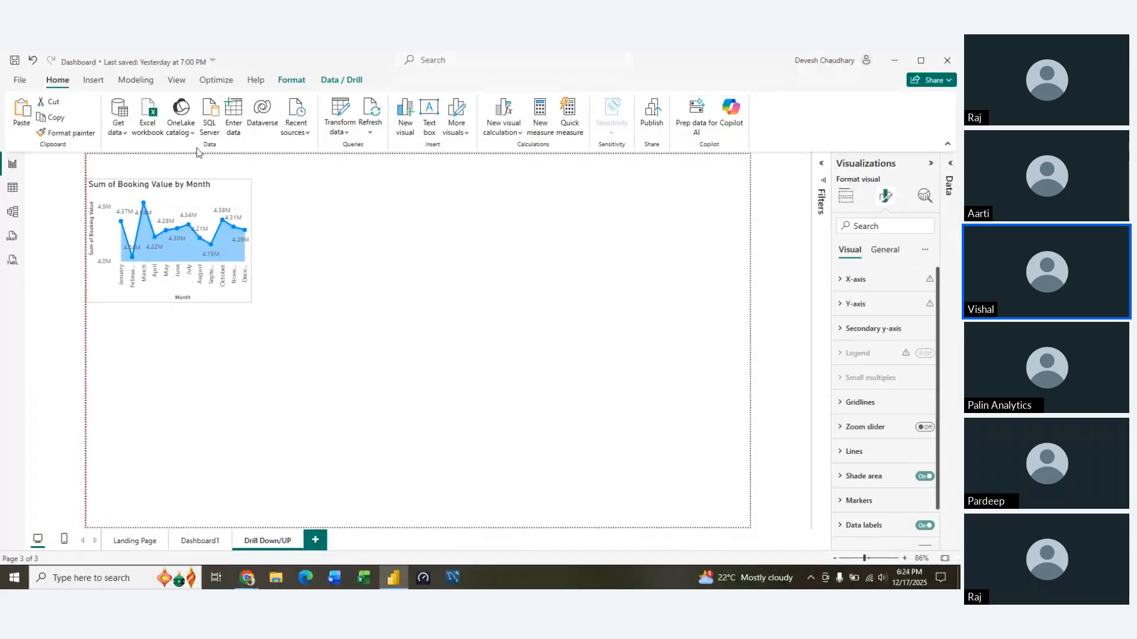
left_click_drag(246, 170, 300, 289)
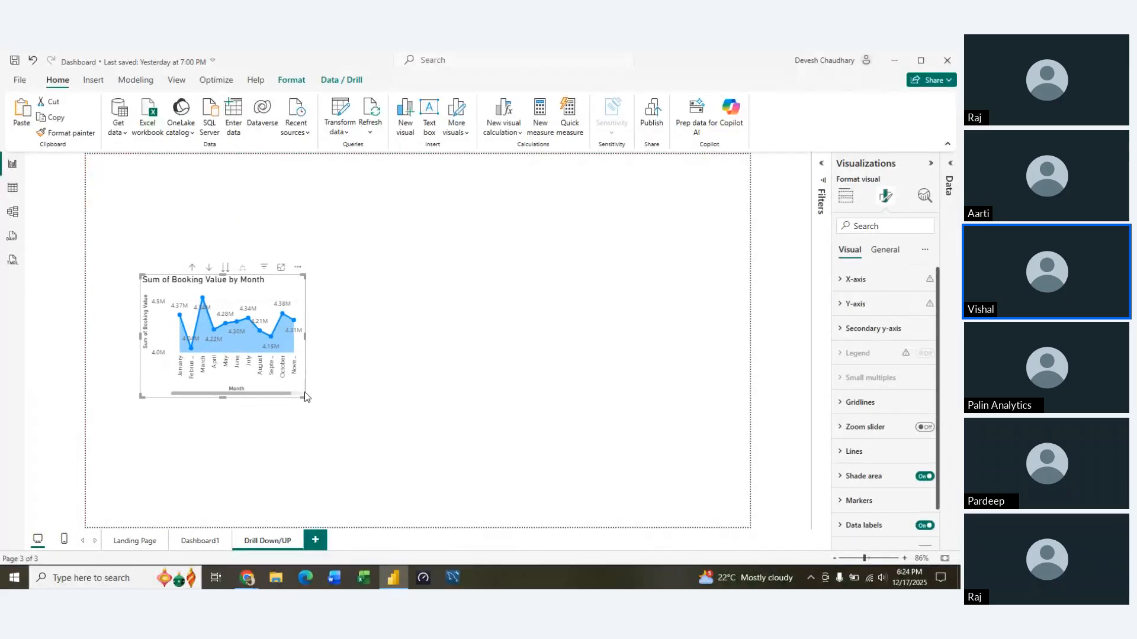
left_click_drag(304, 395, 609, 470)
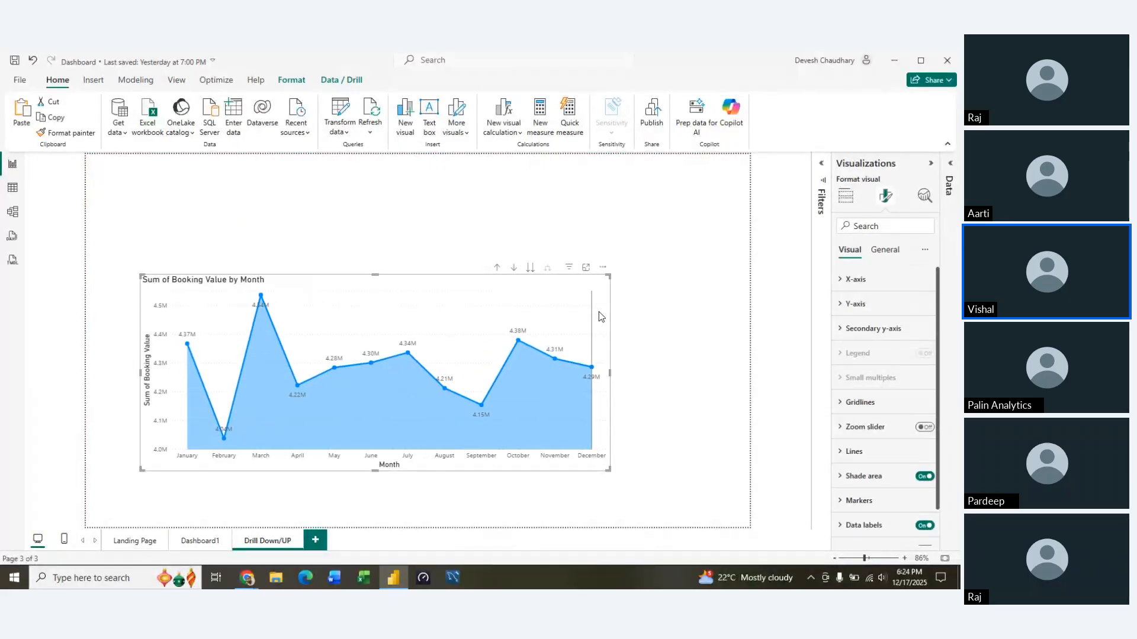
left_click_drag(574, 292, 624, 316)
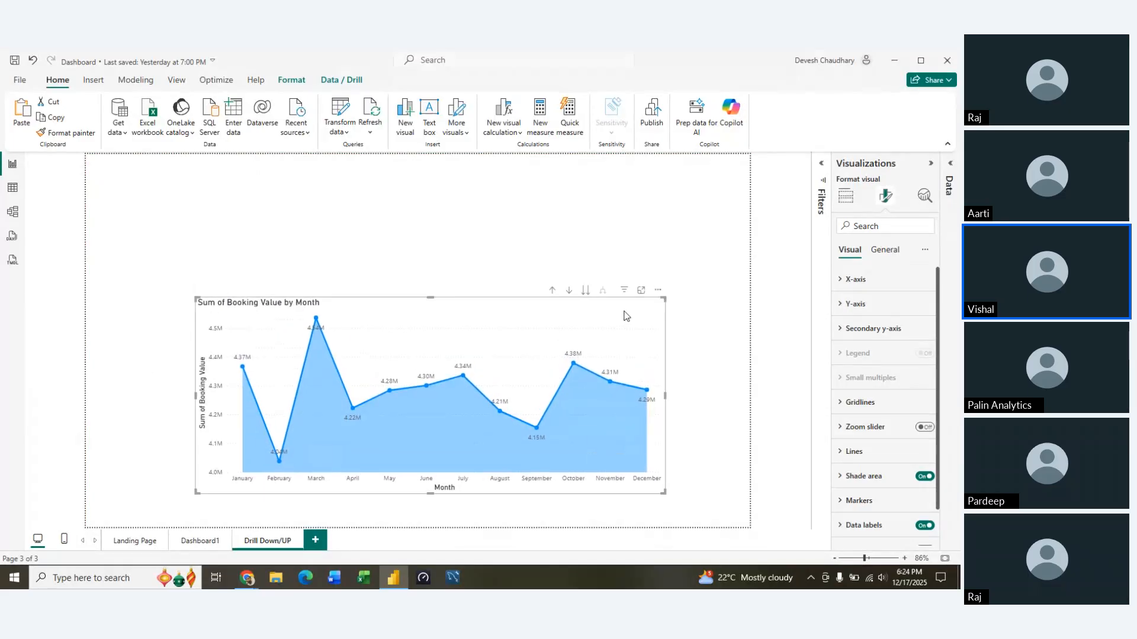
left_click(161, 429)
Step: Check the pie chart's tooltip on the Dashboard1 page and extend the date range to end on 12/30/2024
left_click(199, 541)
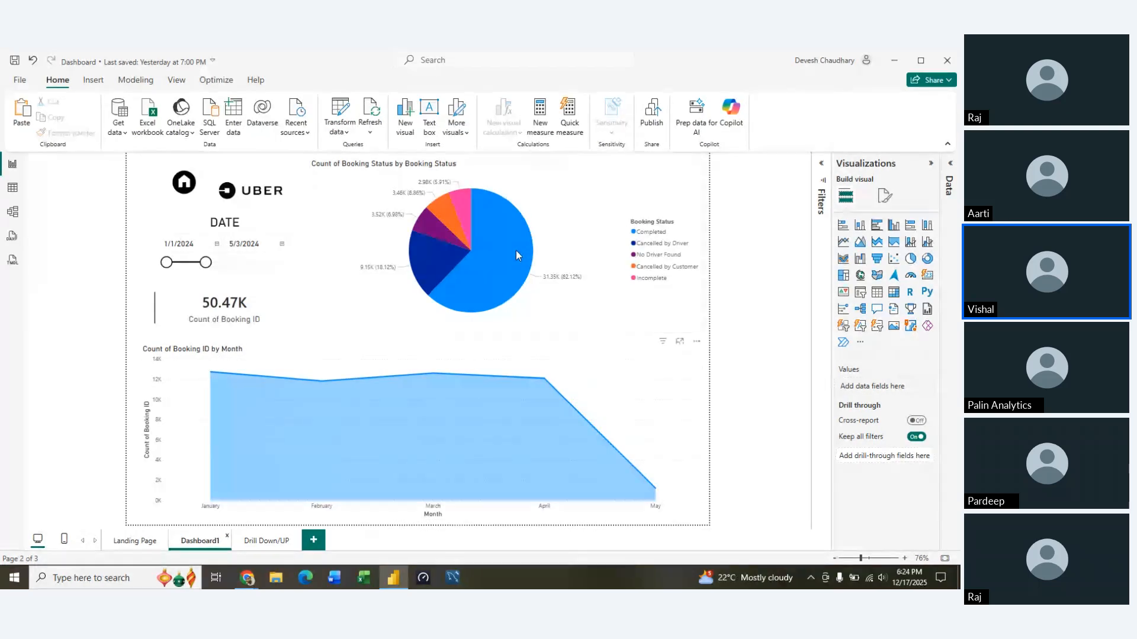
mouse_move(446, 281)
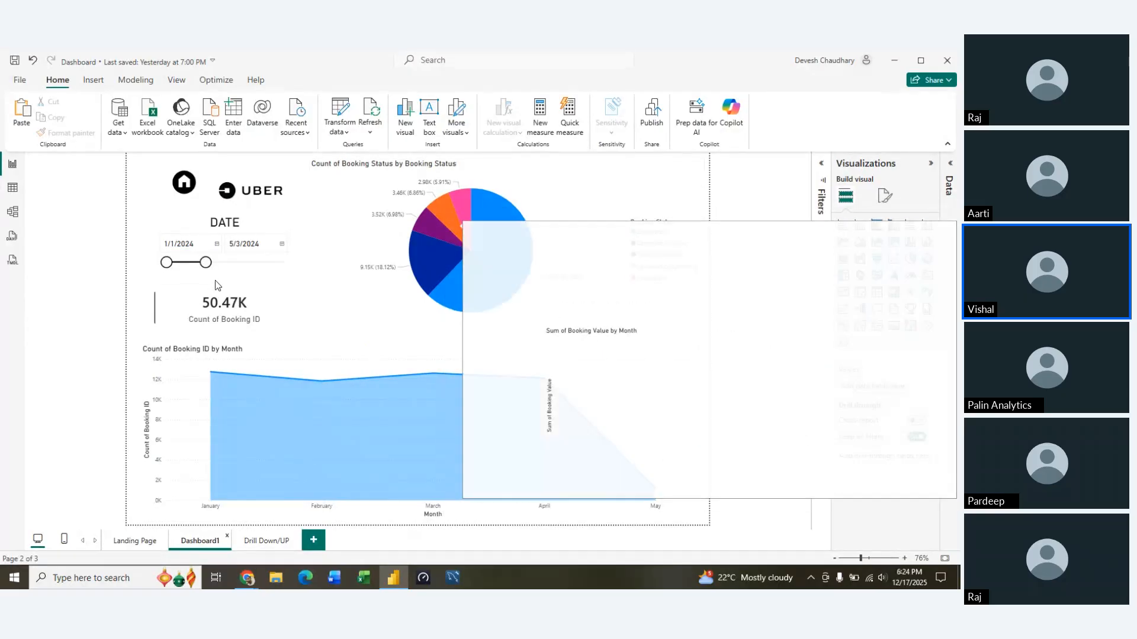
left_click_drag(205, 262, 294, 259)
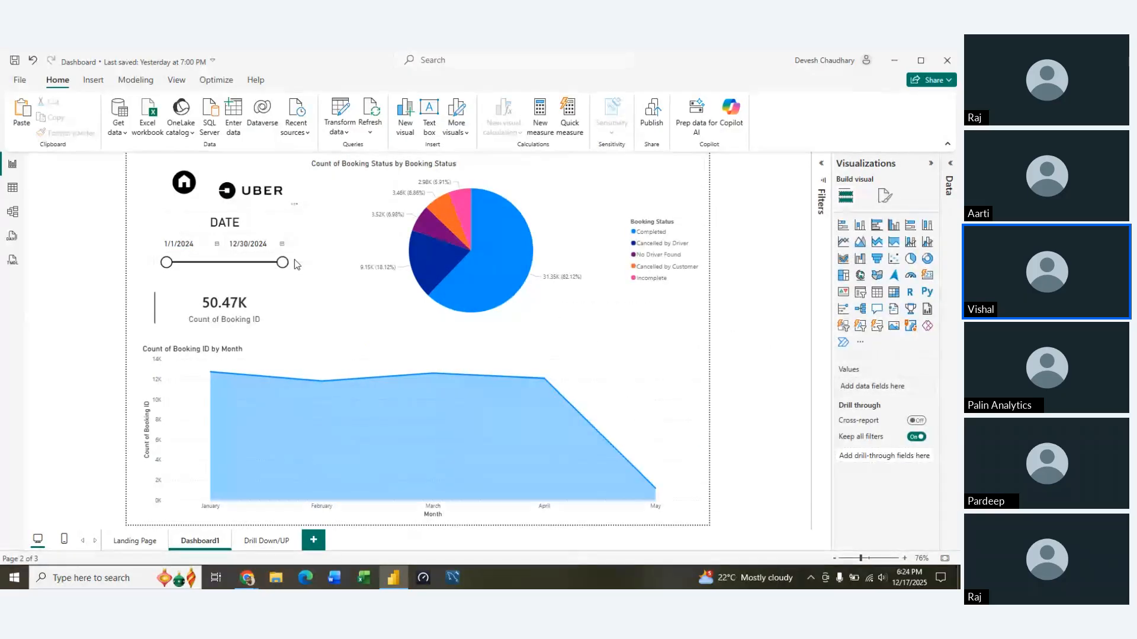
mouse_move(509, 249)
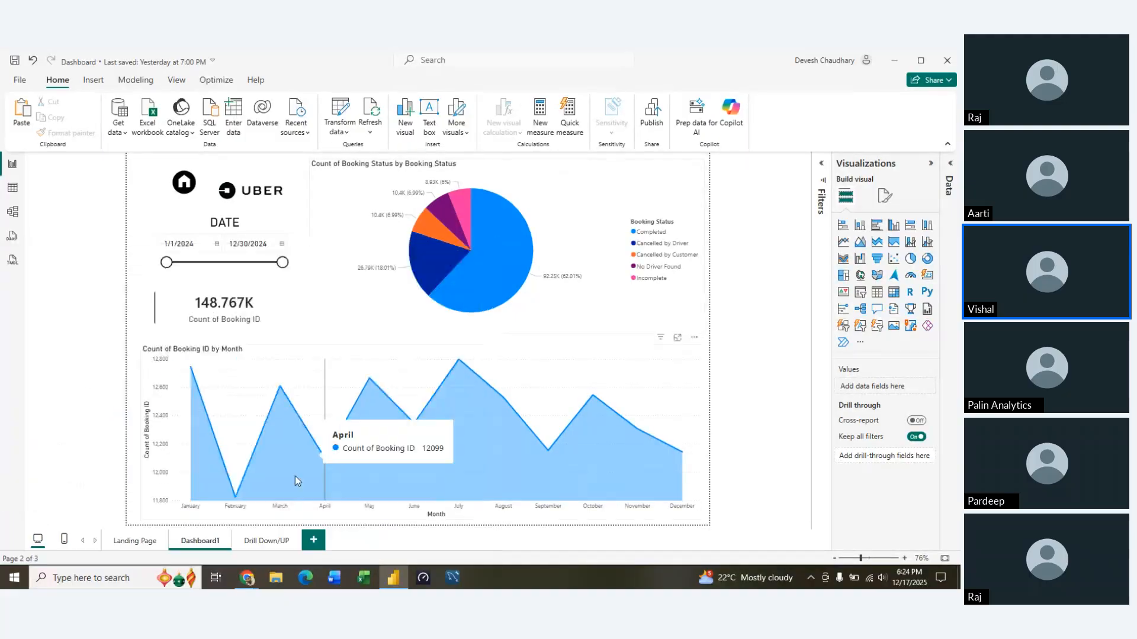
Step: Widen and flatten the booking value area chart on the Drill Down/UP page, place it along the page's lower edge and deselect it
left_click(267, 548)
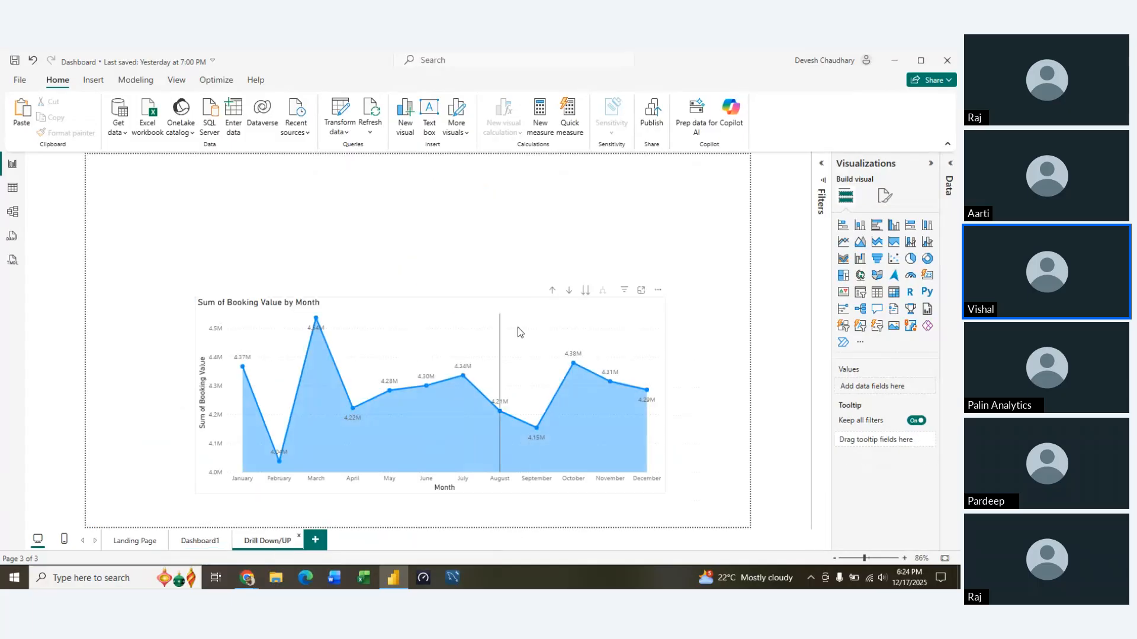
left_click_drag(514, 314, 418, 189)
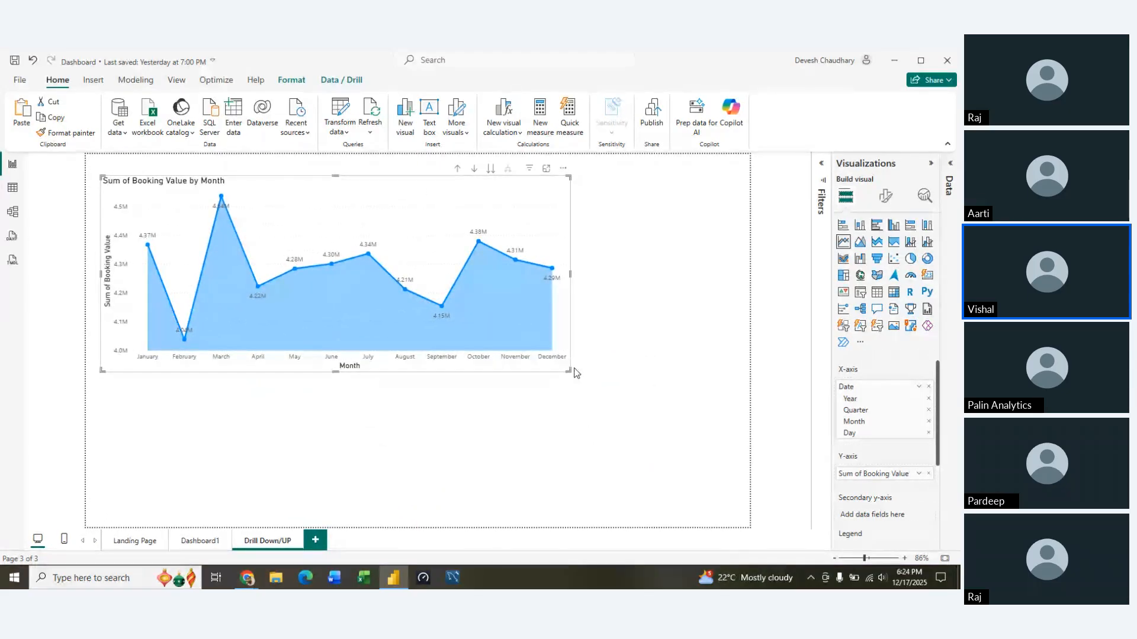
left_click_drag(570, 371, 723, 342)
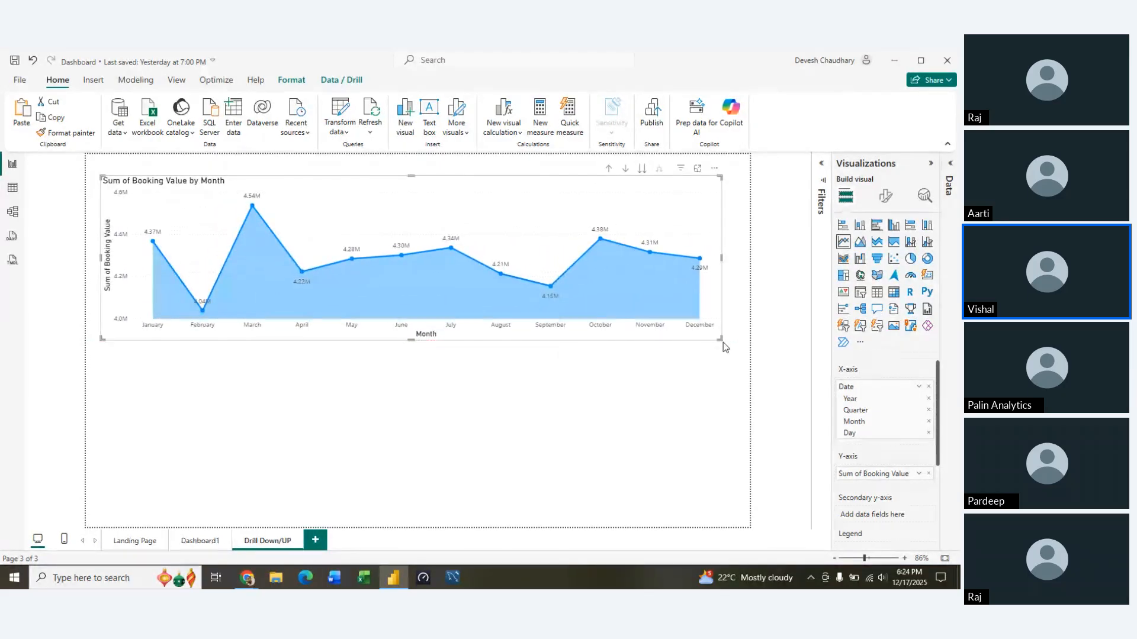
left_click_drag(498, 202, 500, 388)
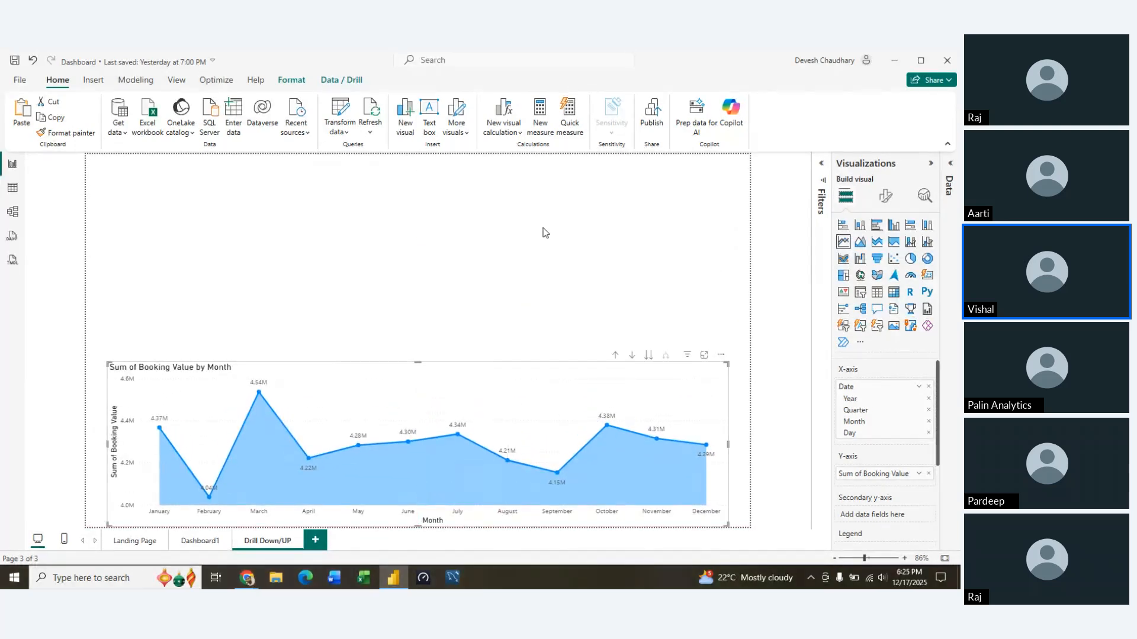
left_click(544, 231)
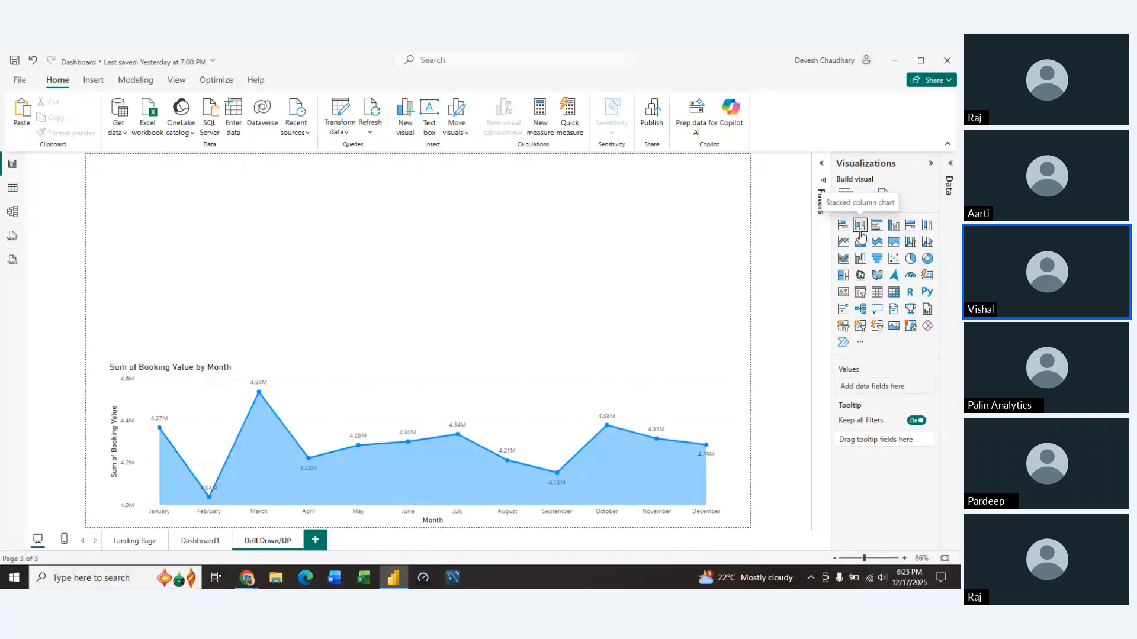
Step: Add a stacked column chart to the page and place it in the empty space above the area chart
left_click(950, 163)
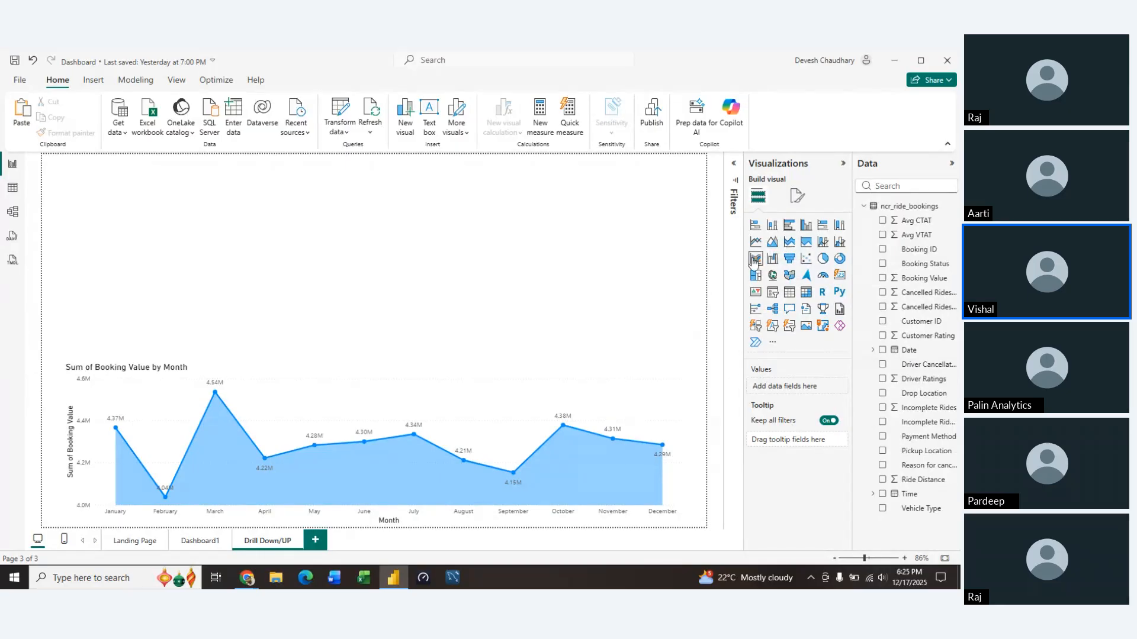
left_click(771, 226)
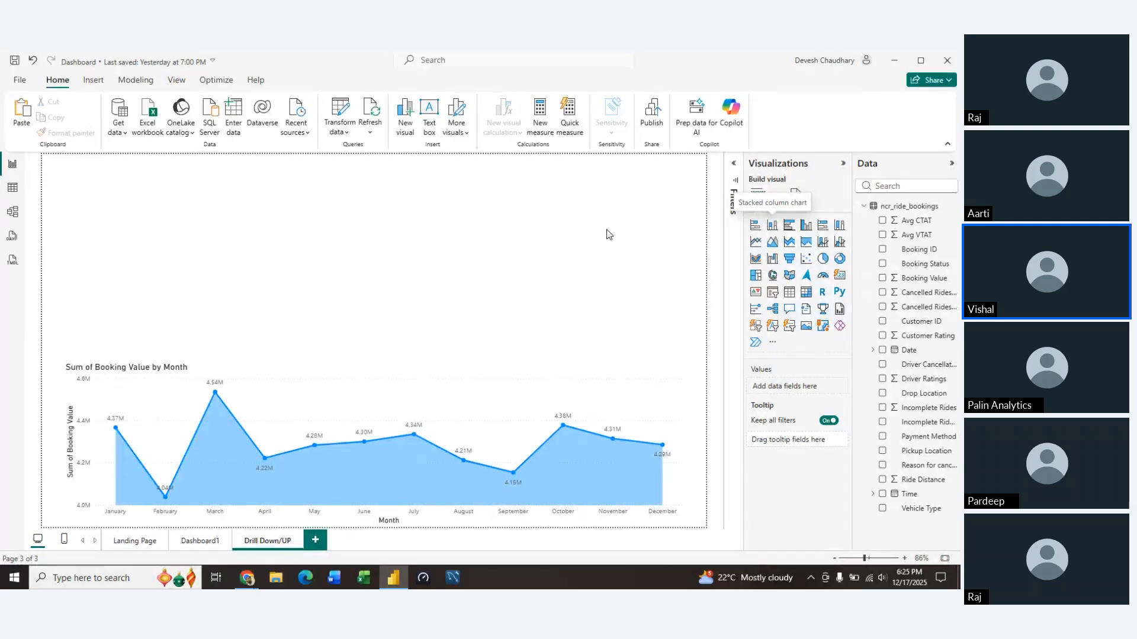
left_click_drag(563, 215, 578, 237)
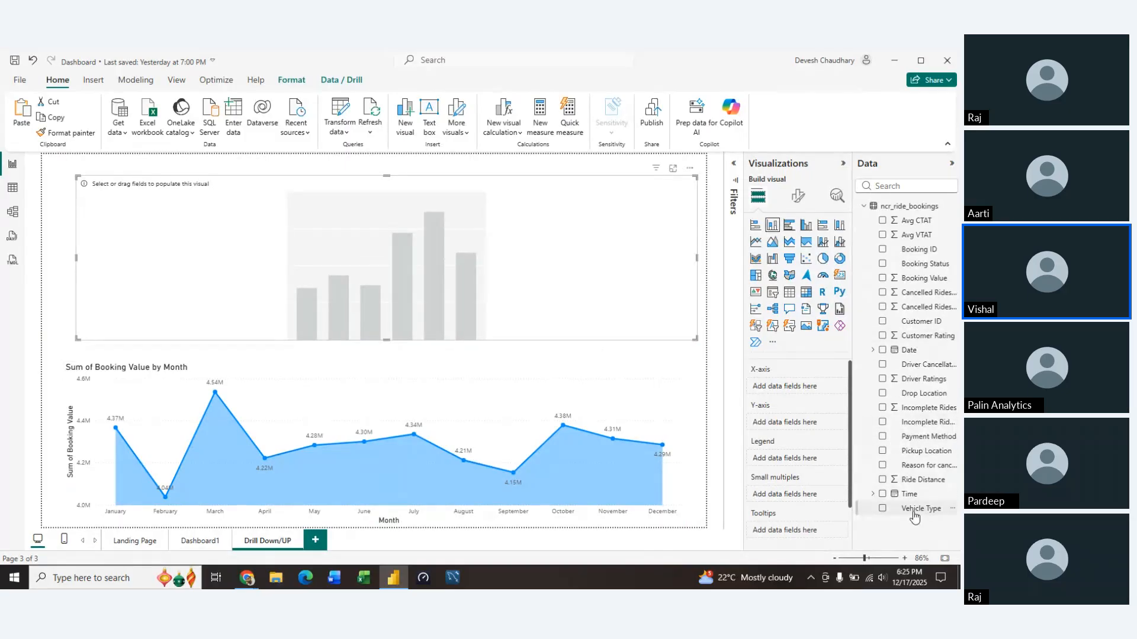
Step: Put Vehicle Type, Pickup Location and Drop Location on the column chart's X-axis and Booking Value on its Y-axis
left_click_drag(916, 513, 796, 386)
left_click_drag(795, 386, 794, 386)
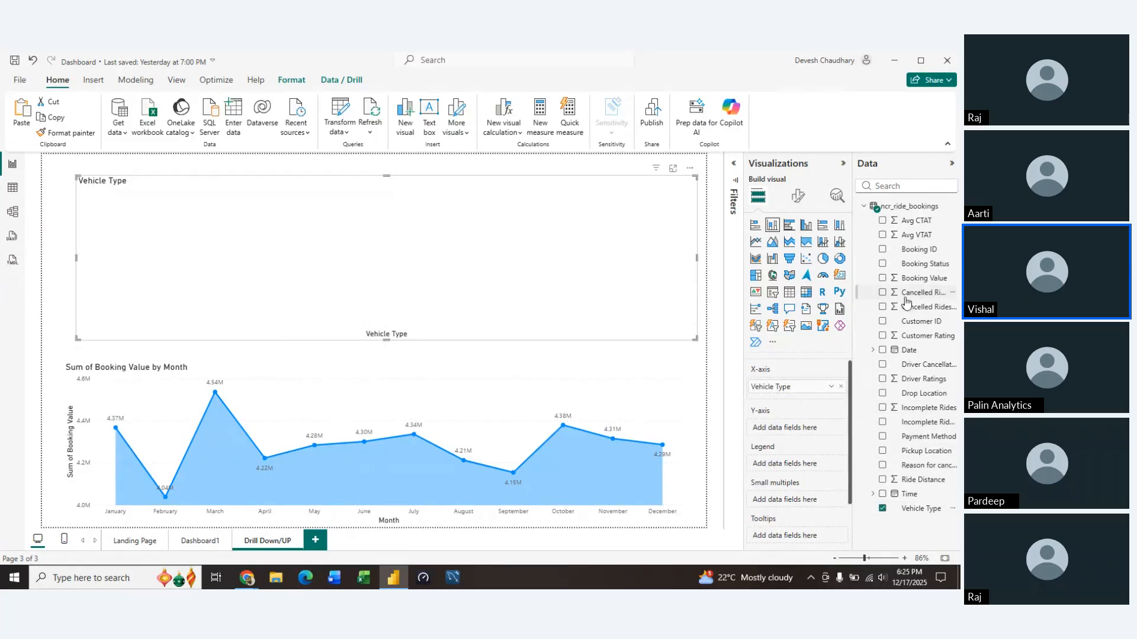
left_click_drag(925, 279, 803, 426)
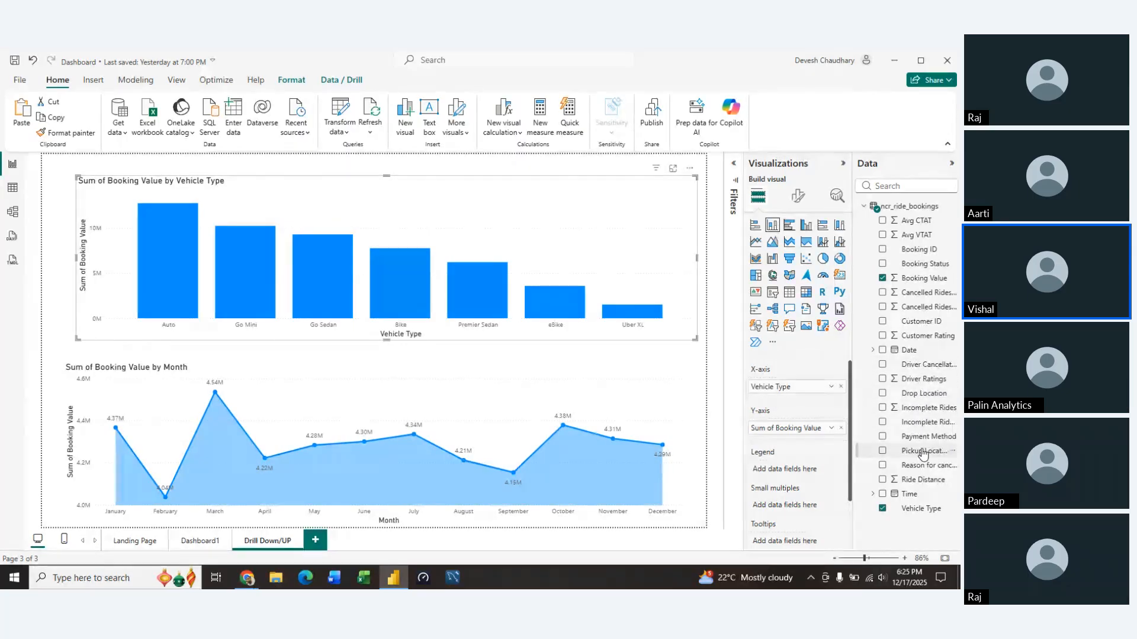
left_click_drag(922, 454, 782, 400)
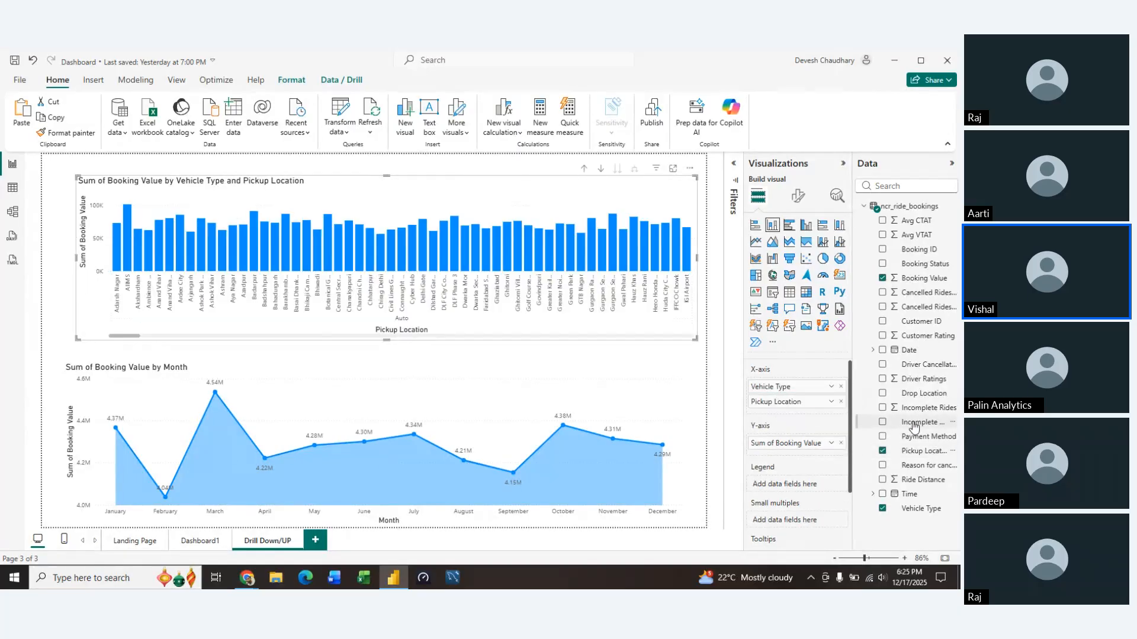
left_click_drag(919, 394, 800, 413)
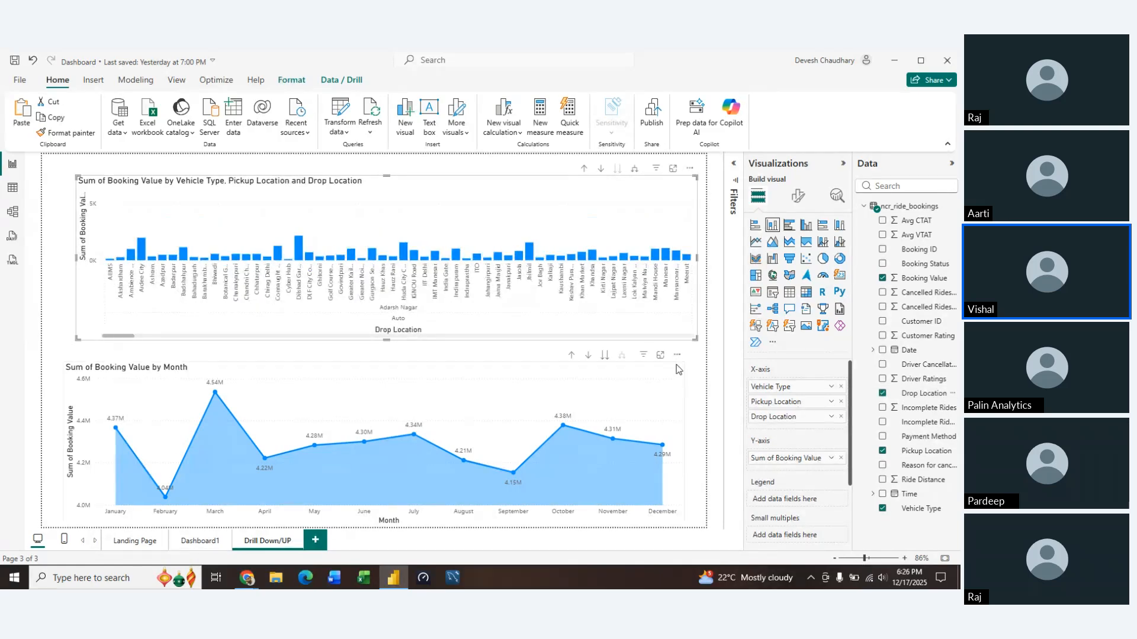
Step: Open the column chart in focus mode and turn on its data labels, collapsing the side panes for more room
left_click(673, 170)
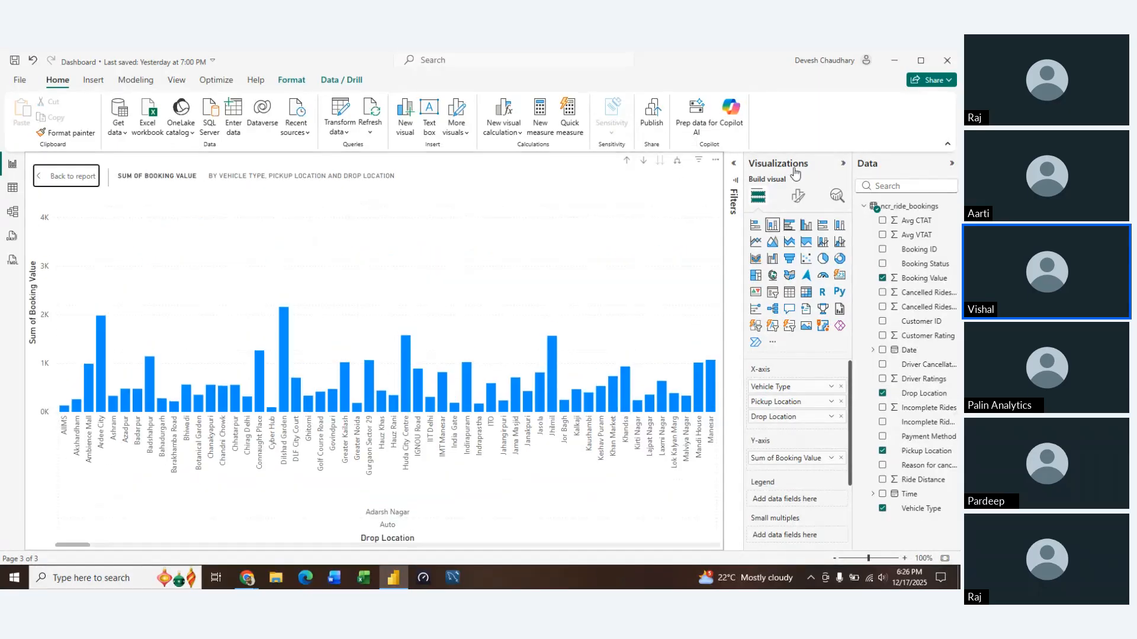
left_click(844, 169)
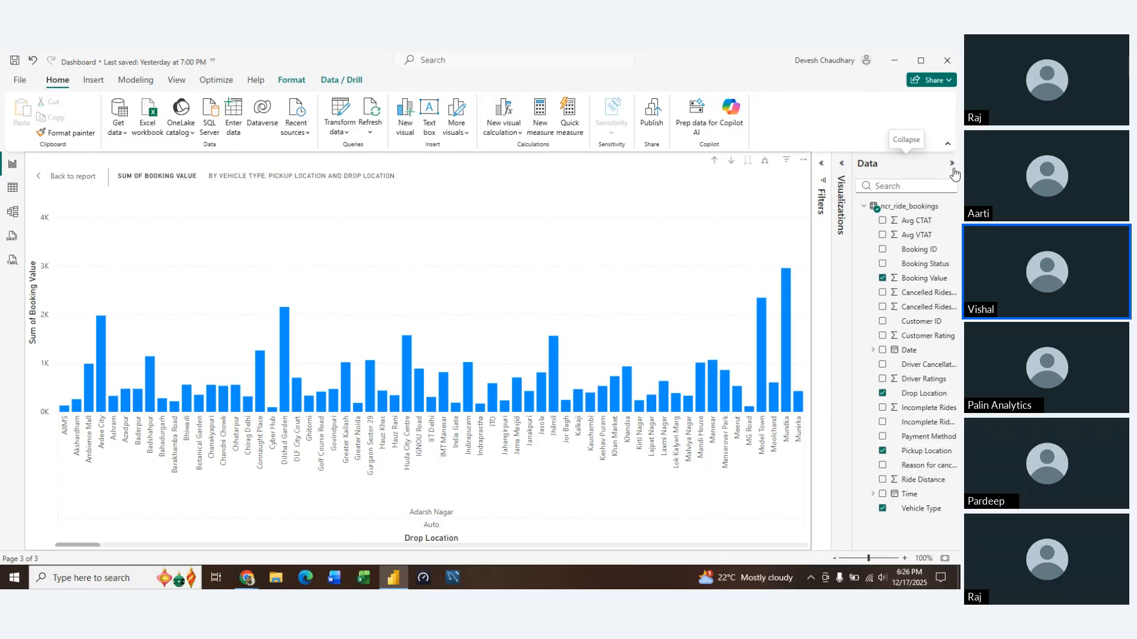
left_click(952, 168)
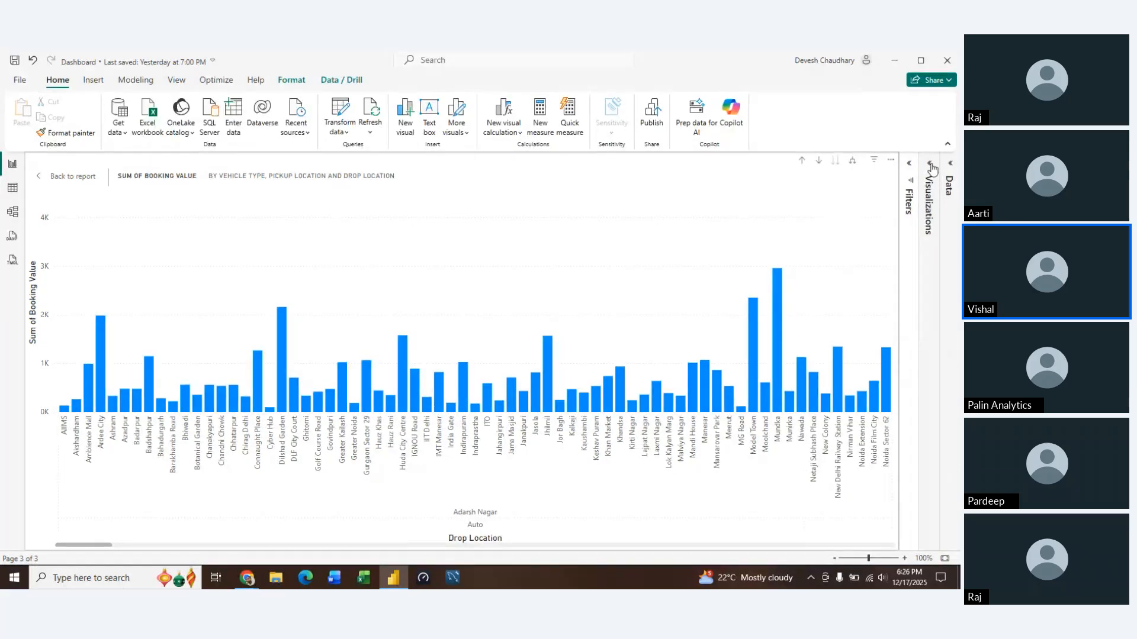
left_click(930, 165)
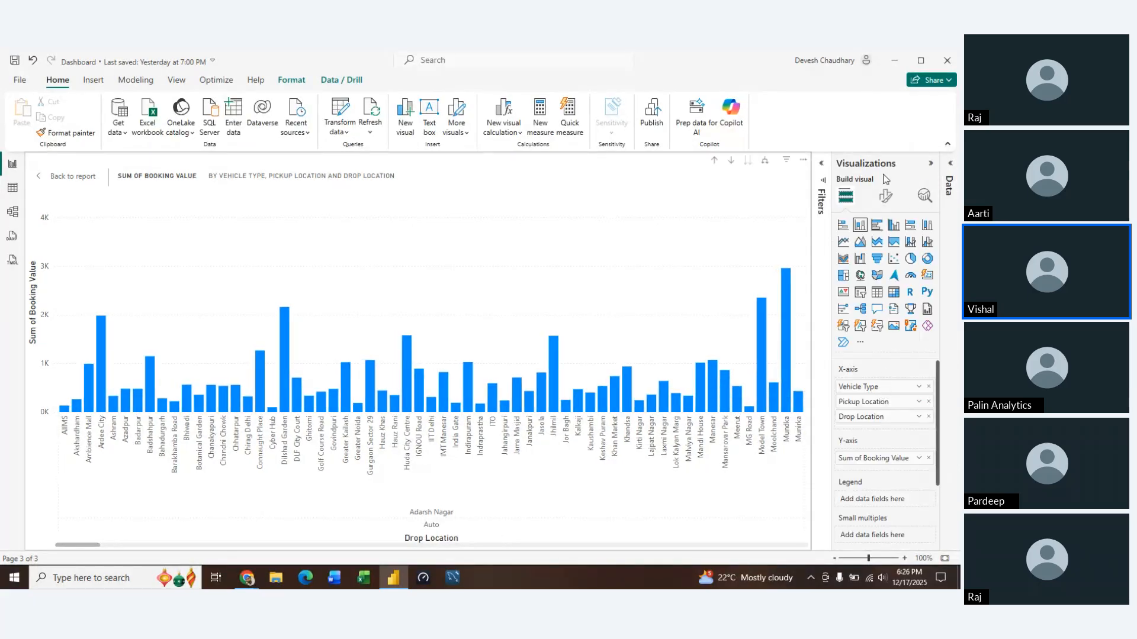
left_click(885, 196)
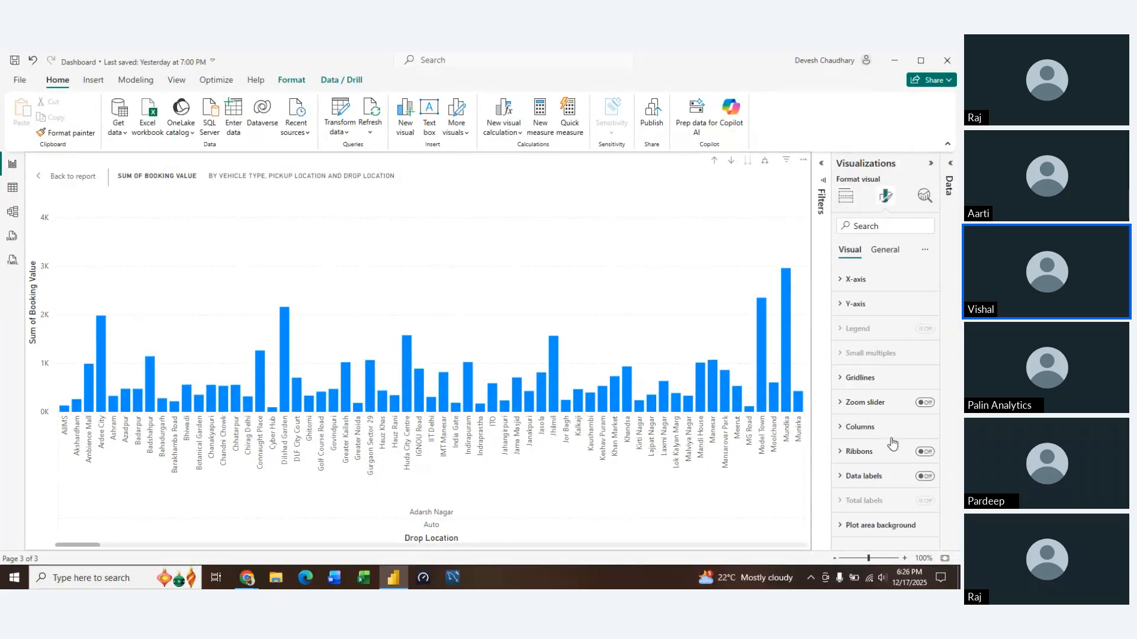
left_click(924, 477)
left_click(925, 452)
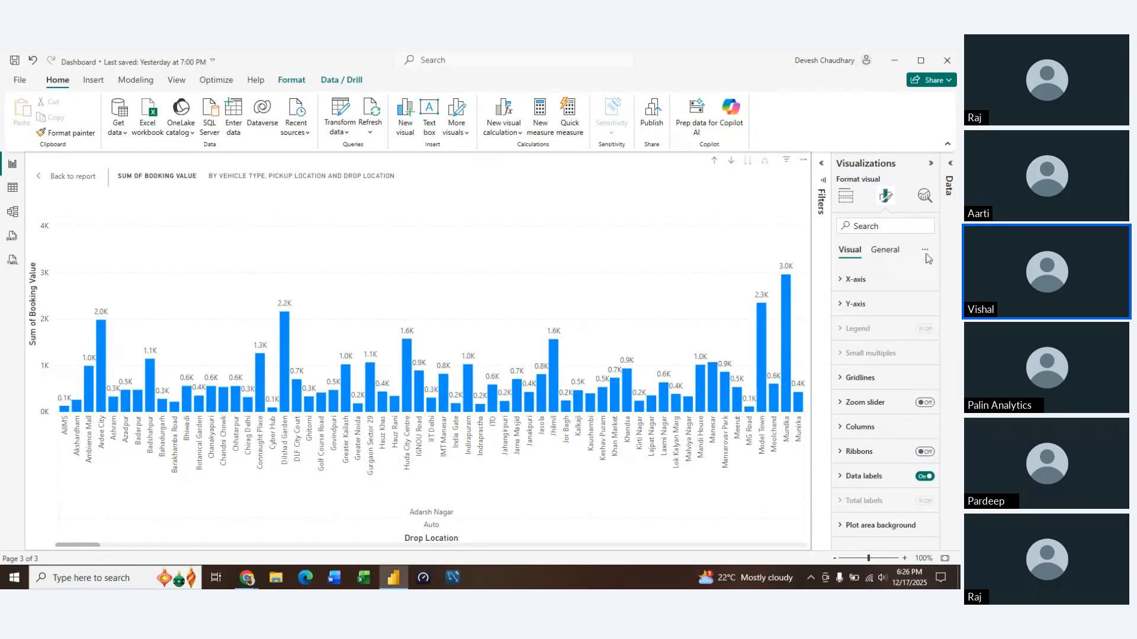
left_click(931, 164)
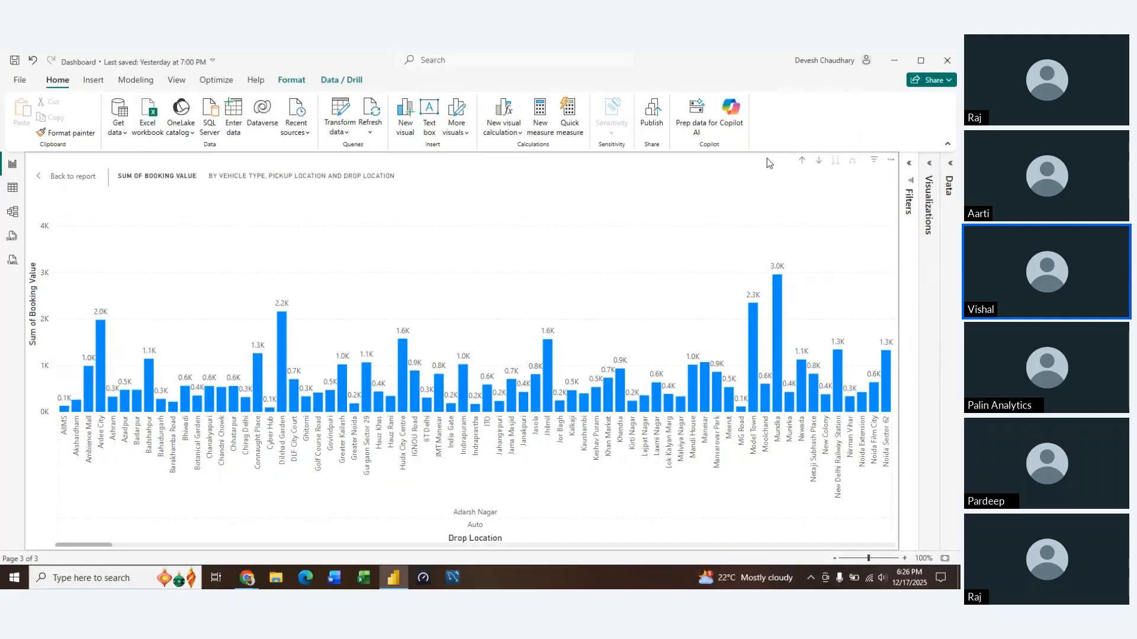
Step: Drill the column chart up to Vehicle Type, expand it one level to Pickup Location and look through the bars
left_click(802, 161)
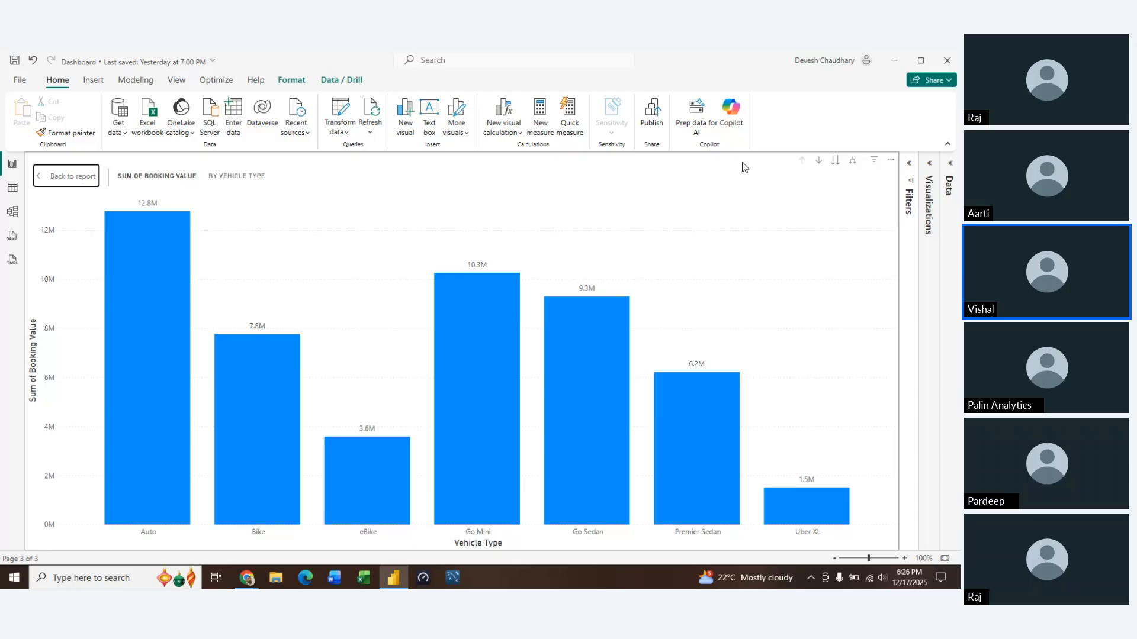
left_click(854, 162)
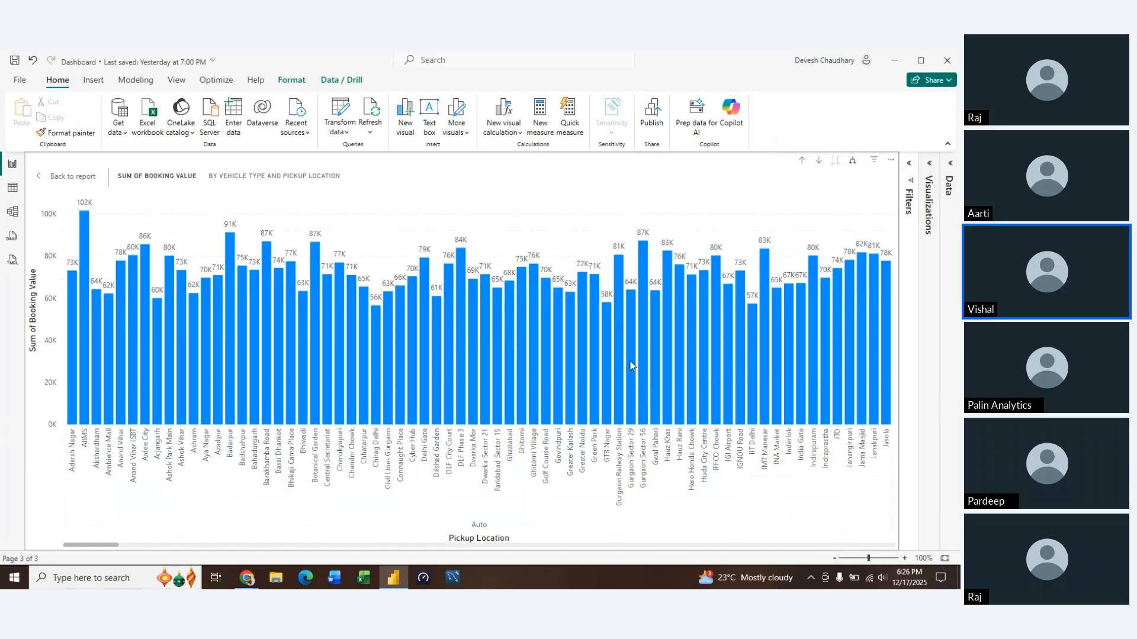
scroll(629, 363, "right", 5)
scroll(629, 364, "right", 10)
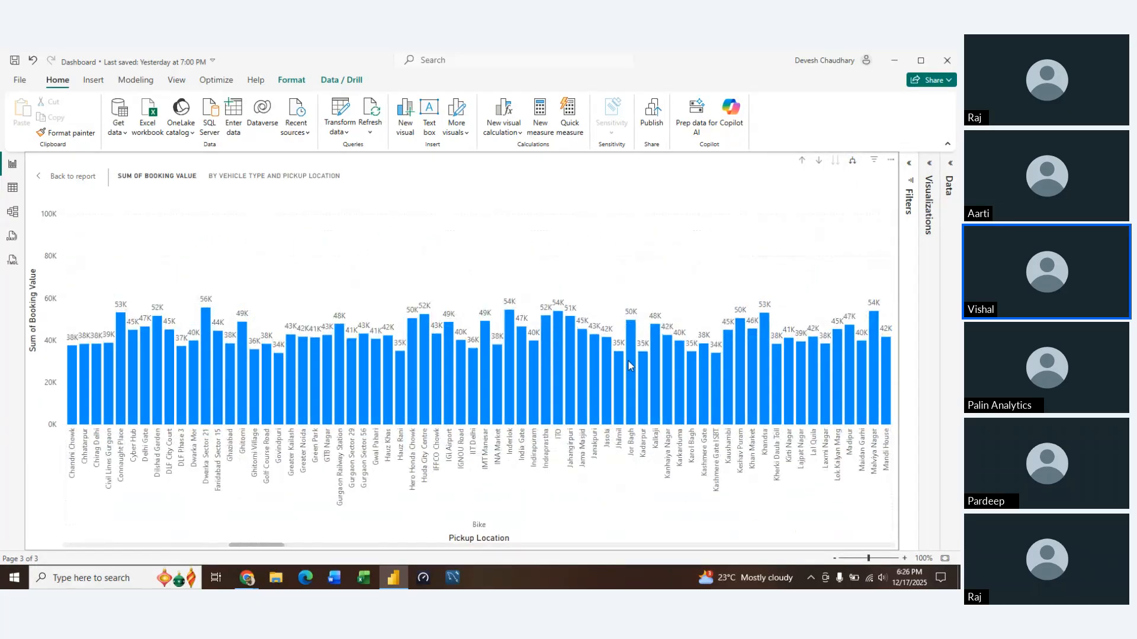
scroll(629, 366, "left", 12)
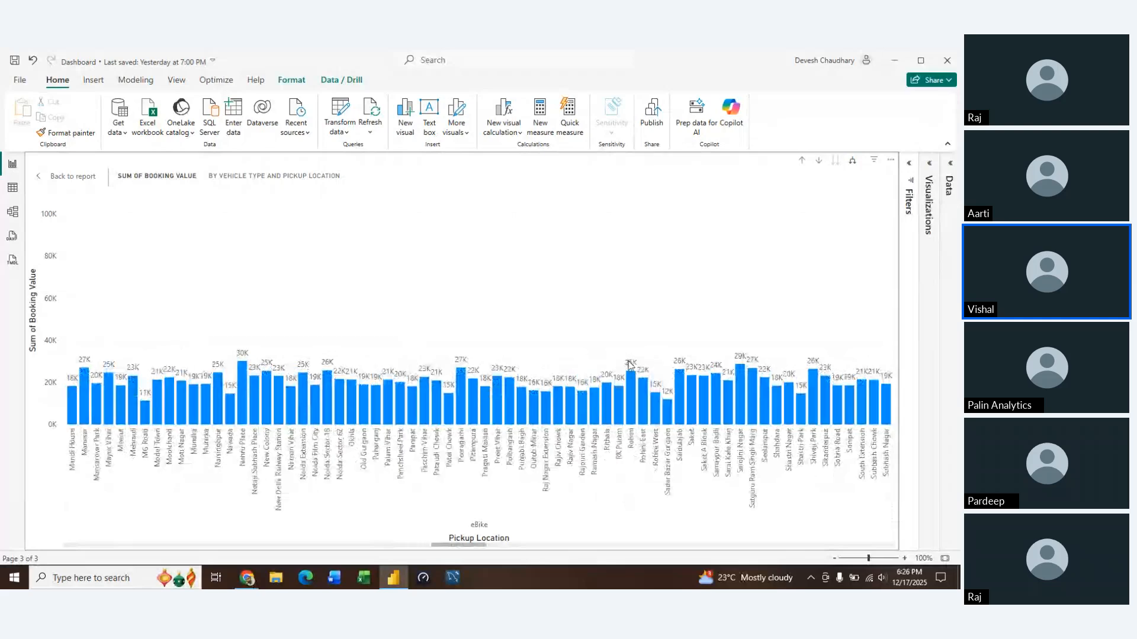
scroll(629, 365, "left", 3)
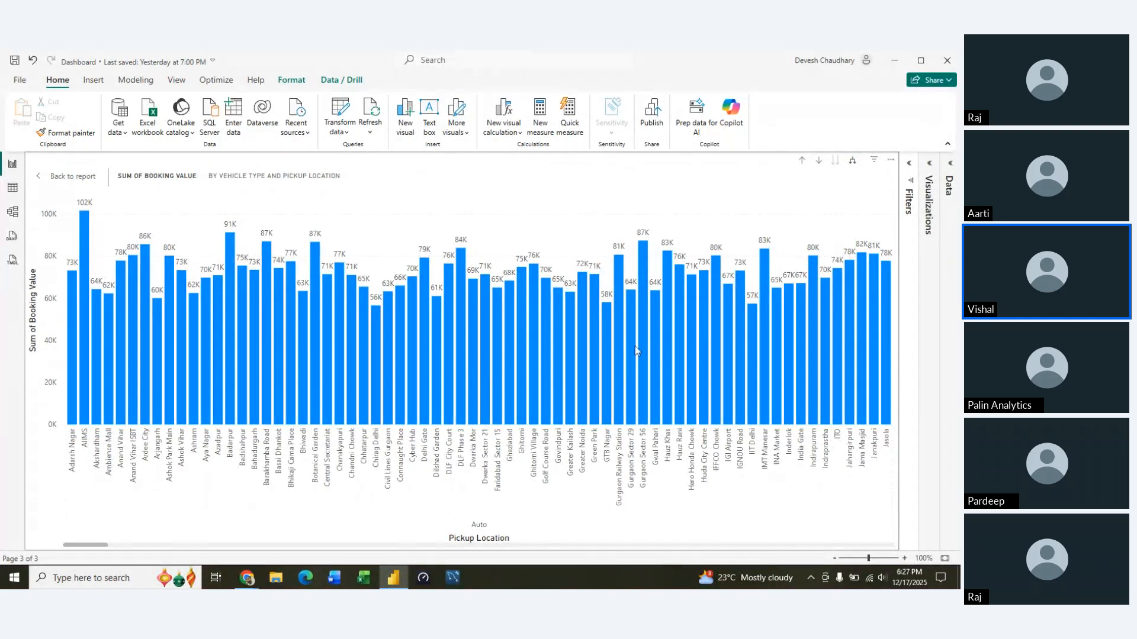
Step: Expand the hierarchy down to Drop Location, look through its bars and drill back up to Vehicle Type
left_click(853, 162)
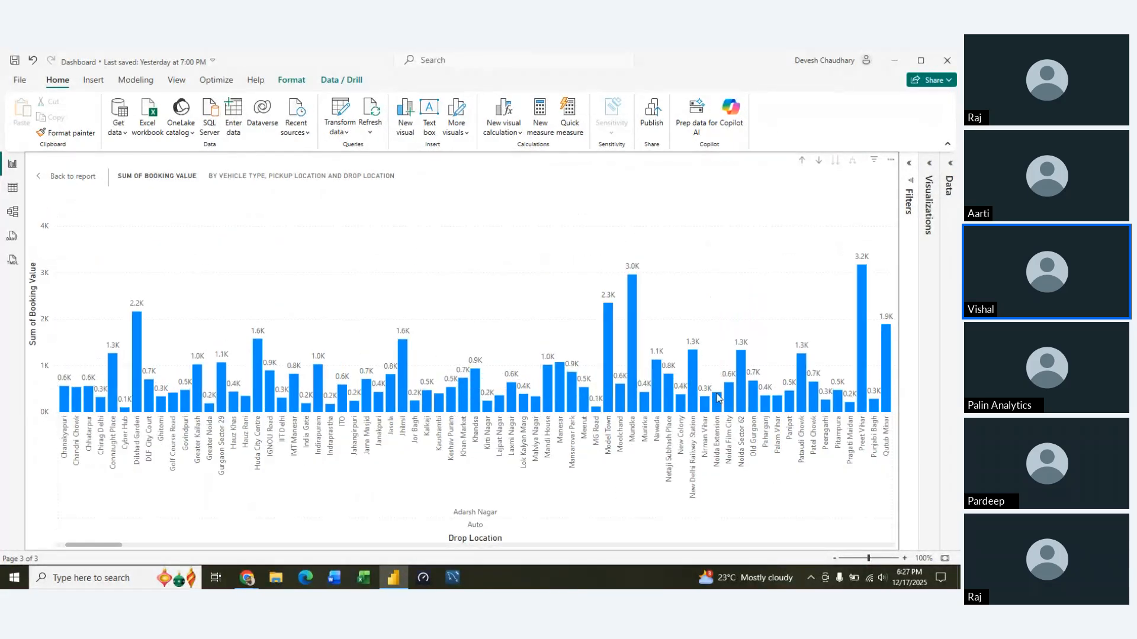
scroll(718, 398, "right", 10)
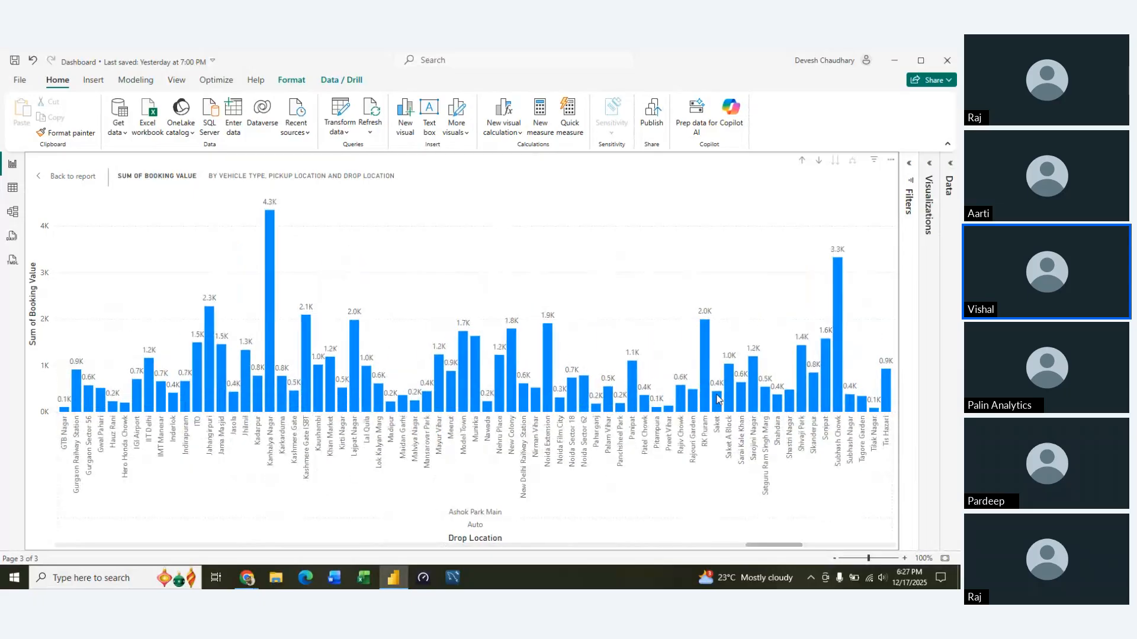
scroll(718, 398, "left", 10)
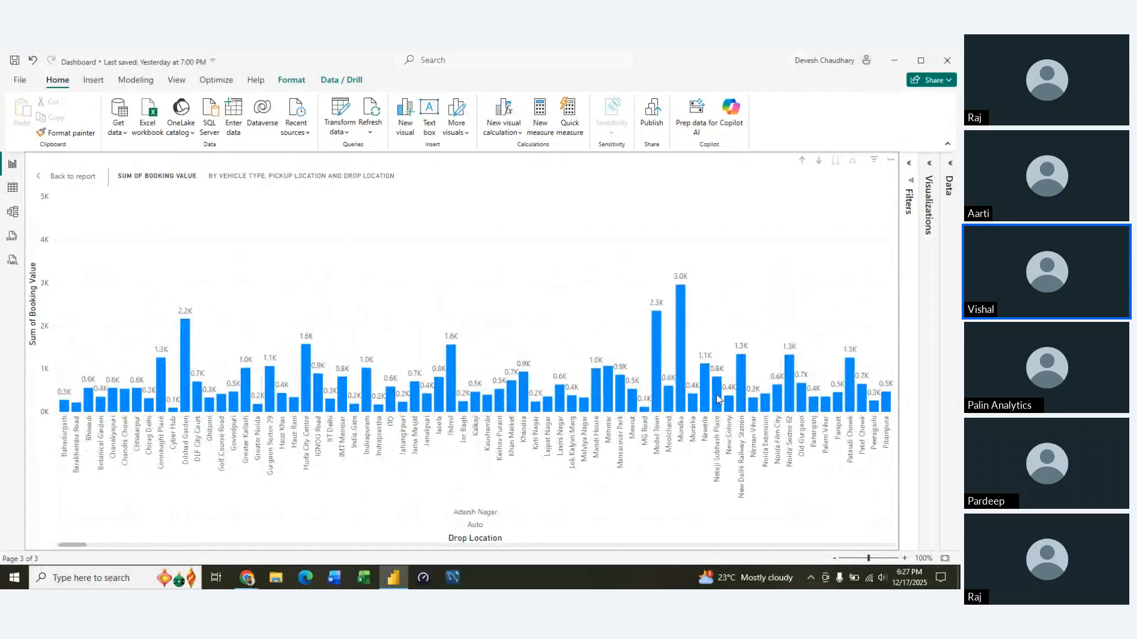
scroll(718, 399, "left", 3)
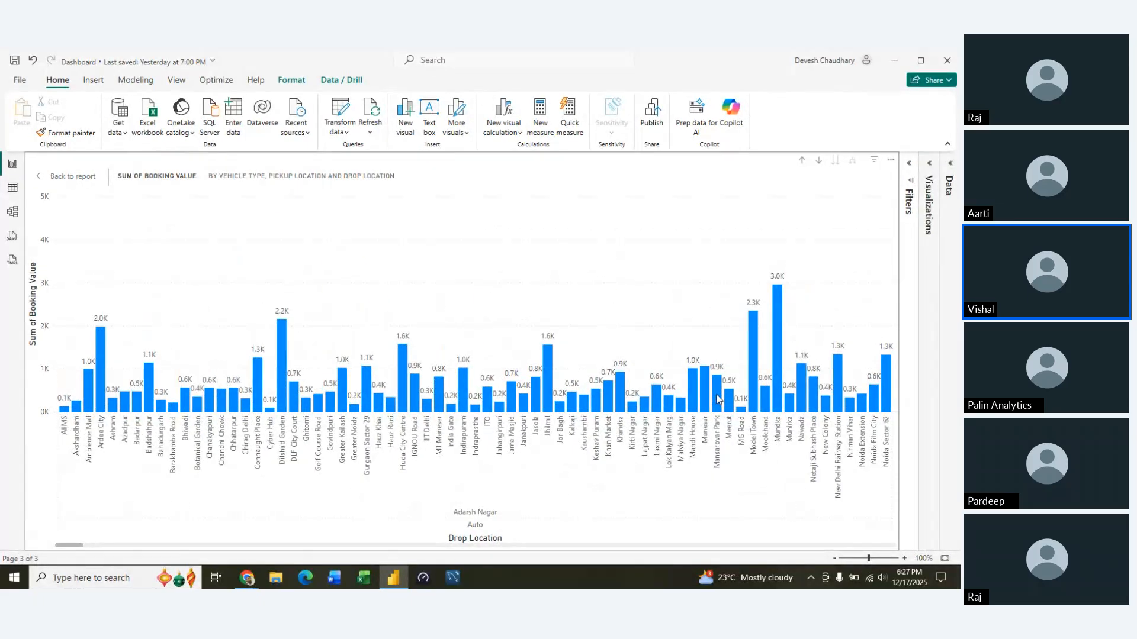
left_click(802, 163)
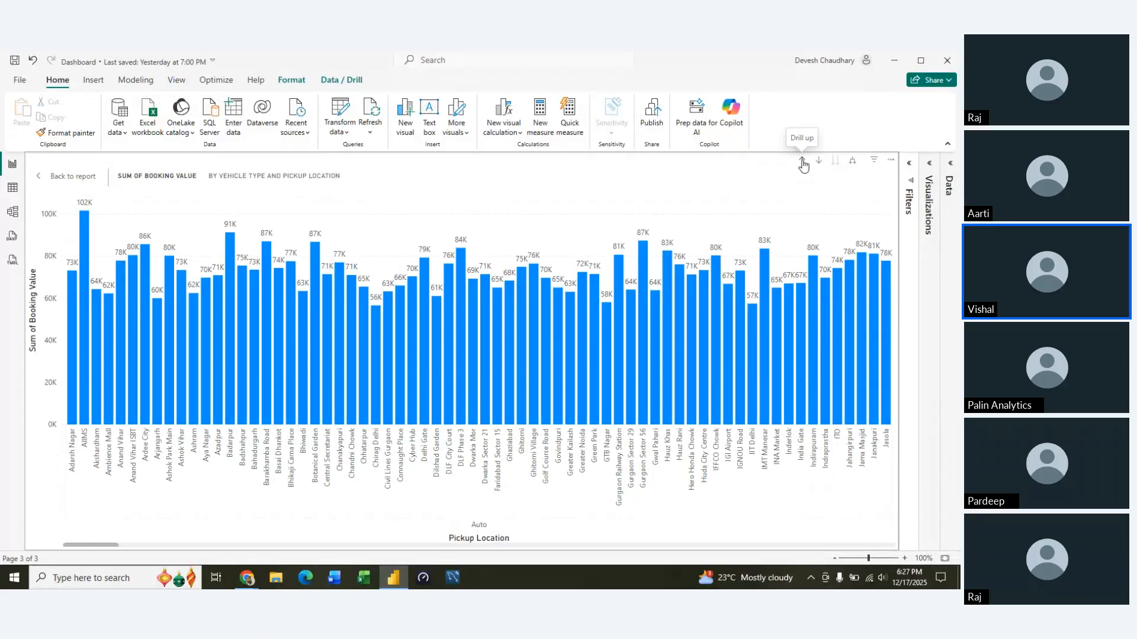
left_click(804, 164)
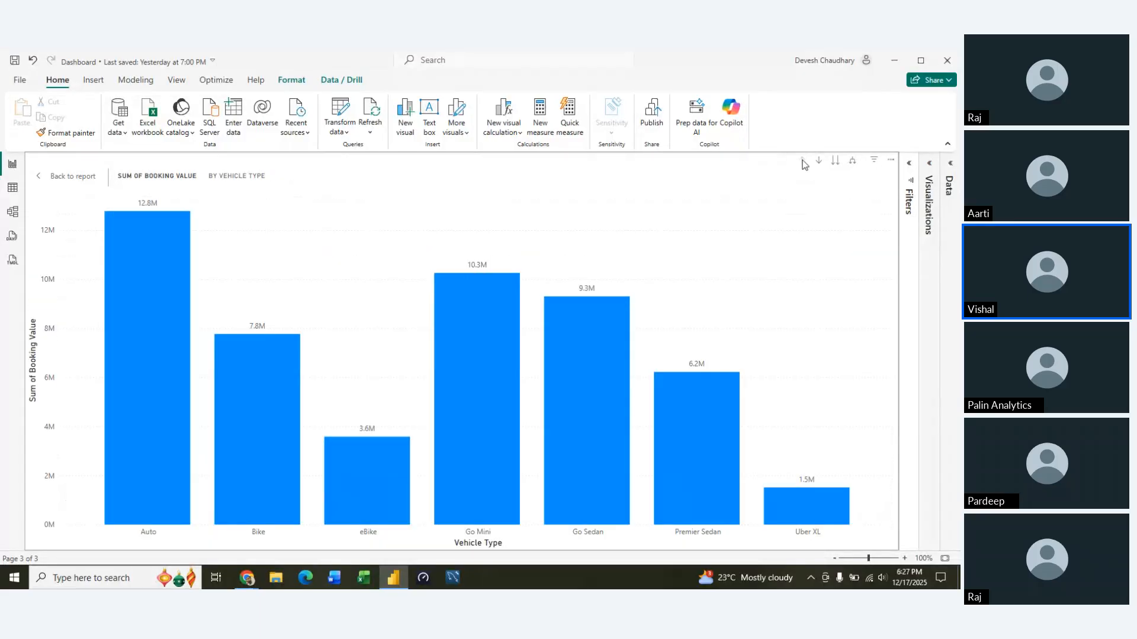
Step: View booking value by Pickup Location and by Drop Location alone using next-level navigation, and return to Vehicle Type
left_click(836, 163)
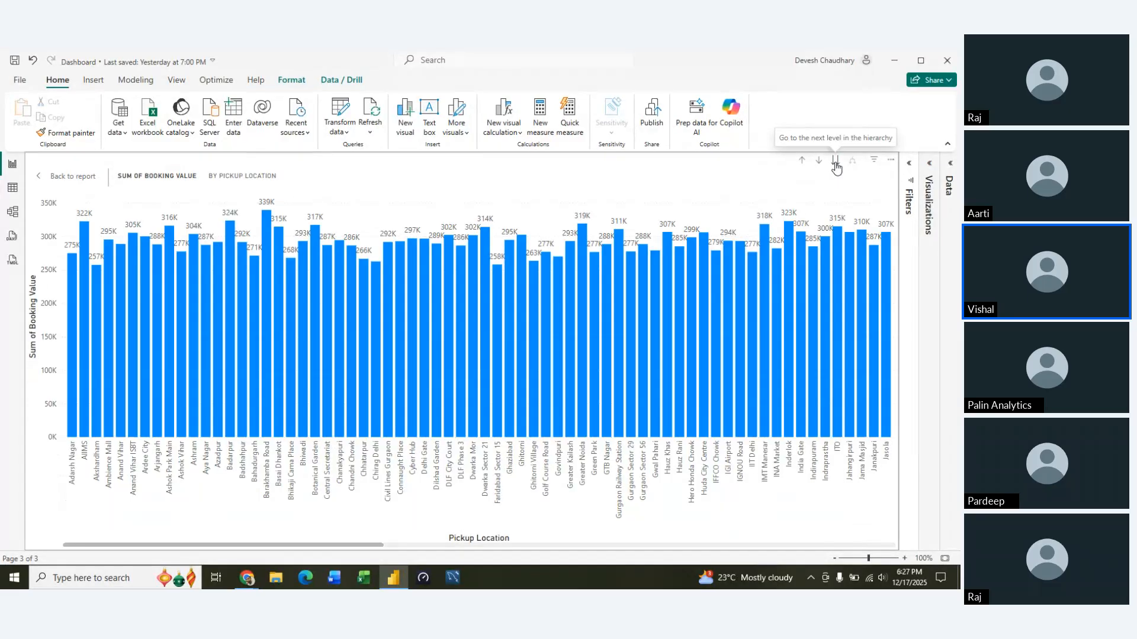
left_click(836, 164)
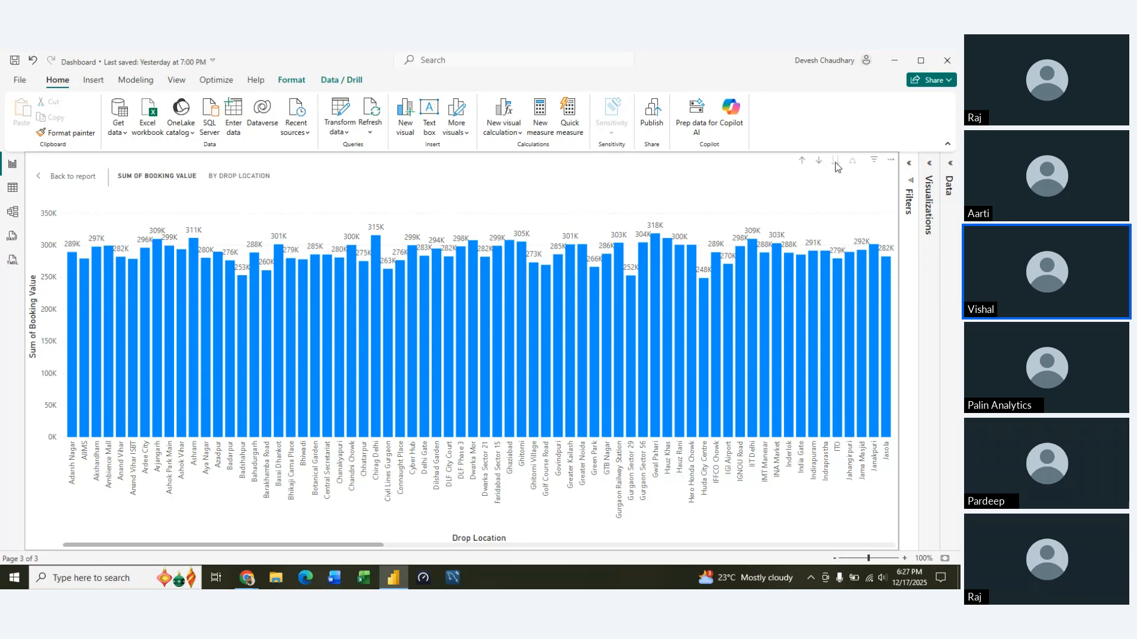
left_click(802, 162)
left_click(802, 163)
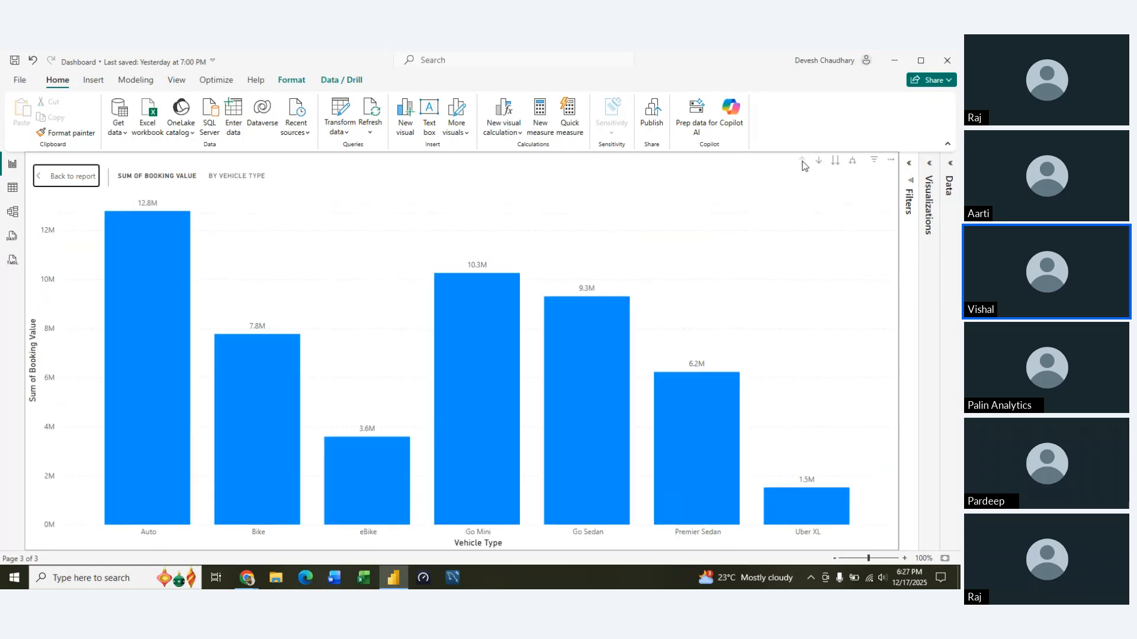
Step: Turn on drill-down mode and drill into the Uber XL column to its pickup locations
left_click(818, 161)
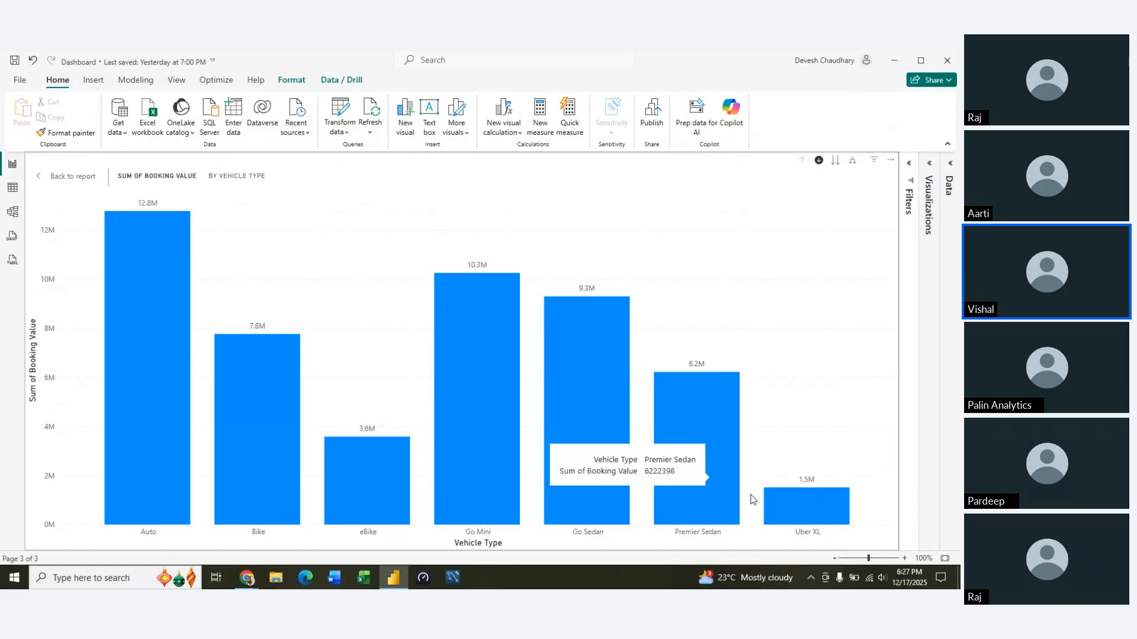
left_click(820, 521)
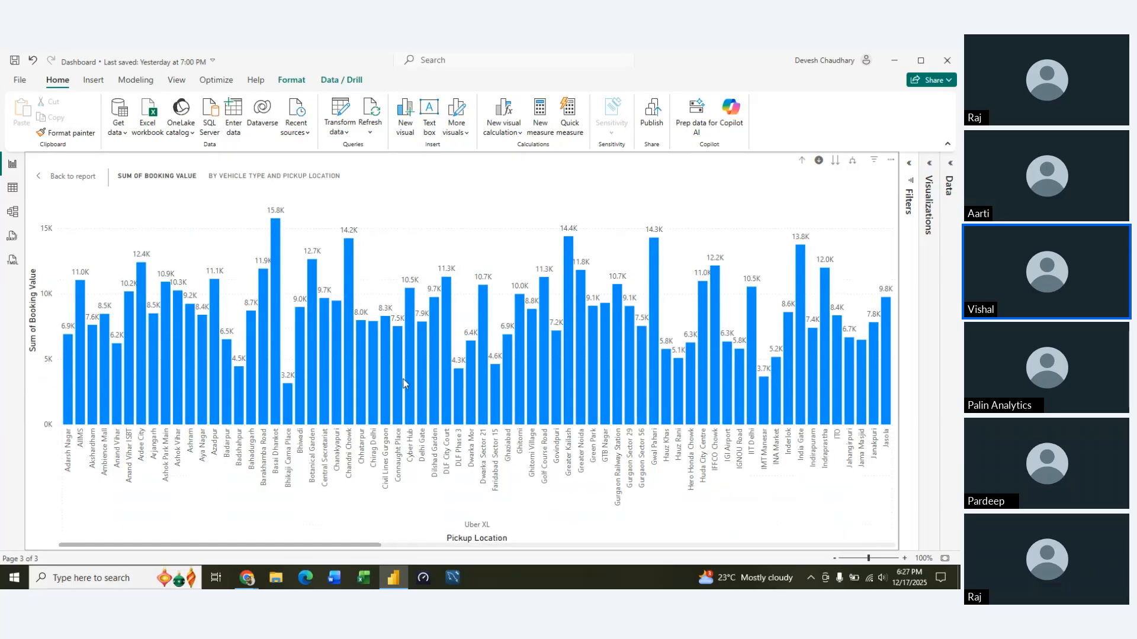
Step: Drill into the Cyber Hub pickup column to view its Uber XL booking value by drop location
mouse_move(409, 381)
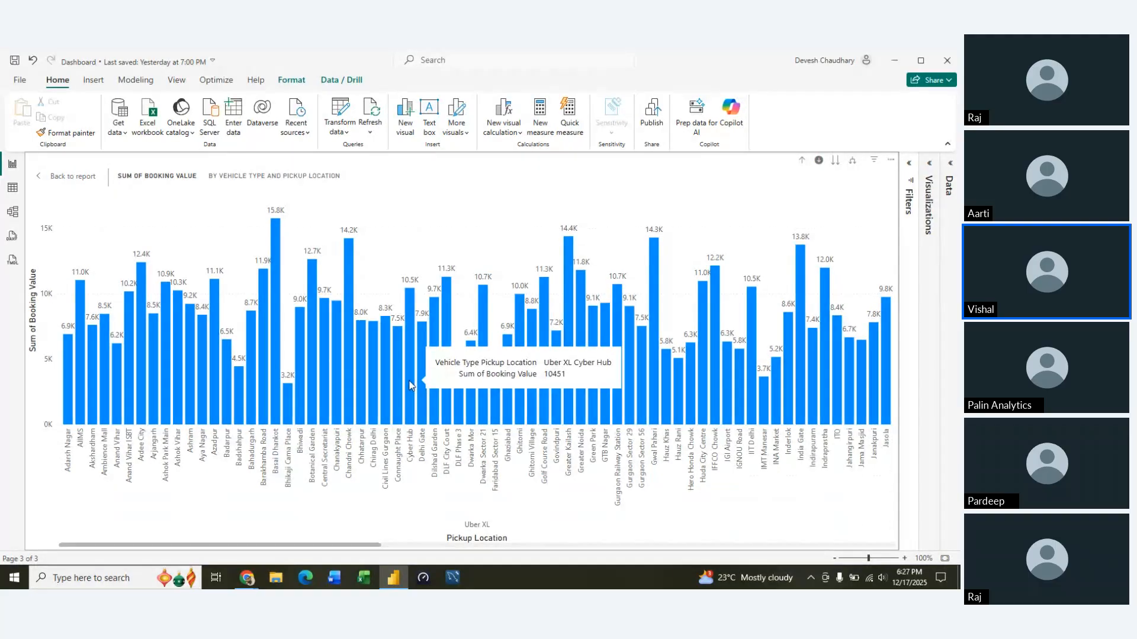
left_click(409, 384)
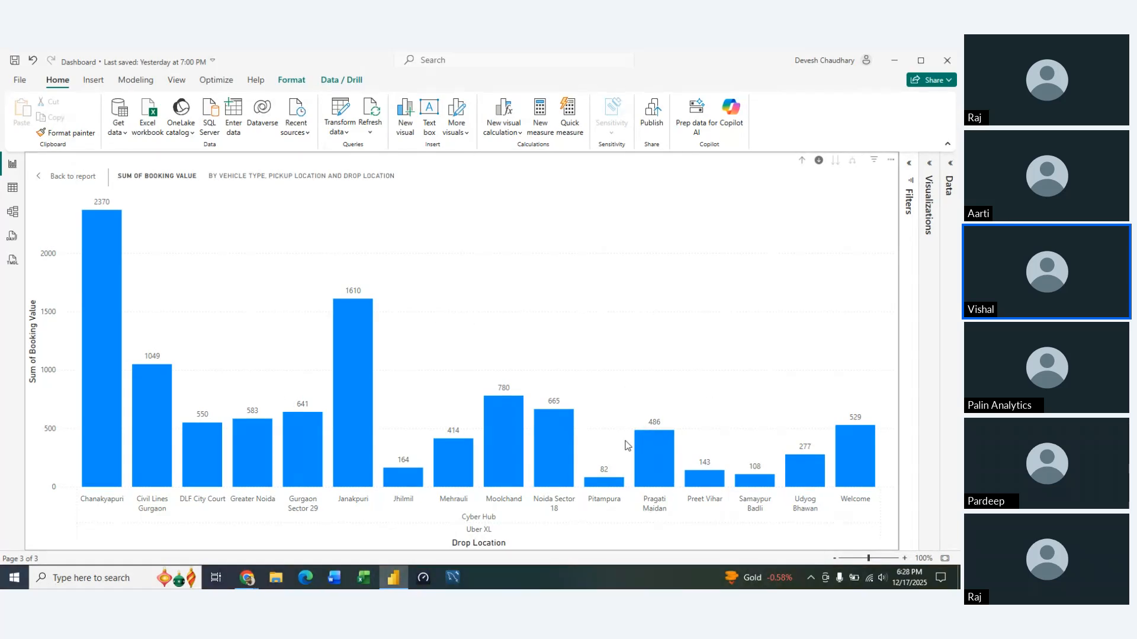
mouse_move(610, 480)
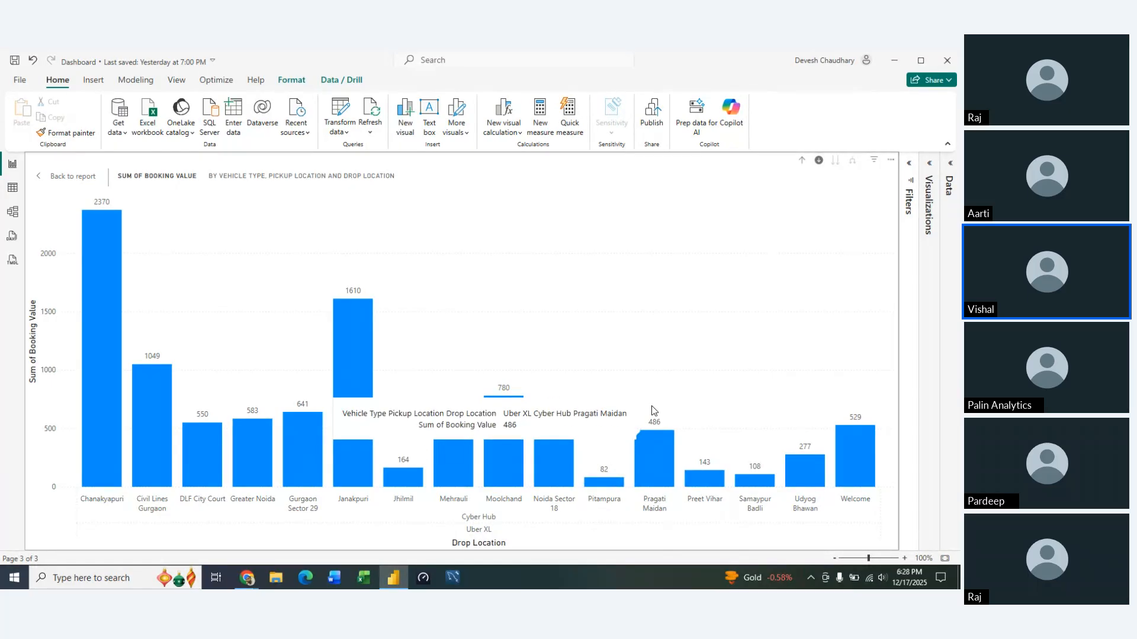
Step: Show the Pitampura data point as a table to view its underlying booking records, and return to the report
right_click(604, 487)
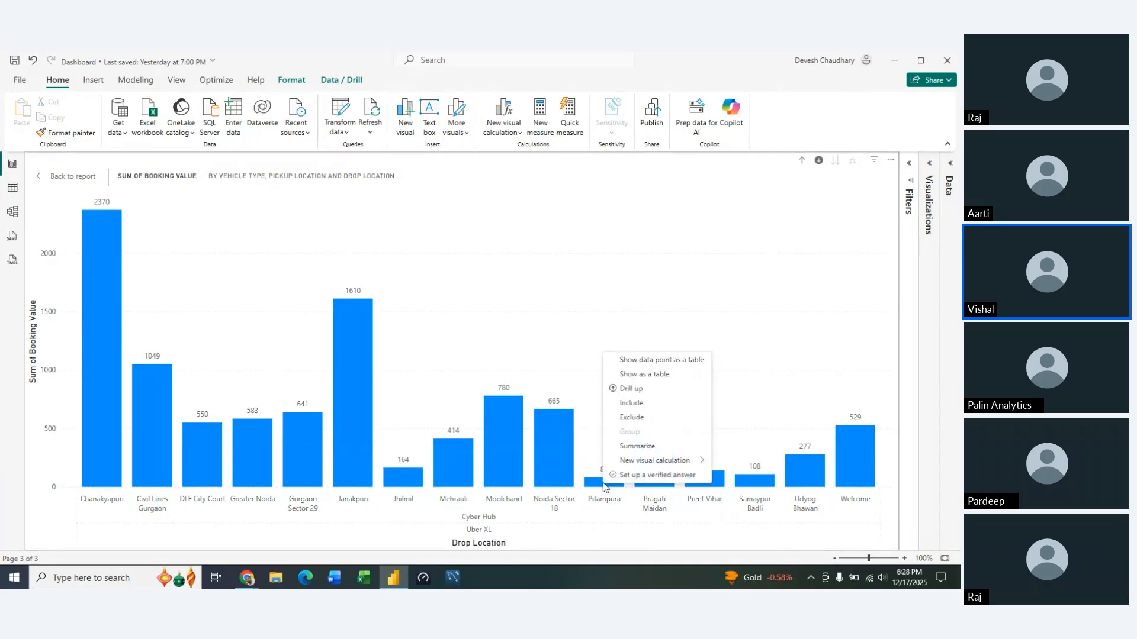
left_click(599, 406)
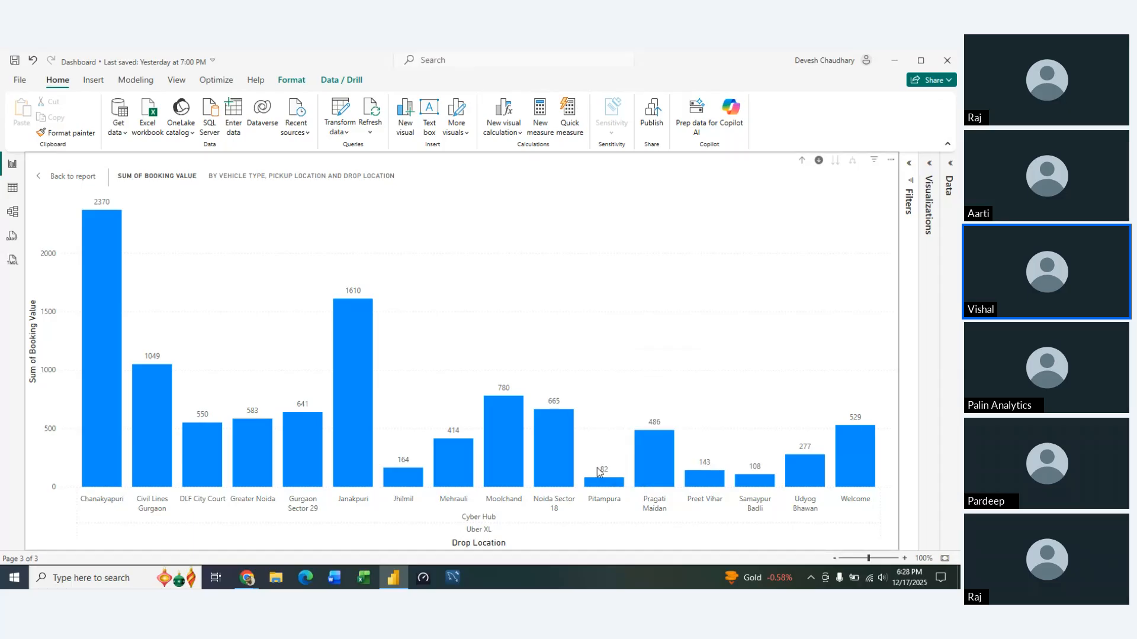
right_click(600, 483)
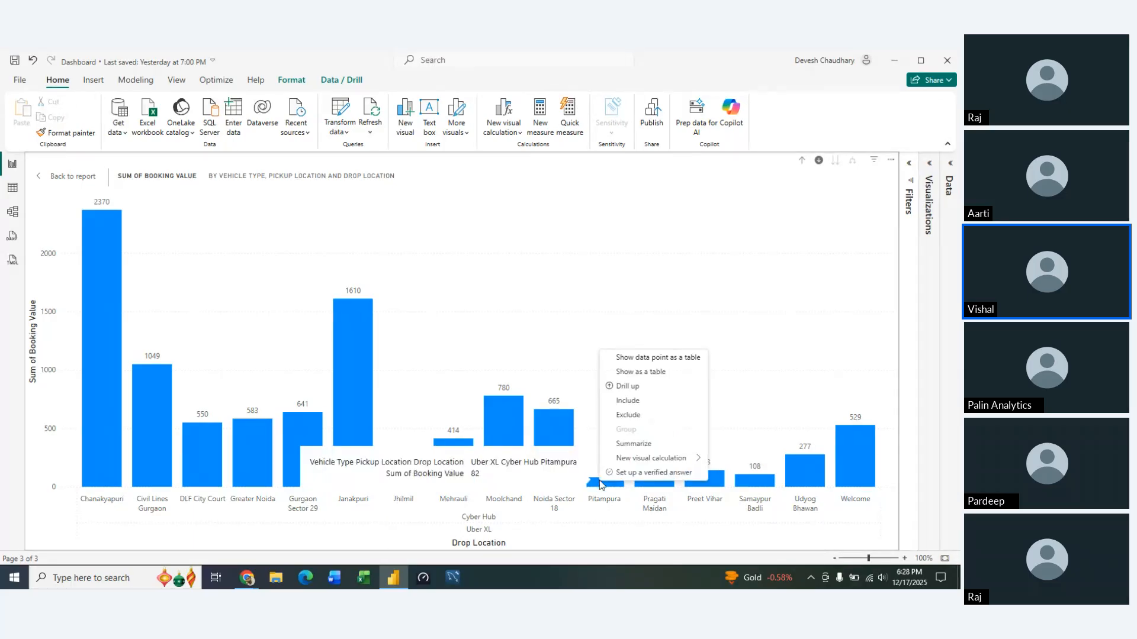
left_click(573, 367)
mouse_move(405, 485)
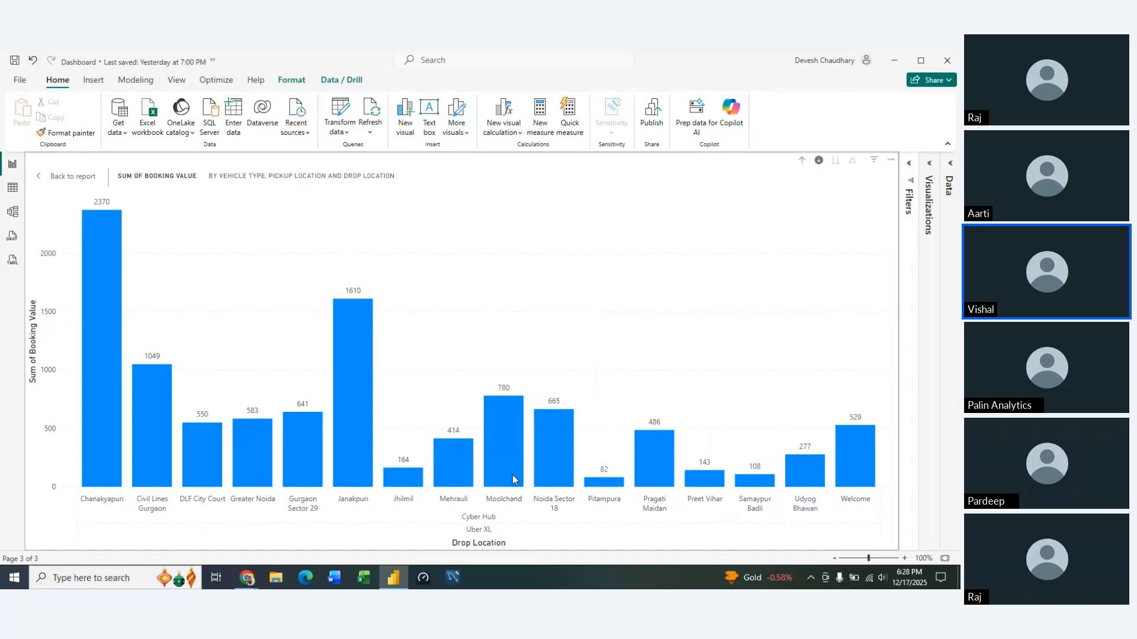
key("ctrl")
right_click(610, 487)
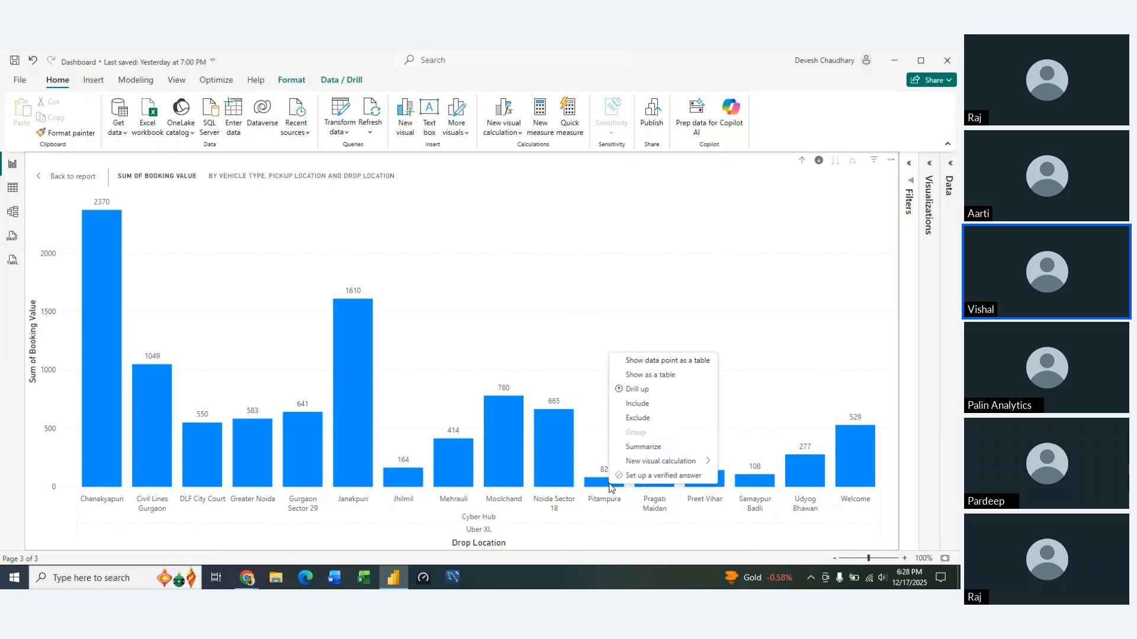
left_click(679, 368)
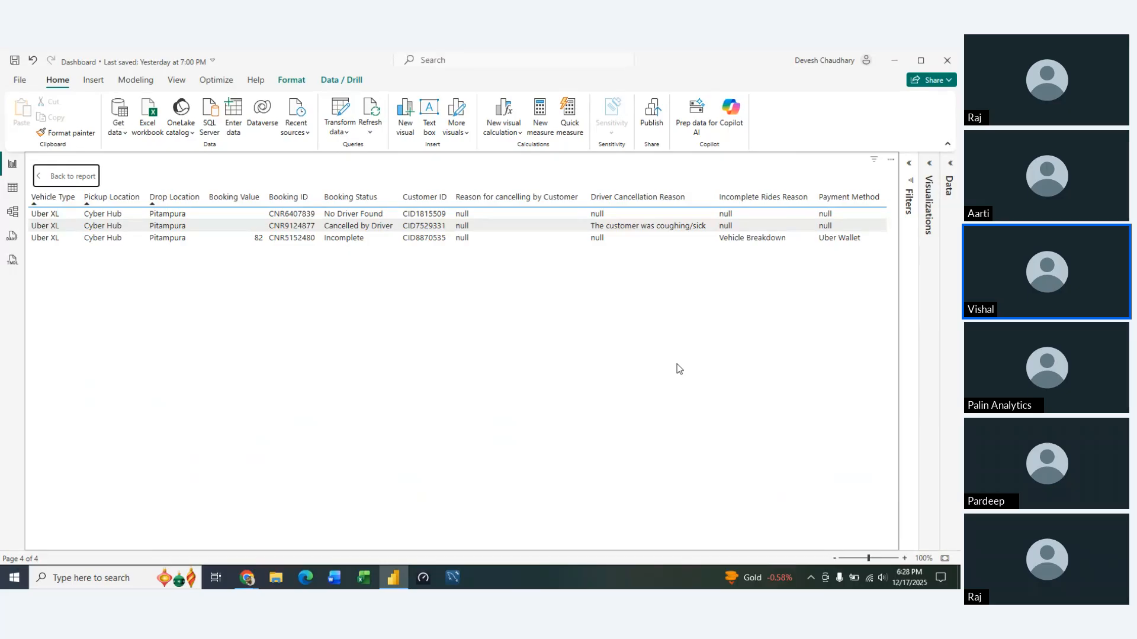
left_click(59, 188)
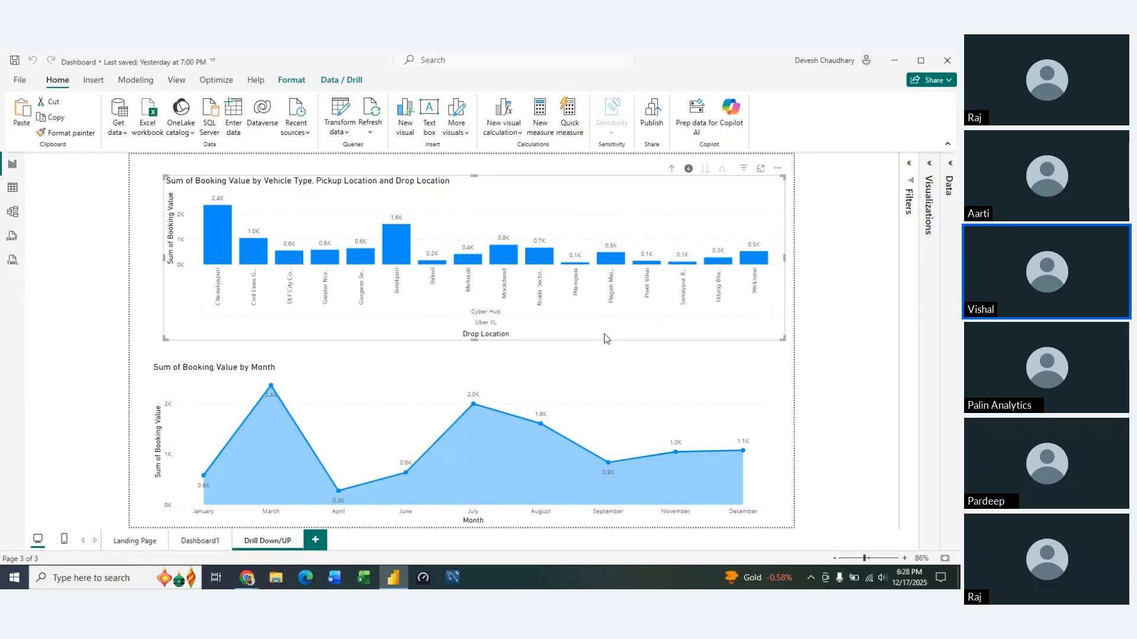
Step: Open the column chart in focus mode and show its data as a table
left_click(760, 170)
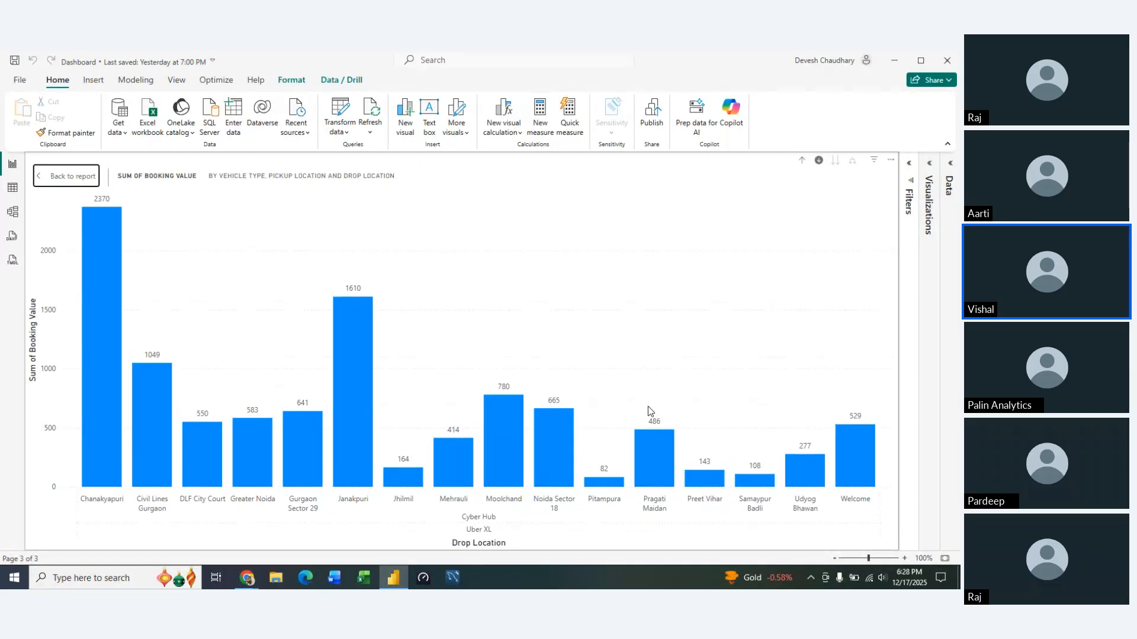
right_click(612, 484)
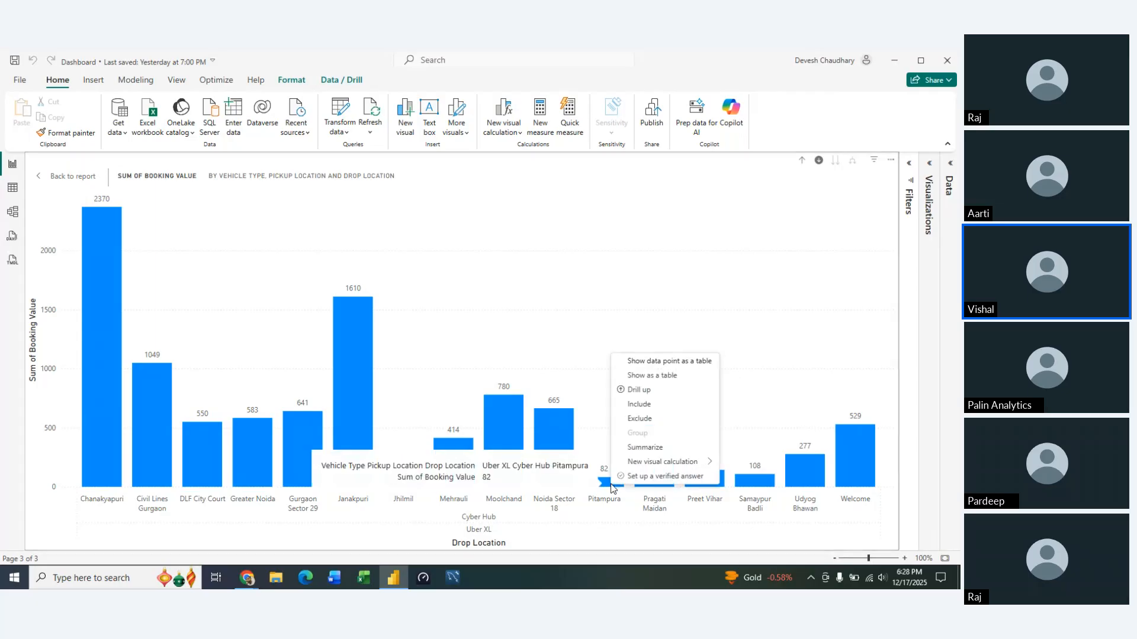
left_click(657, 377)
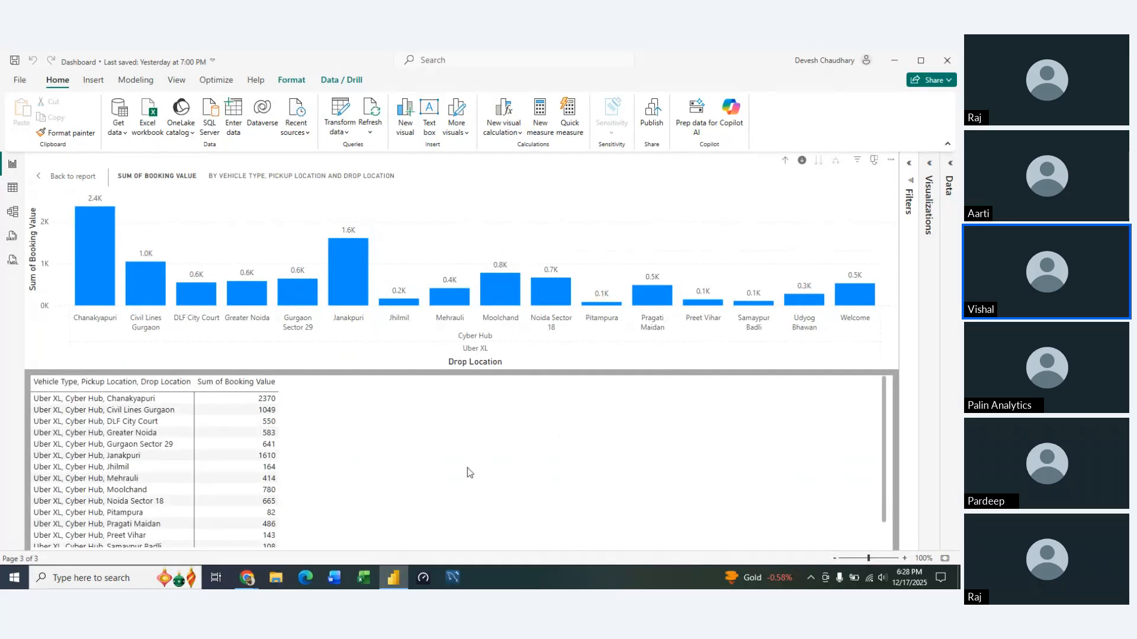
Step: Look through the booking value rows for the Cyber Hub drop locations and return to the report
scroll(413, 490, "down", 2)
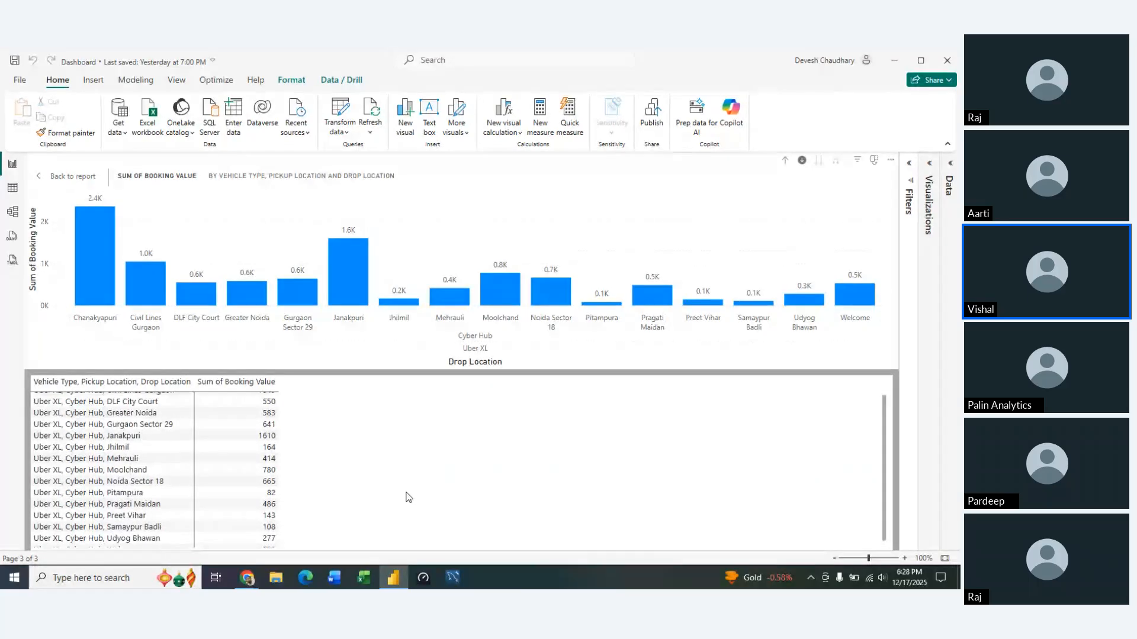
scroll(408, 486, "up", 2)
scroll(407, 485, "down", 2)
scroll(408, 486, "up", 2)
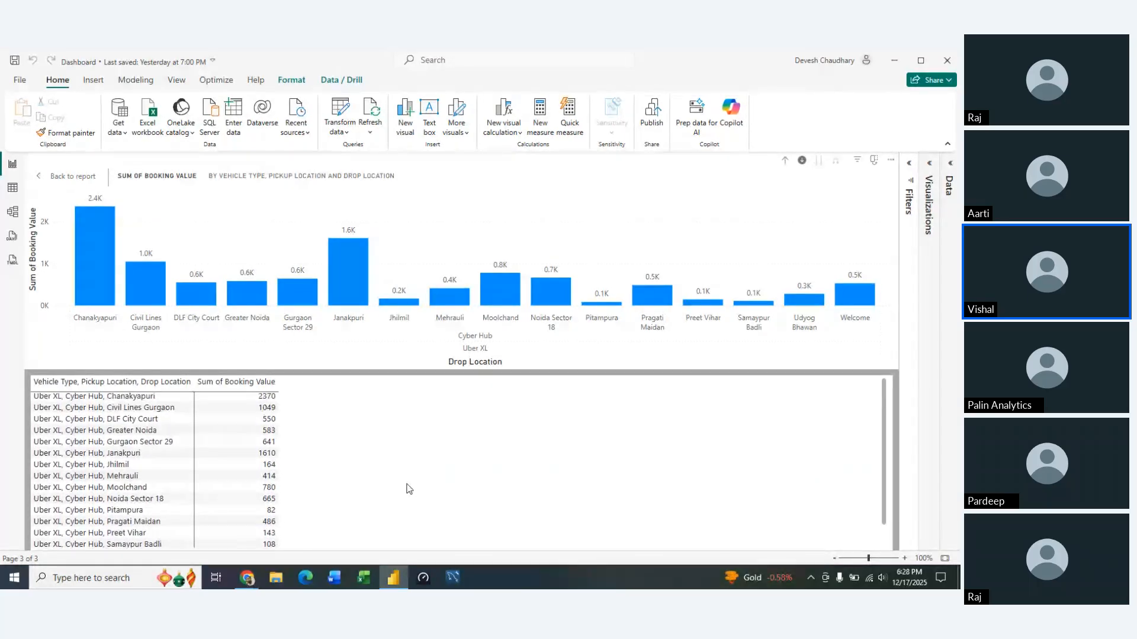
scroll(407, 486, "down", 2)
scroll(408, 489, "up", 1)
scroll(406, 489, "up", 2)
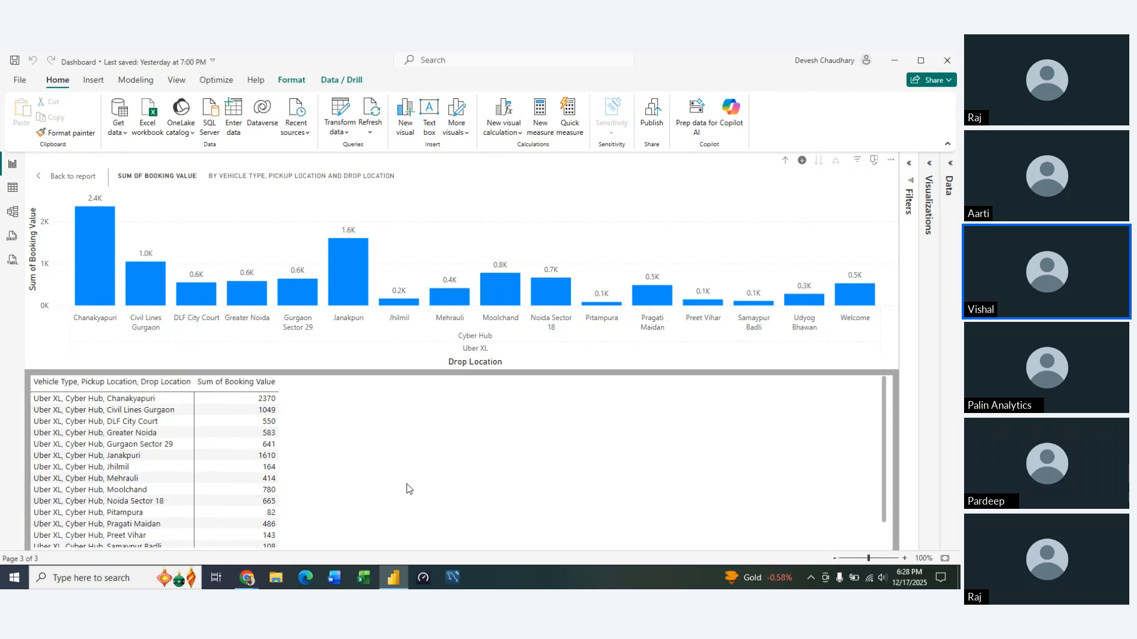
scroll(406, 489, "down", 2)
scroll(407, 488, "up", 2)
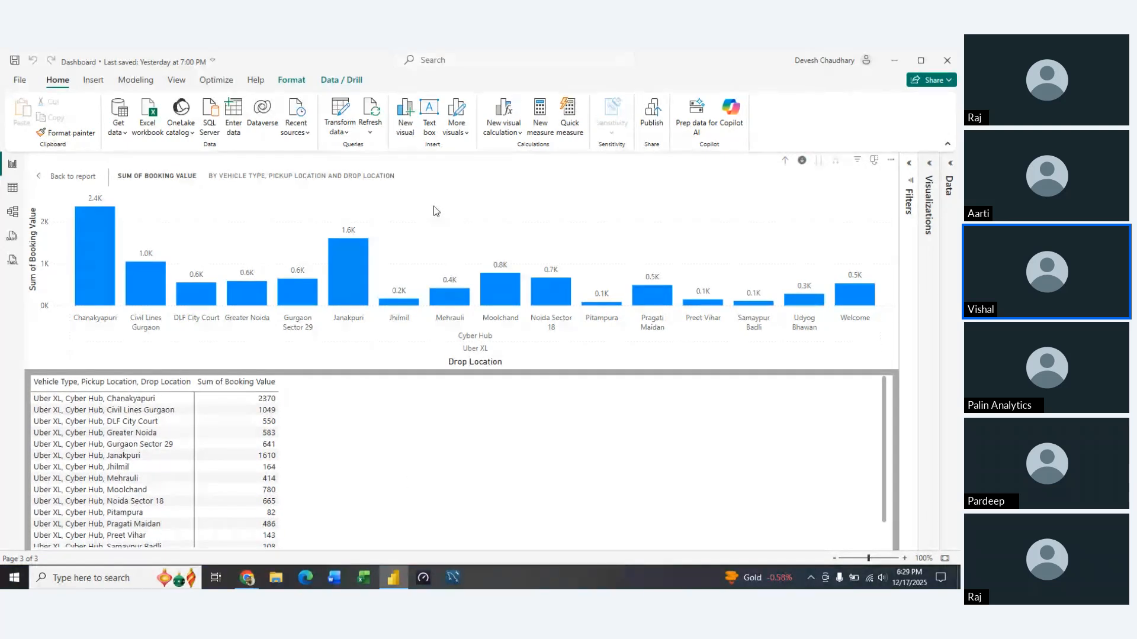
left_click(73, 176)
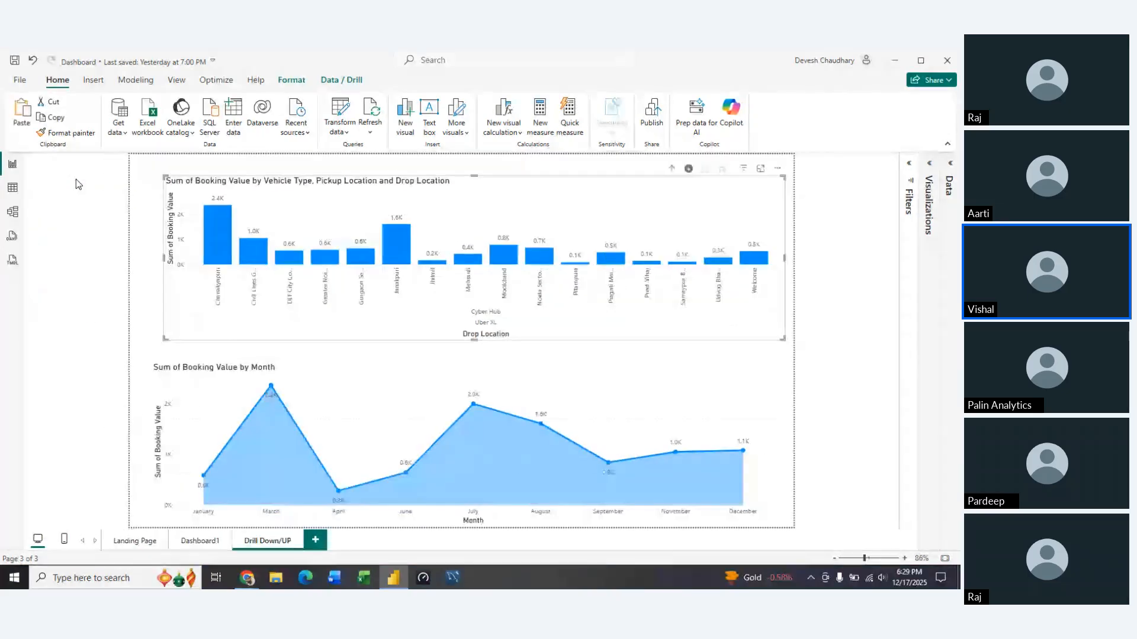
Step: Include only the Janakpuri drop location in the column chart and undo the inclusion
left_click(778, 170)
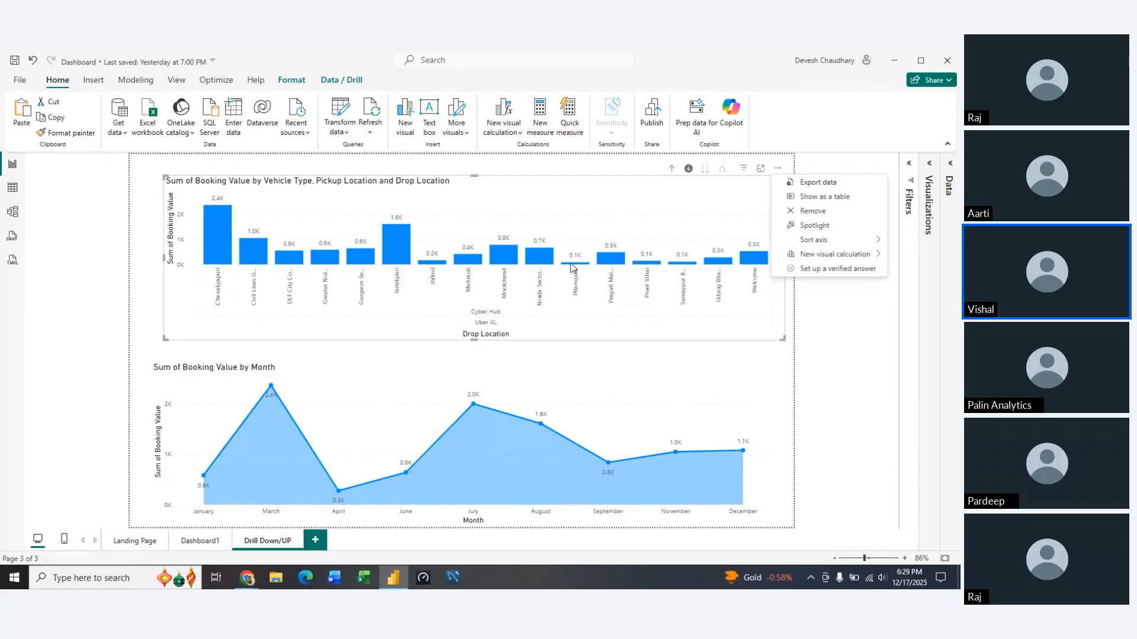
key("Escape")
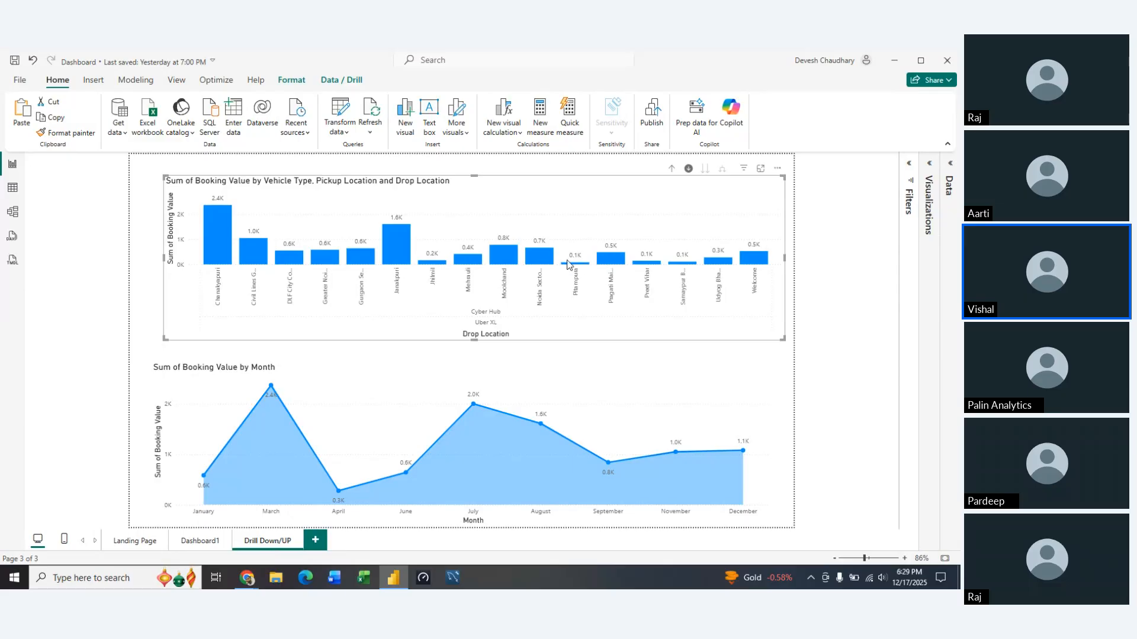
right_click(402, 251)
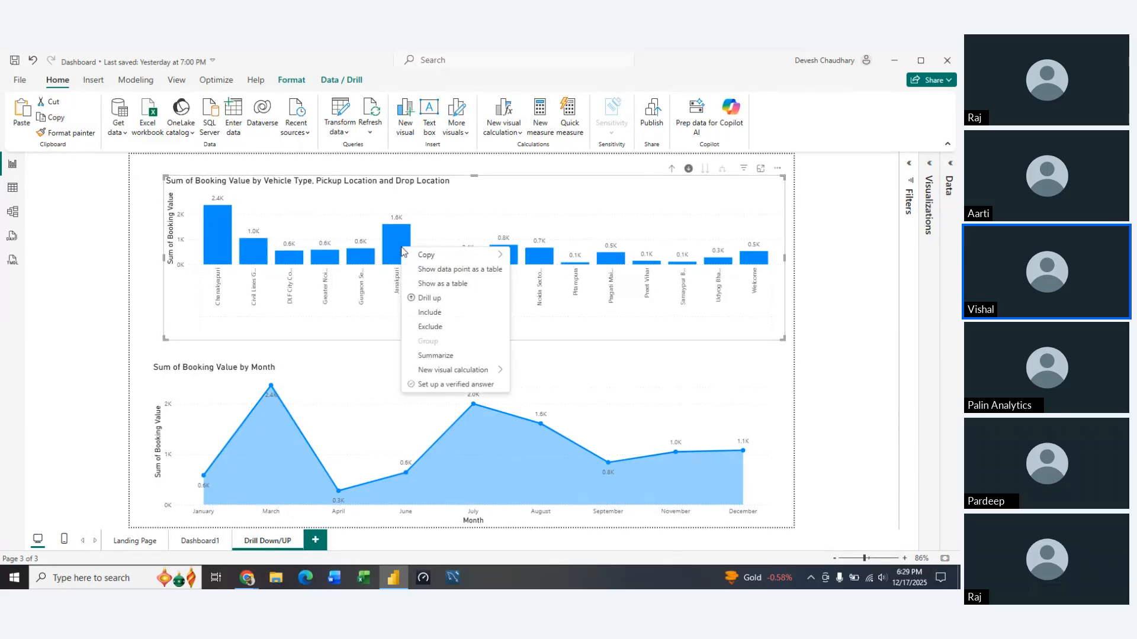
left_click(427, 313)
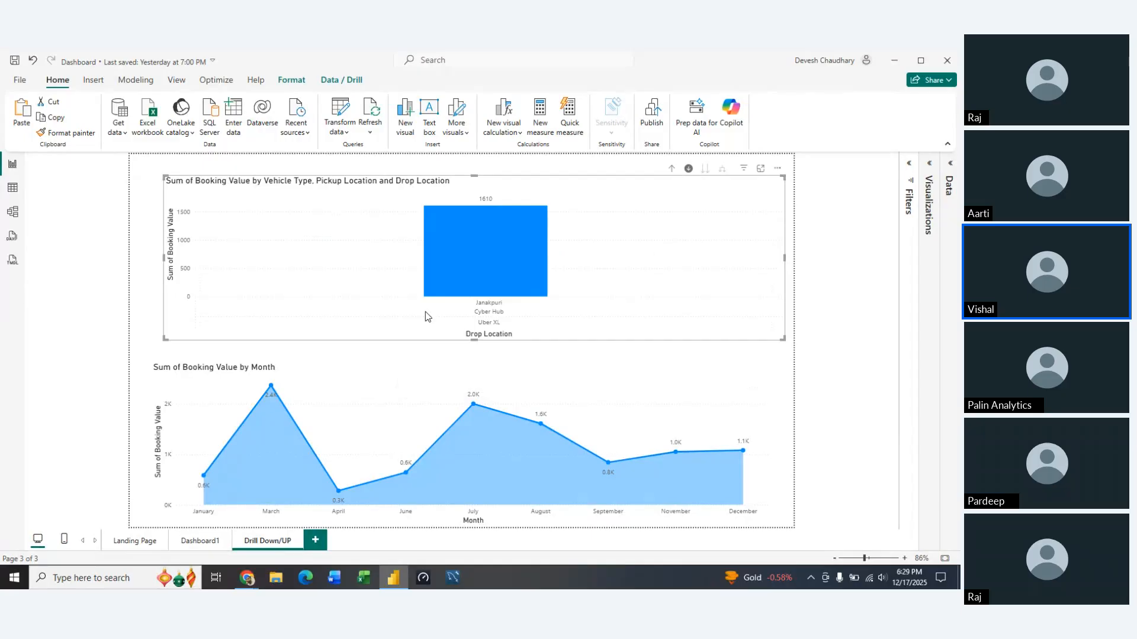
key("ctrl+z")
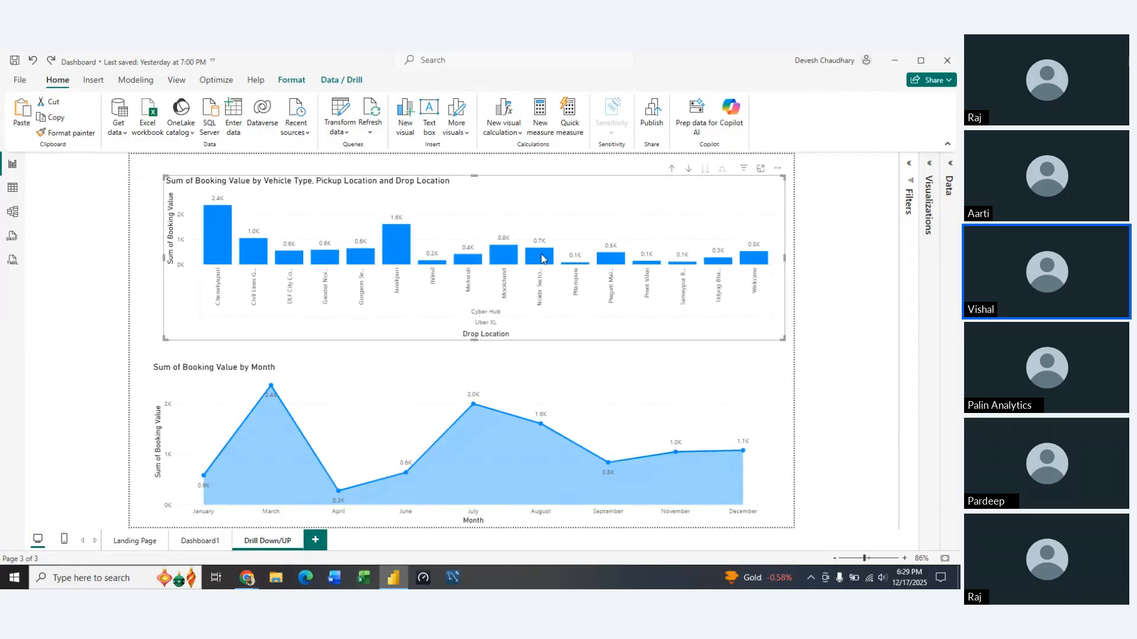
Step: Cross-filter the monthly chart by selecting the Jhilmil, Pitampura and Samaypur Badli columns, and clear the selection
right_click(579, 268)
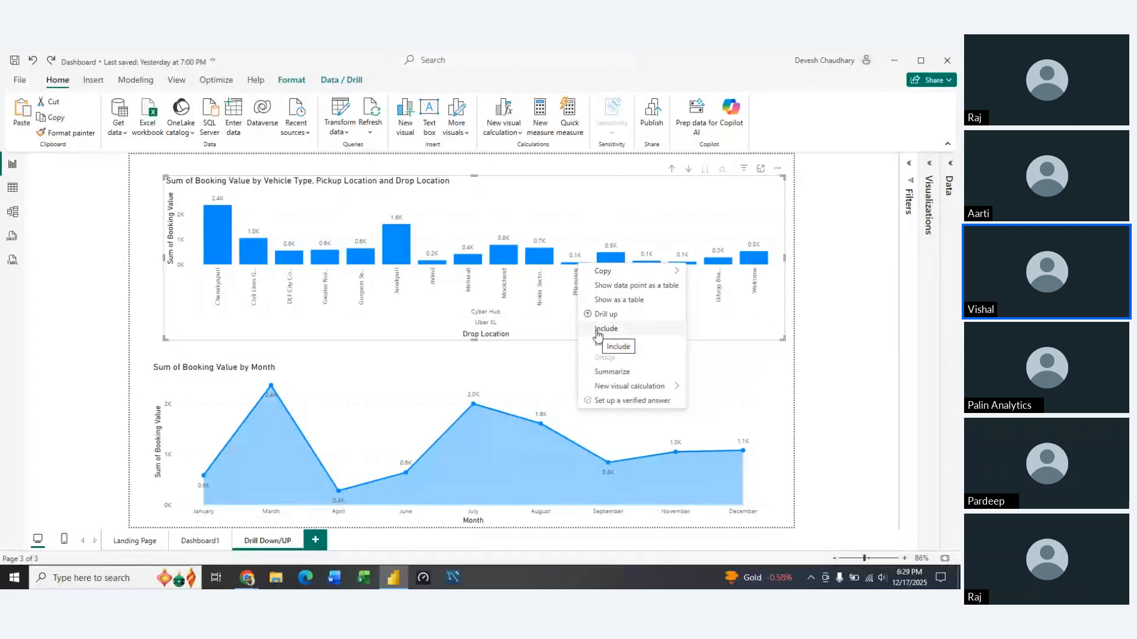
right_click(442, 266)
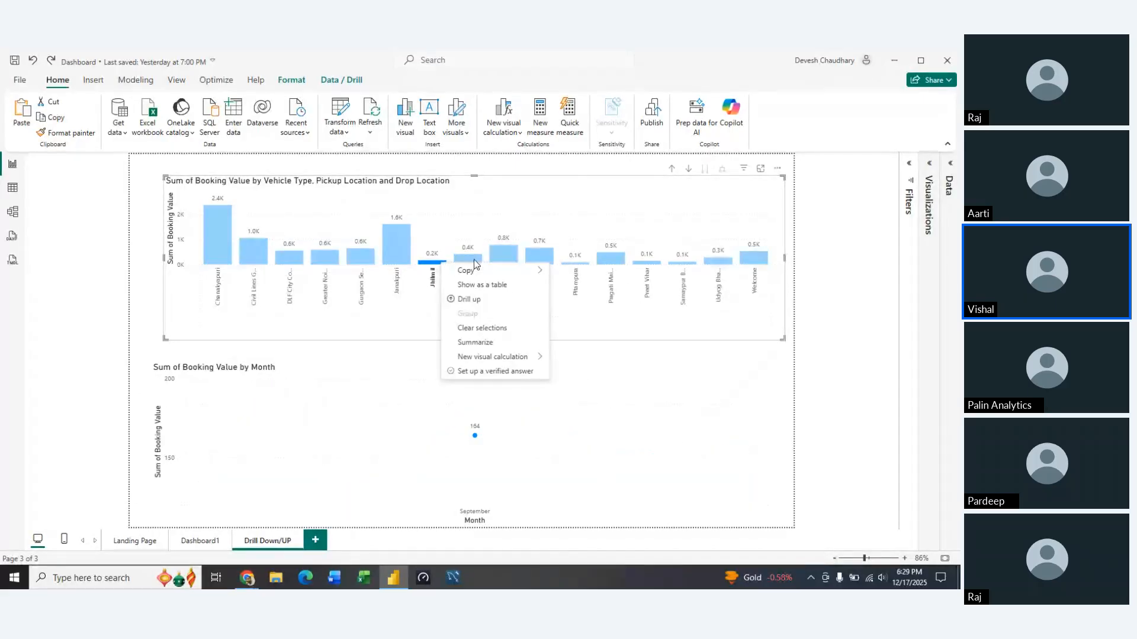
left_click(584, 265, "ctrl")
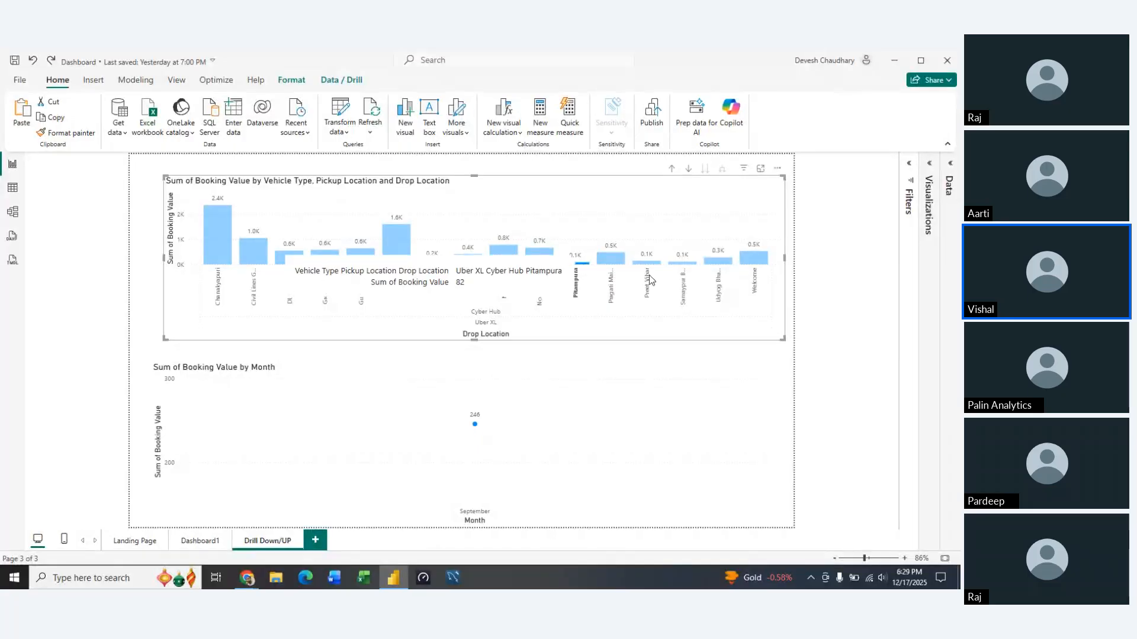
left_click(672, 264, "ctrl")
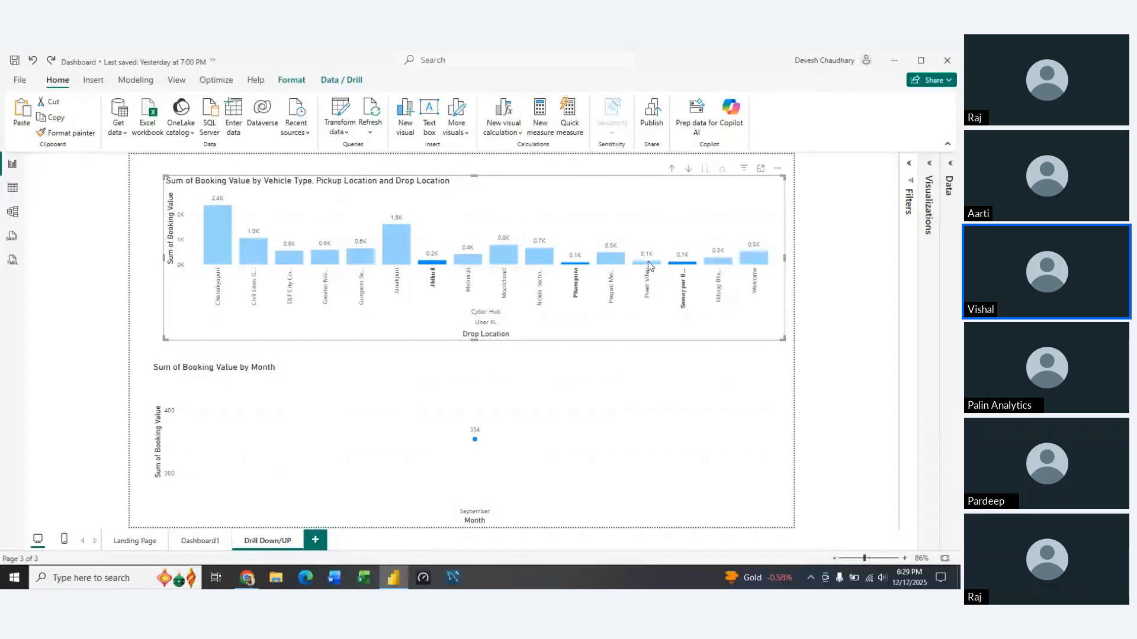
left_click(687, 264, "ctrl")
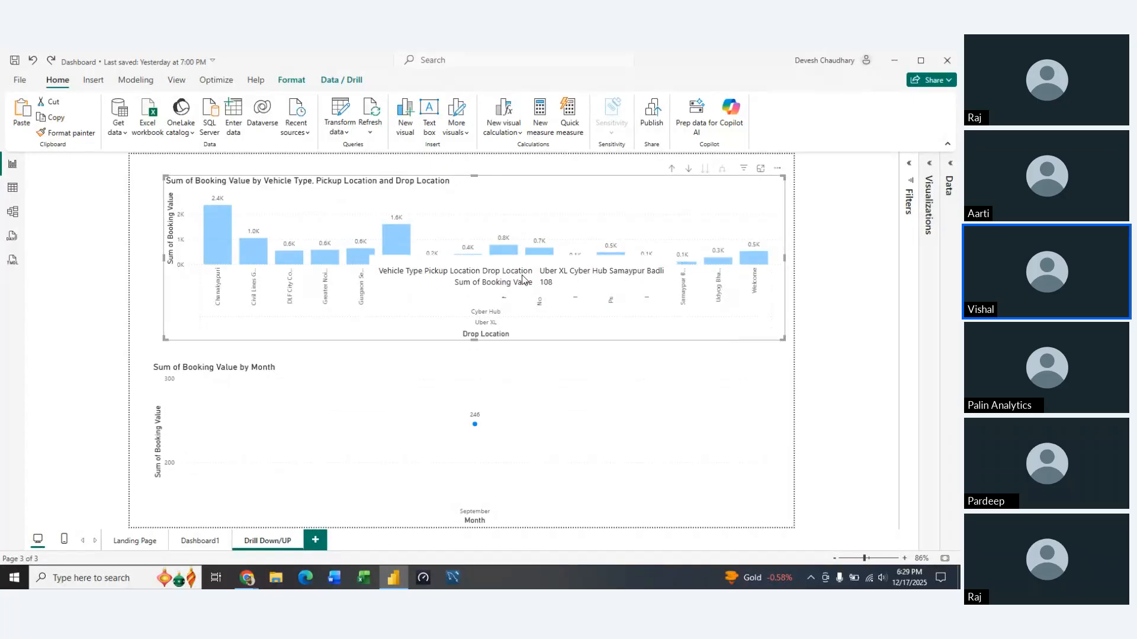
left_click(441, 263, "ctrl")
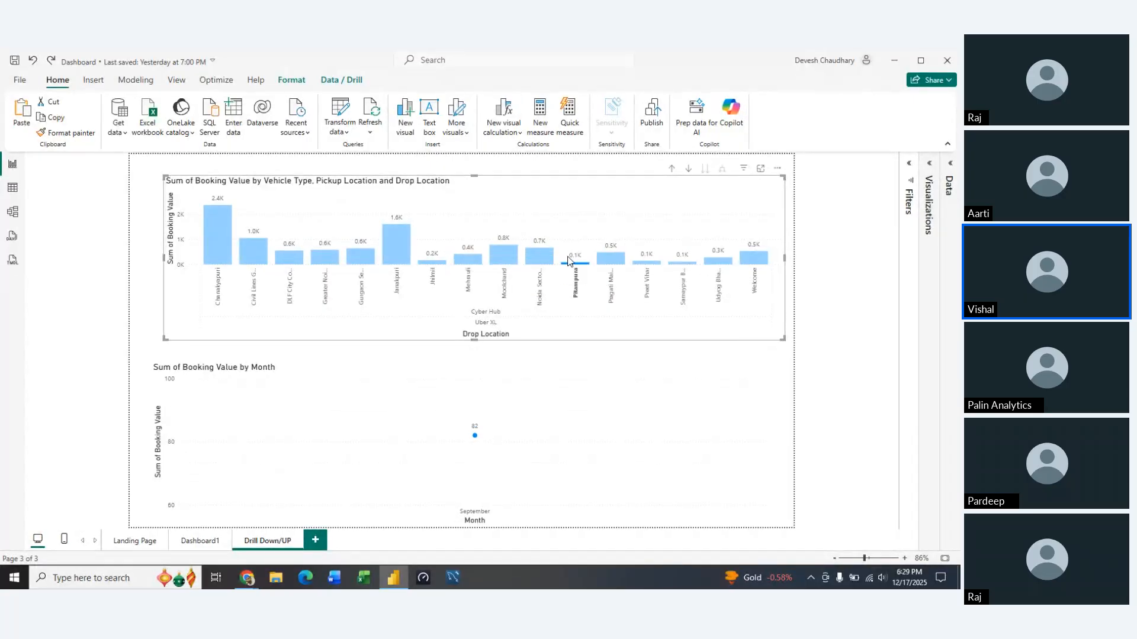
right_click(568, 265)
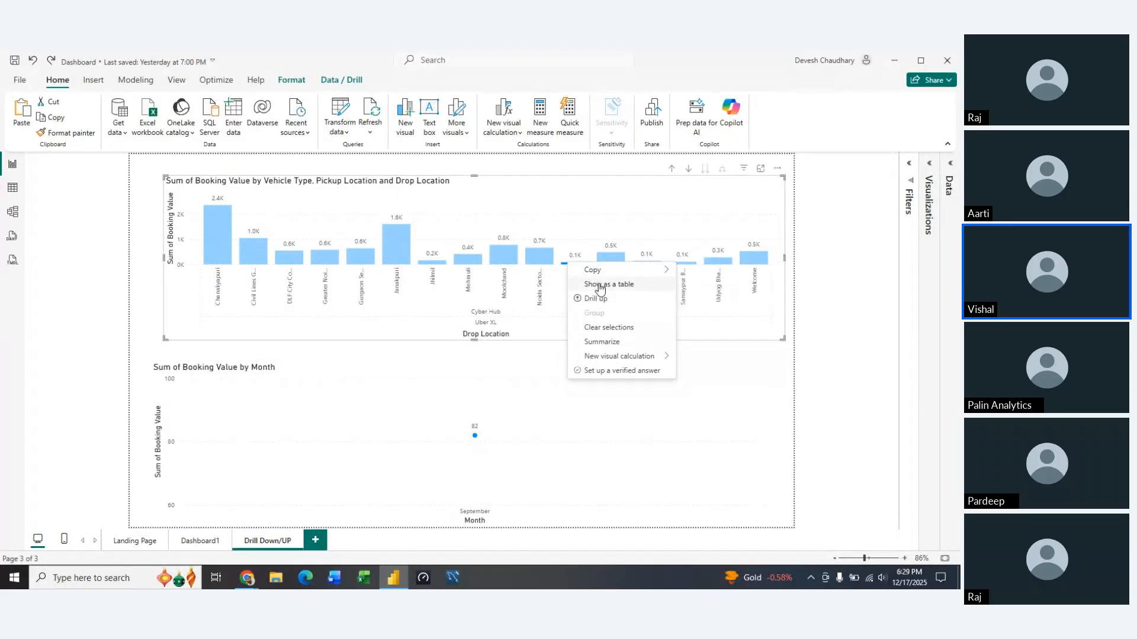
left_click(534, 314)
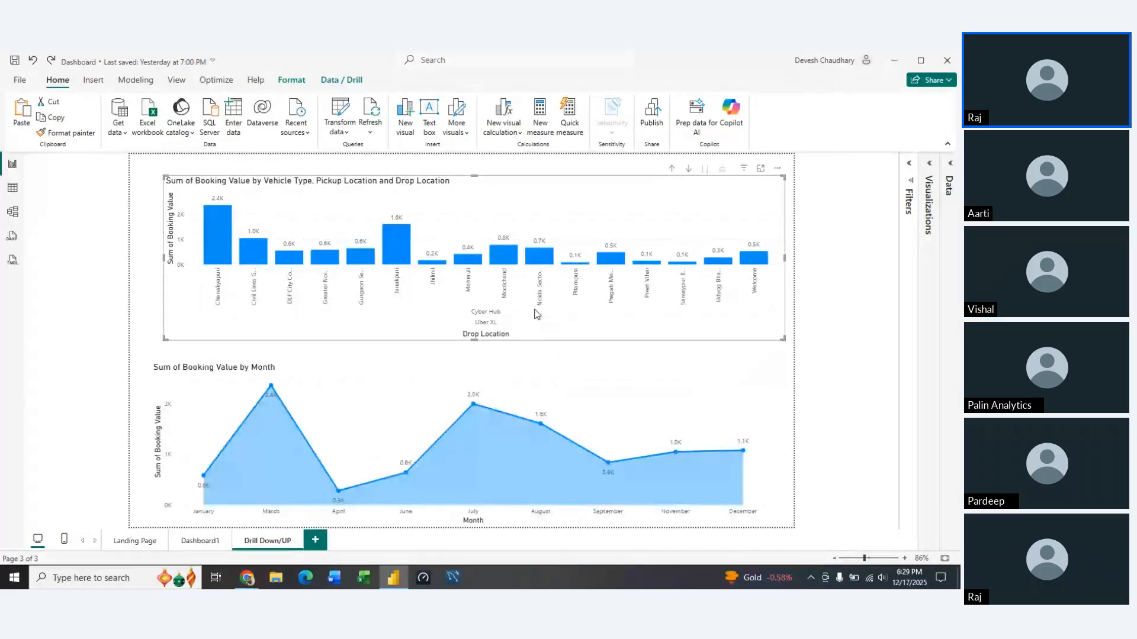
Step: Include only the Pitampura drop location in the booking value column chart
right_click(573, 266)
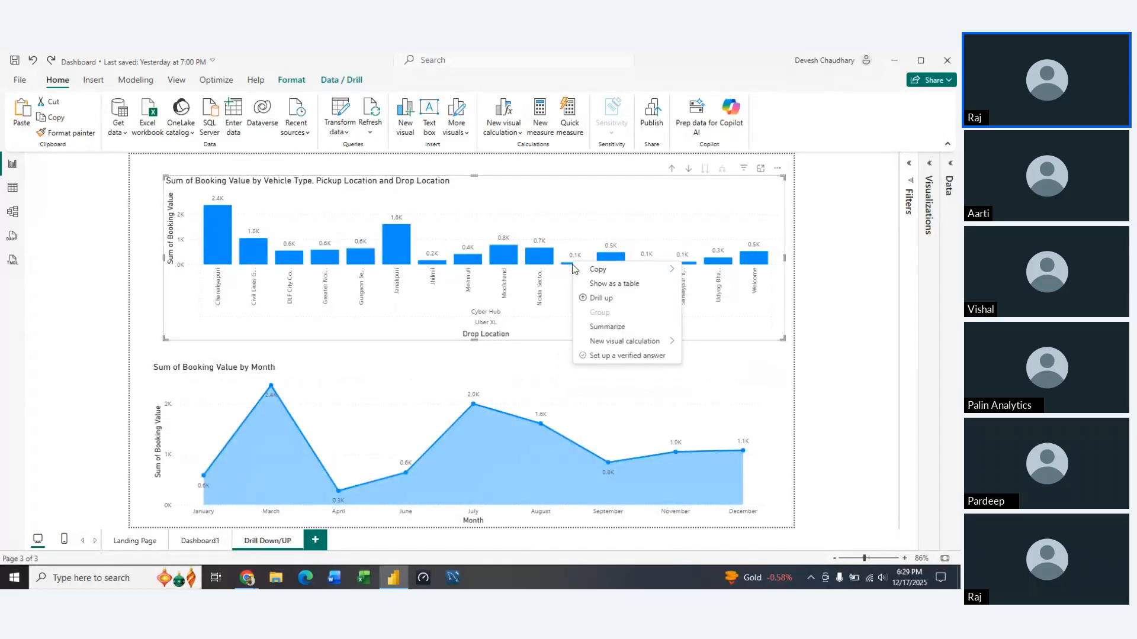
left_click(572, 264)
right_click(572, 266)
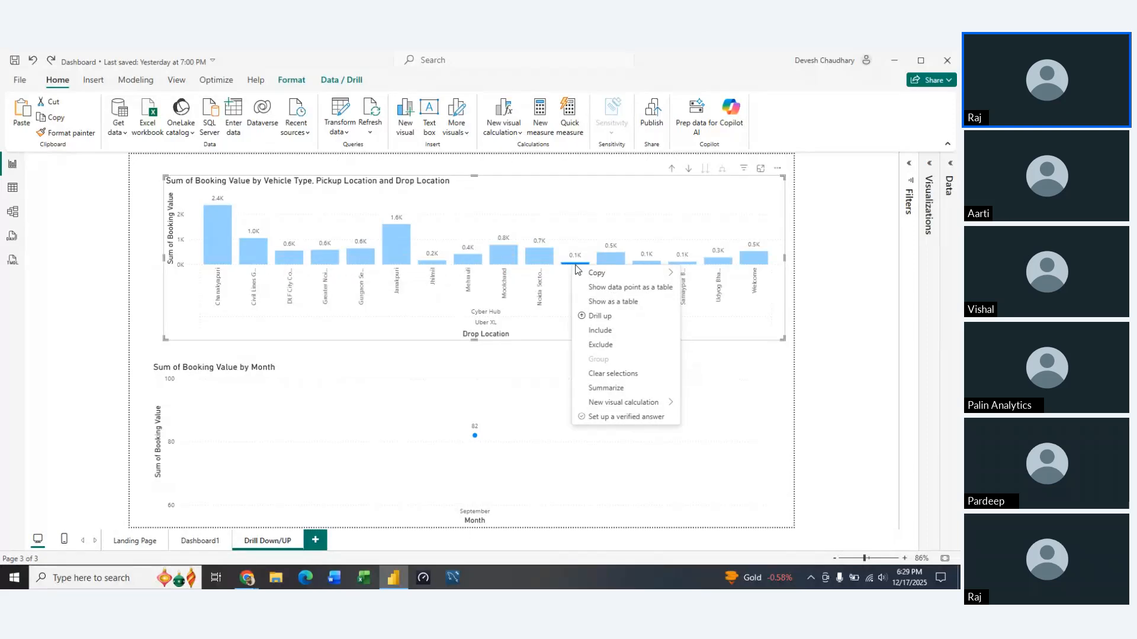
mouse_move(650, 276)
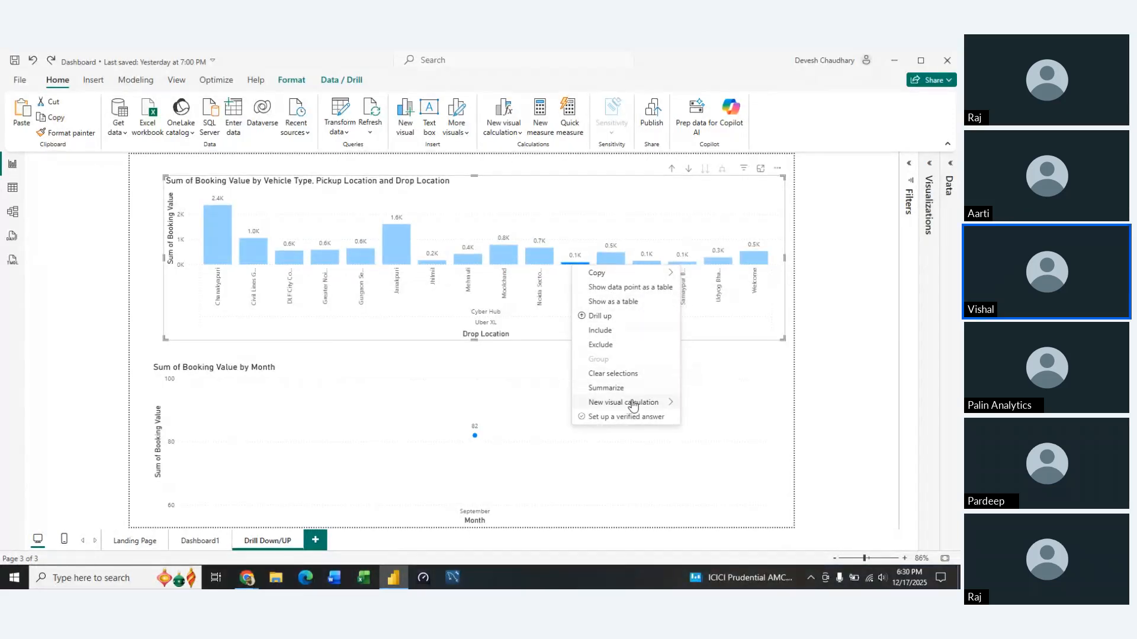
mouse_move(632, 405)
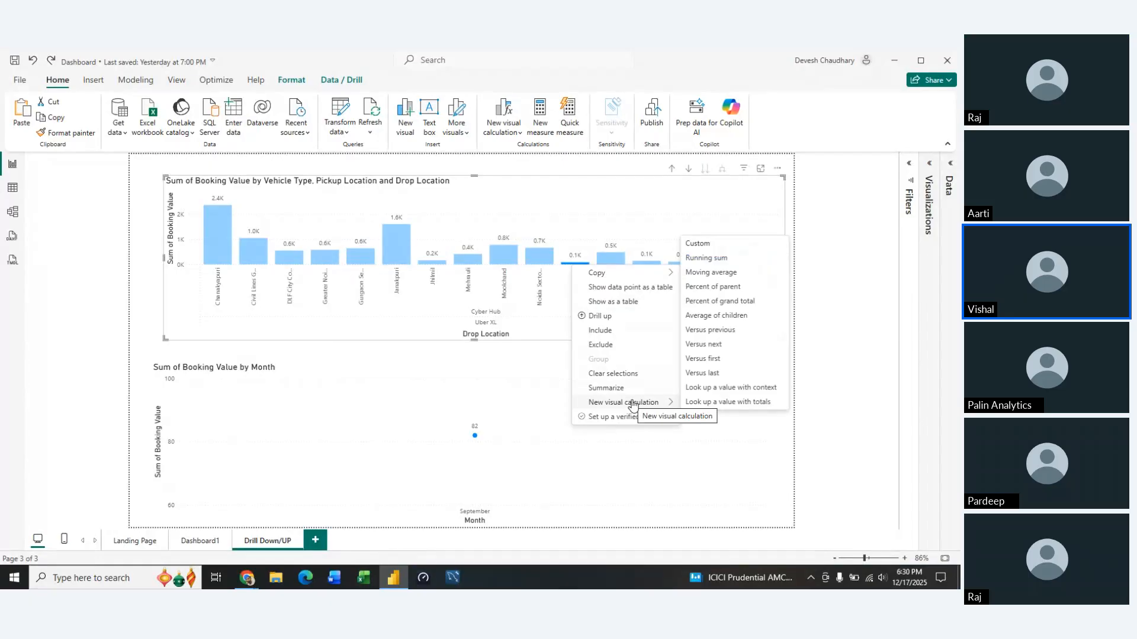
left_click(592, 330)
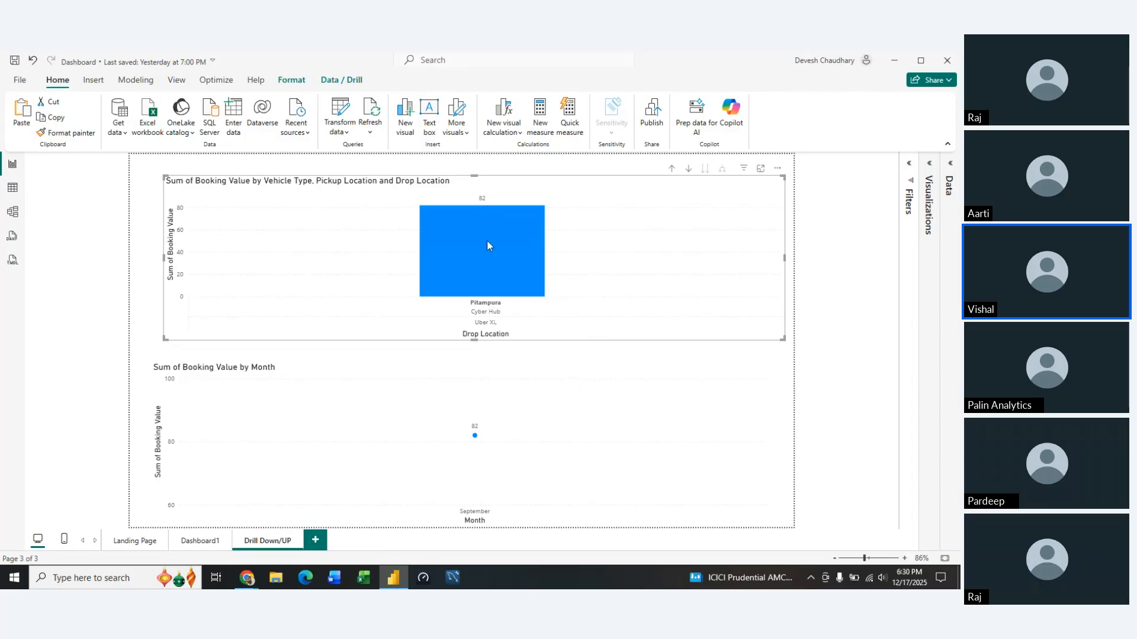
Step: Show the Pitampura column chart's data as a table and return to the report
right_click(488, 243)
mouse_move(542, 252)
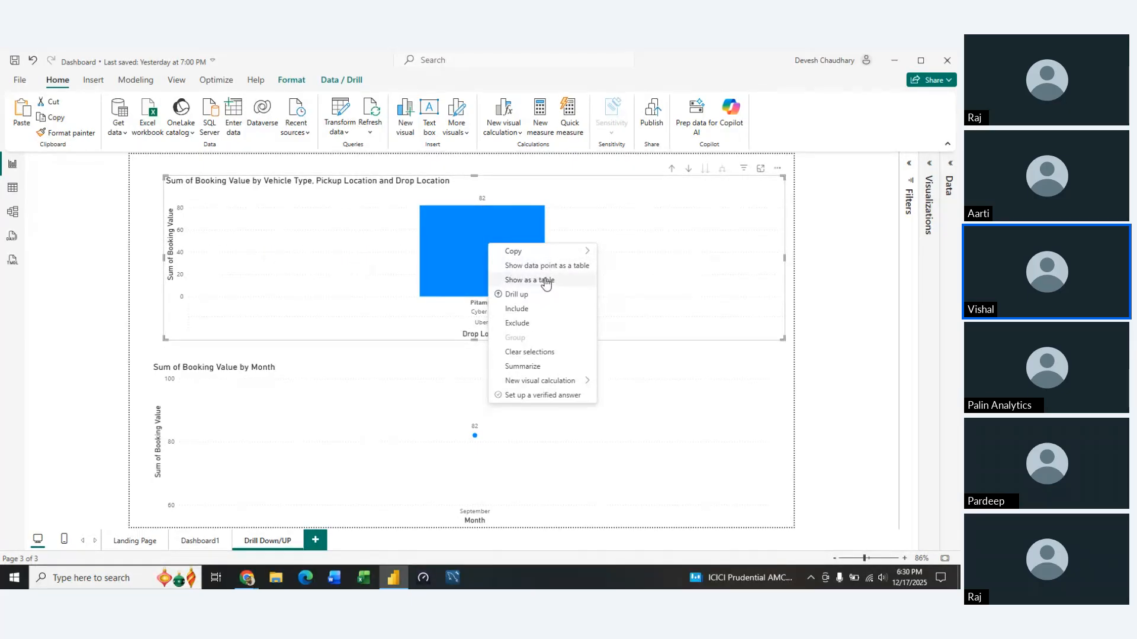
left_click(545, 280)
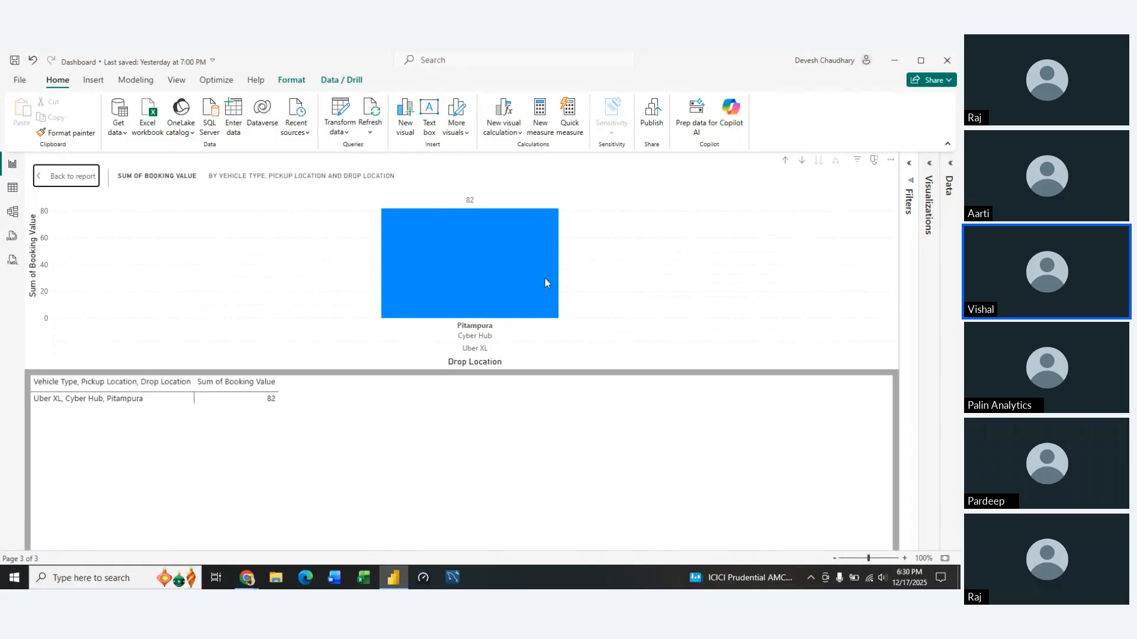
left_click(76, 179)
Step: Show the Pitampura data point as a table of its underlying booking records and return to the report
right_click(453, 239)
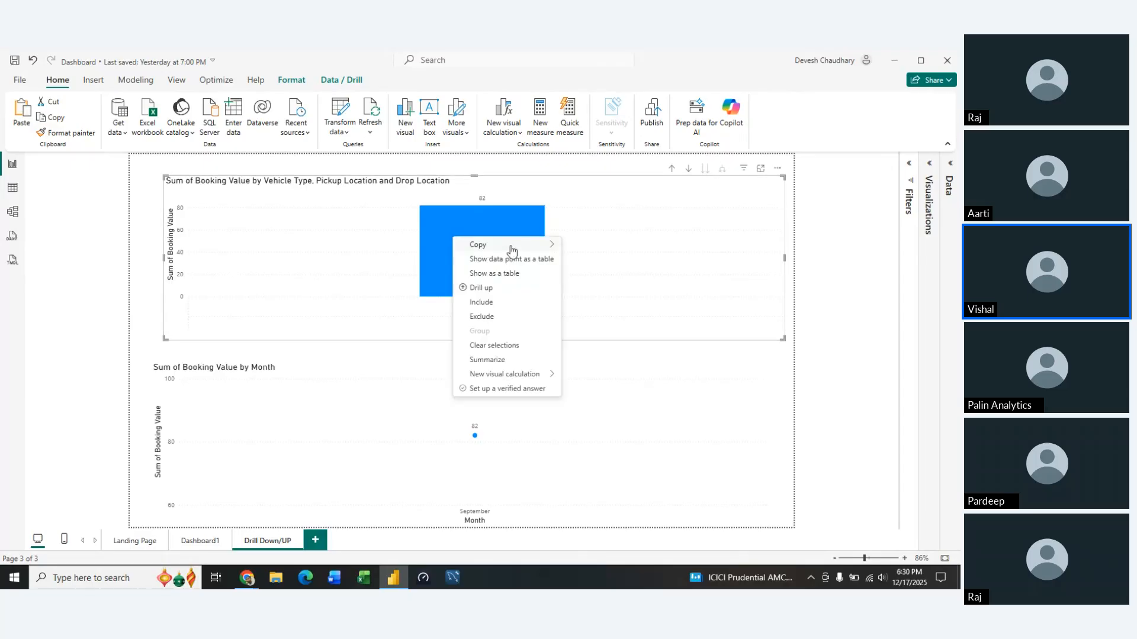
left_click(513, 268)
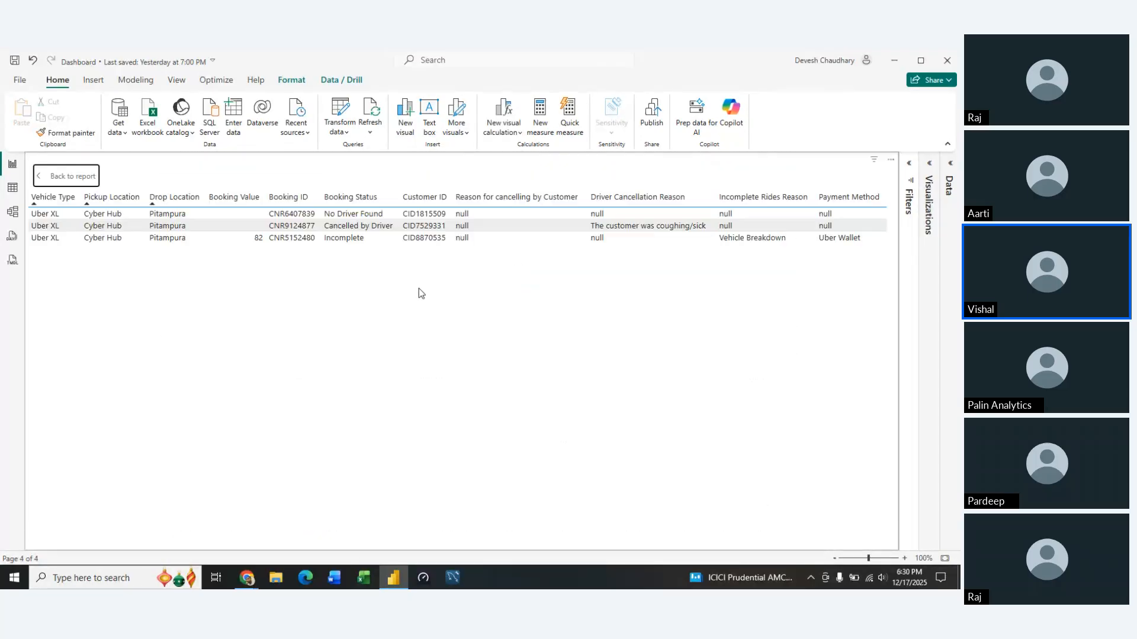
left_click(69, 178)
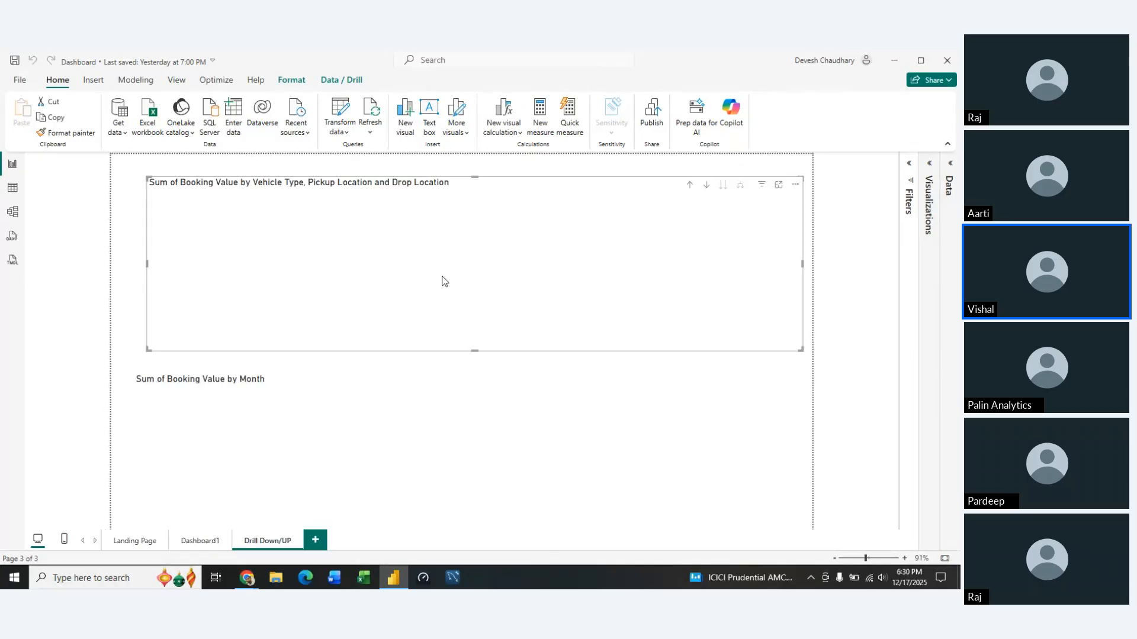
Step: Remove the Included filter from the booking value column chart and clear the selected bar
right_click(484, 228)
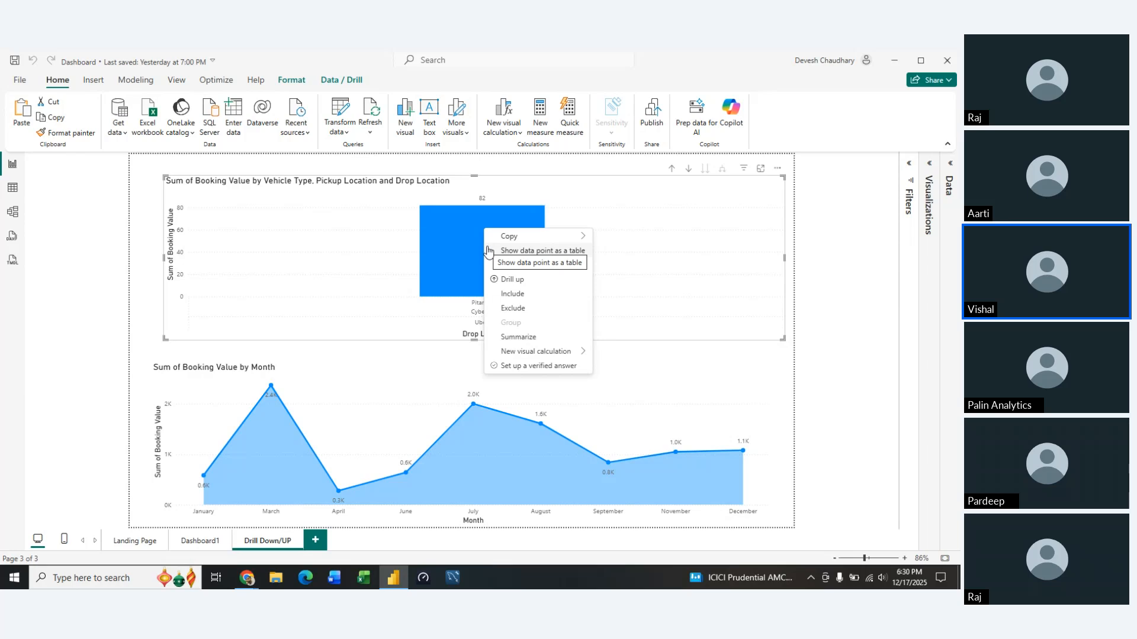
left_click(675, 225)
left_click(522, 229)
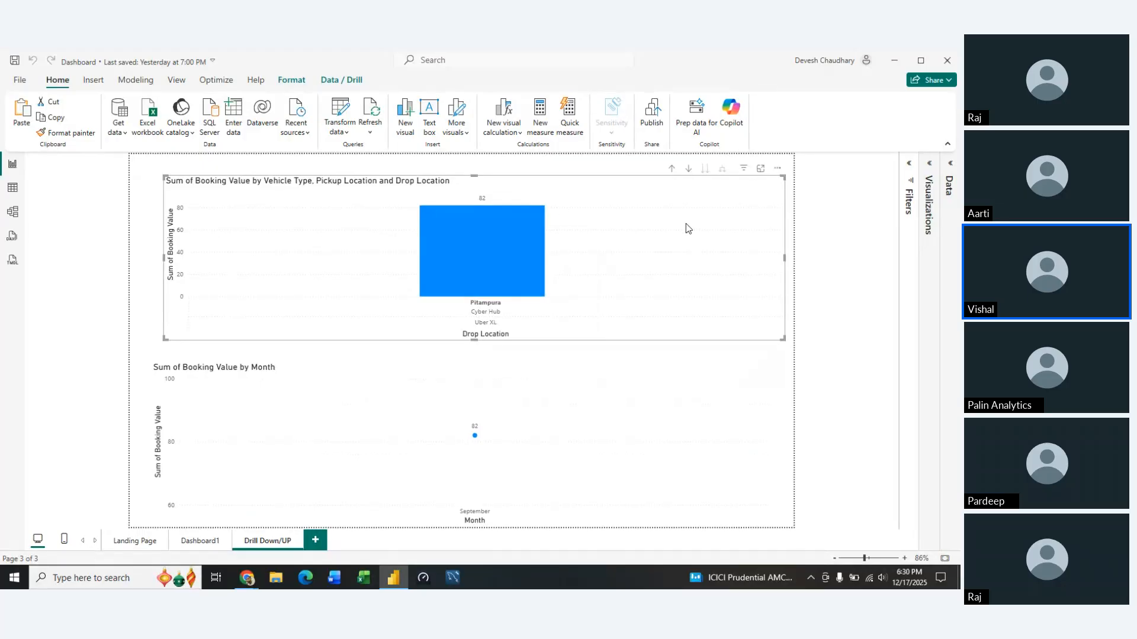
right_click(529, 276)
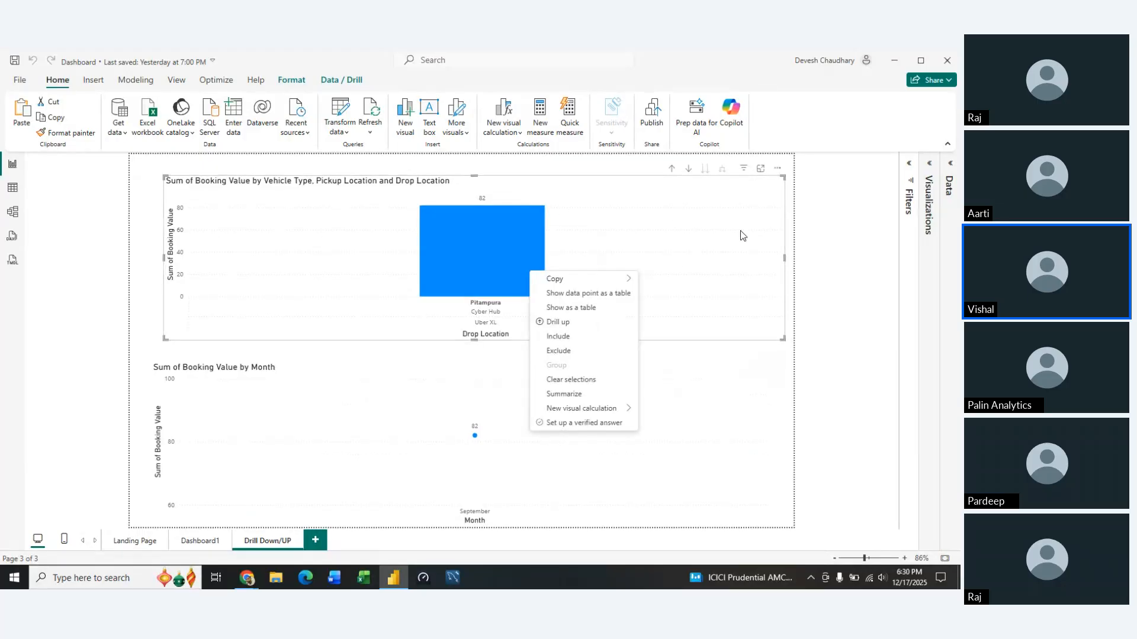
left_click(905, 167)
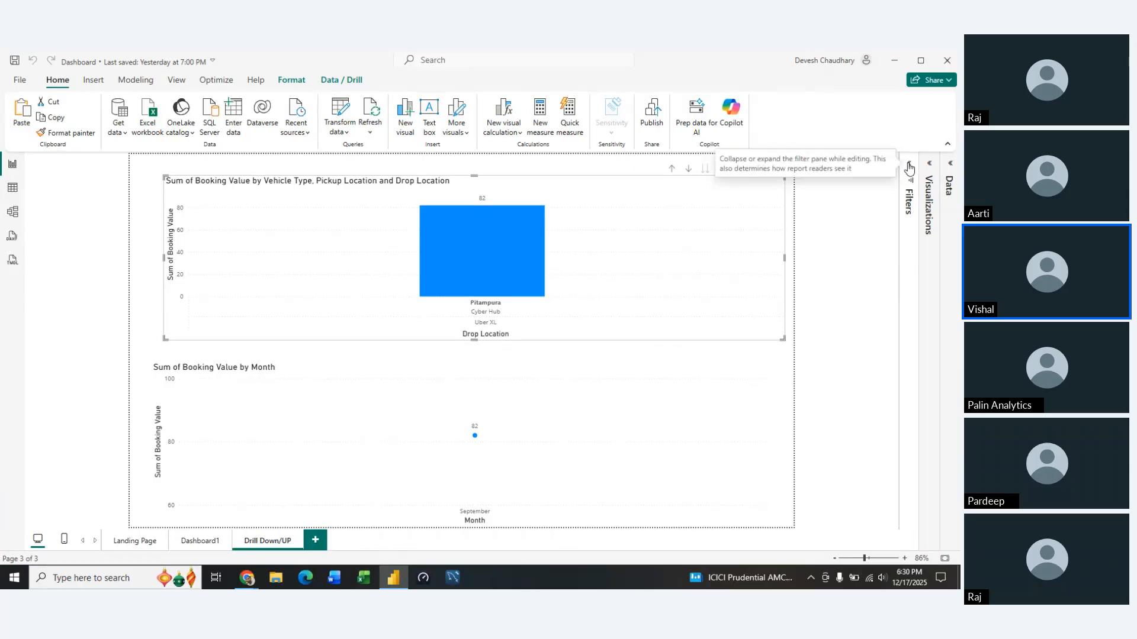
left_click(907, 165)
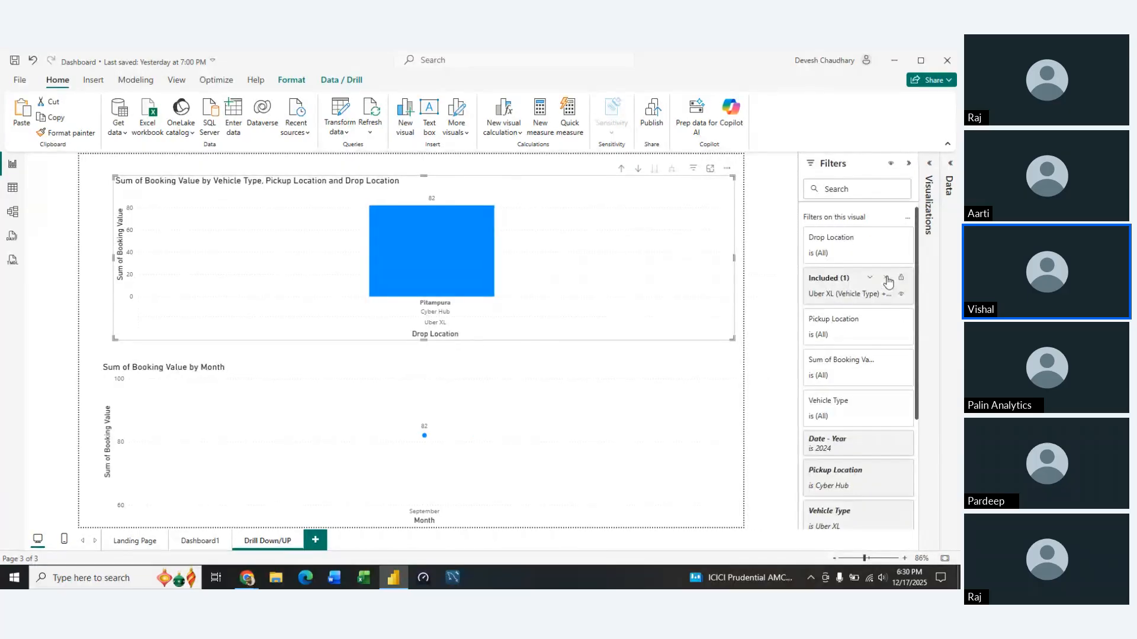
left_click(892, 279)
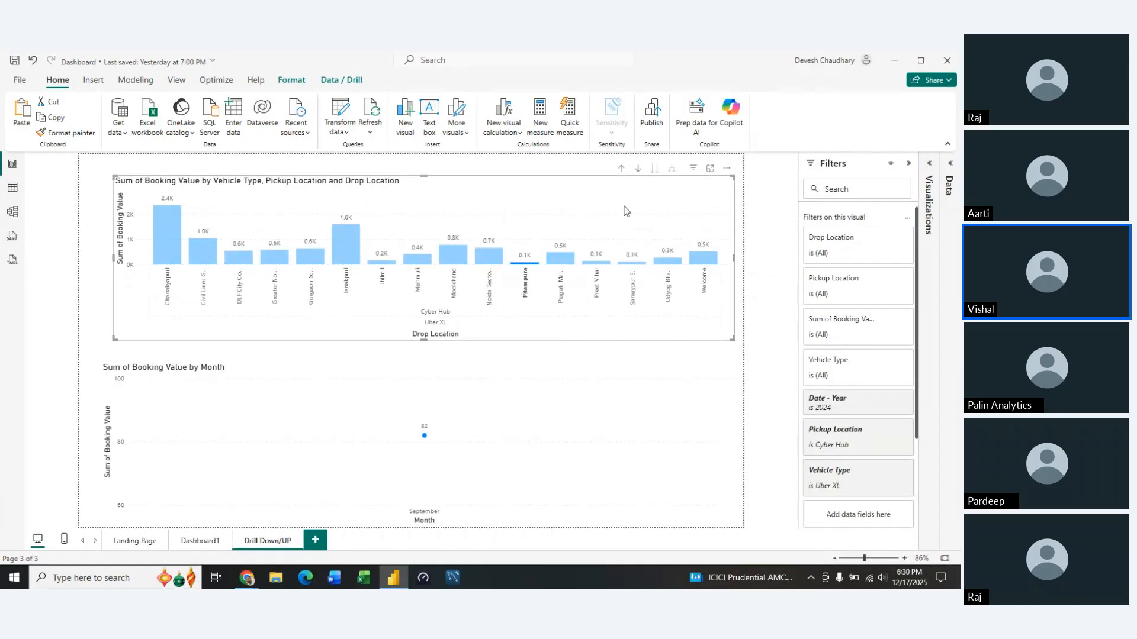
left_click(618, 218)
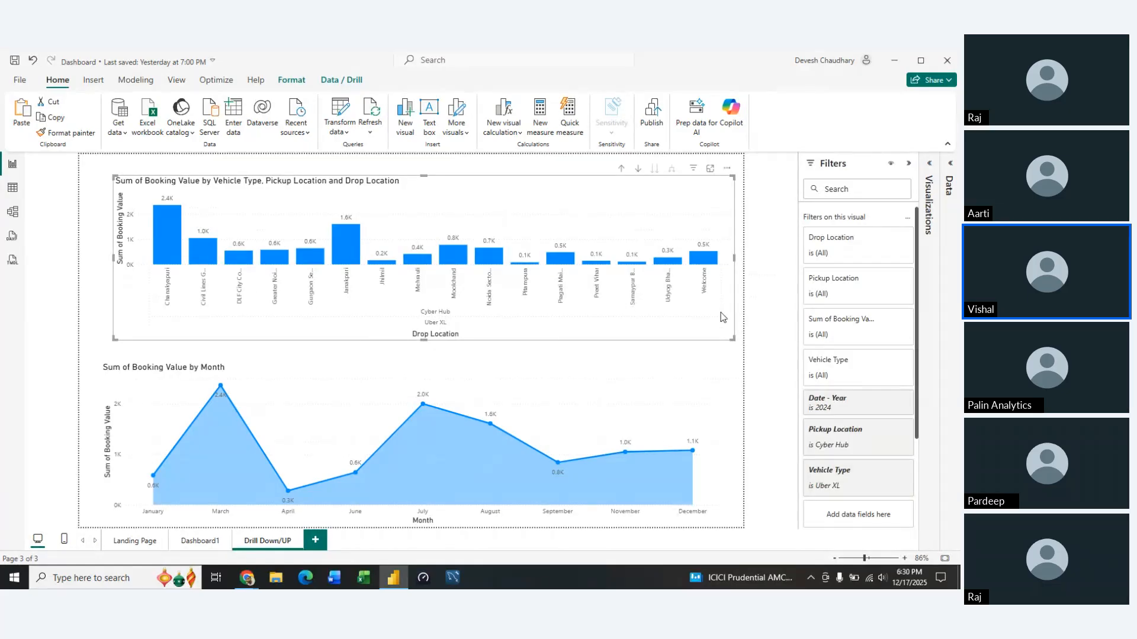
left_click(880, 286)
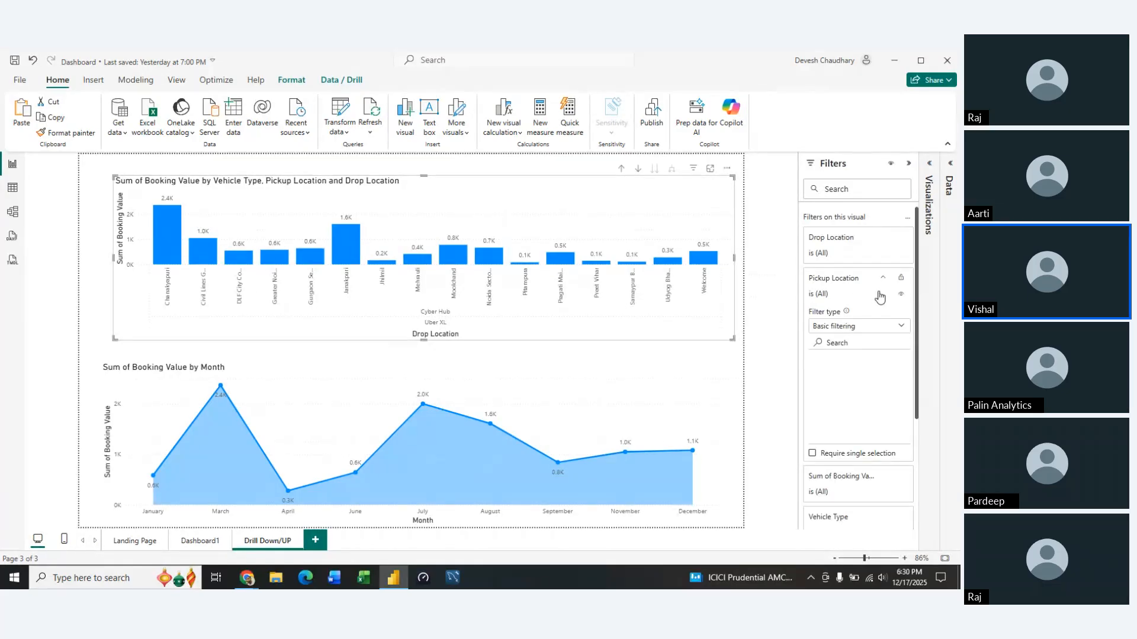
left_click(817, 374)
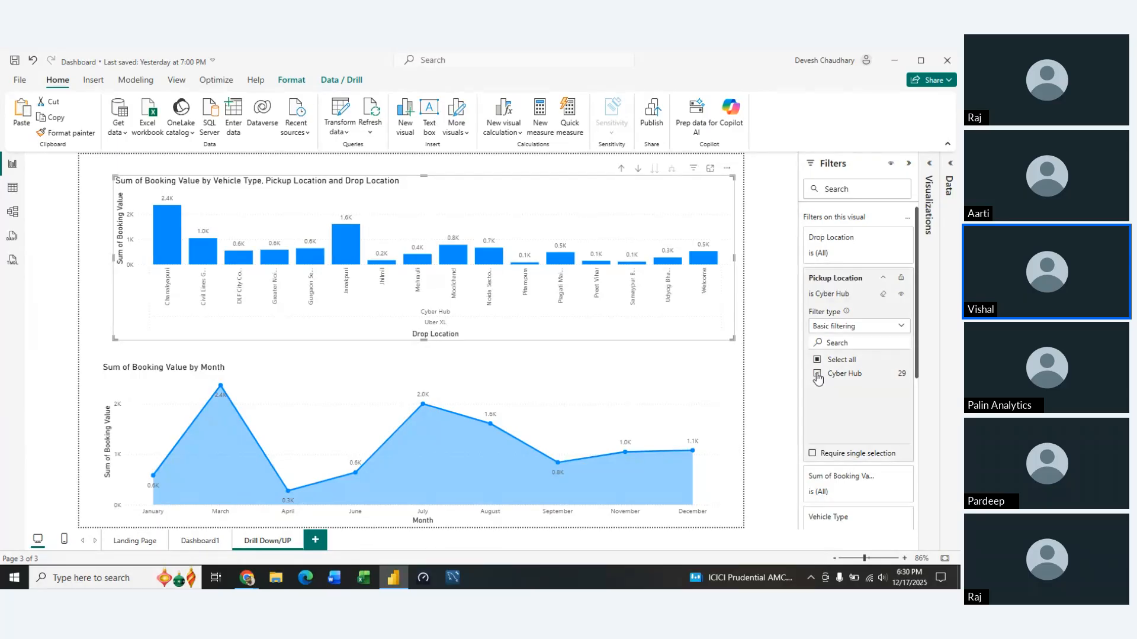
left_click(883, 294)
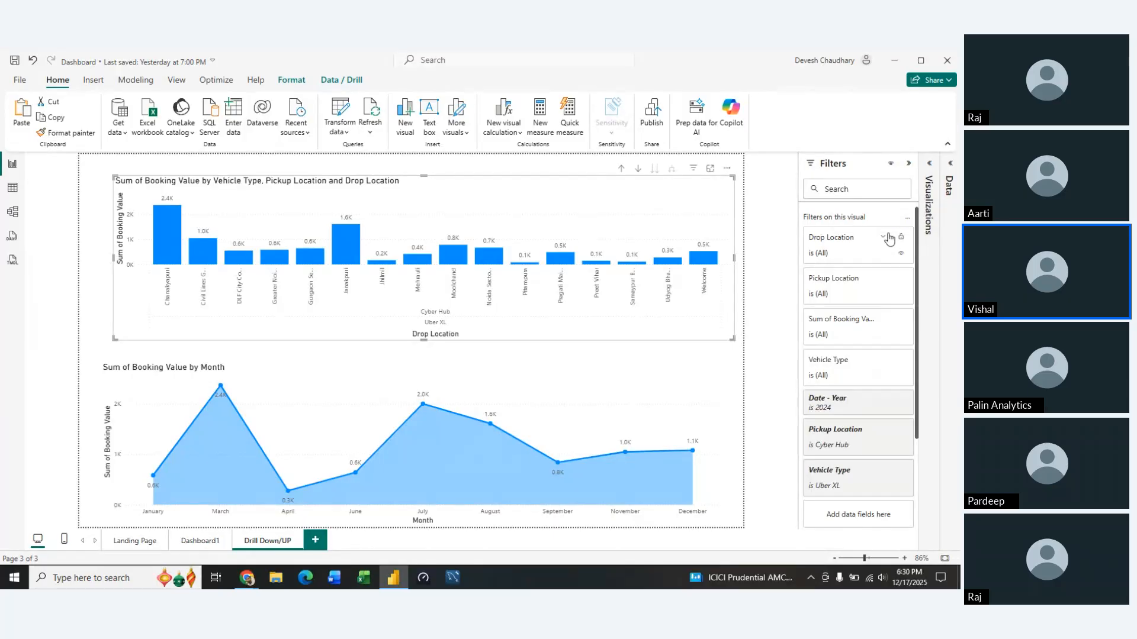
Step: Filter the column chart's Drop Location to Badshahpur using basic filtering
left_click(883, 237)
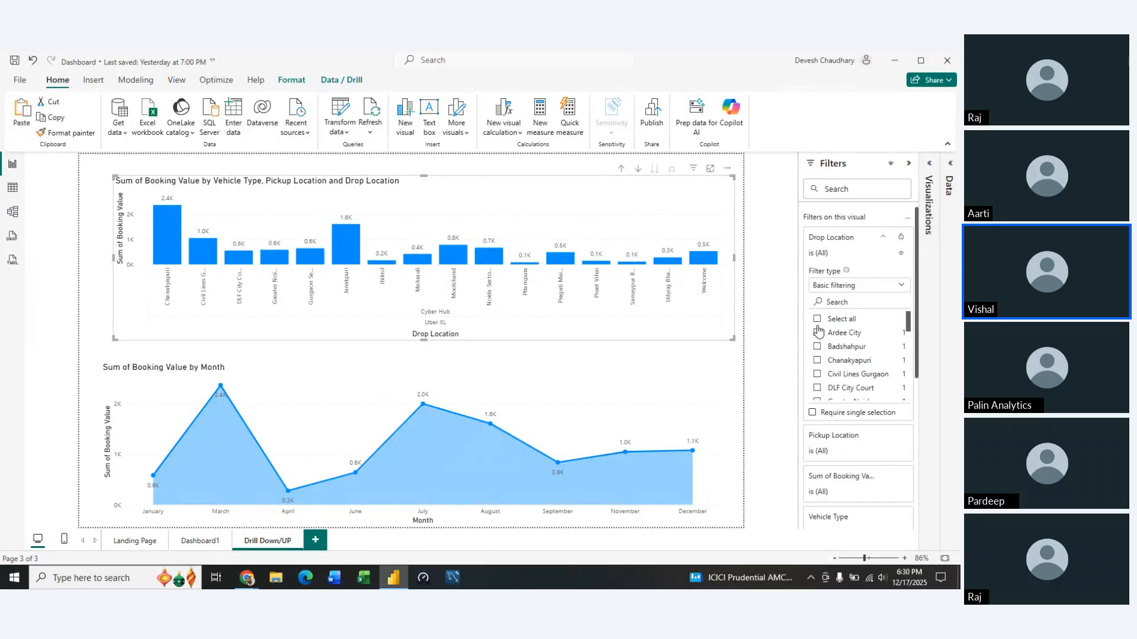
left_click(817, 320)
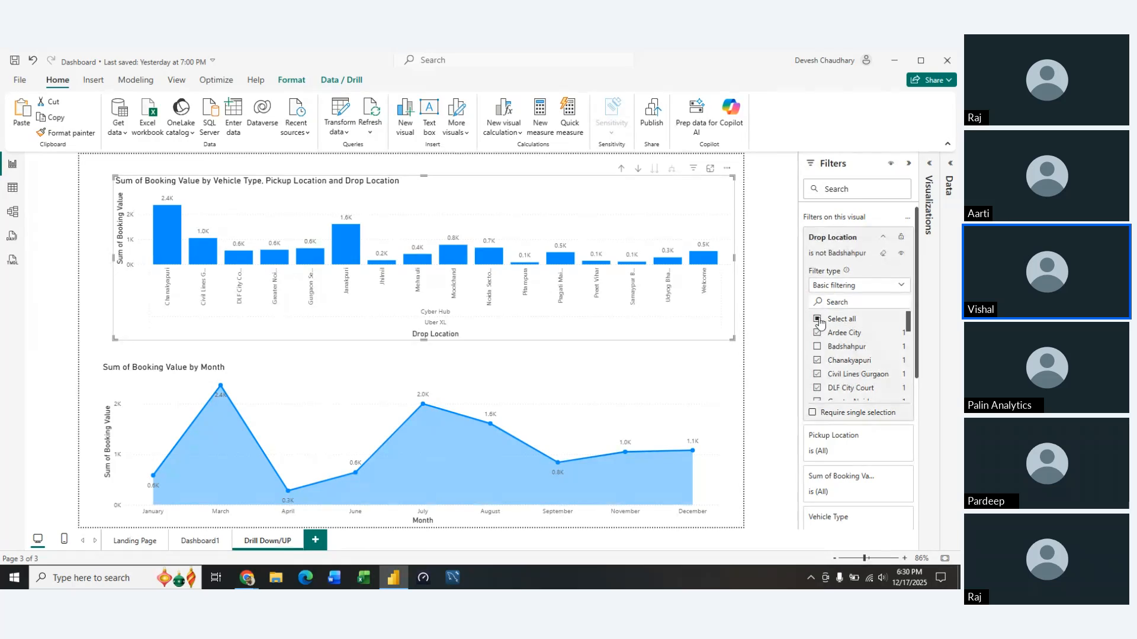
left_click(818, 321)
scroll(821, 367, "down", 5)
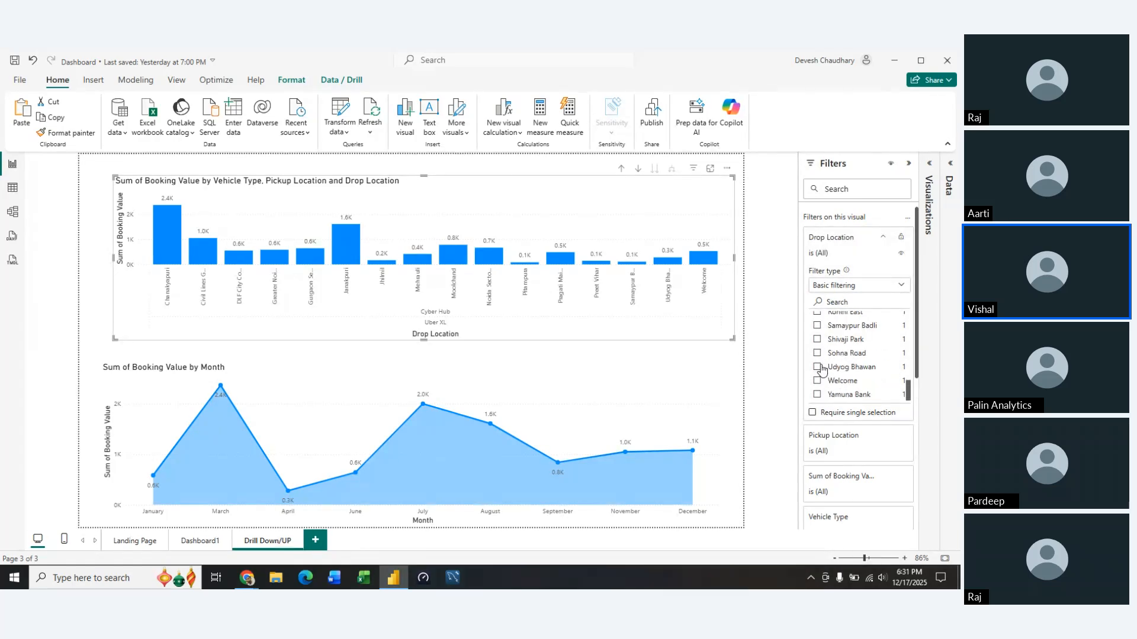
scroll(822, 368, "up", 5)
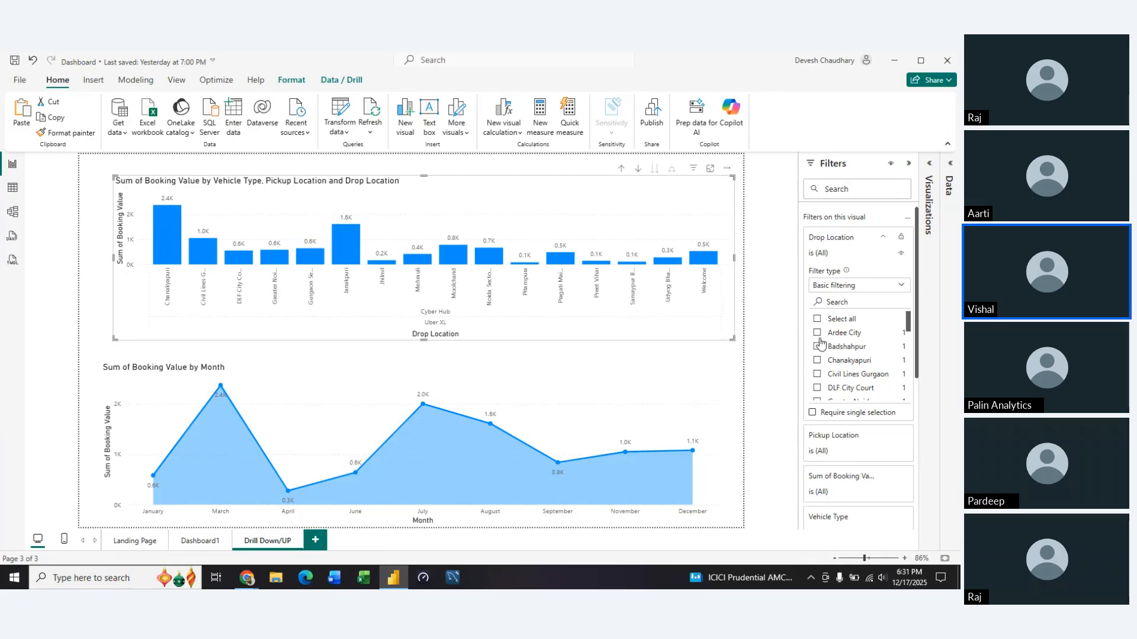
scroll(820, 347, "down", 2)
scroll(820, 348, "down", 6)
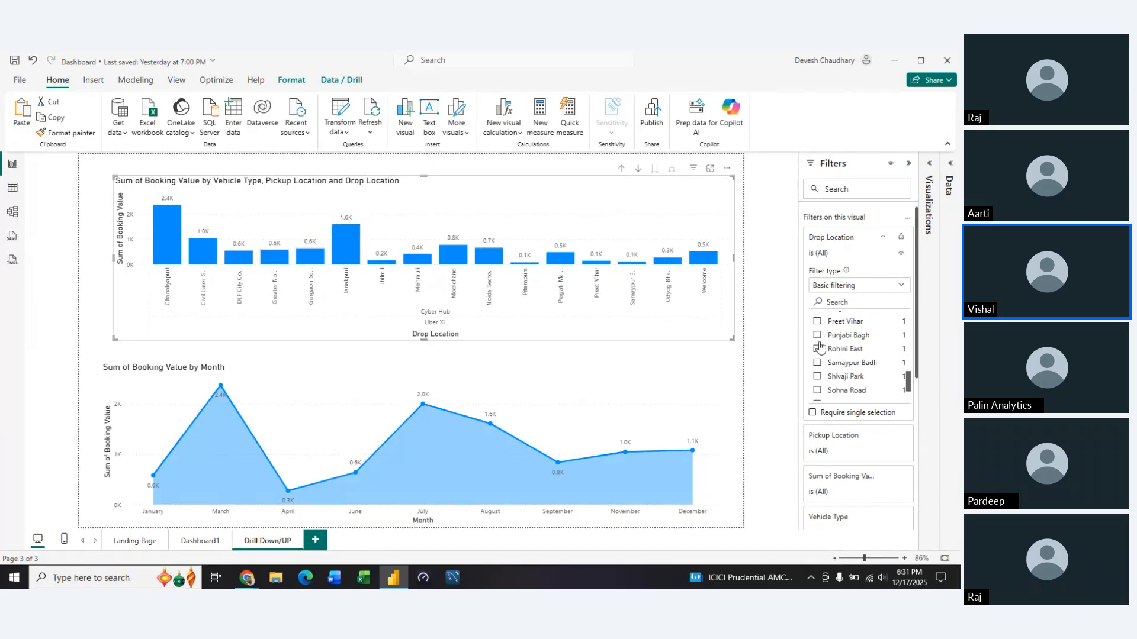
scroll(821, 346, "up", 8)
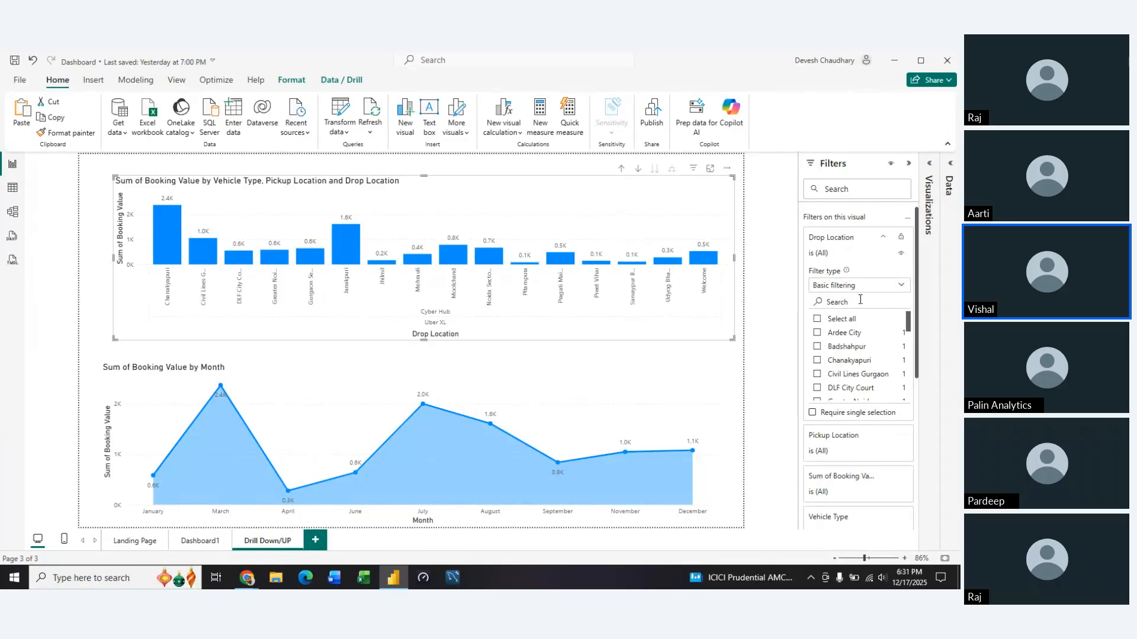
left_click(817, 347)
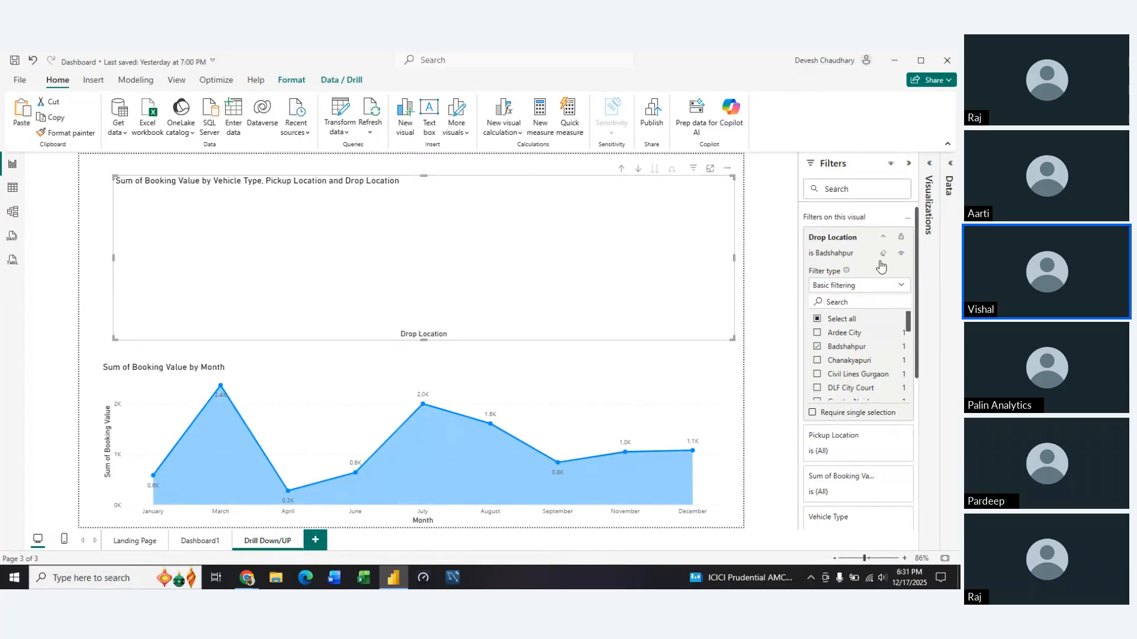
left_click(882, 237)
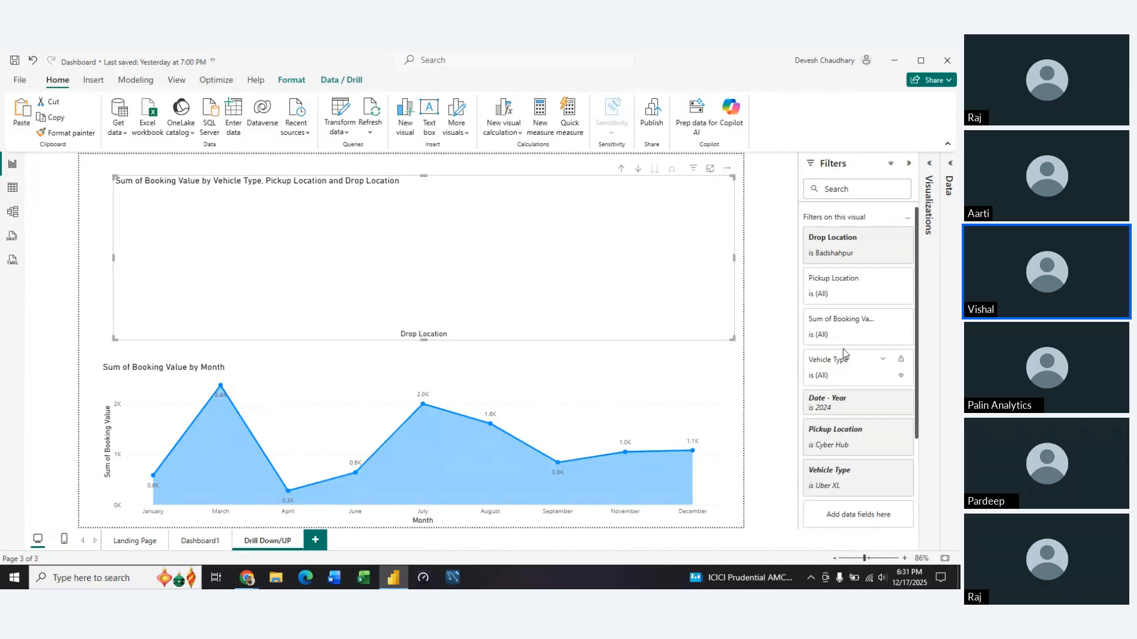
Step: Drill the column chart up to Vehicle Type, and drill down into Go Sedan and its Malviya Nagar pickup location
left_click(639, 169)
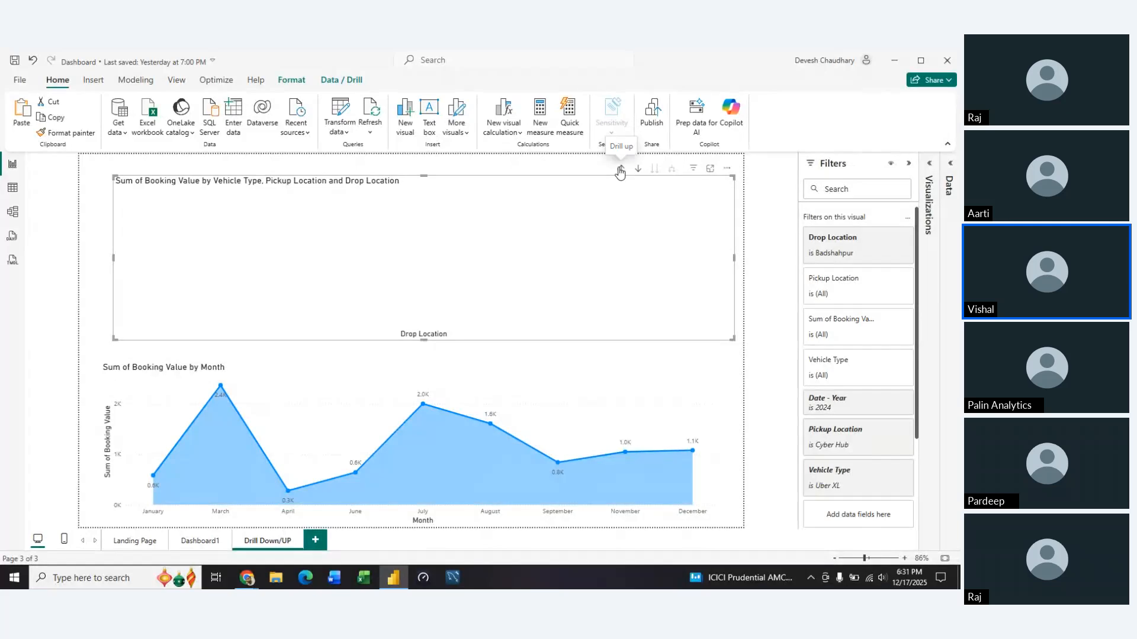
left_click(621, 169)
left_click(621, 169)
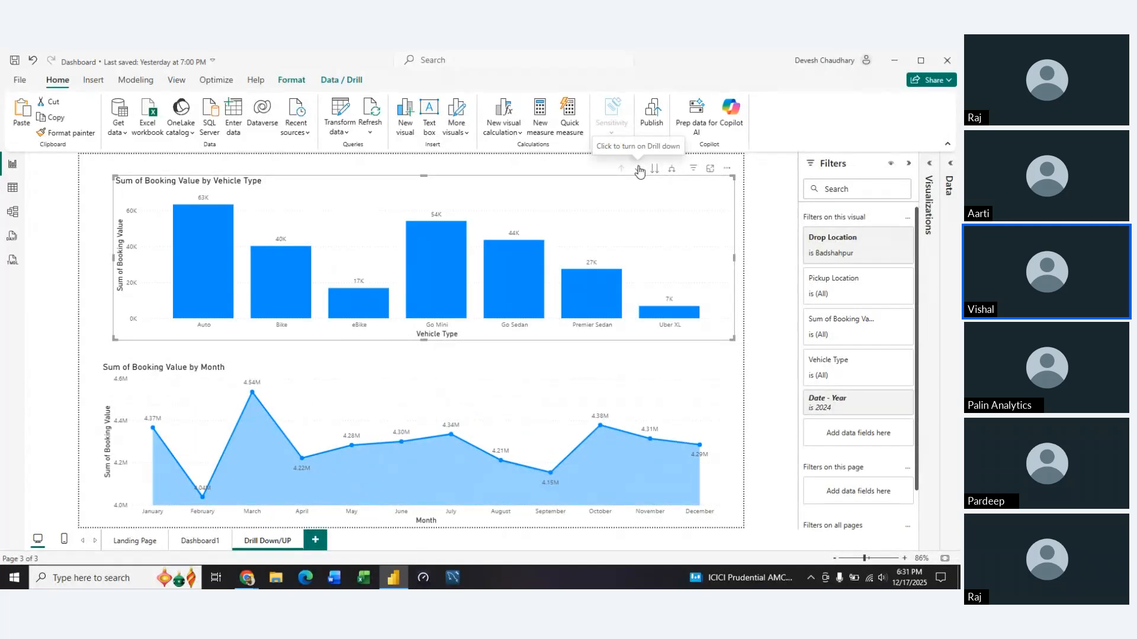
left_click(523, 292)
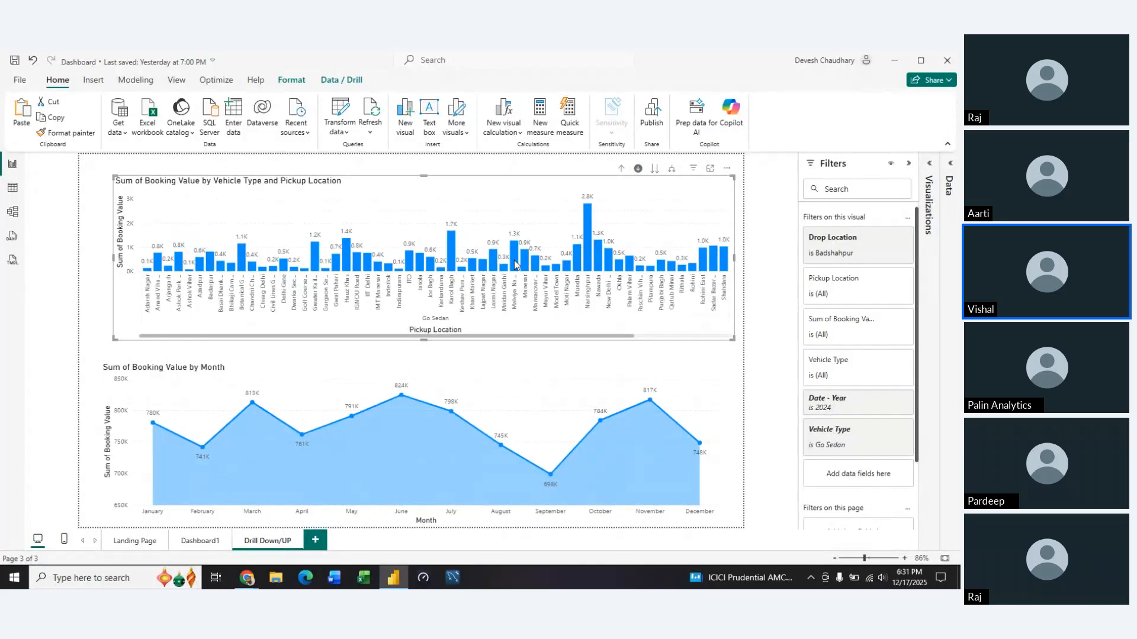
left_click(515, 262)
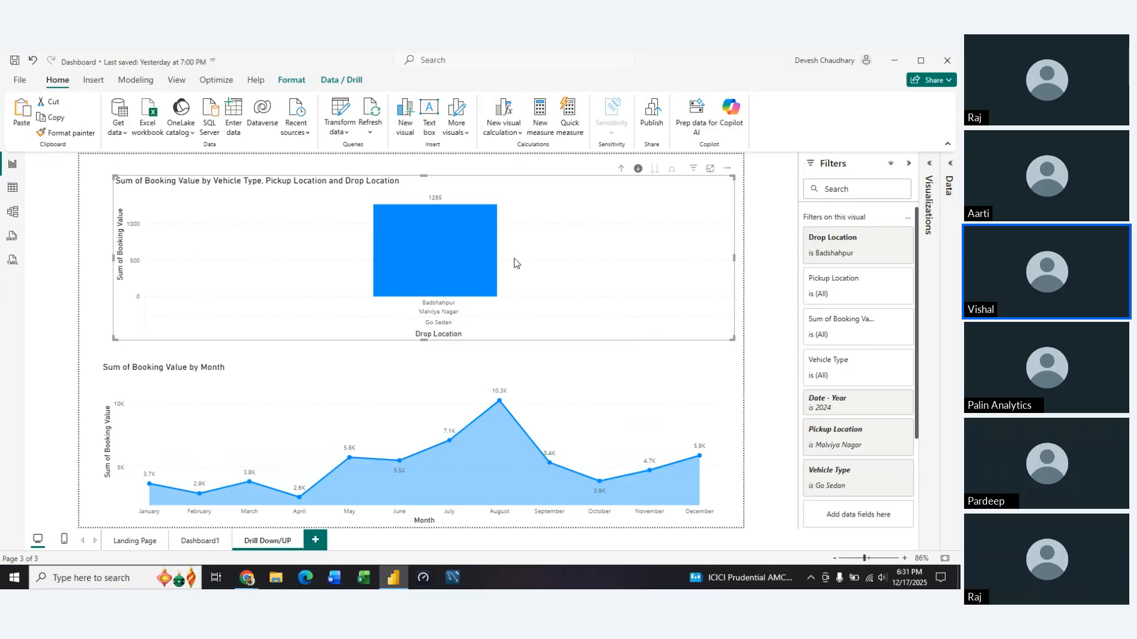
left_click(728, 169)
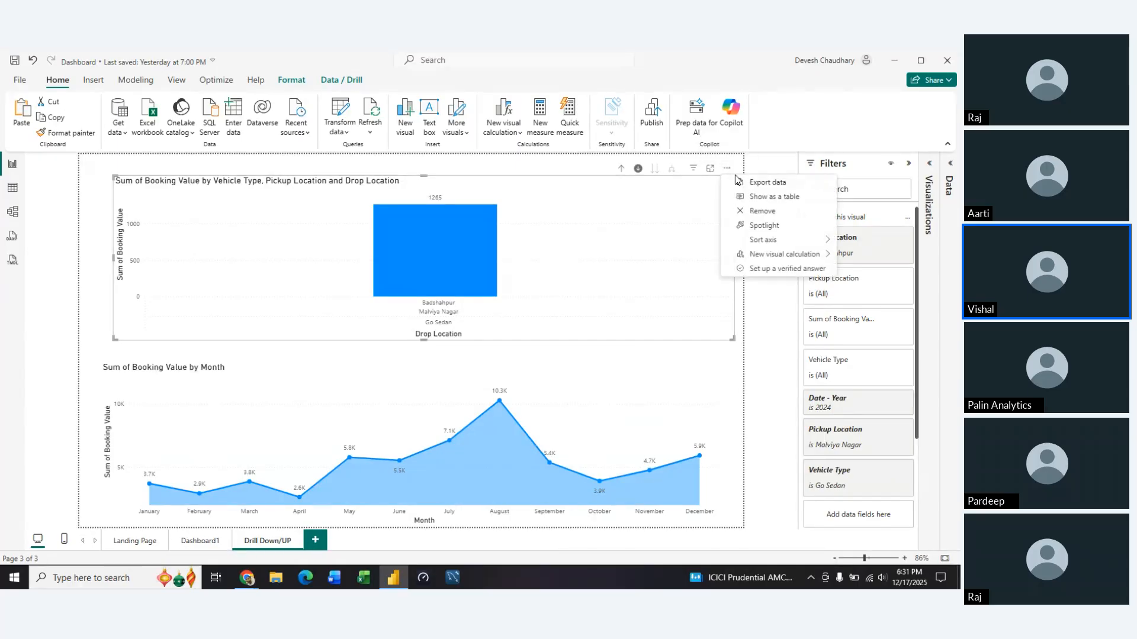
left_click(758, 183)
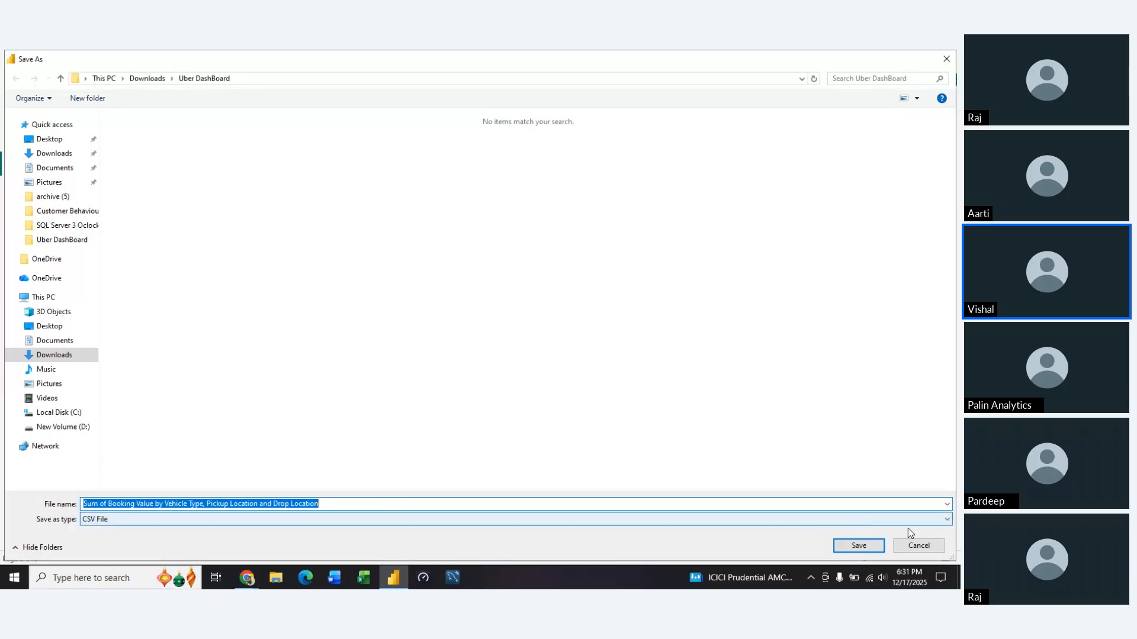
left_click(917, 545)
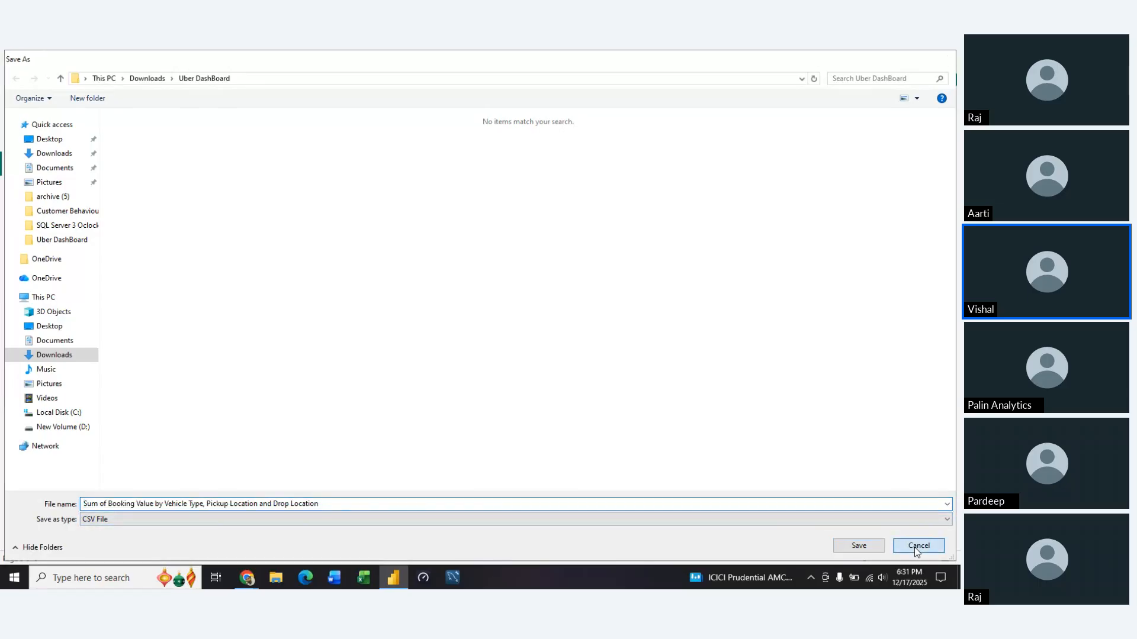
mouse_move(485, 297)
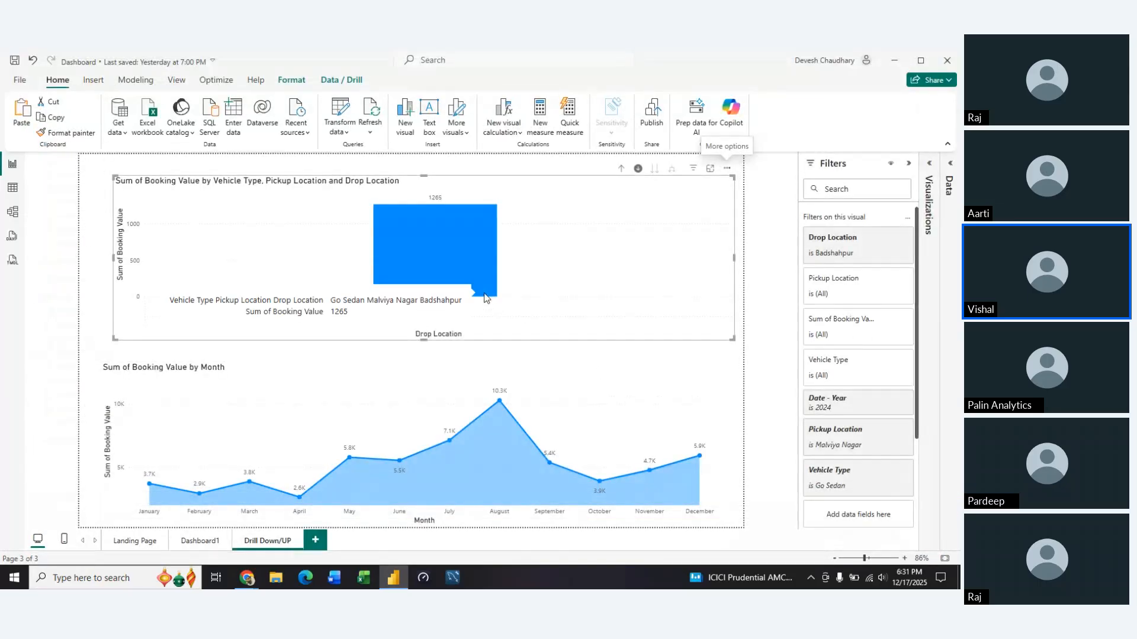
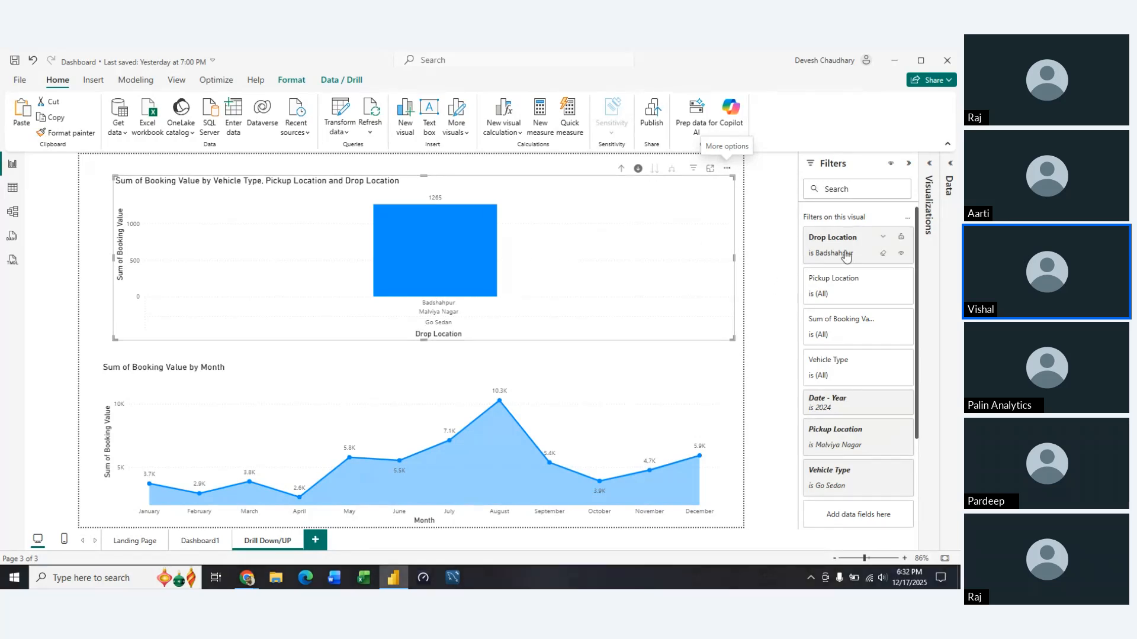
Step: Clear the column chart's Drop Location filter and drill the chart back up to the Vehicle Type level
left_click(885, 255)
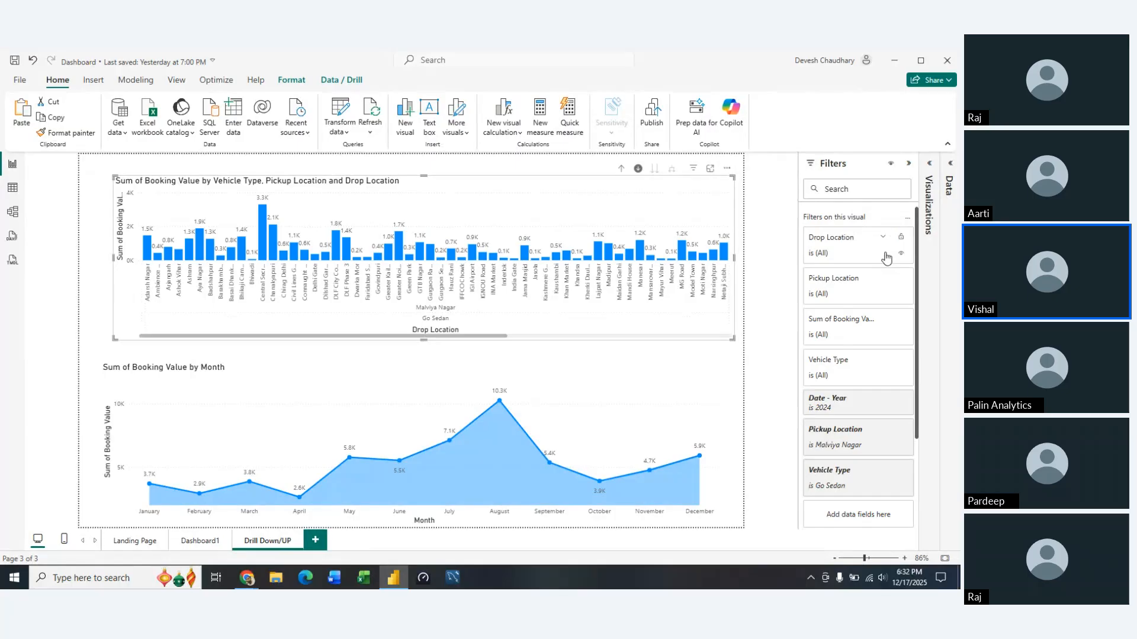
left_click(620, 170)
left_click(621, 170)
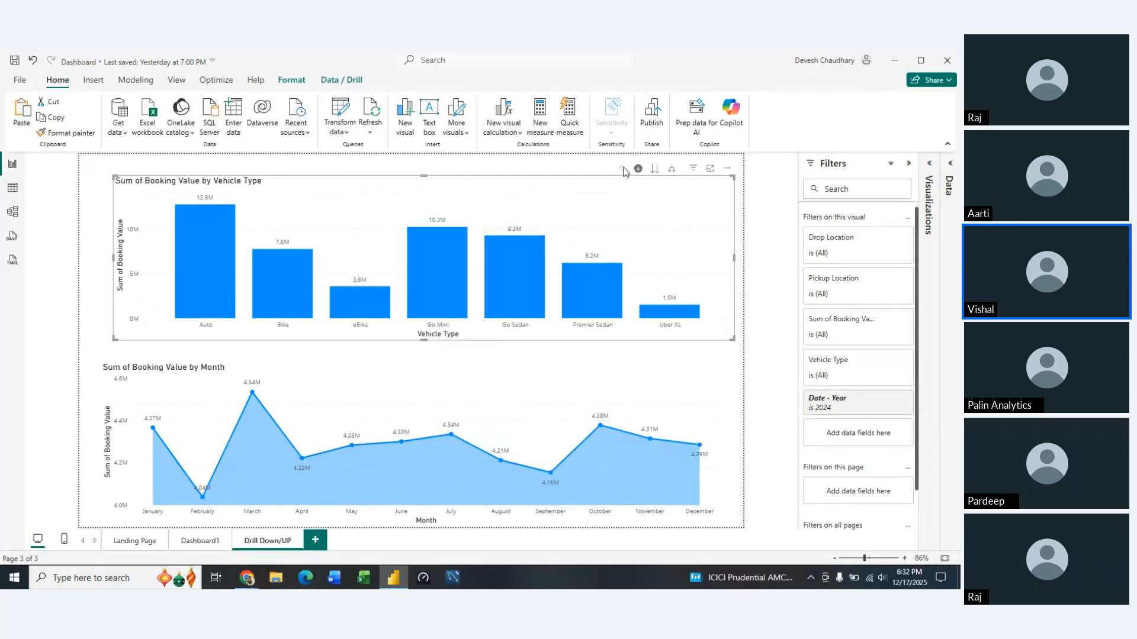
Step: Check the column chart's extra options while drilling down into Go Mini and its Ghitorni pickup location
left_click(727, 169)
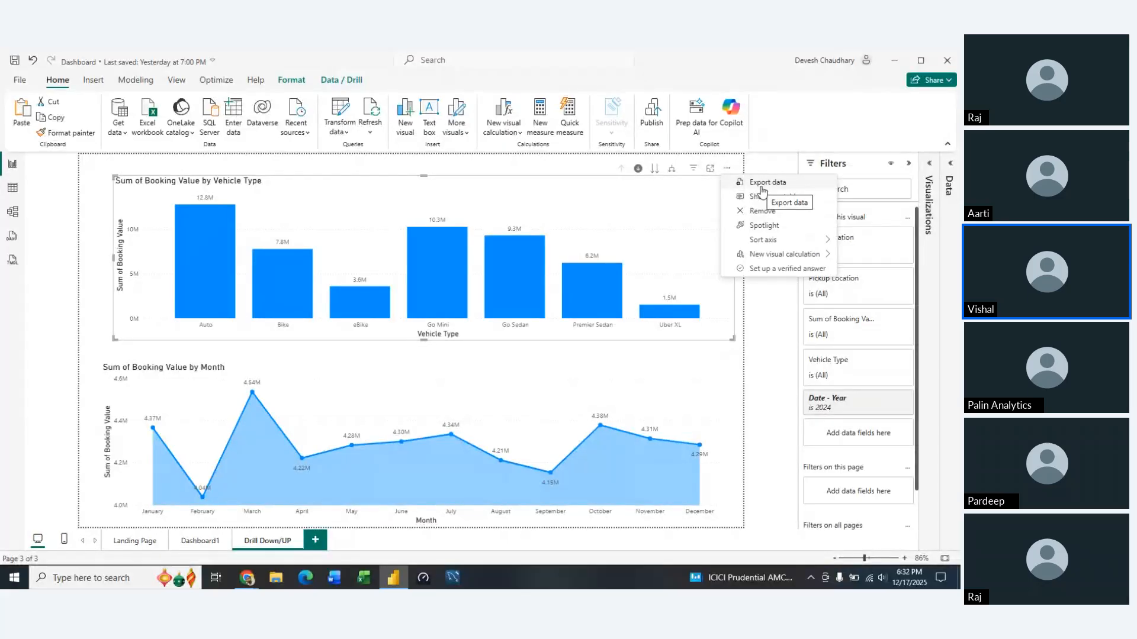
left_click(430, 285)
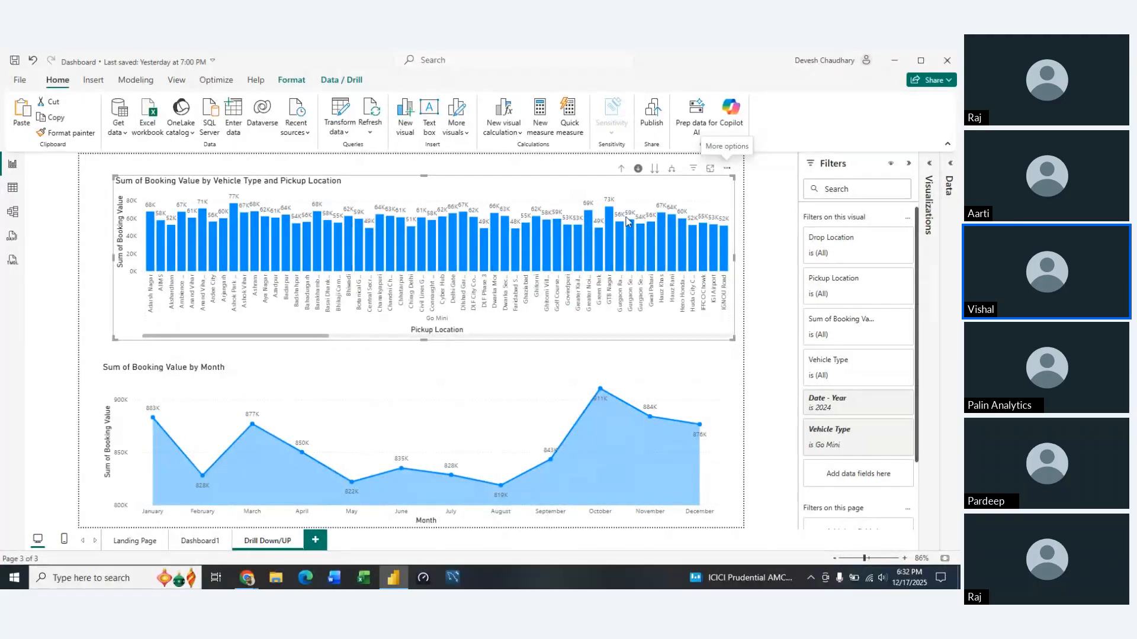
left_click(728, 168)
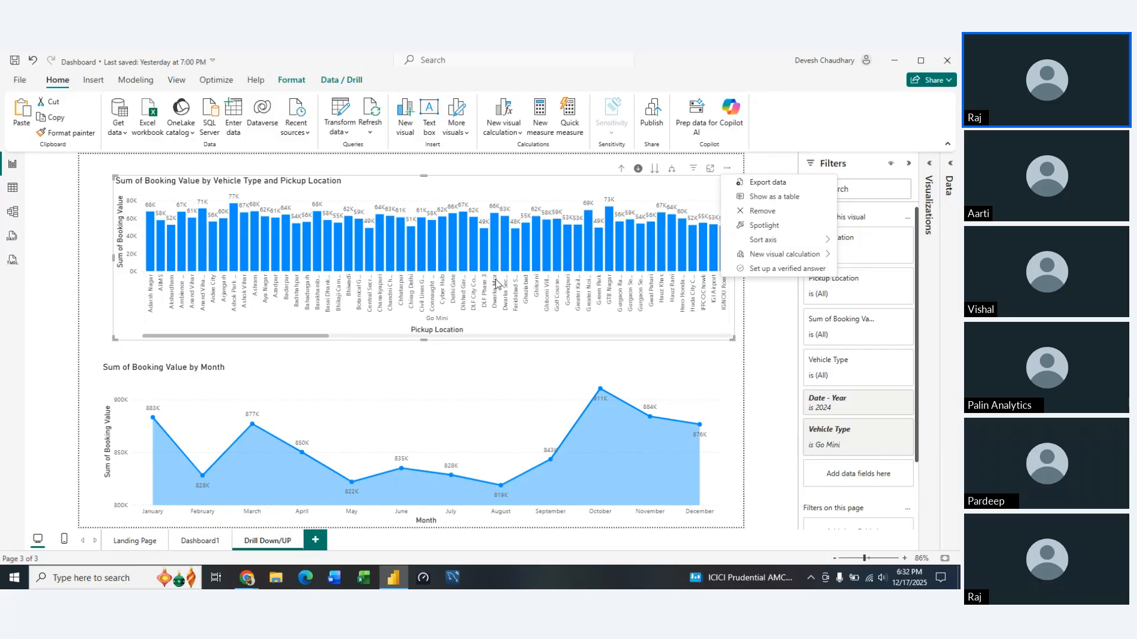
left_click(539, 267)
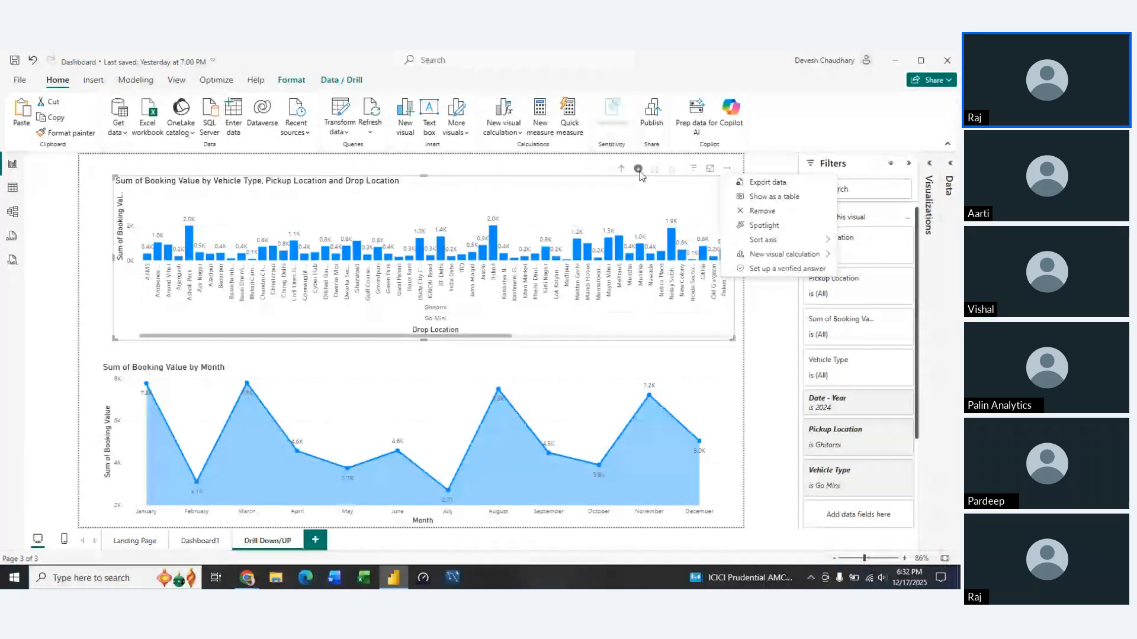
Step: Drill the column chart up from Ghitorni to the Vehicle Type level and turn off drill-down mode
left_click(621, 168)
left_click(622, 169)
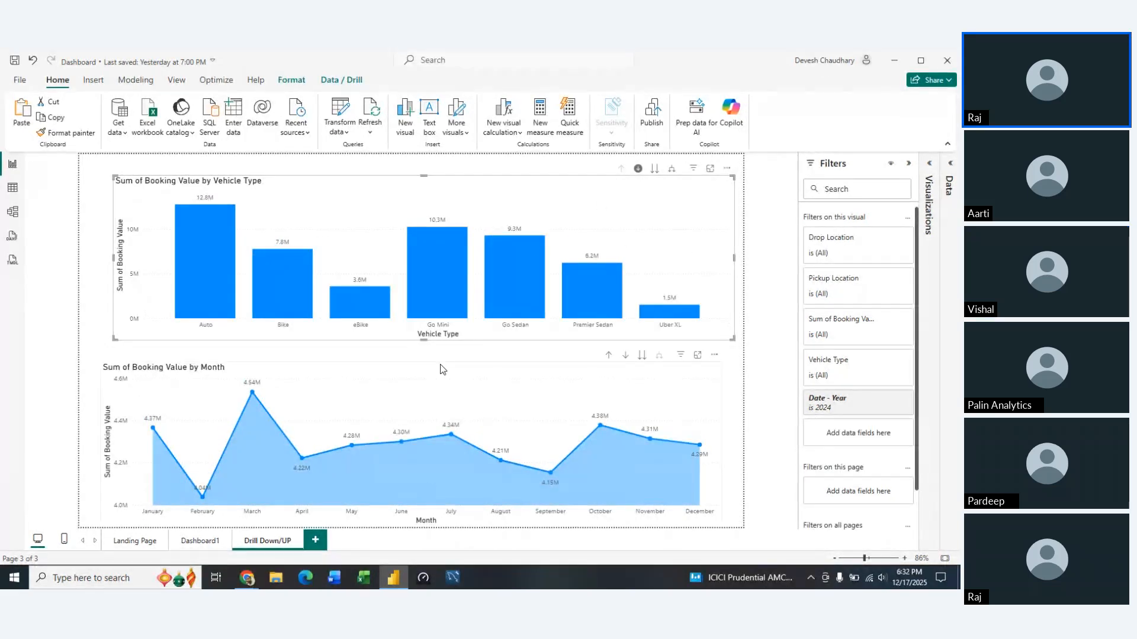
left_click(638, 170)
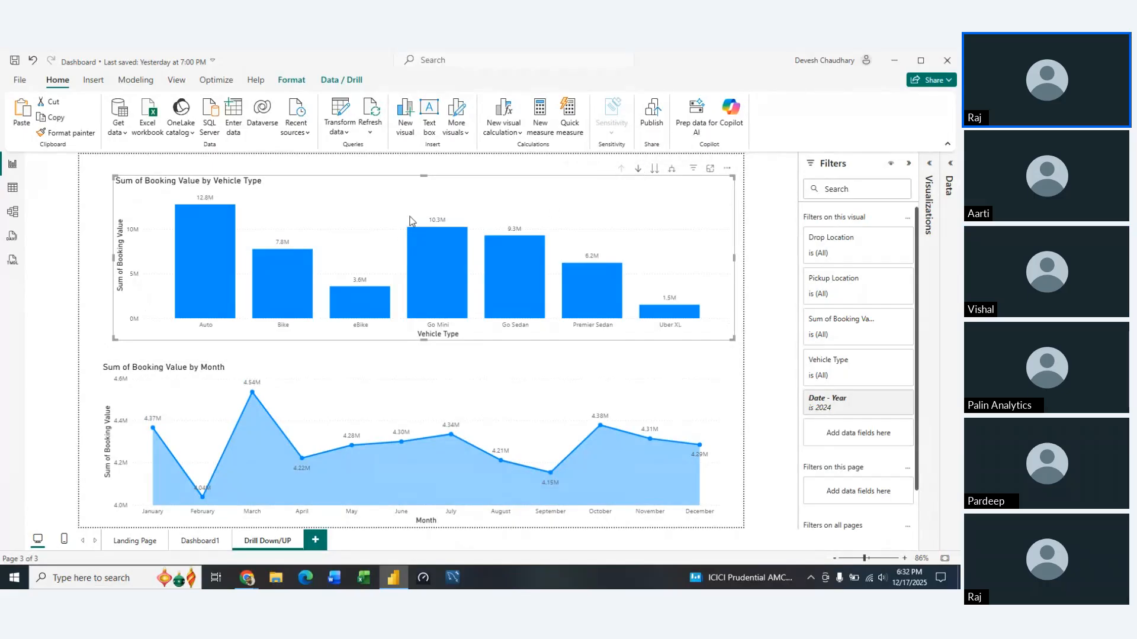
Step: Turn on drill-down for the column chart and drill into eBike and its DLF Phase 3 pickup location
left_click(727, 168)
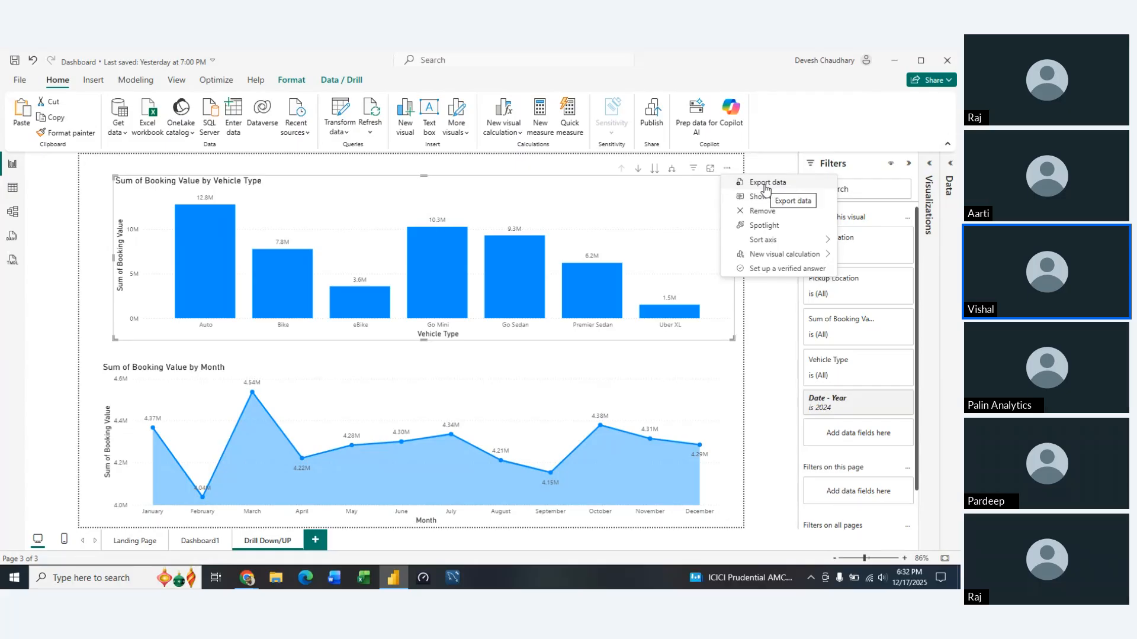
left_click(584, 176)
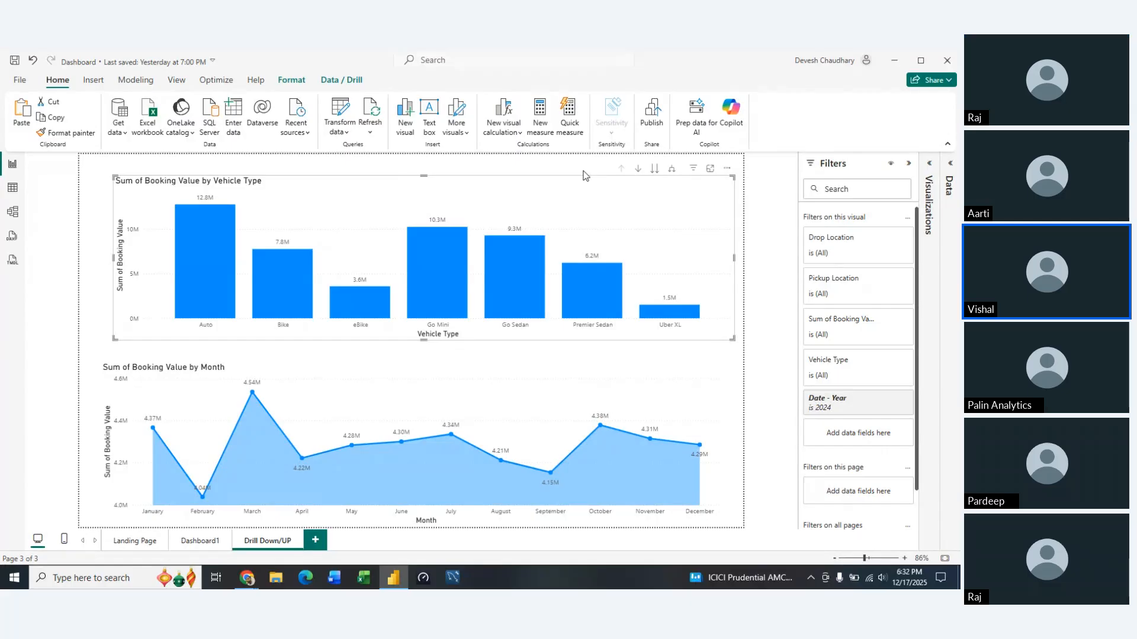
left_click(638, 168)
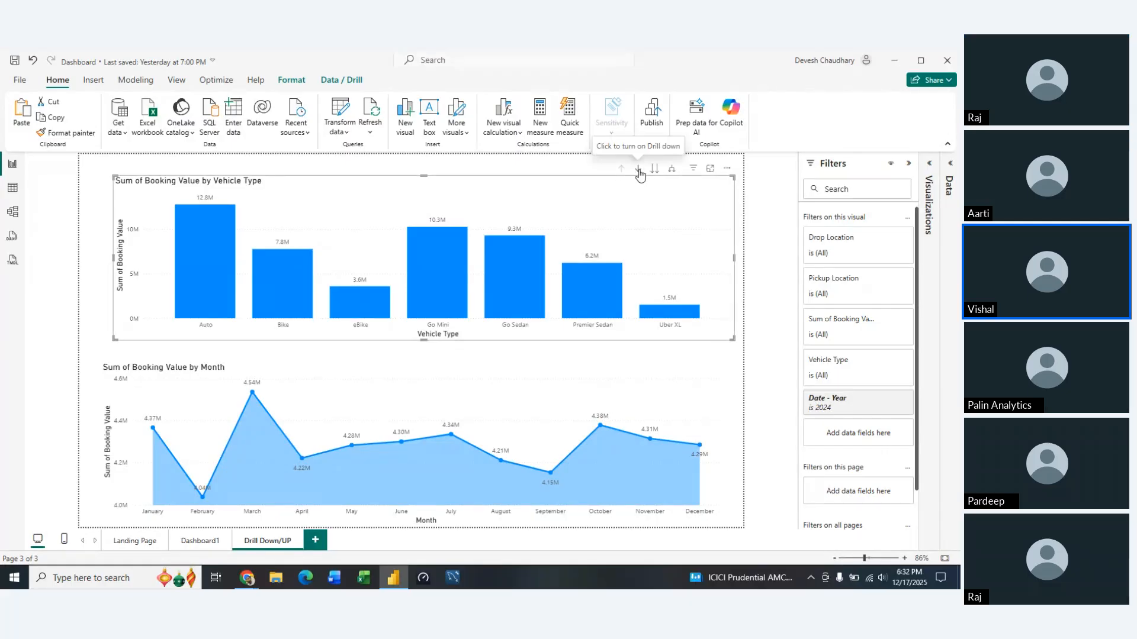
left_click(357, 312)
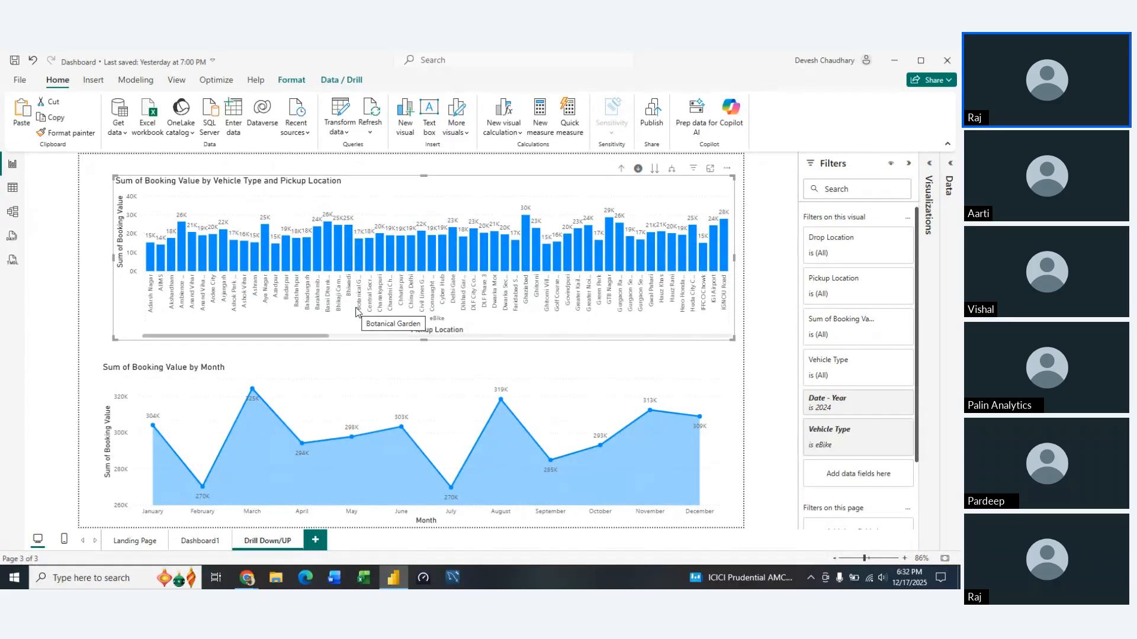
left_click_drag(370, 302, 492, 249)
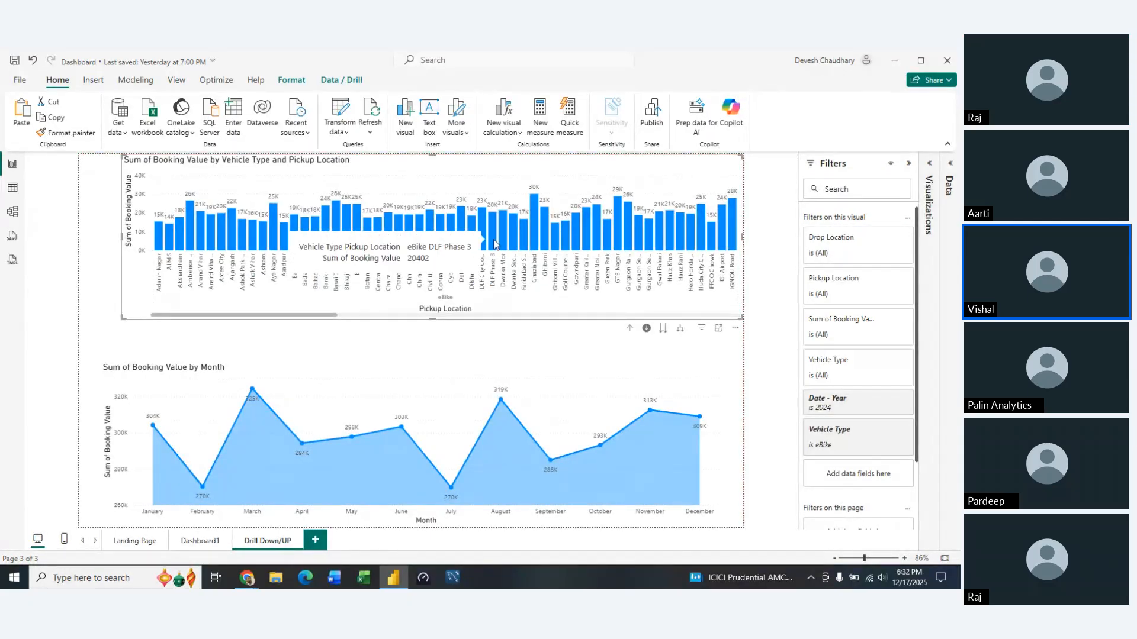
left_click(494, 244)
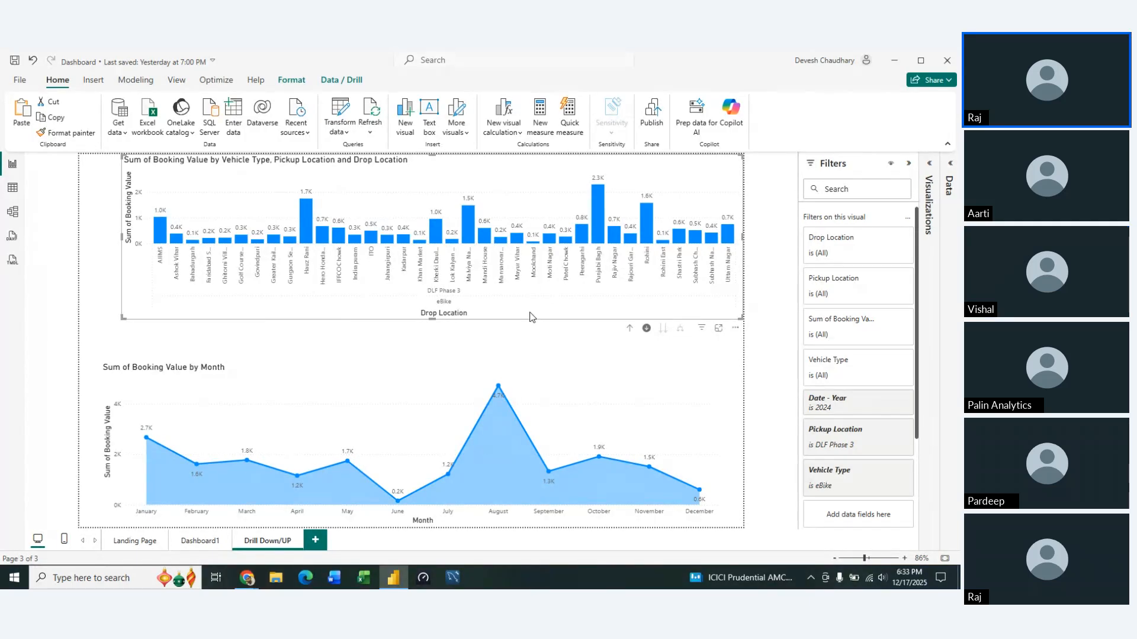
left_click_drag(530, 317, 530, 340)
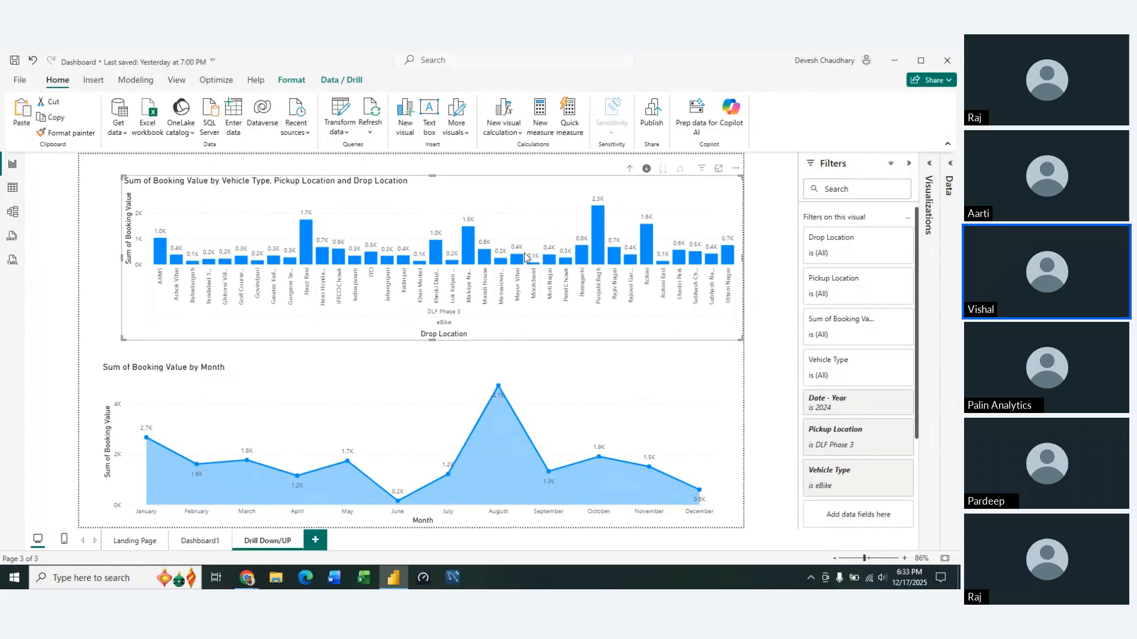
Step: Check the column chart's CSV data export and its extra options without saving a file
mouse_move(472, 249)
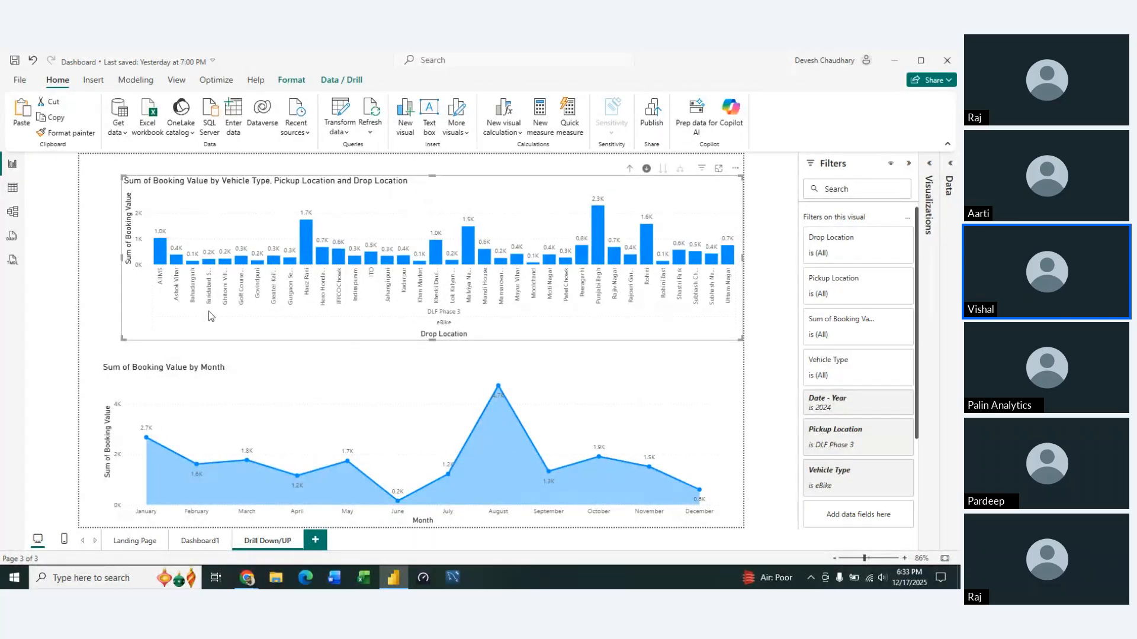
left_click(735, 169)
left_click(750, 181)
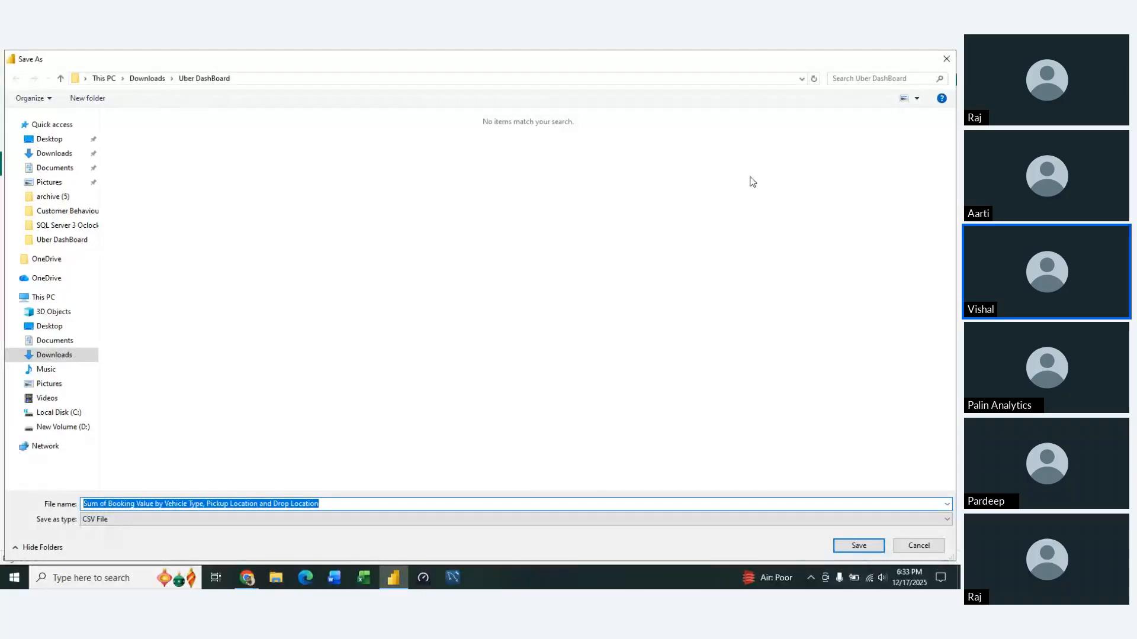
left_click(918, 545)
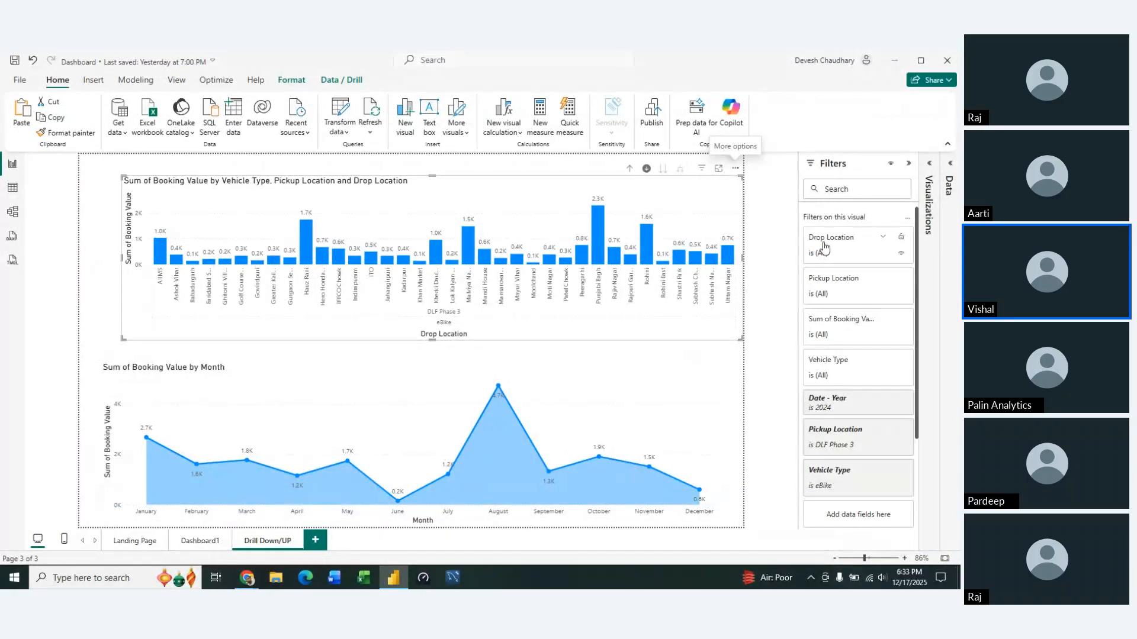
mouse_move(596, 248)
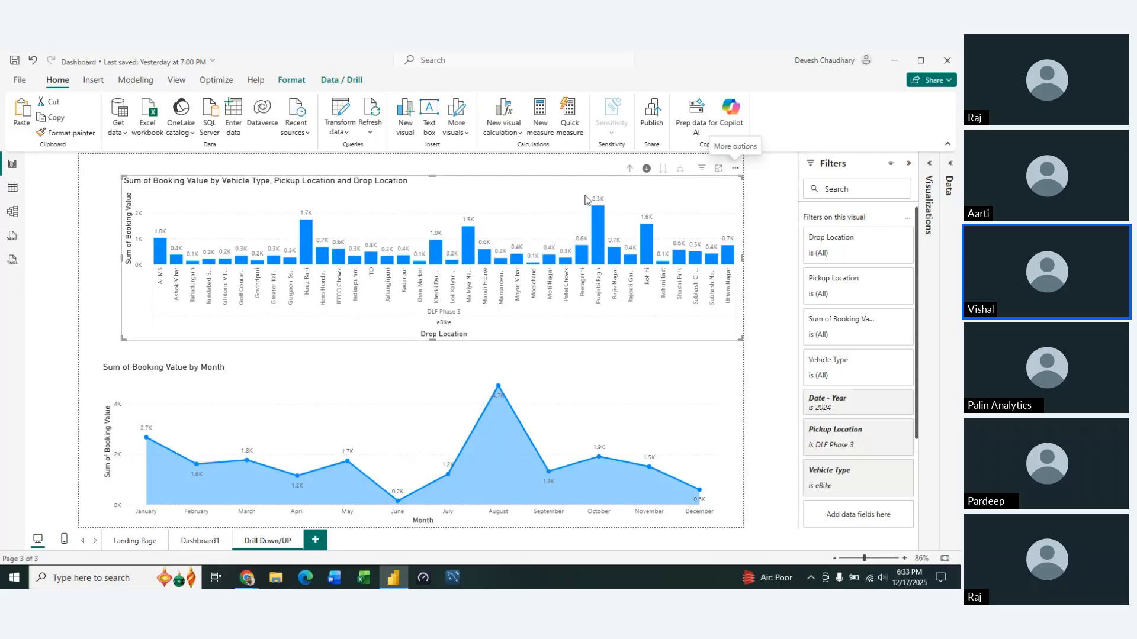
left_click(736, 168)
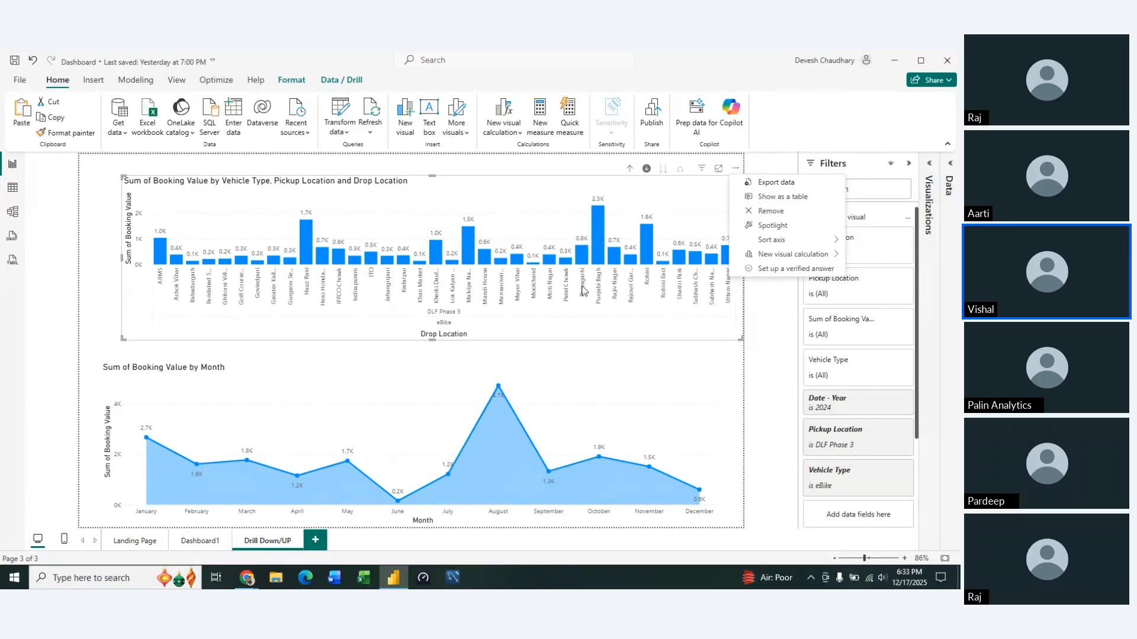
left_click(107, 330)
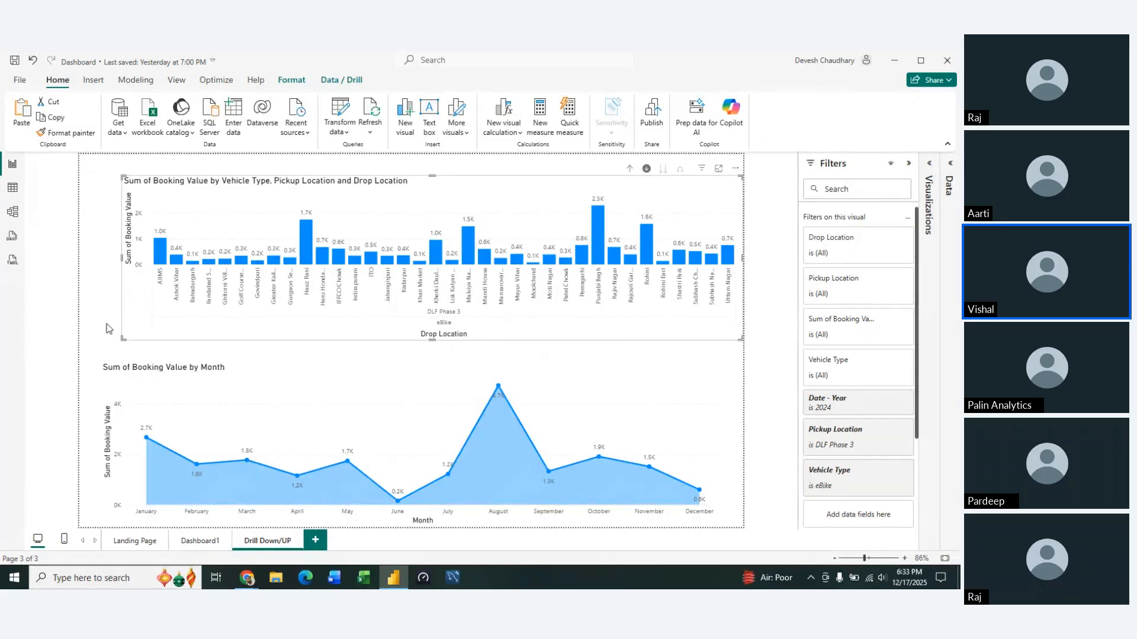
Step: Align the column chart's left edge with the monthly area chart below it
left_click_drag(141, 330, 122, 322)
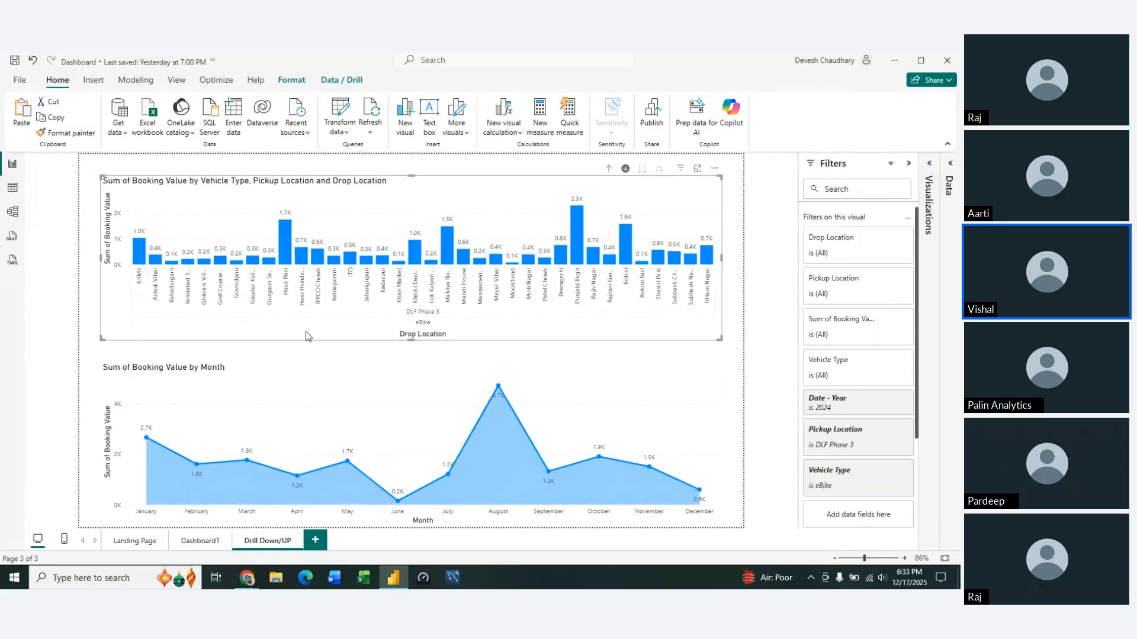
left_click(736, 329)
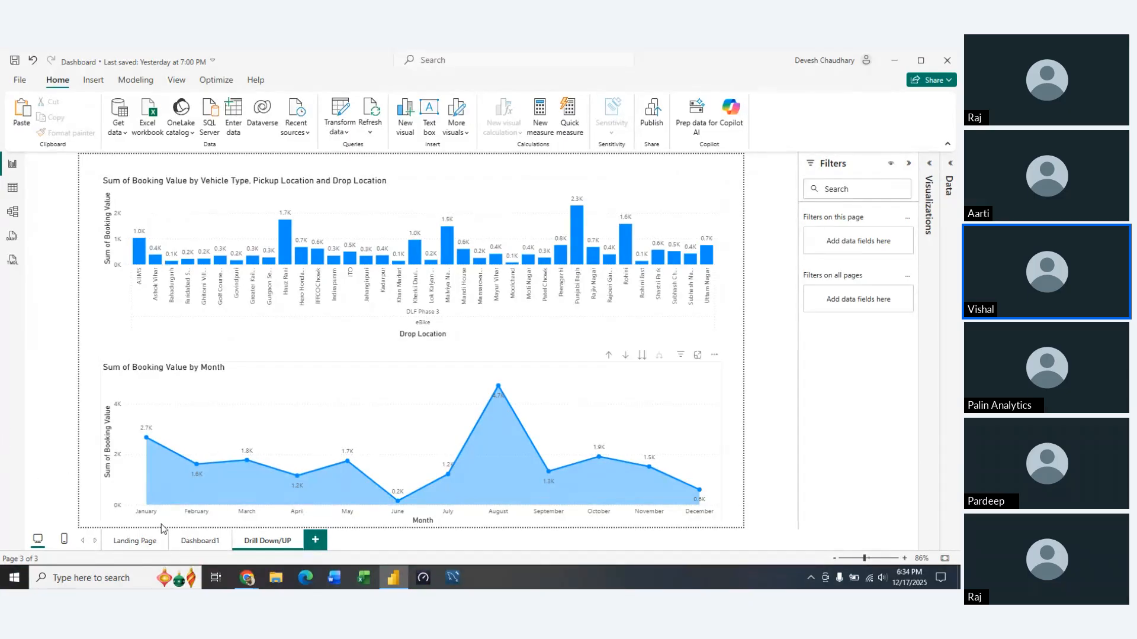
Step: Review the Dashboard1 page, selecting and clearing the pie chart's Completed slice, and return to the Drill Down/UP page
left_click(185, 535)
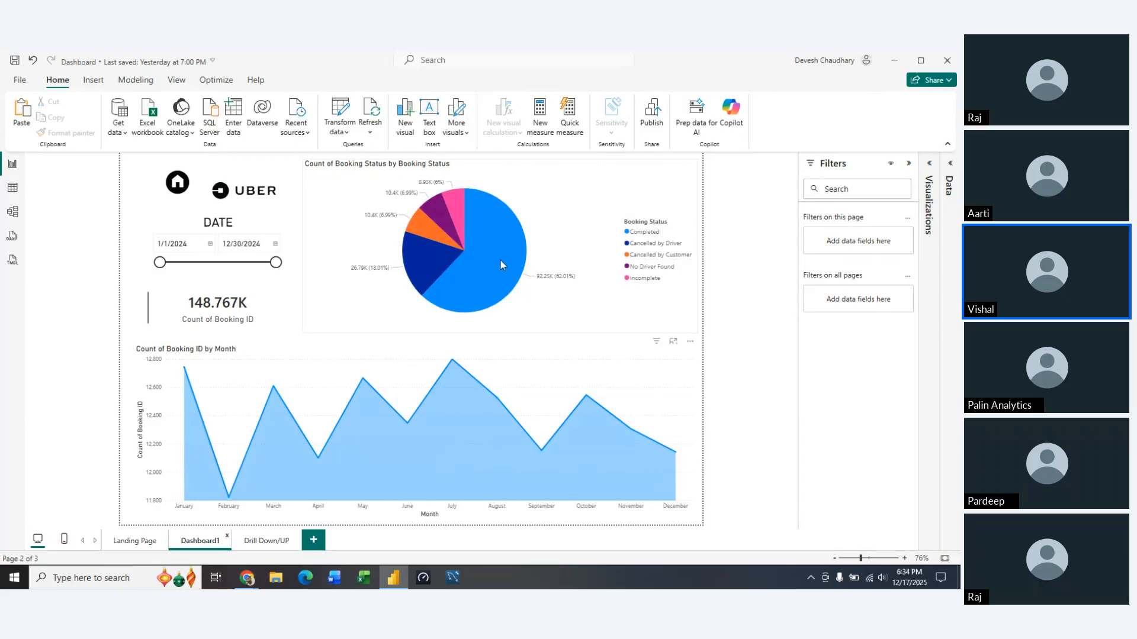
mouse_move(498, 265)
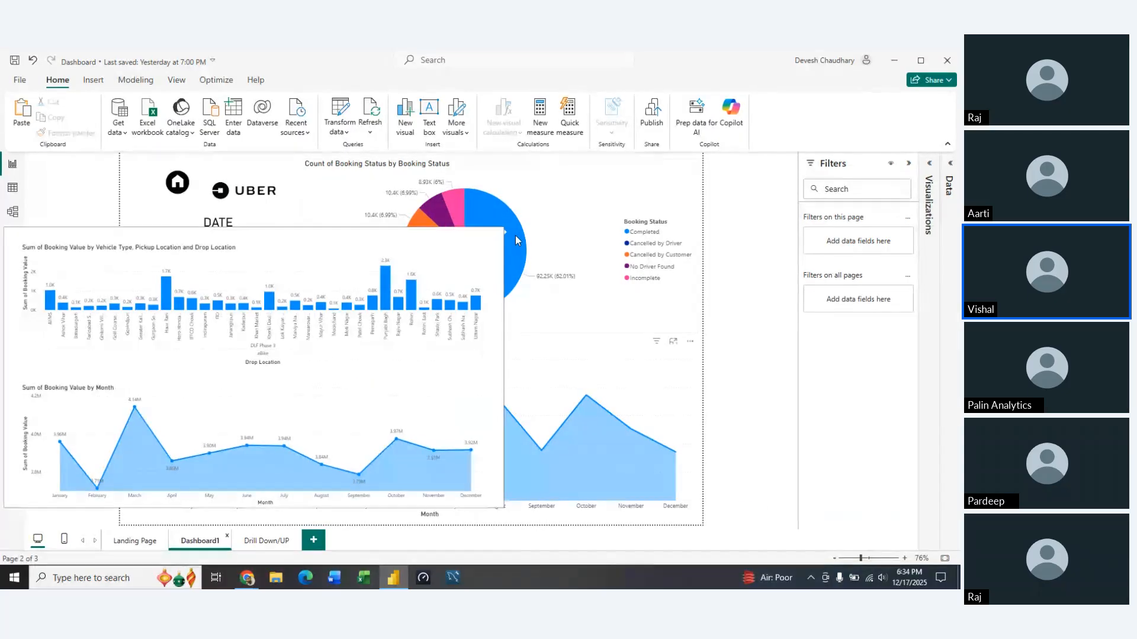
left_click(515, 240)
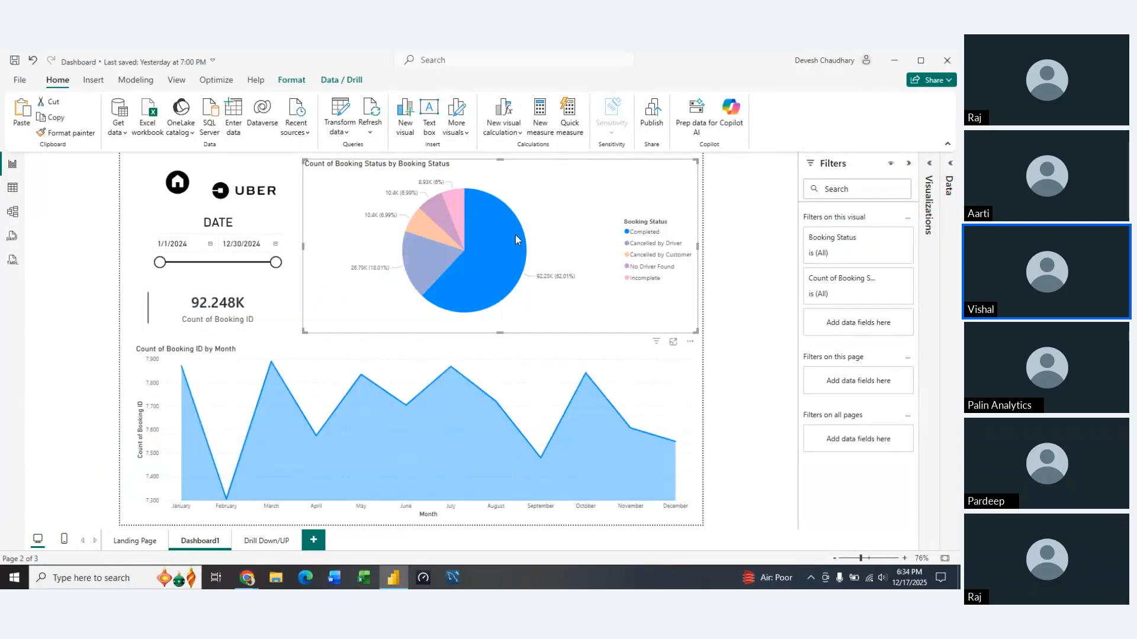
left_click(643, 189)
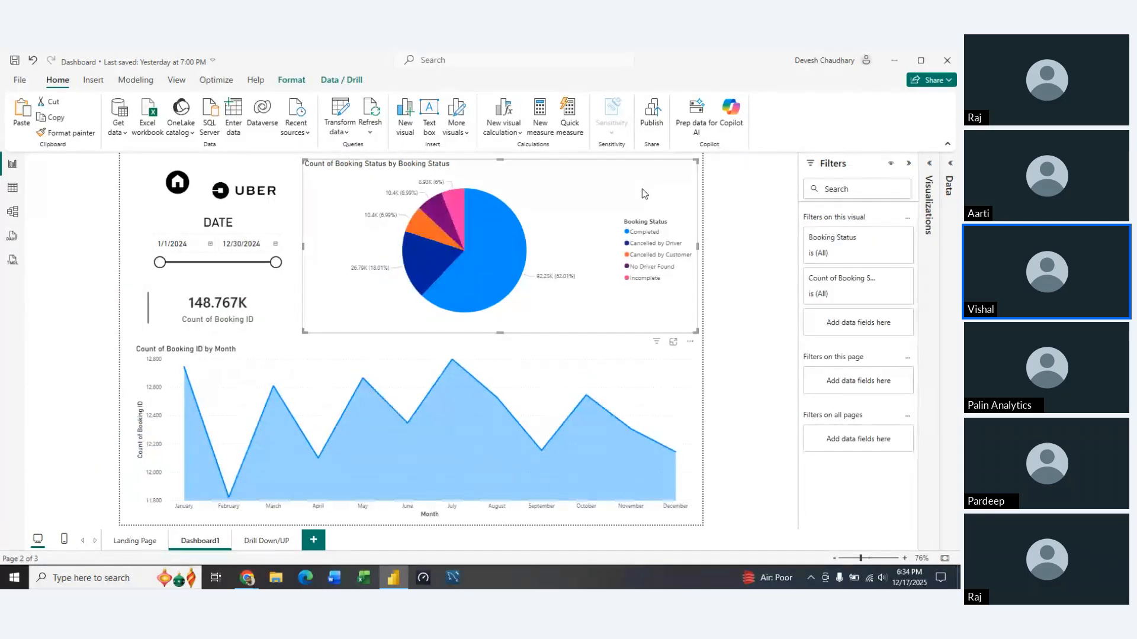
left_click(56, 483)
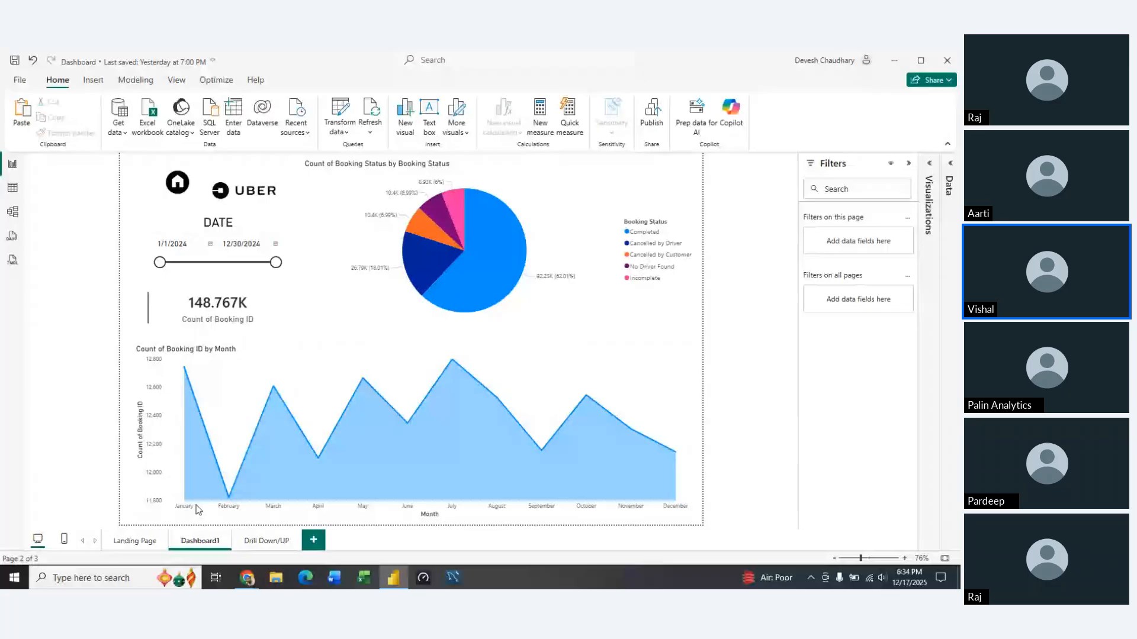
left_click(268, 541)
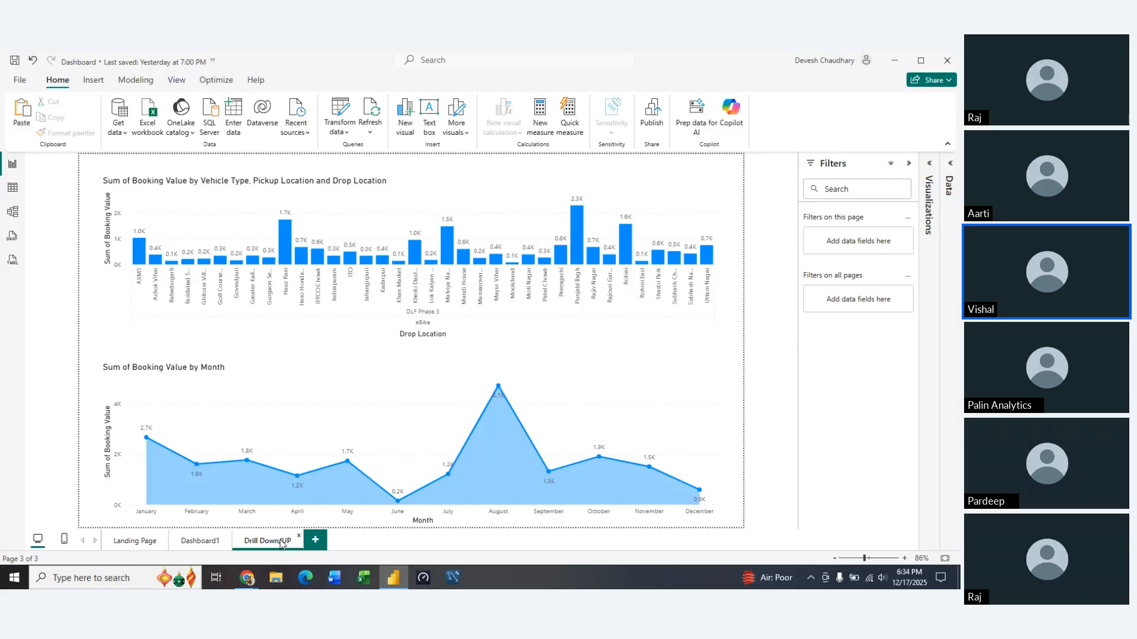
Step: Add a new report page and name it "Drill through"
left_click(313, 541)
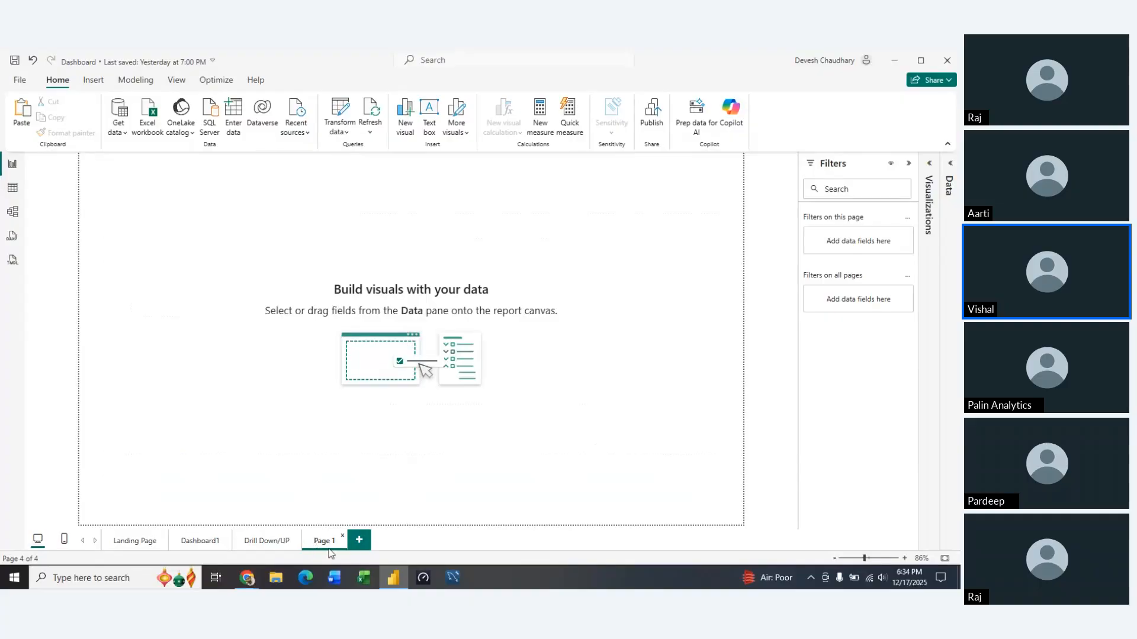
double_click(328, 542)
key("BackSpace")
key("BackSpace")
key("BackSpace")
key("BackSpace")
type("Drill through")
key("Return")
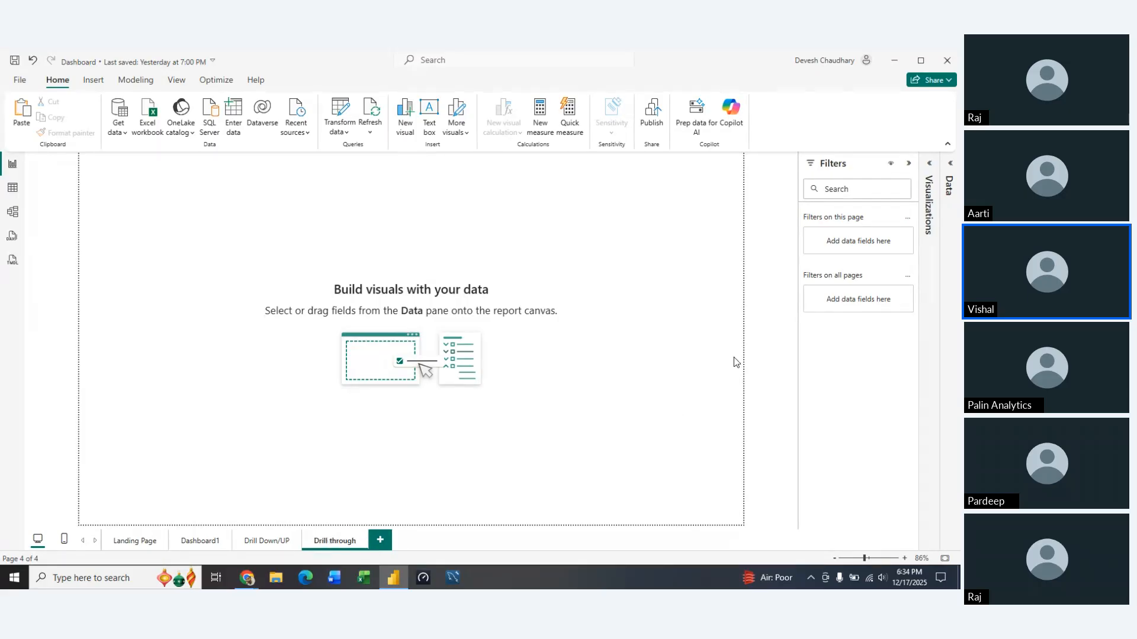
Step: Add another report page and name it "Drill Through Table Reuslt"
left_click(929, 163)
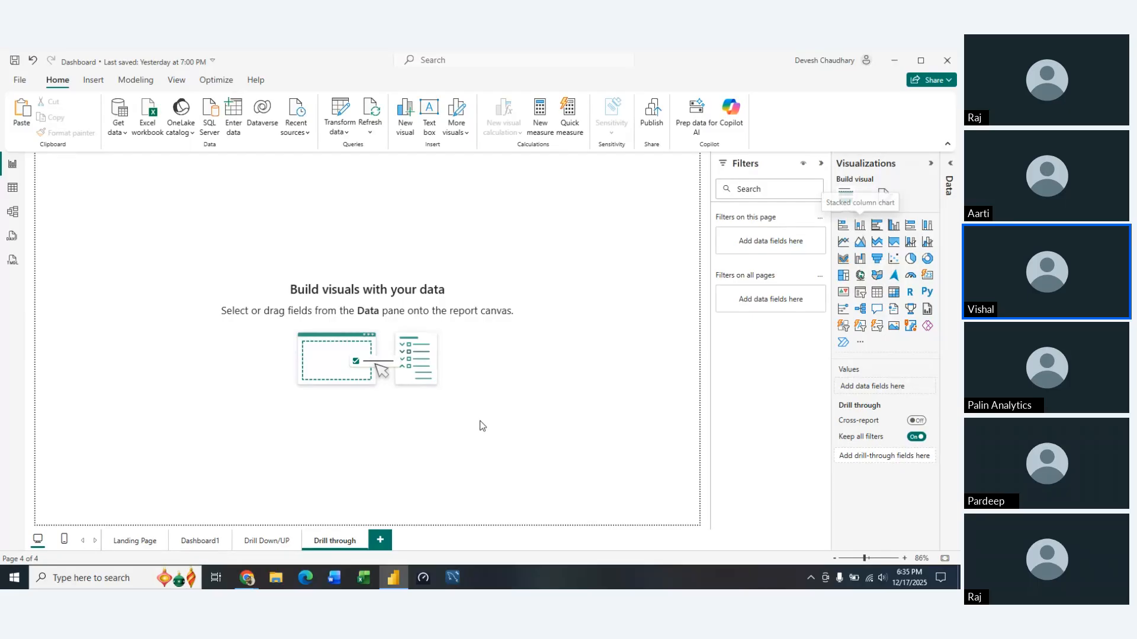
left_click(380, 542)
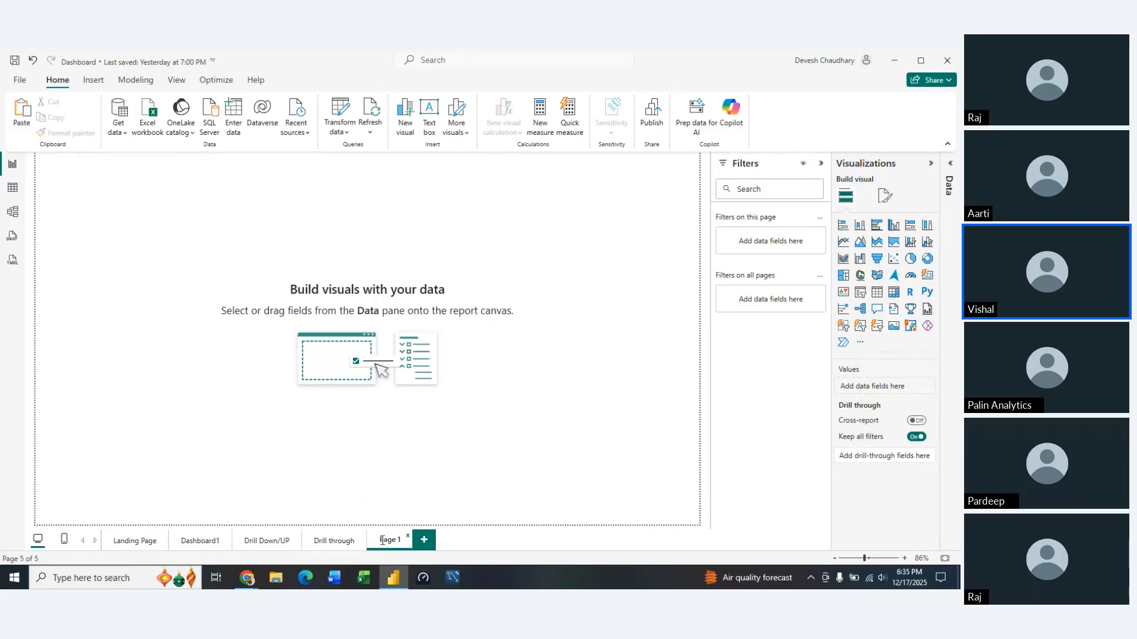
double_click(388, 540)
type("Drill Through T")
type("able")
type(" Reuslt")
key("Return")
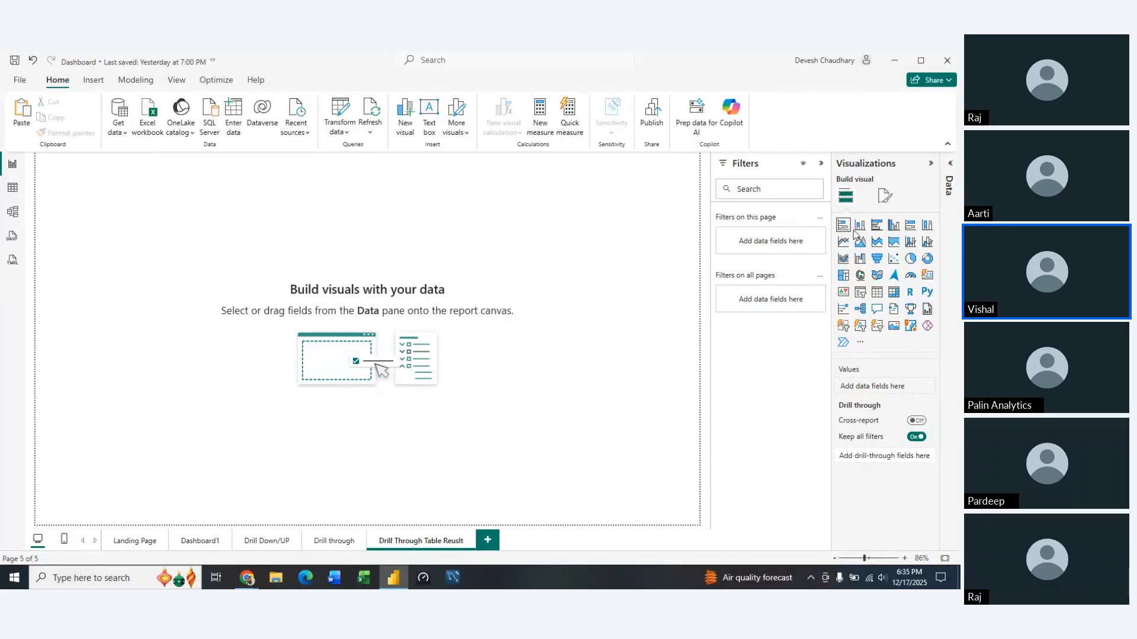
Step: Insert a table visual on the new page, move it inward and enlarge it to cover most of the canvas
left_click(877, 292)
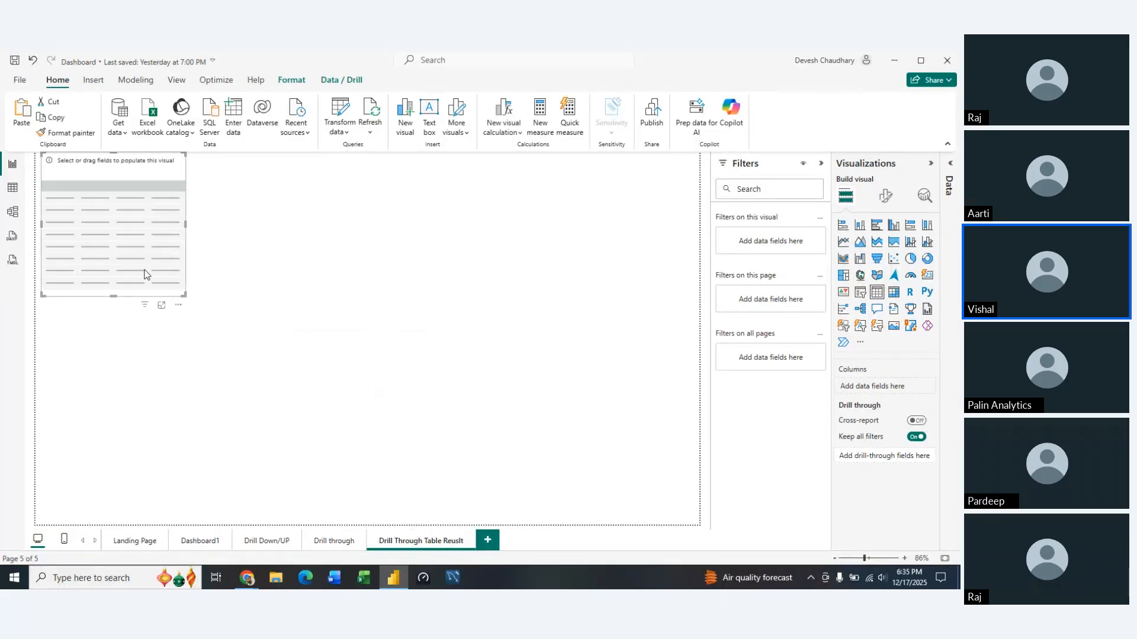
left_click_drag(130, 218, 241, 270)
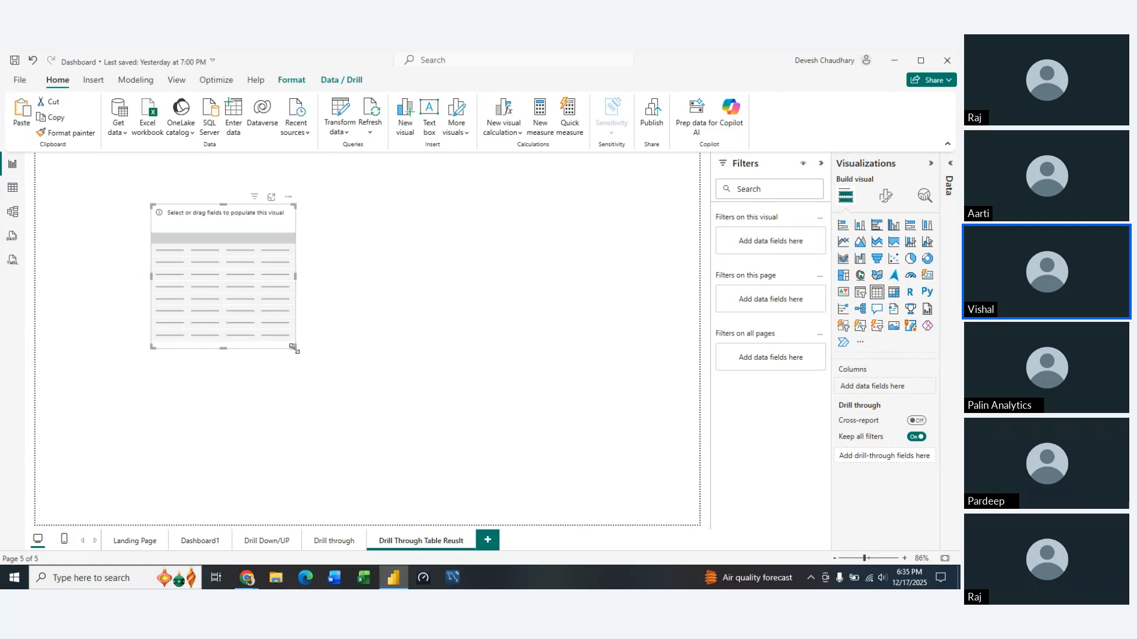
left_click_drag(296, 350, 536, 465)
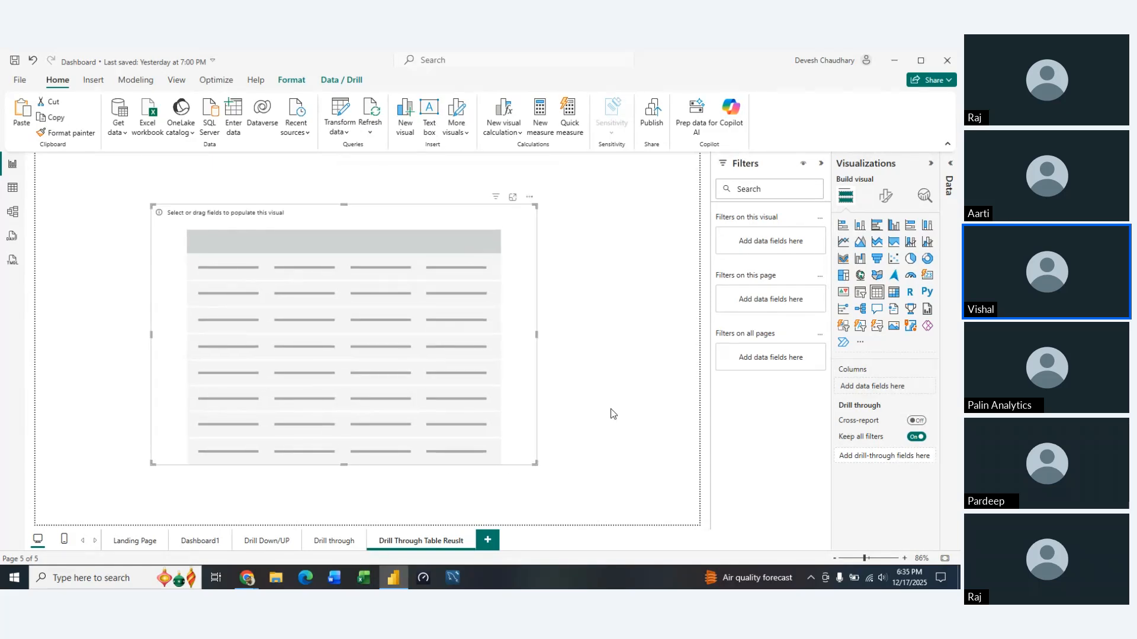
Step: Populate the table with the Vehicle Type, Booking Value and Reason for cancelling by Customer fields, leaving Ride Distance out
left_click(951, 165)
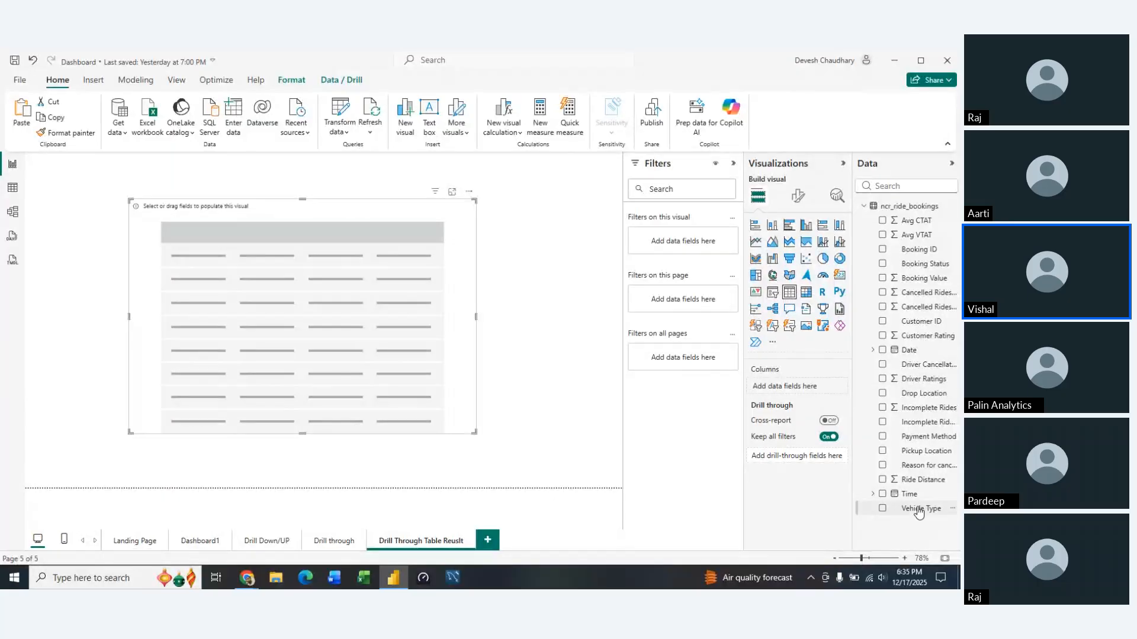
left_click_drag(912, 508, 787, 386)
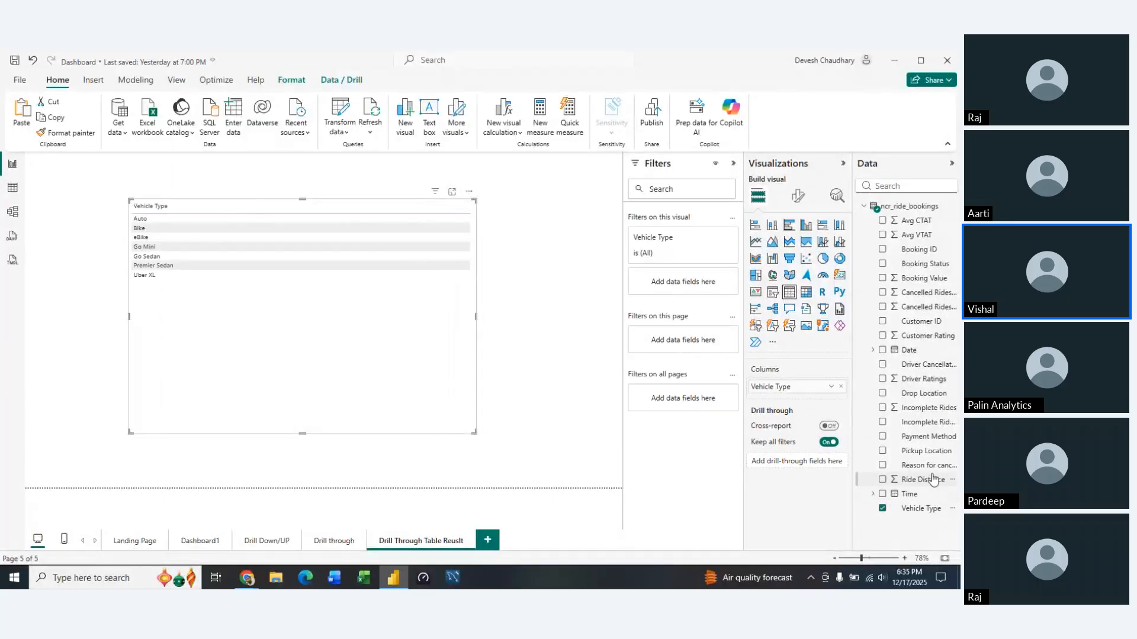
left_click_drag(924, 479, 820, 399)
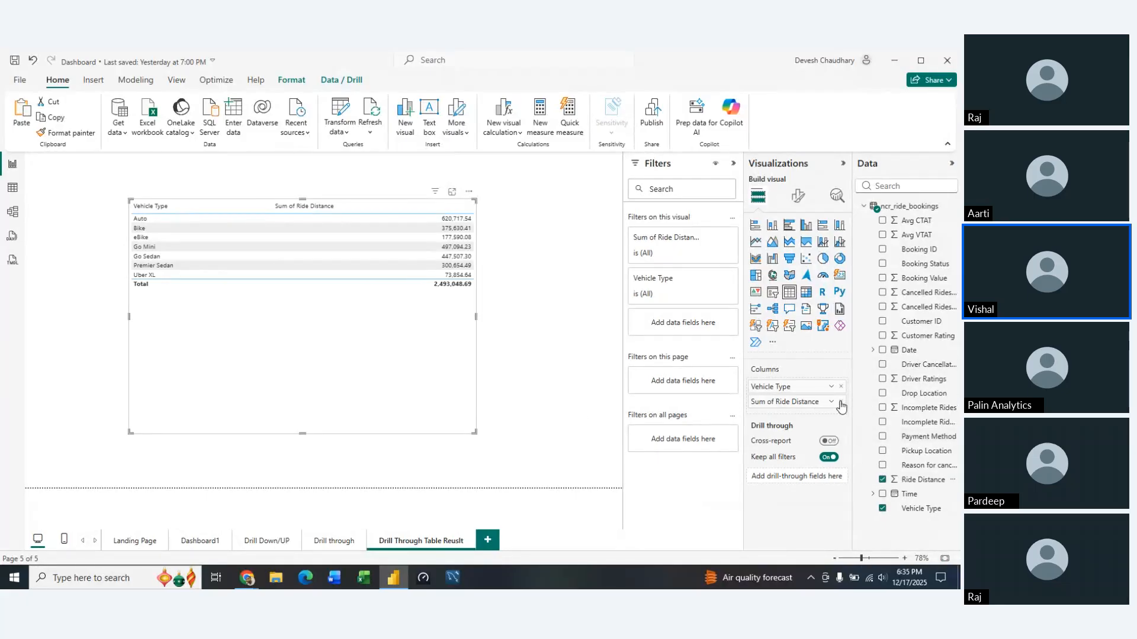
left_click(840, 401)
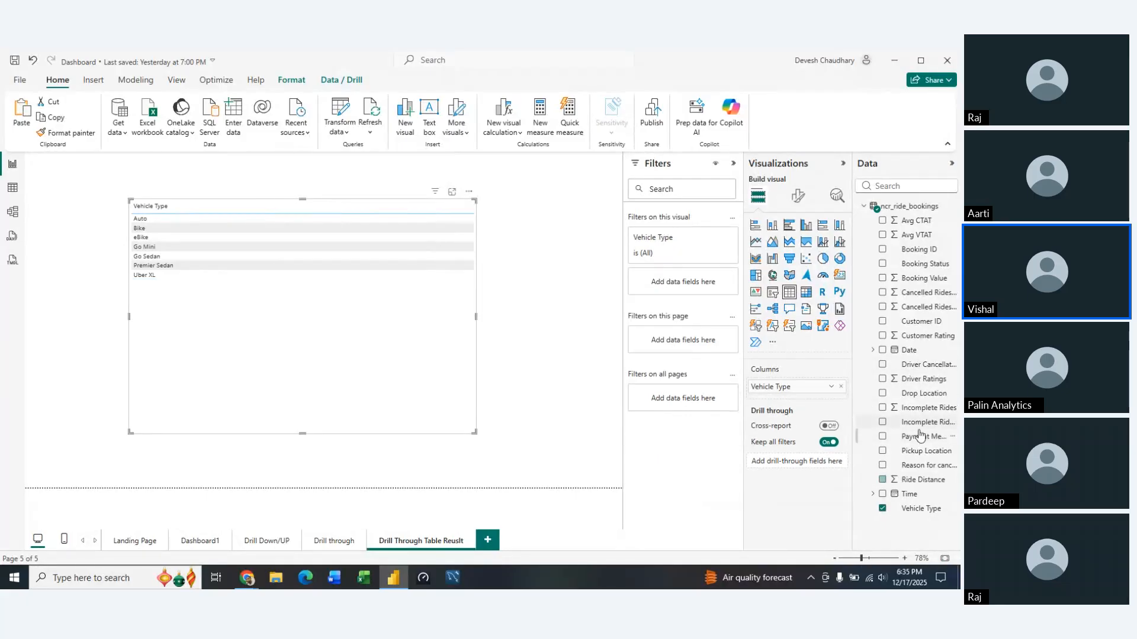
left_click(925, 276)
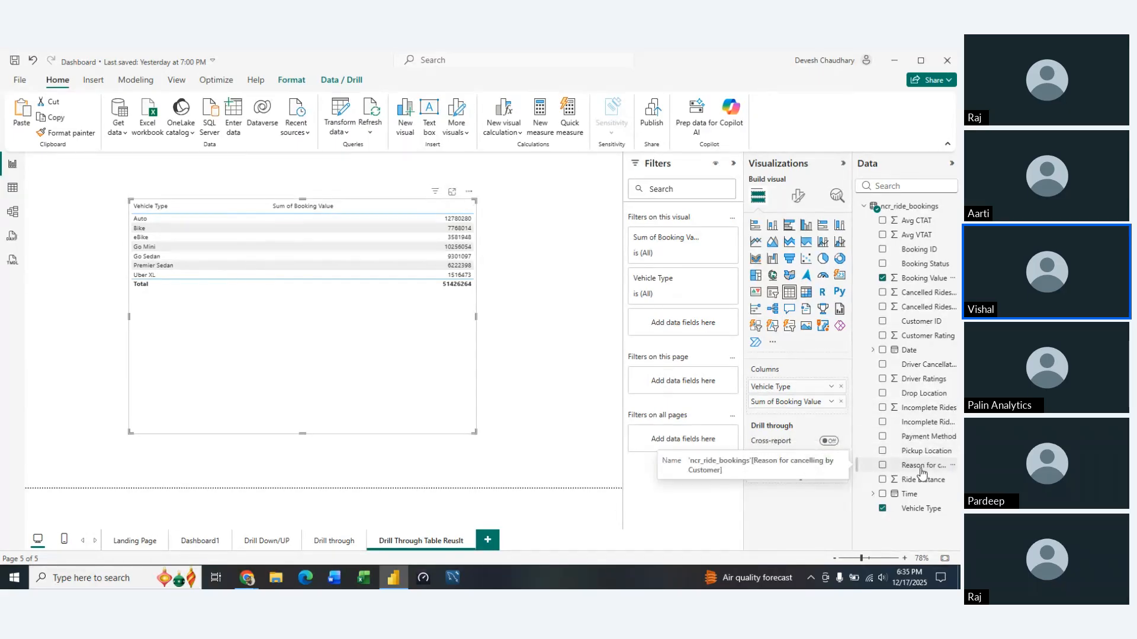
left_click_drag(920, 471, 809, 421)
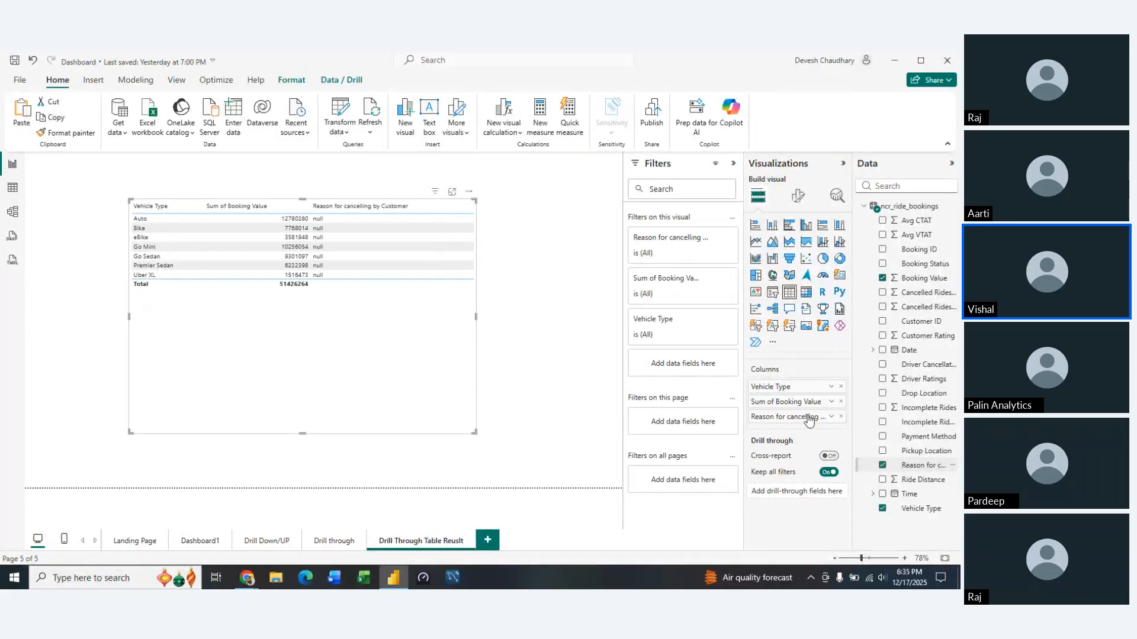
Step: Remove the Reason for cancelling by Customer column from the table and reduce the table's height
left_click(841, 417)
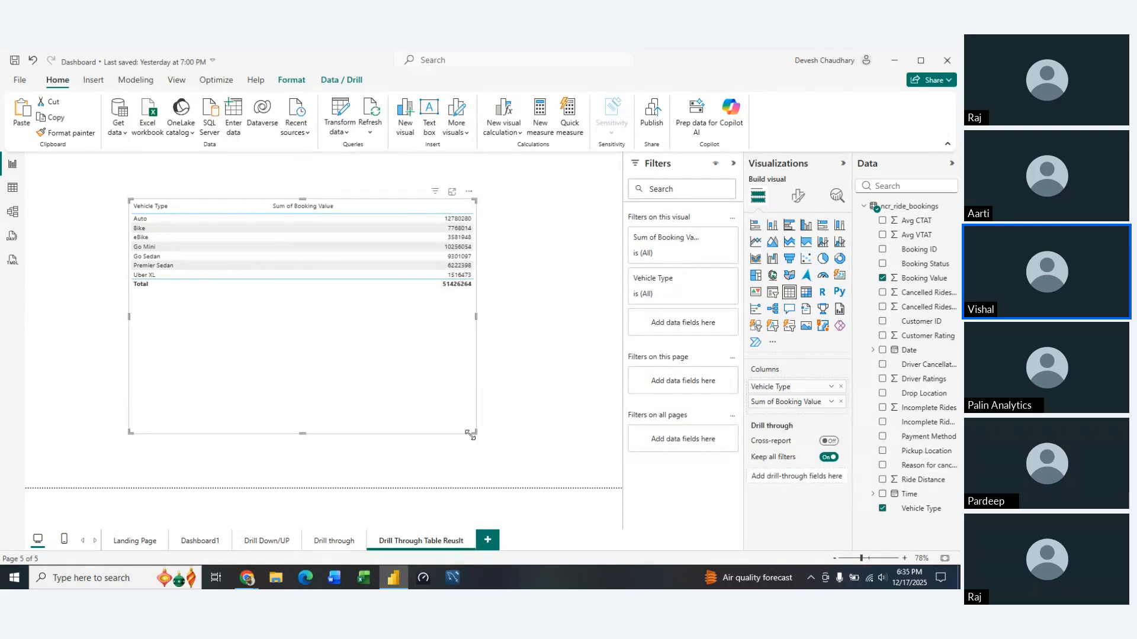
left_click_drag(477, 435, 486, 357)
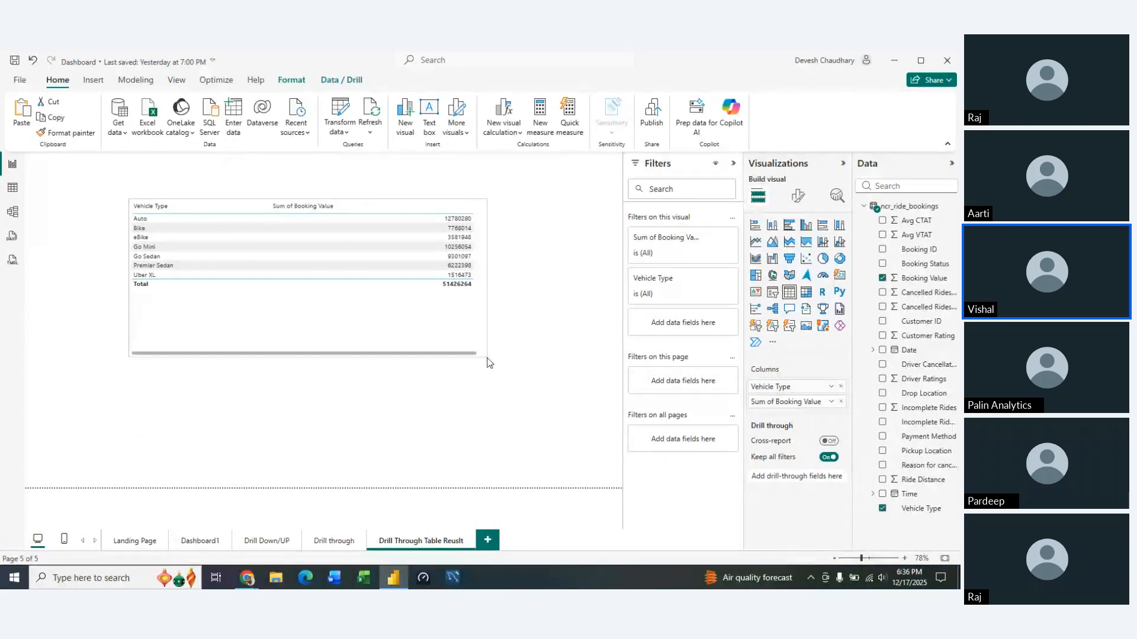
Step: Set the font size of the table's values to 20 and enlarge the table to fit all vehicle type rows
left_click(798, 195)
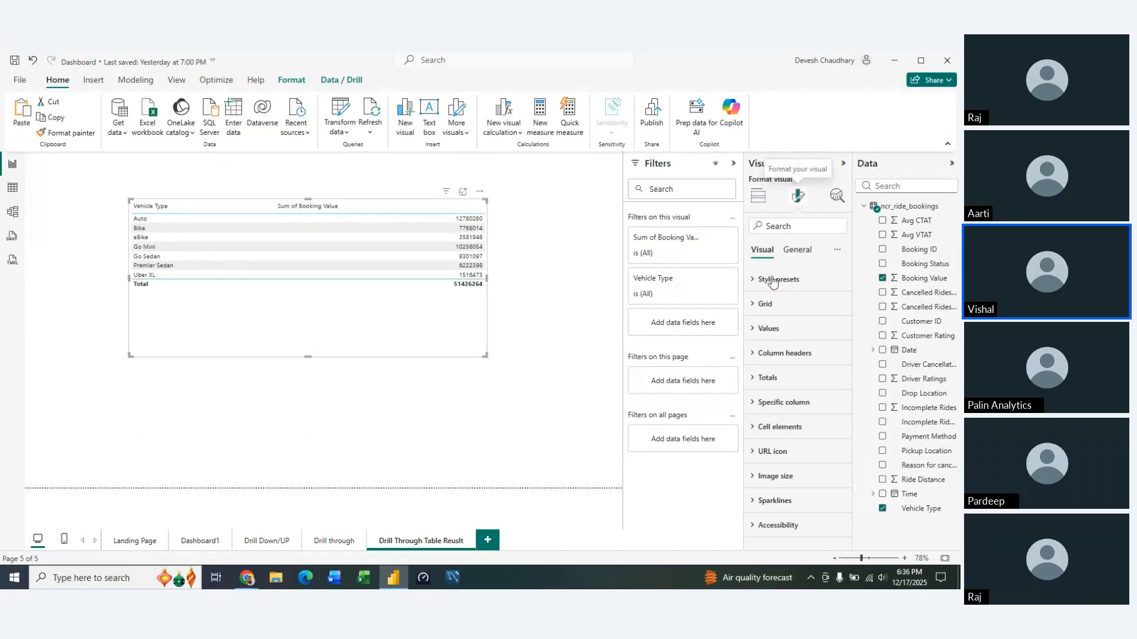
left_click(764, 330)
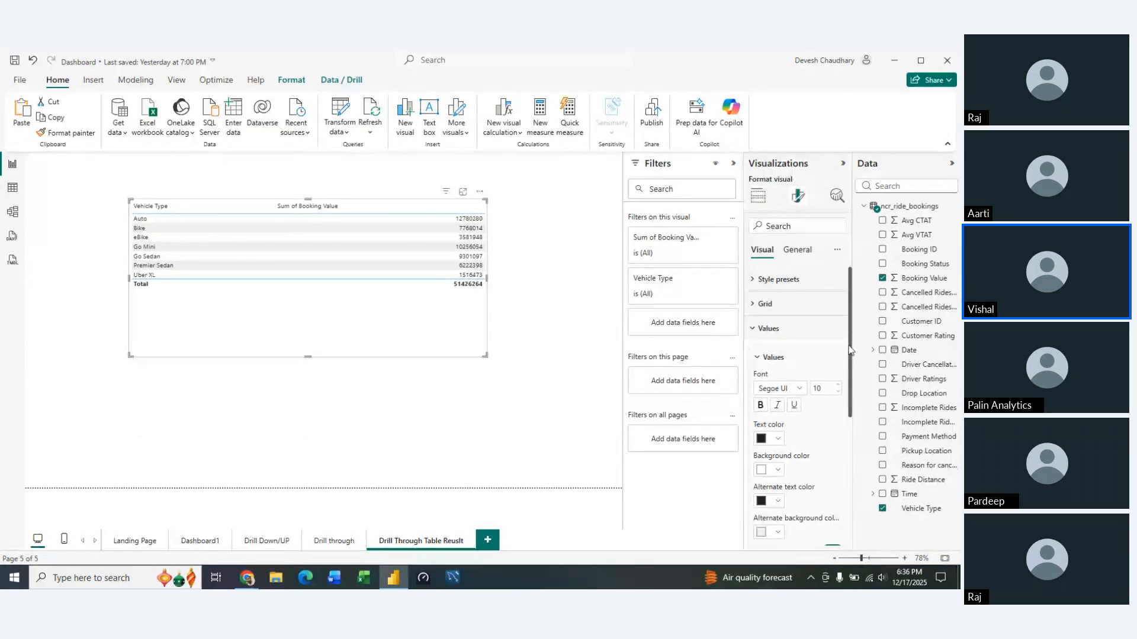
left_click(840, 386)
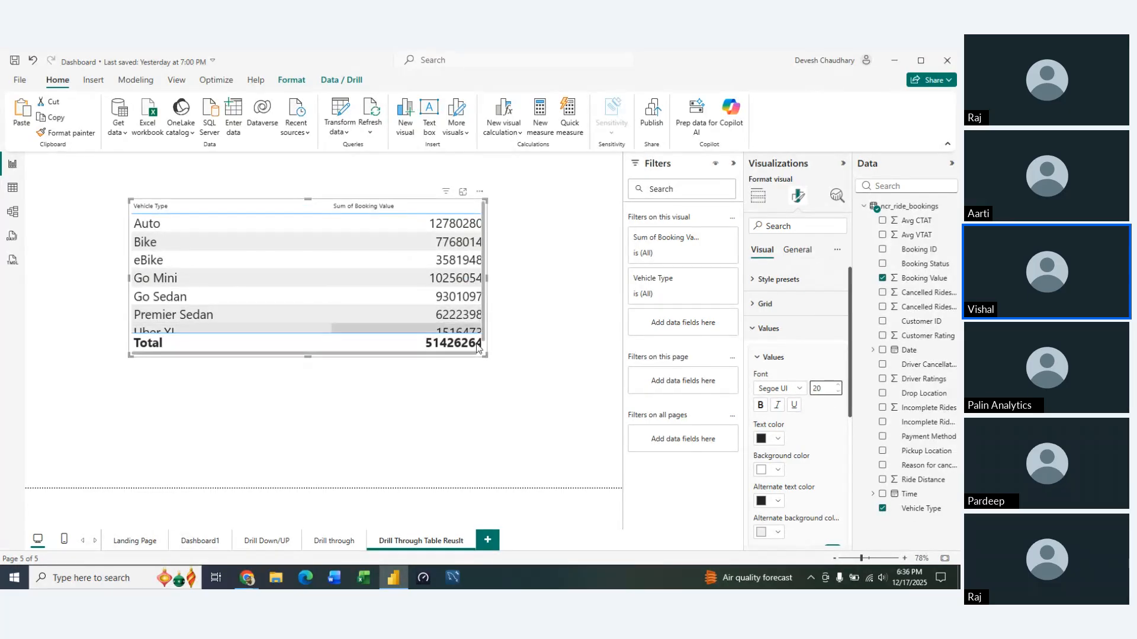
left_click_drag(485, 356, 499, 396)
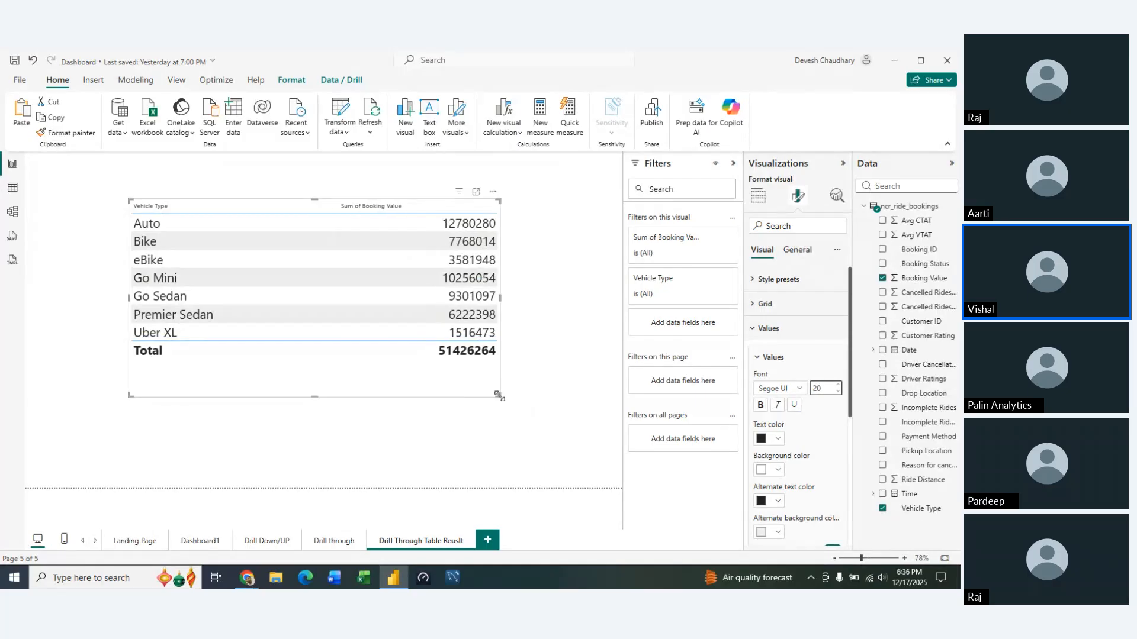
left_click(843, 164)
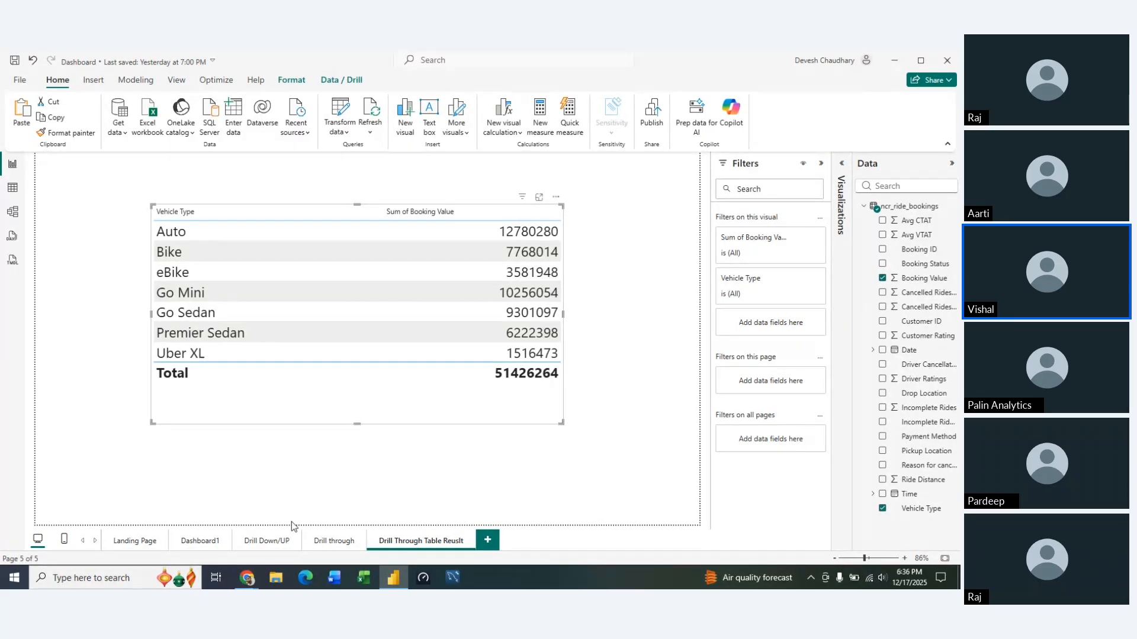
Step: Insert a stacked bar chart on the Drill through page and move it inward on the canvas
left_click(334, 541)
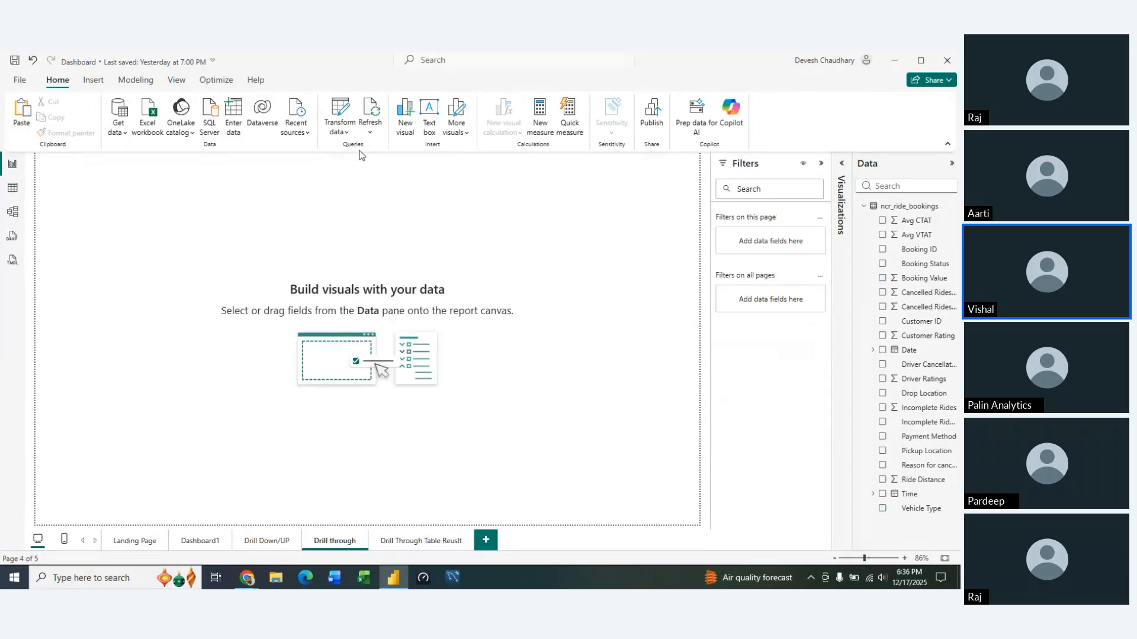
left_click(842, 163)
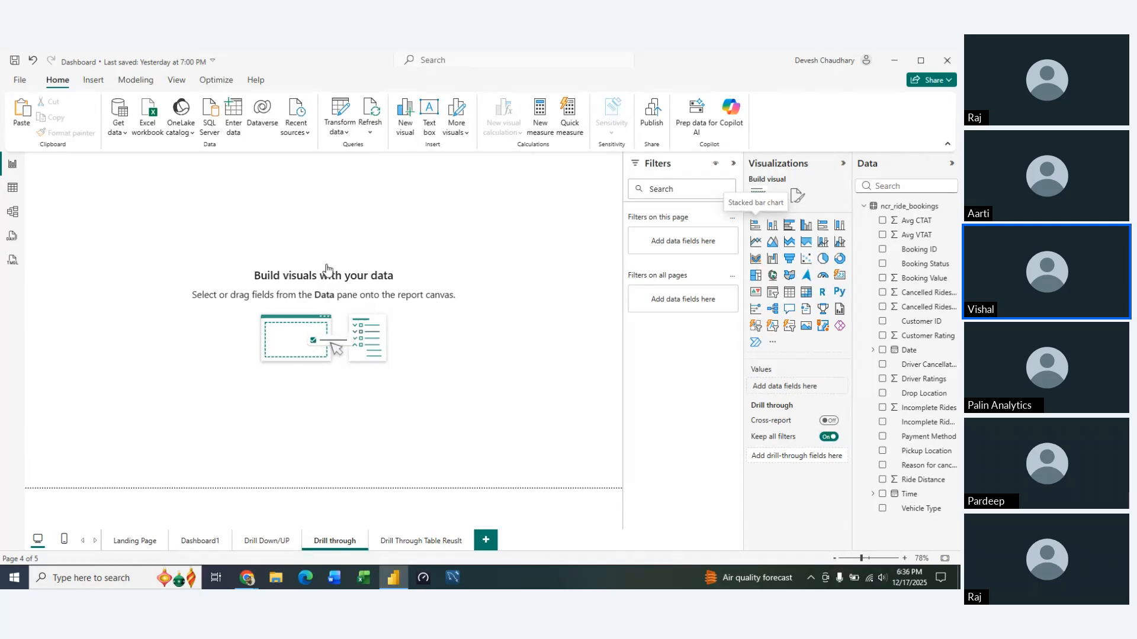
left_click(754, 227)
left_click_drag(114, 176, 263, 267)
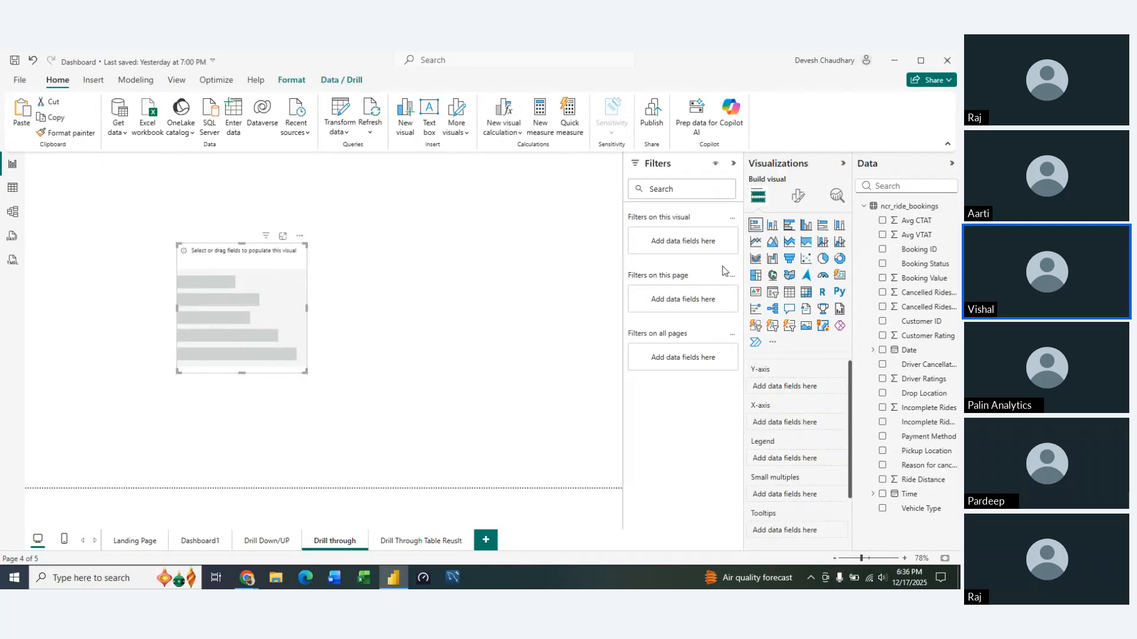
Step: Plot Ride Distance on the X-axis against Booking Status on the Y-axis and widen the bar chart
left_click_drag(927, 263, 805, 392)
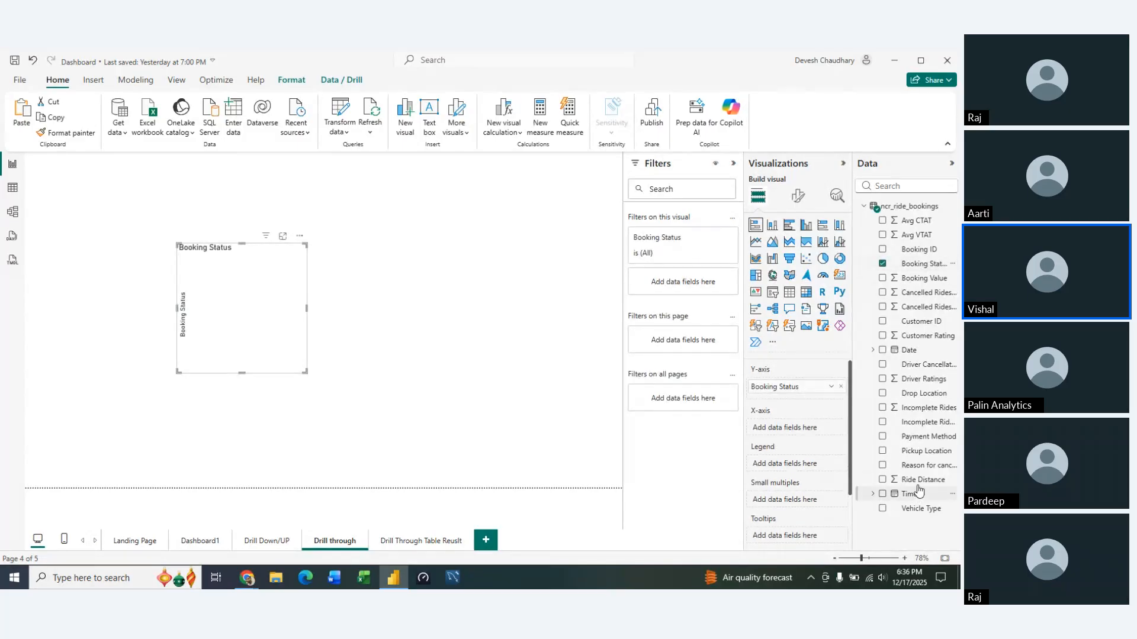
left_click_drag(920, 486, 809, 428)
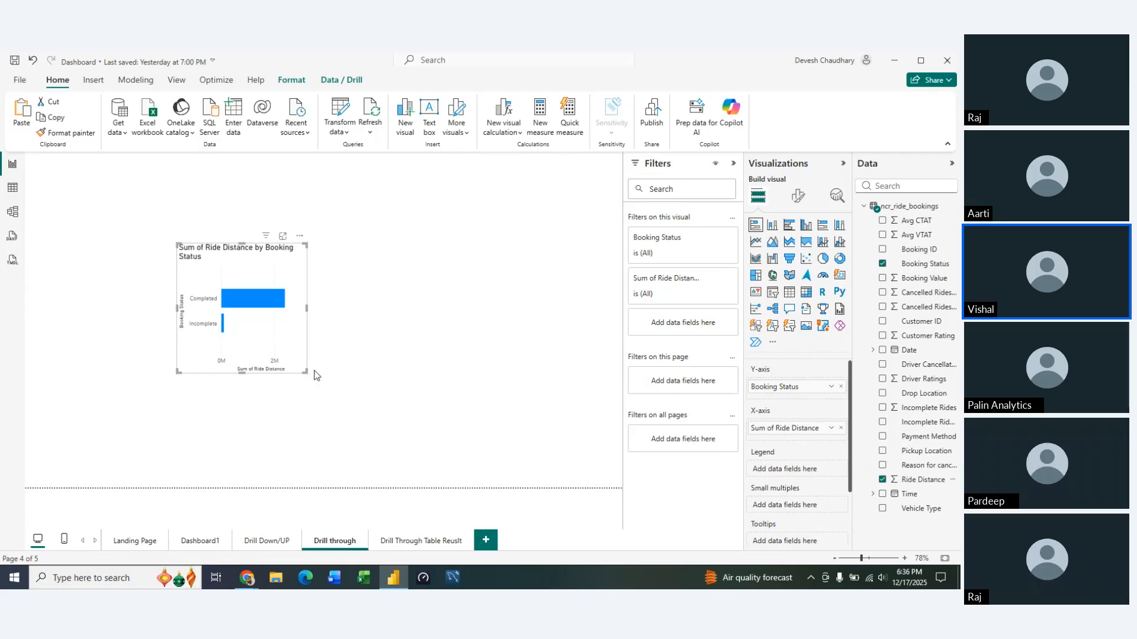
left_click_drag(306, 372, 476, 405)
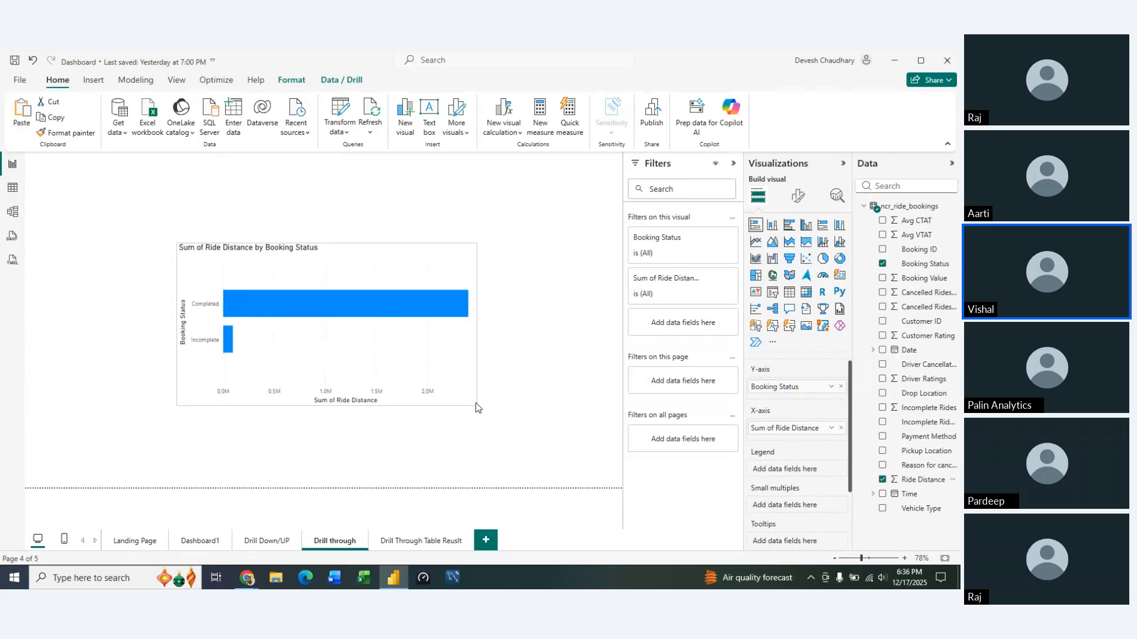
Step: Replace Ride Distance on the chart's X-axis with Reason for cancelling by Customer, and enlarge and reposition the chart near the page's upper-left corner
left_click(882, 480)
left_click_drag(940, 469, 827, 438)
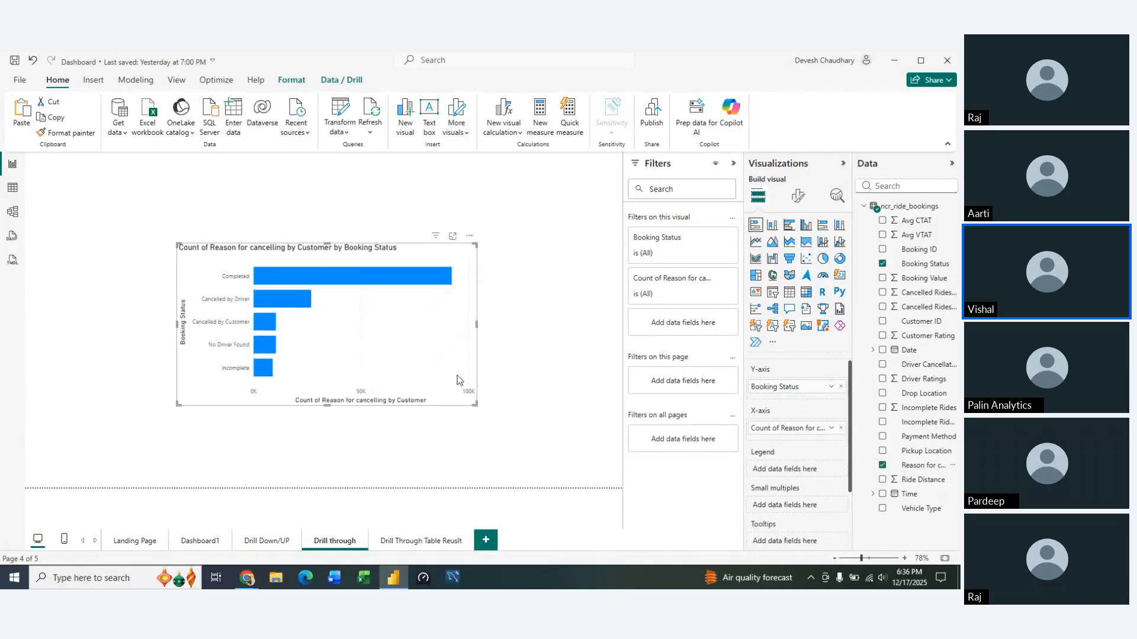
left_click_drag(475, 405, 557, 414)
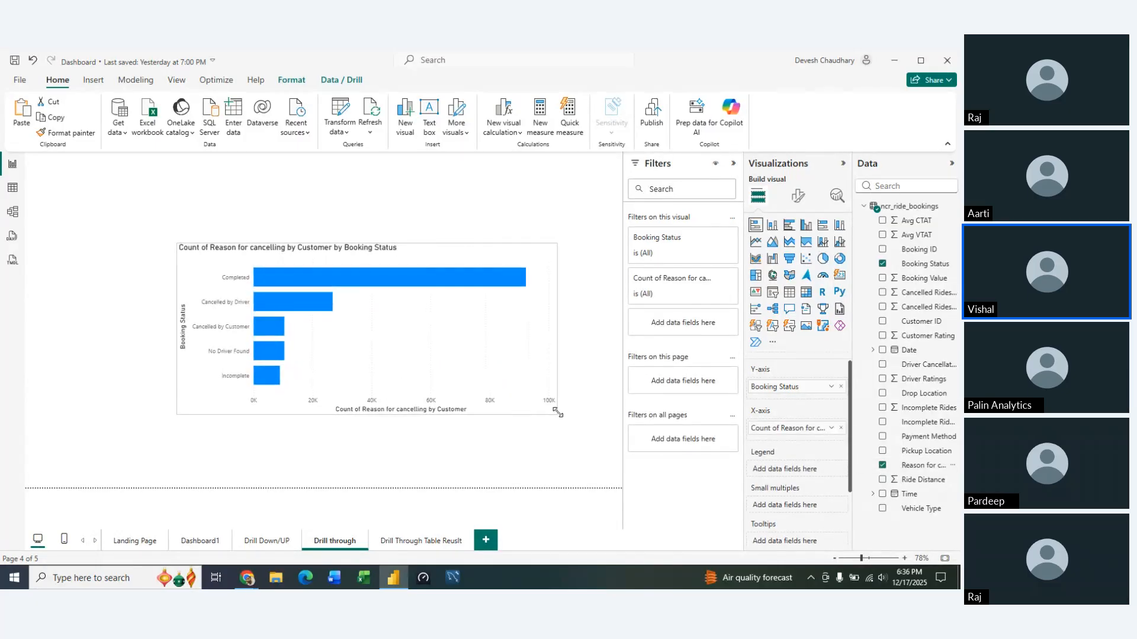
left_click_drag(185, 272, 84, 251)
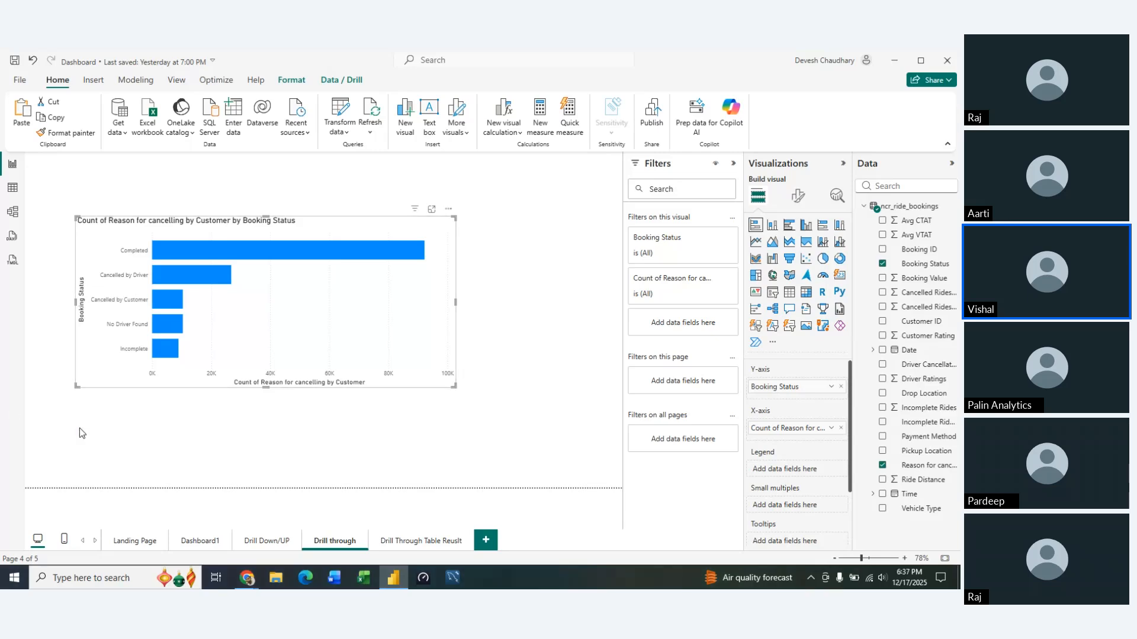
Step: Add Booking Status as the first column of the table on the Drill Through Table Reuslt page and enlarge the table to fit all rows
left_click(421, 542)
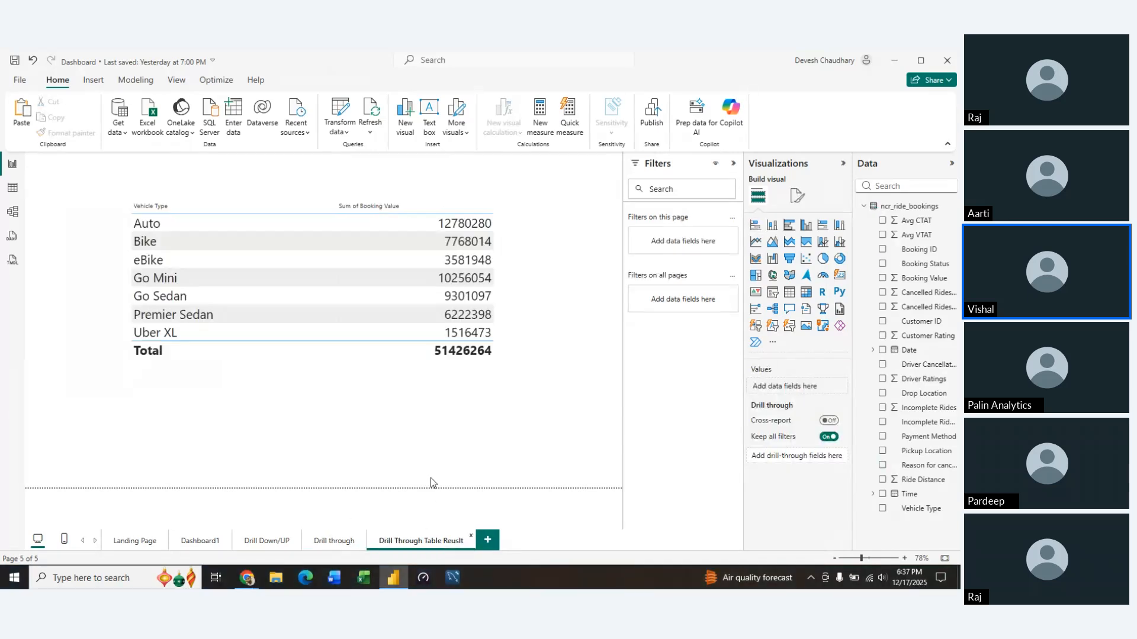
left_click(501, 332)
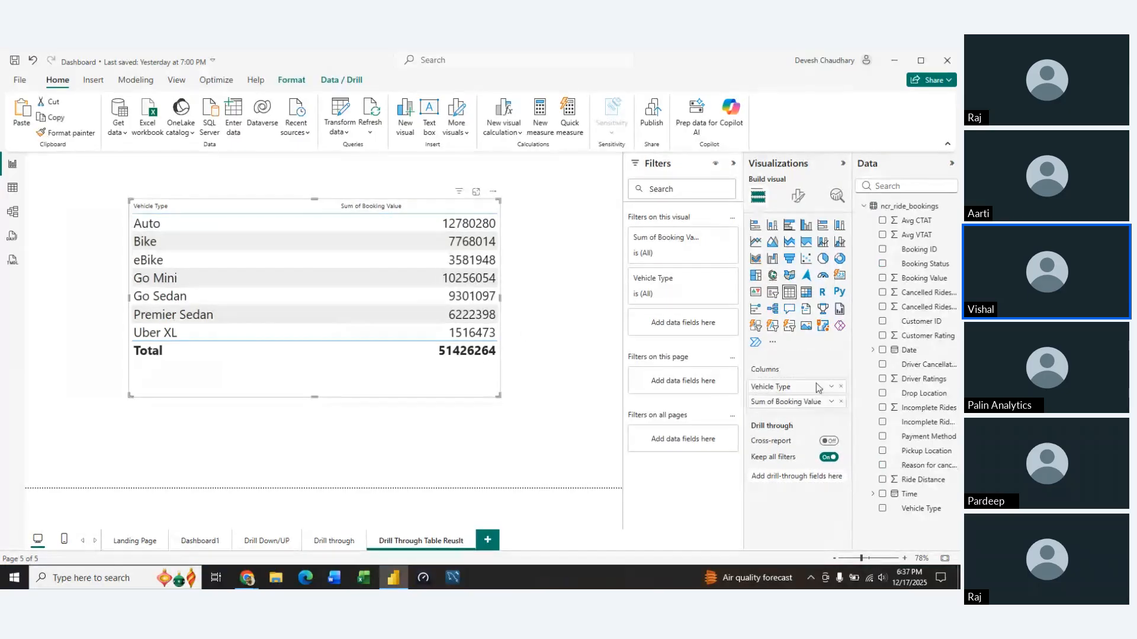
left_click_drag(917, 263, 788, 395)
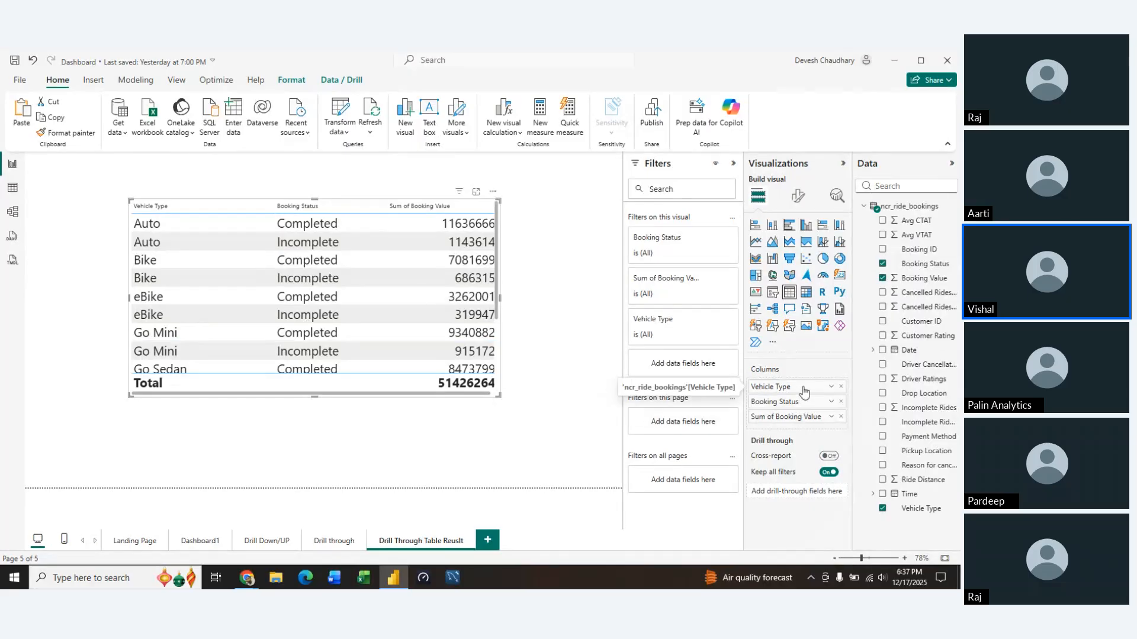
left_click_drag(800, 386, 805, 415)
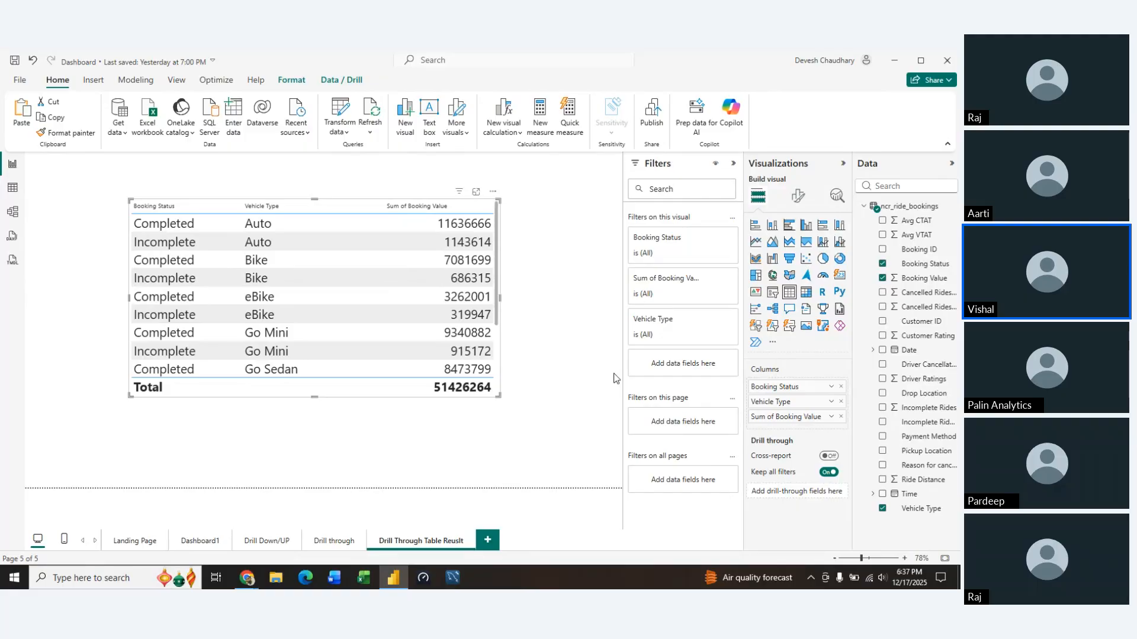
left_click_drag(499, 396, 511, 462)
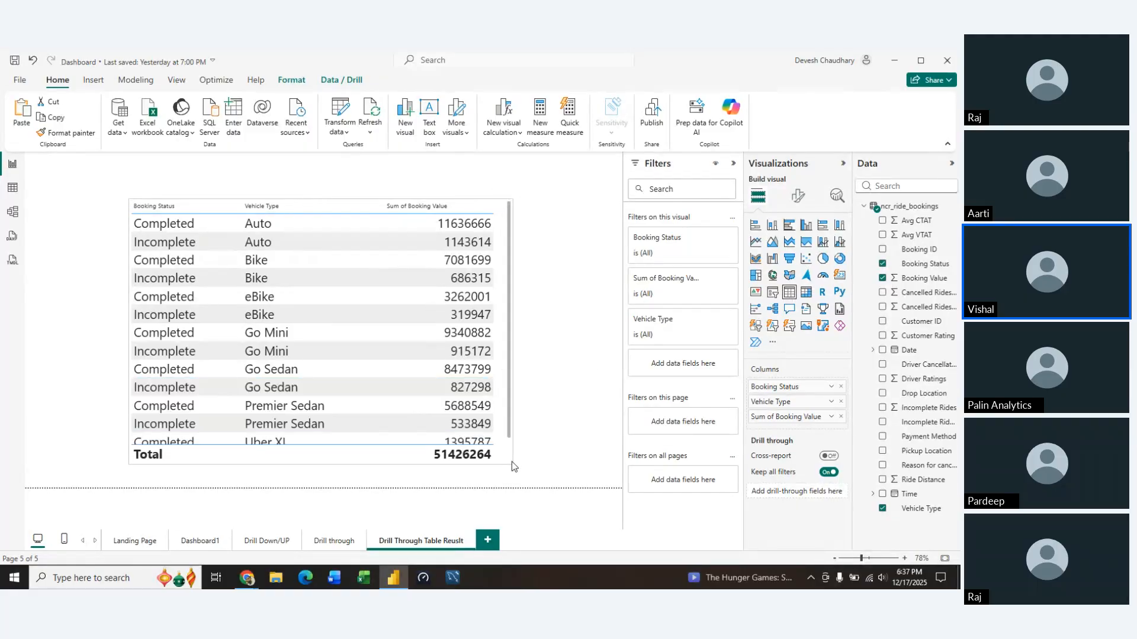
left_click_drag(511, 199, 564, 160)
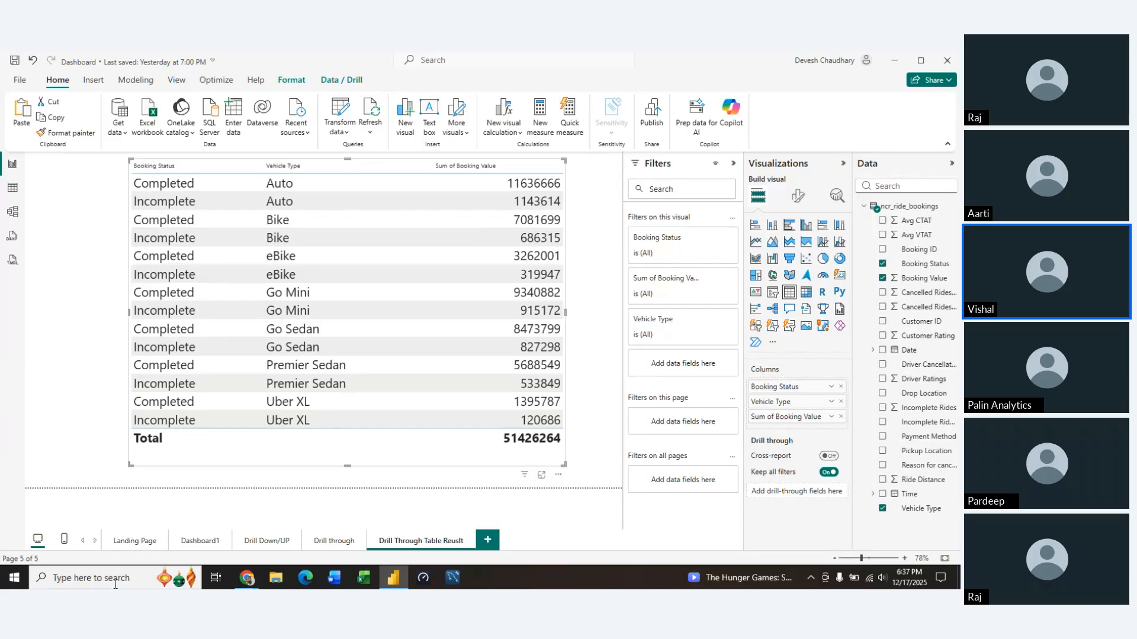
Step: Compare the booking status chart with the results table page and check which options the Completed bar offers
left_click(331, 540)
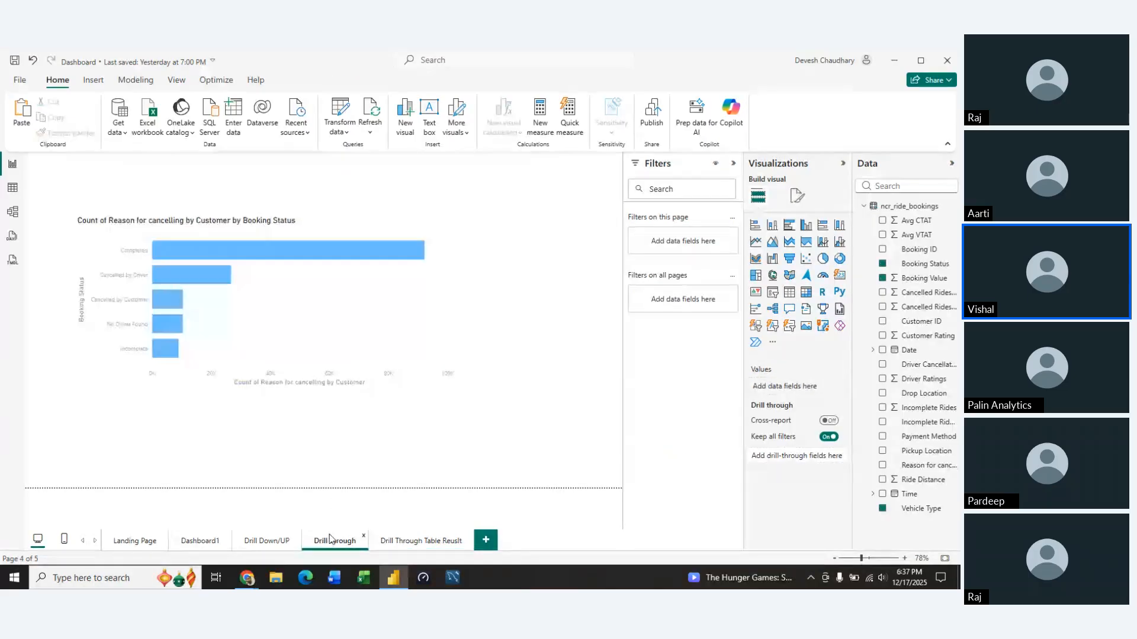
left_click(248, 262)
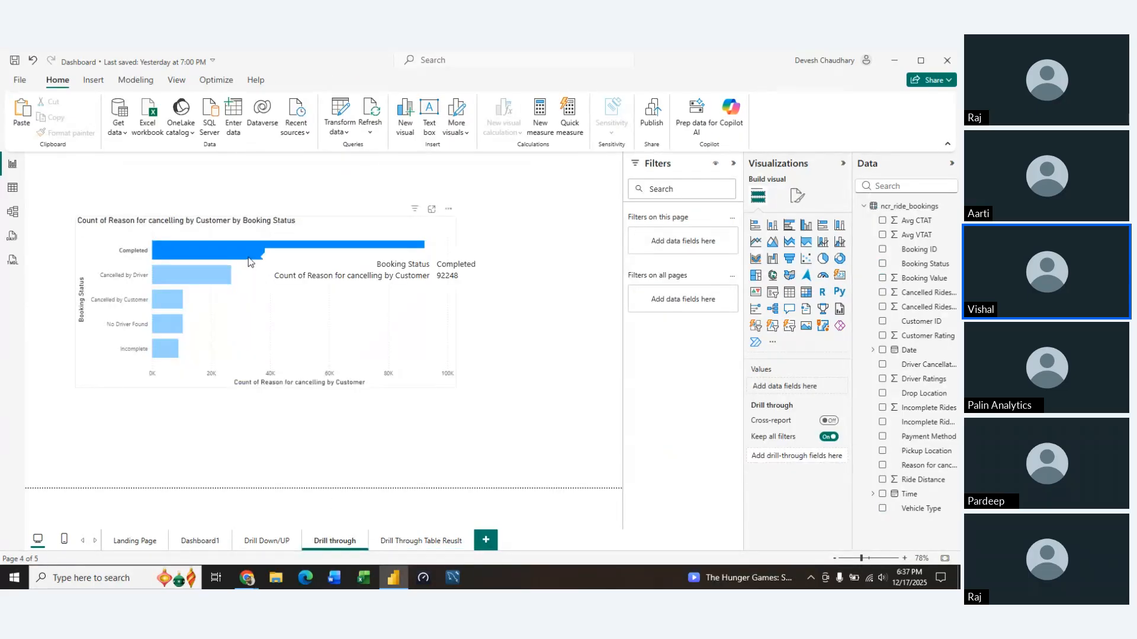
left_click(407, 542)
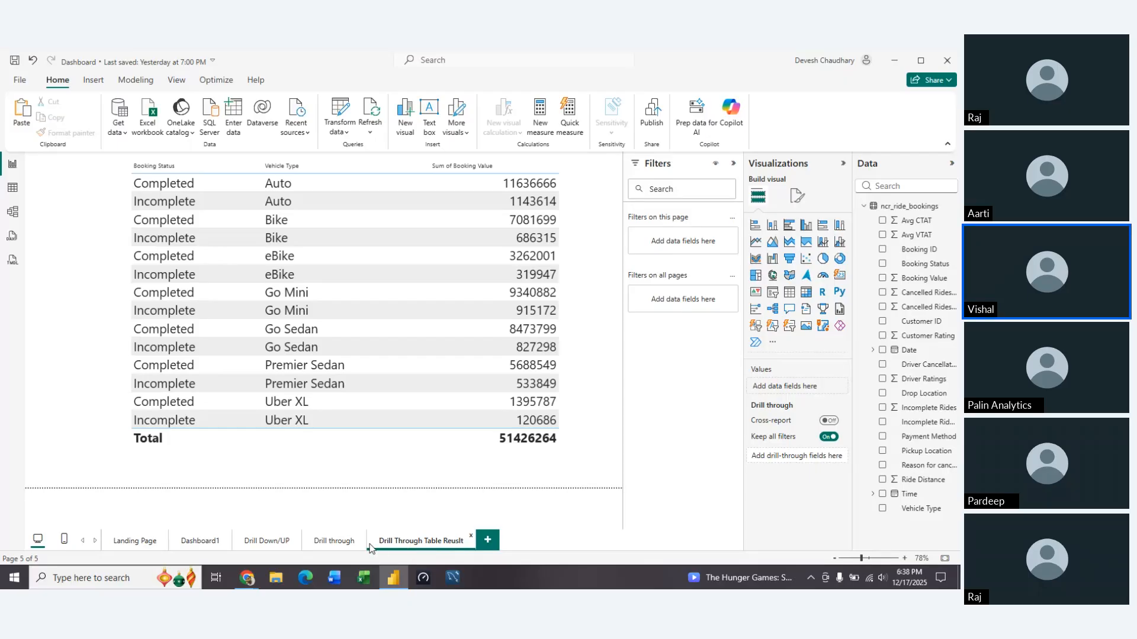
left_click(333, 541)
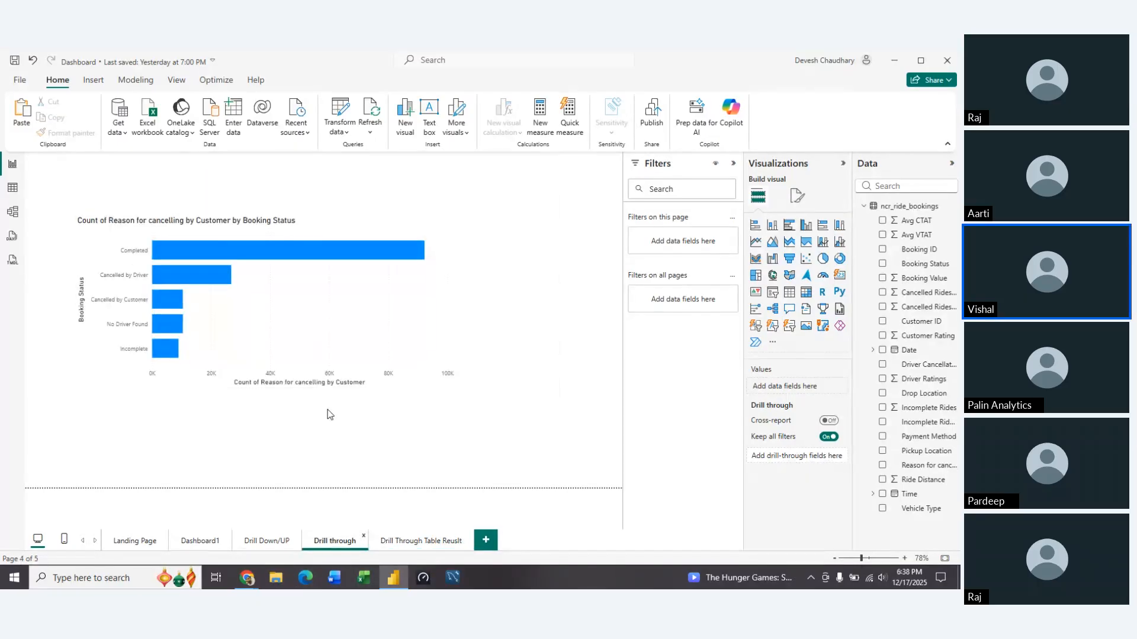
left_click(422, 541)
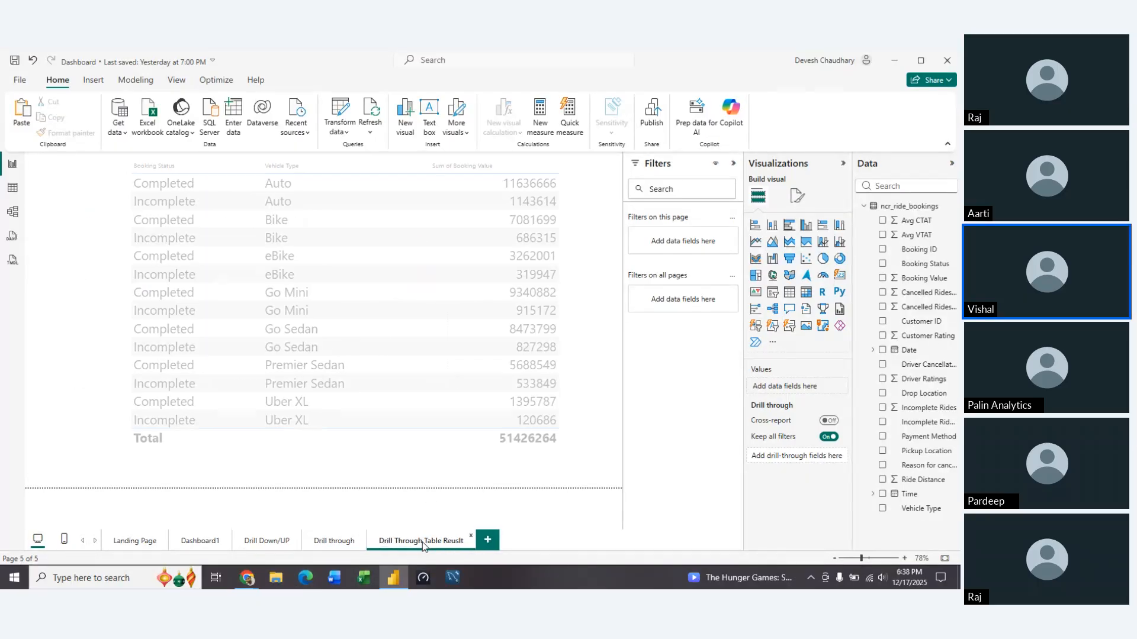
left_click(342, 542)
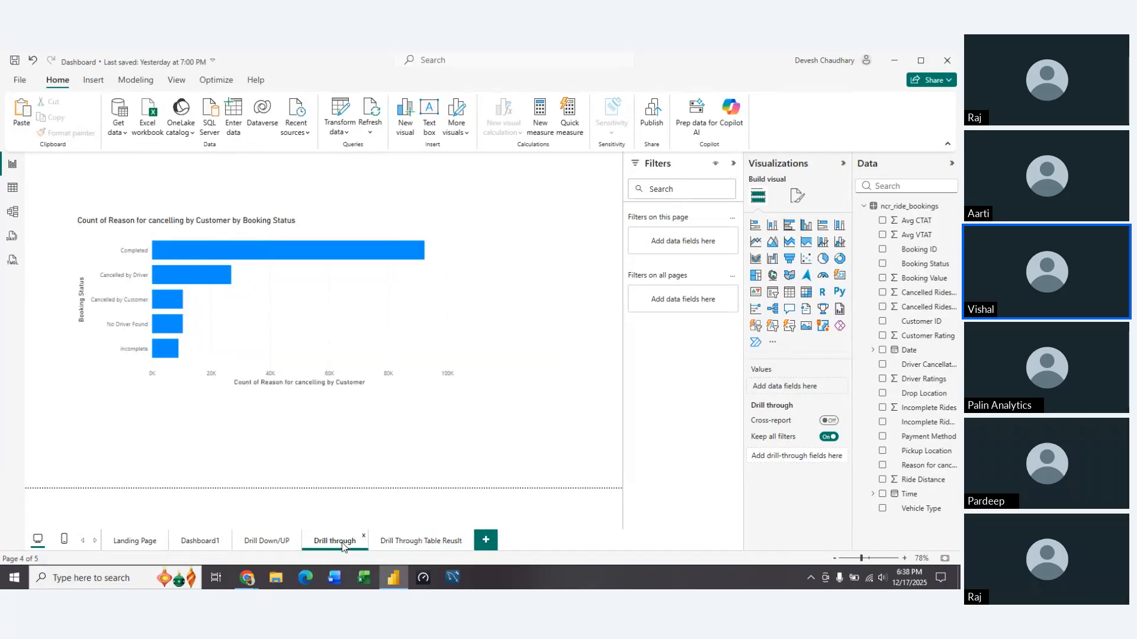
right_click(294, 251)
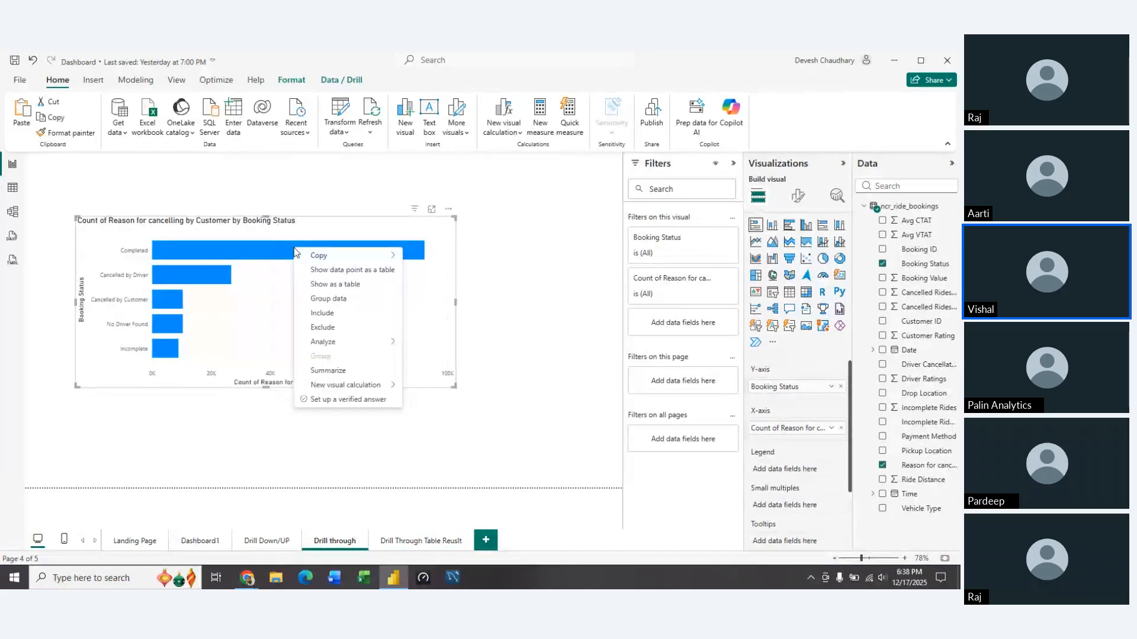
left_click(519, 384)
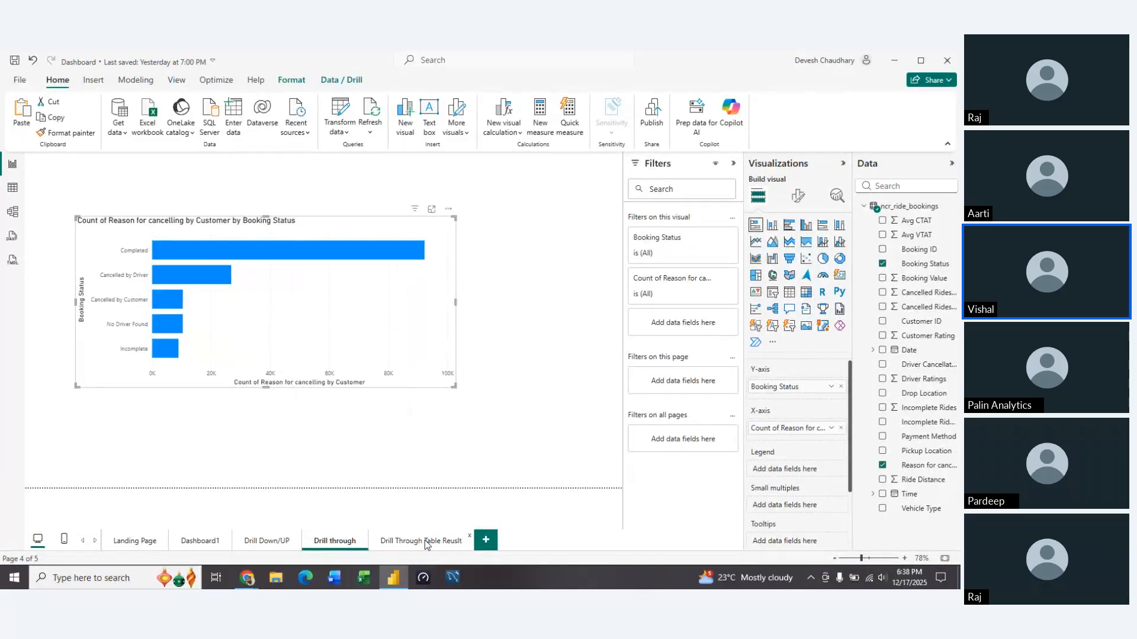
Step: Add Booking Status as the drill-through field of the Drill Through Table Reuslt page and review its category values
left_click(426, 542)
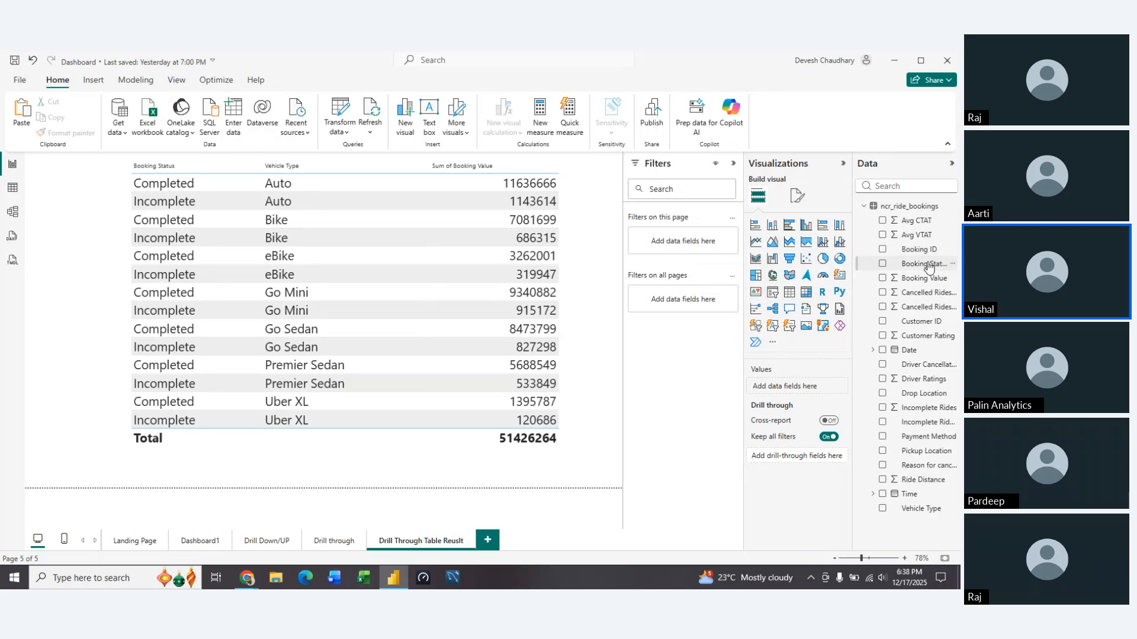
left_click_drag(924, 264, 822, 457)
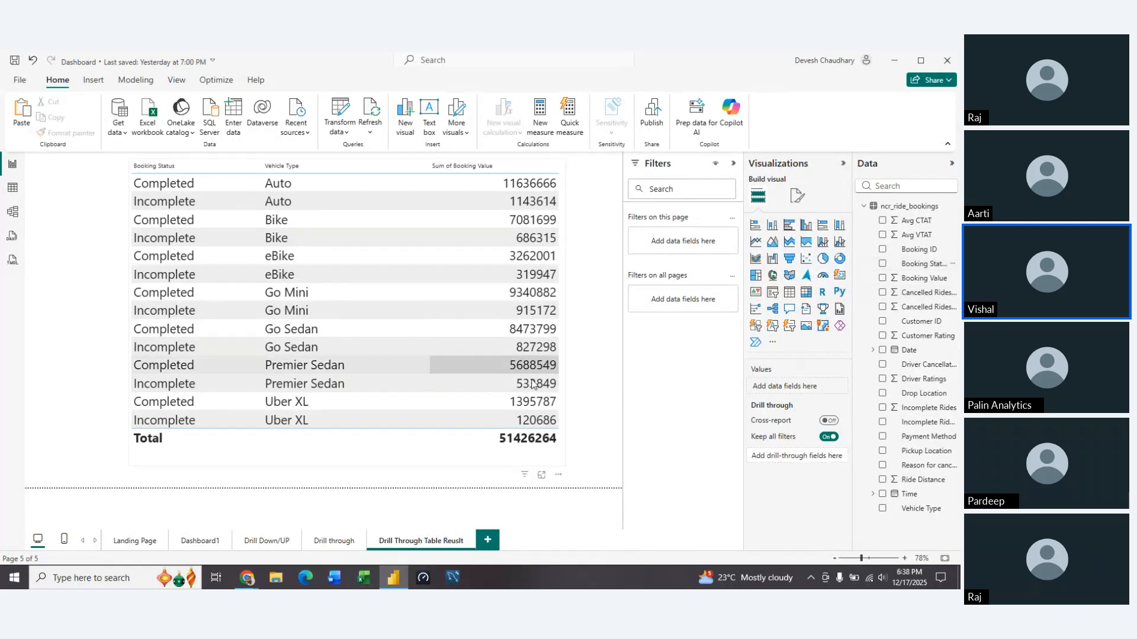
left_click(560, 372)
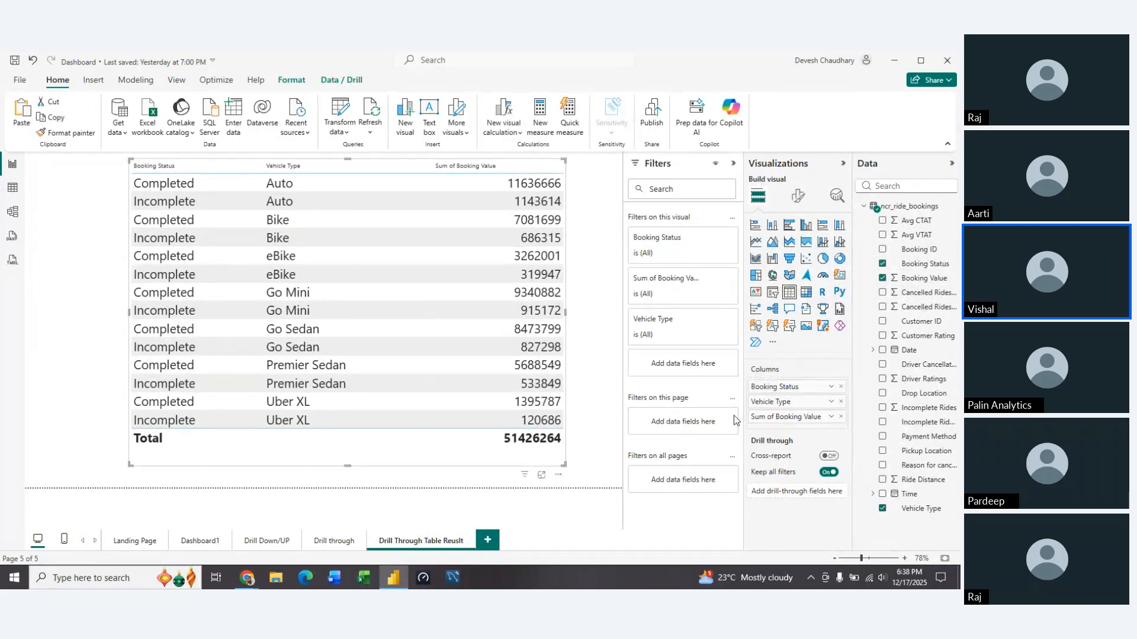
left_click_drag(925, 269, 814, 496)
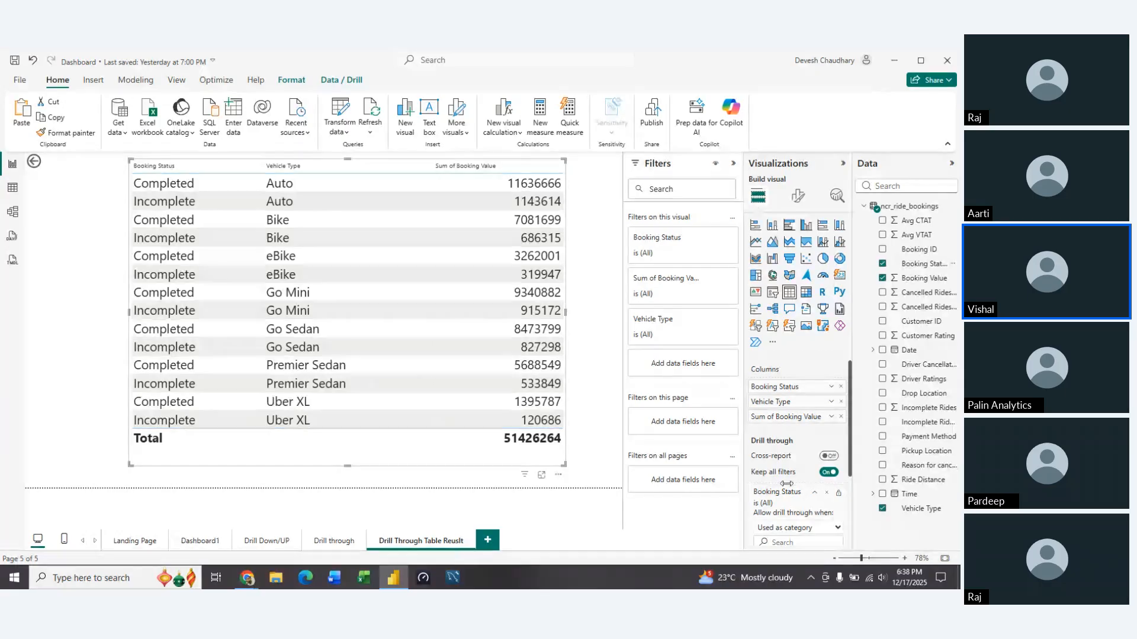
left_click(813, 494)
scroll(851, 461, "down", 3)
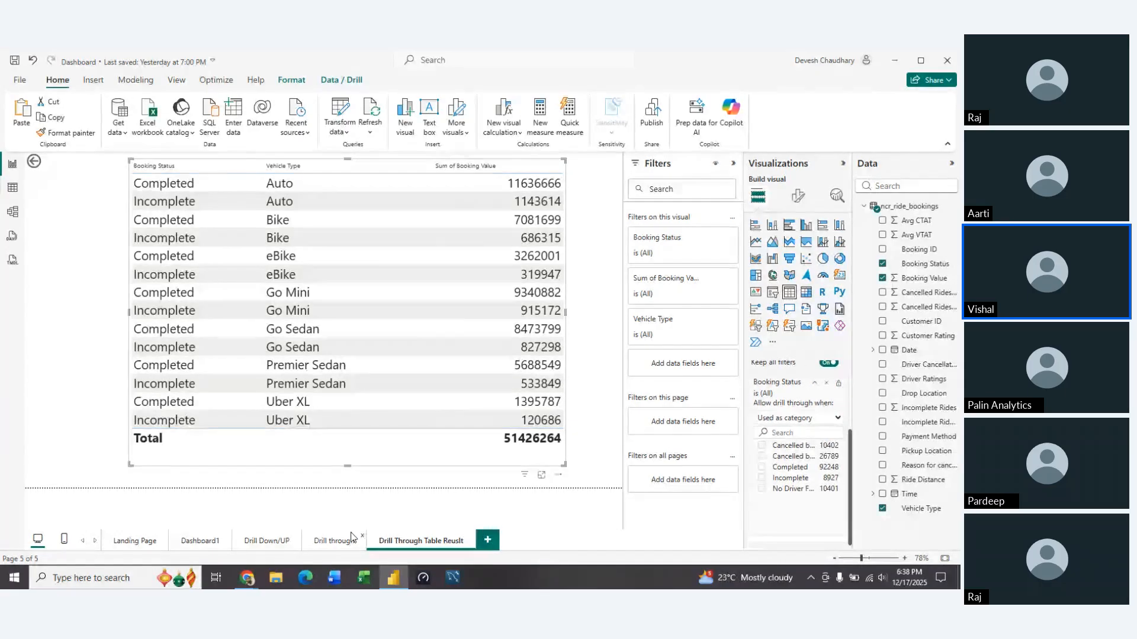
Step: Check which drill-through target page the Completed bar offers on the Drill through page
left_click(334, 541)
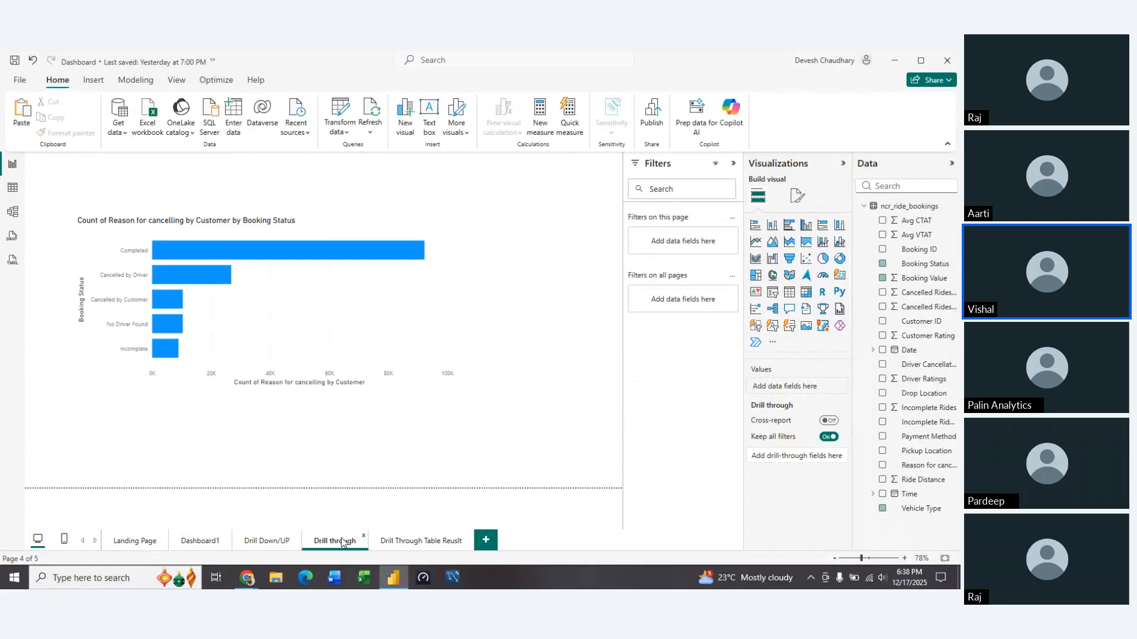
right_click(273, 249)
mouse_move(326, 340)
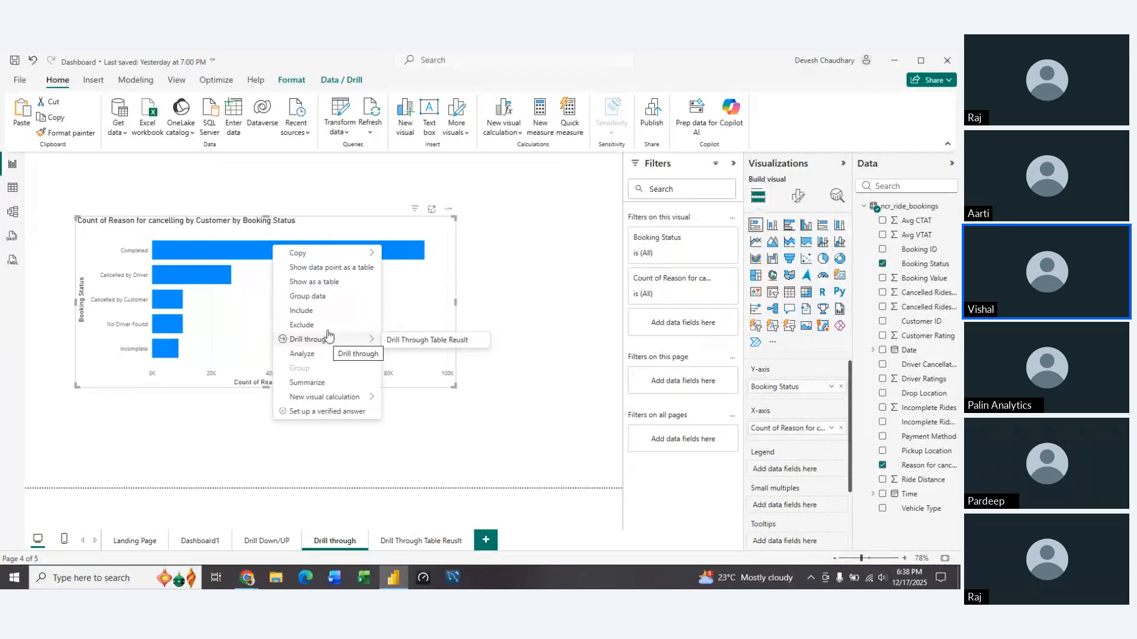
left_click(563, 294)
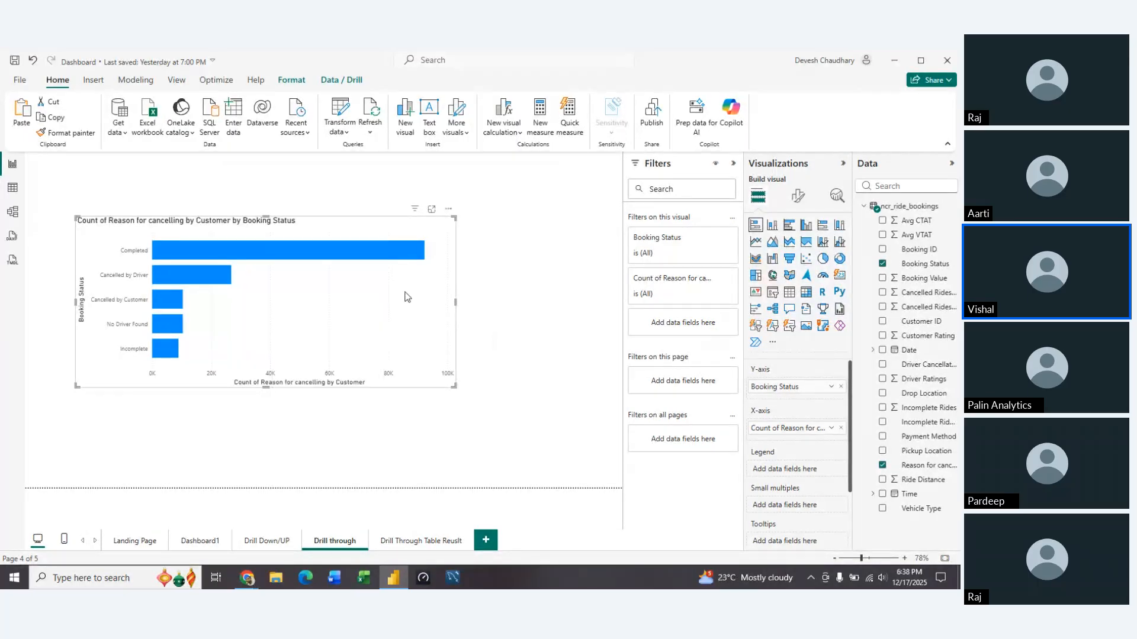
Step: Highlight the Completed bar and compare the booking status chart with the table on the Drill Through Table Reuslt page
left_click(356, 259)
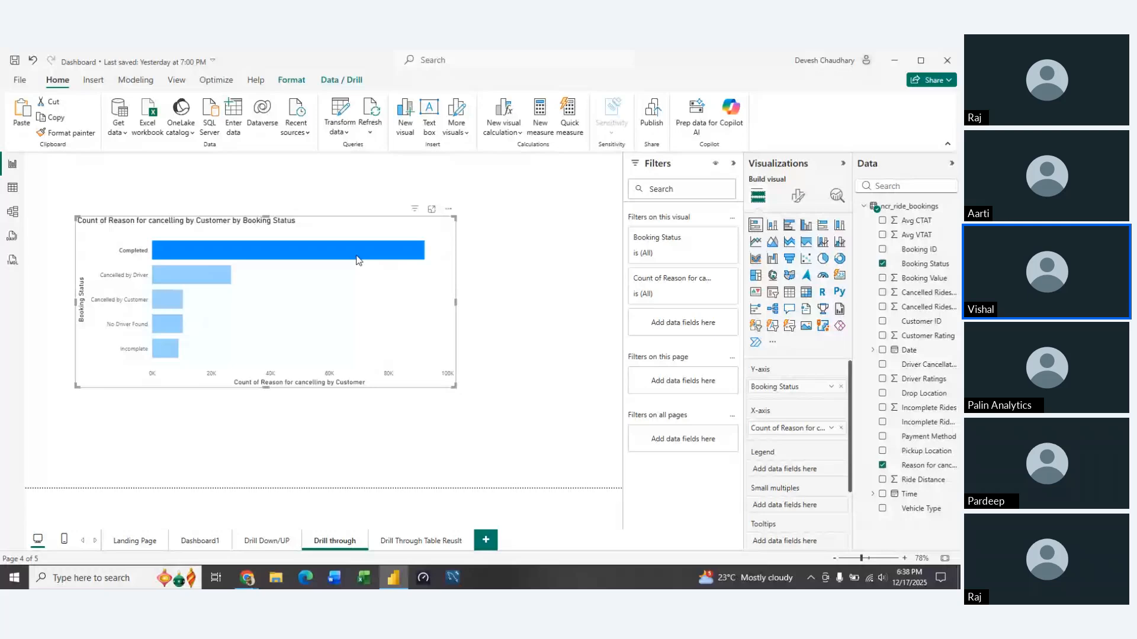
left_click(434, 542)
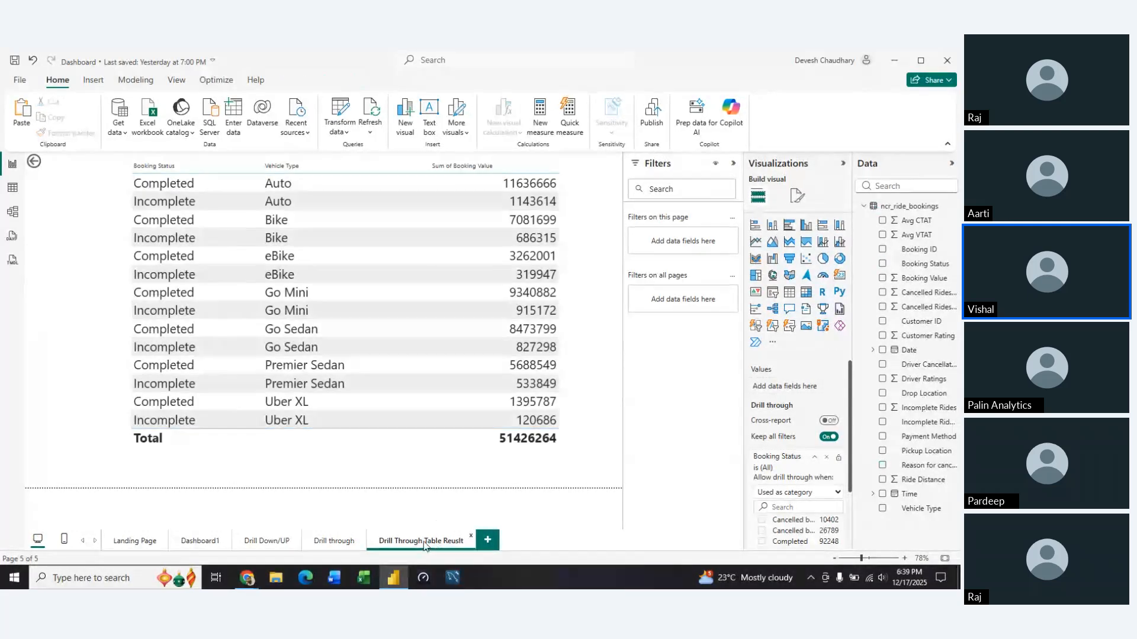
left_click(345, 541)
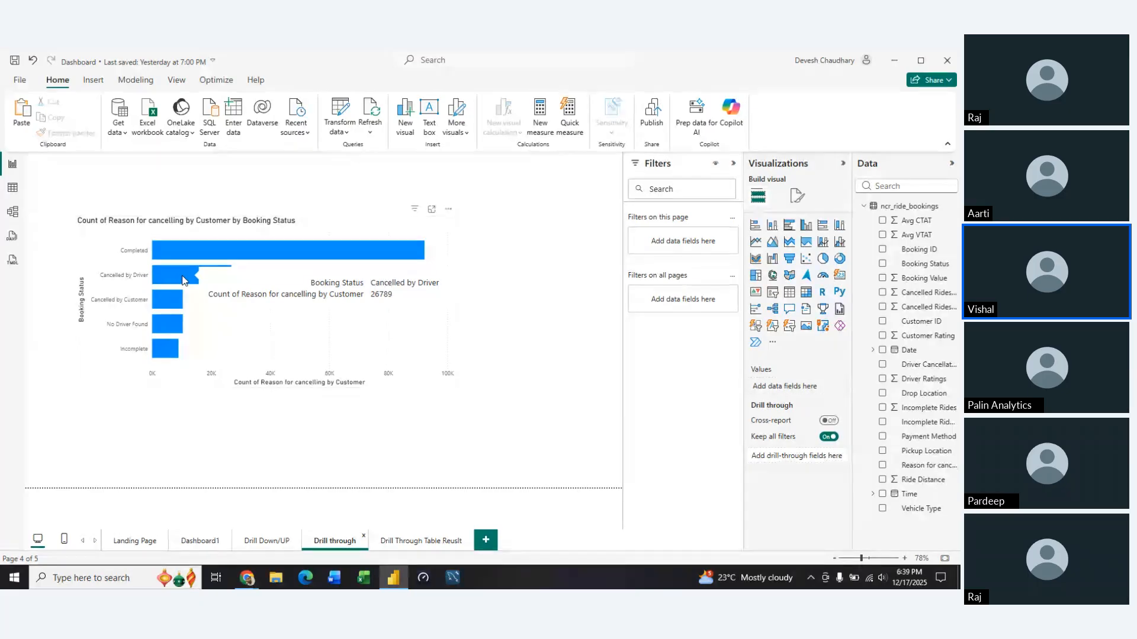
left_click(421, 541)
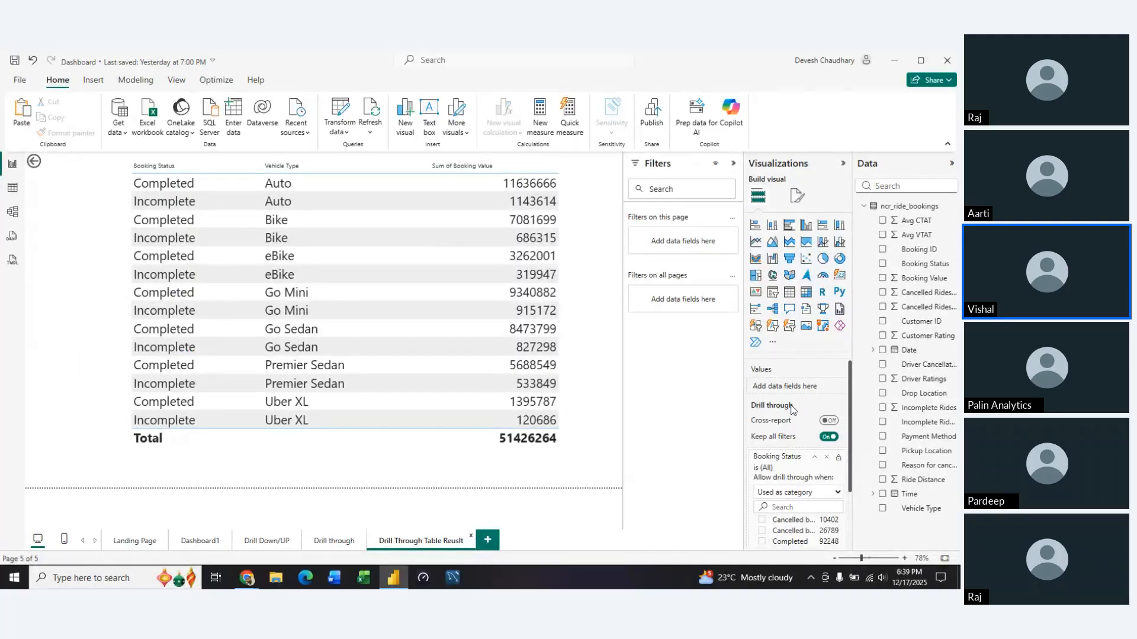
Step: Replace Sum of Booking Value in the results table with a Count of Booking Status column
left_click(477, 447)
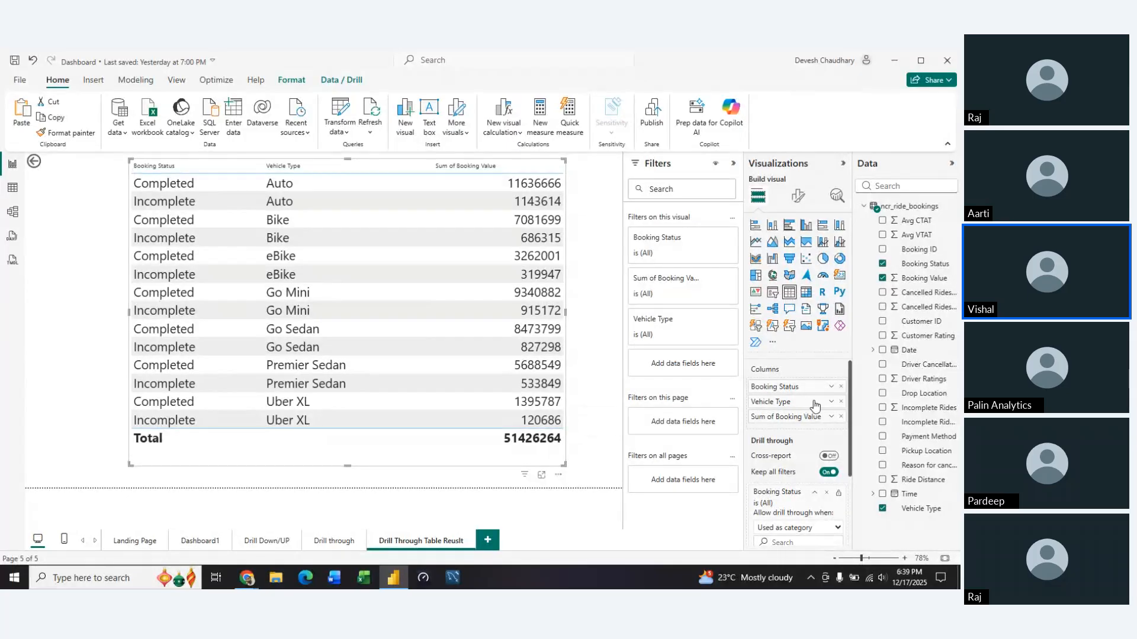
left_click(841, 417)
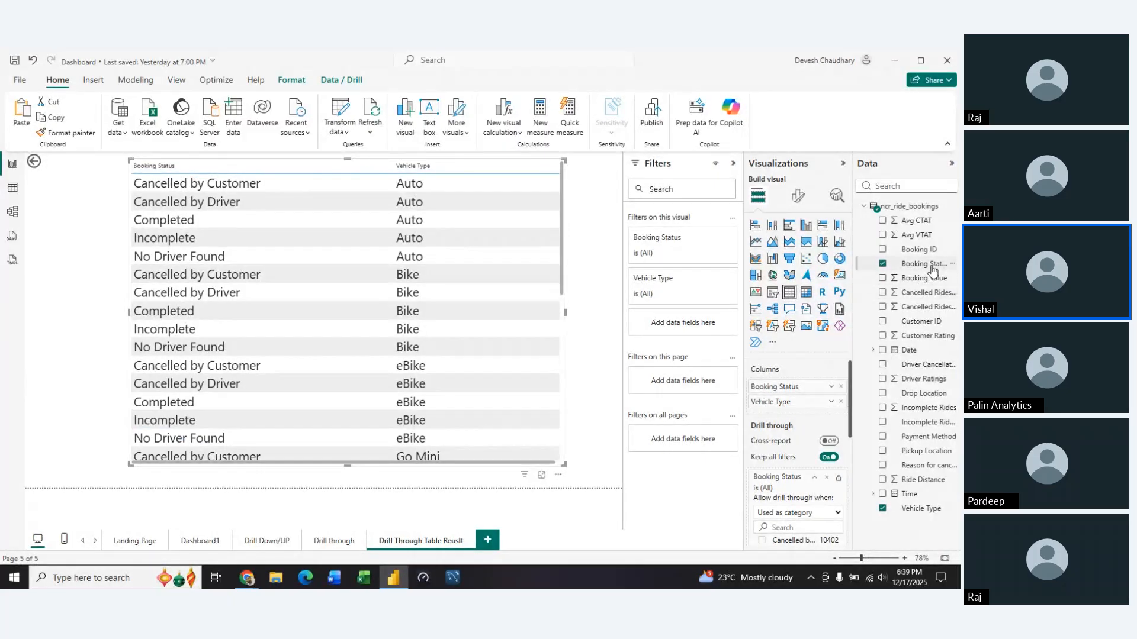
left_click_drag(931, 271, 803, 410)
left_click(831, 418)
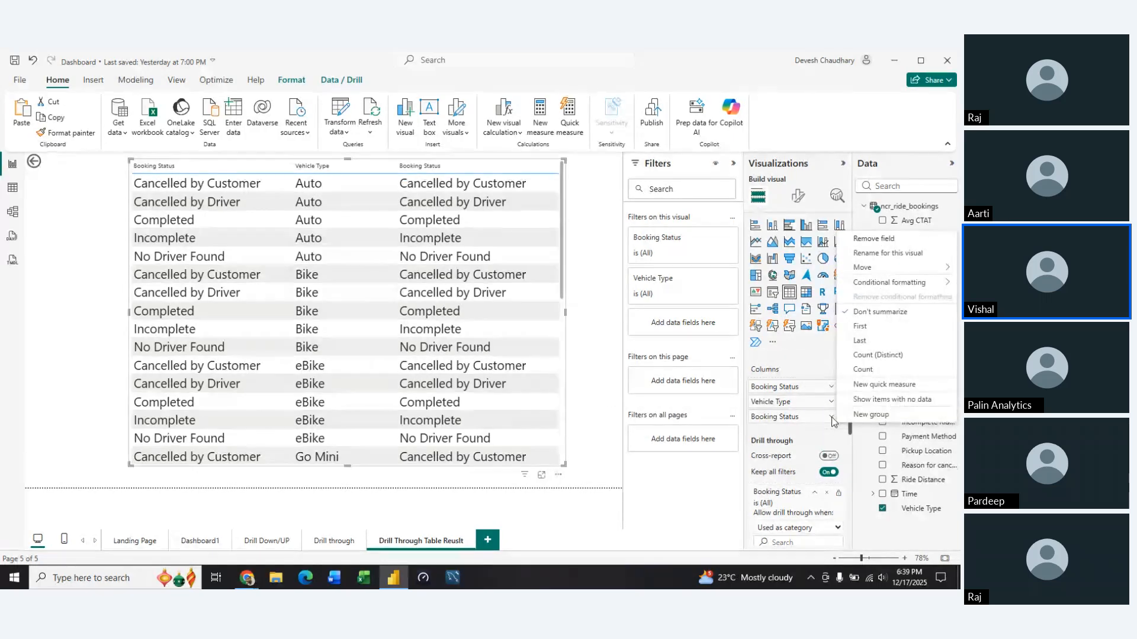
left_click(862, 371)
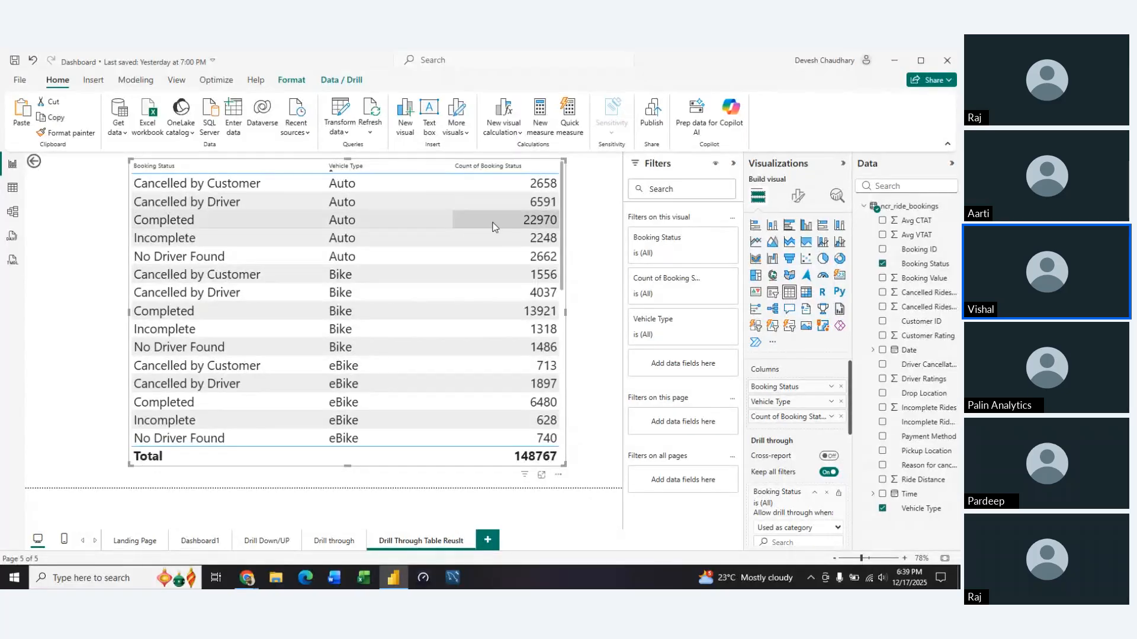
Step: Examine the booking counts per booking status and vehicle type in the results table
left_click(462, 220)
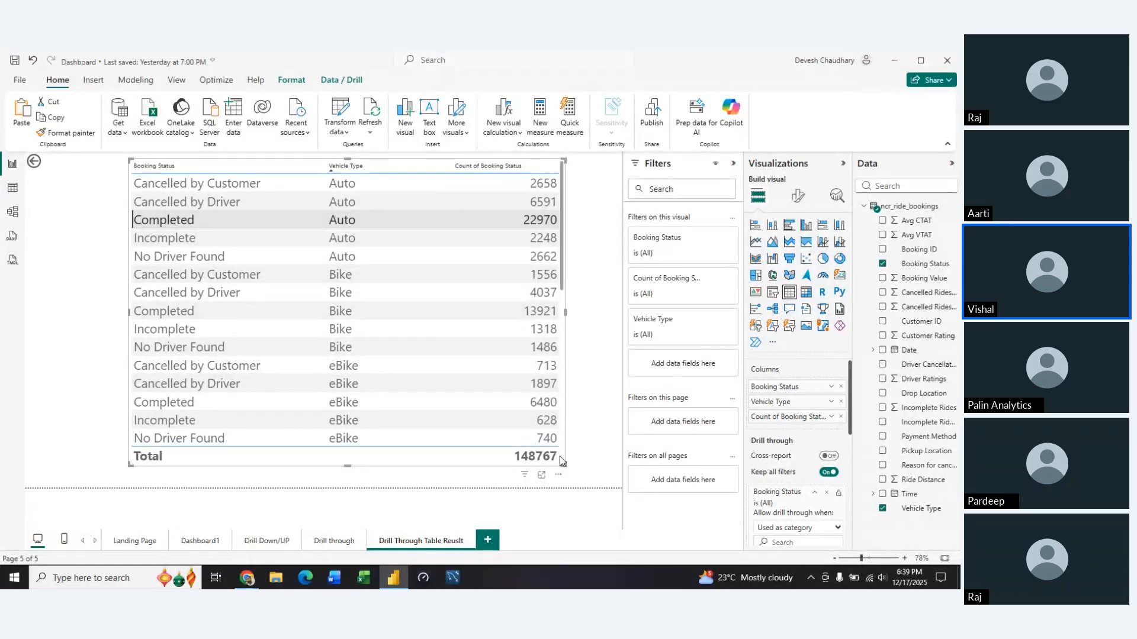
scroll(560, 456, "down", 5)
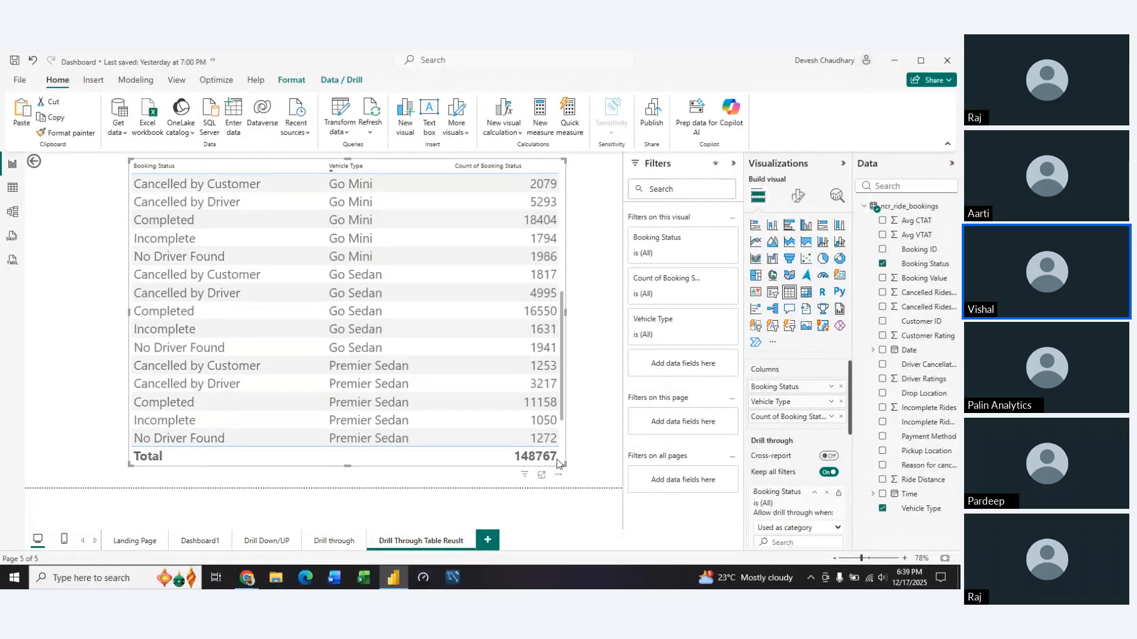
left_click(253, 203)
left_click(253, 203)
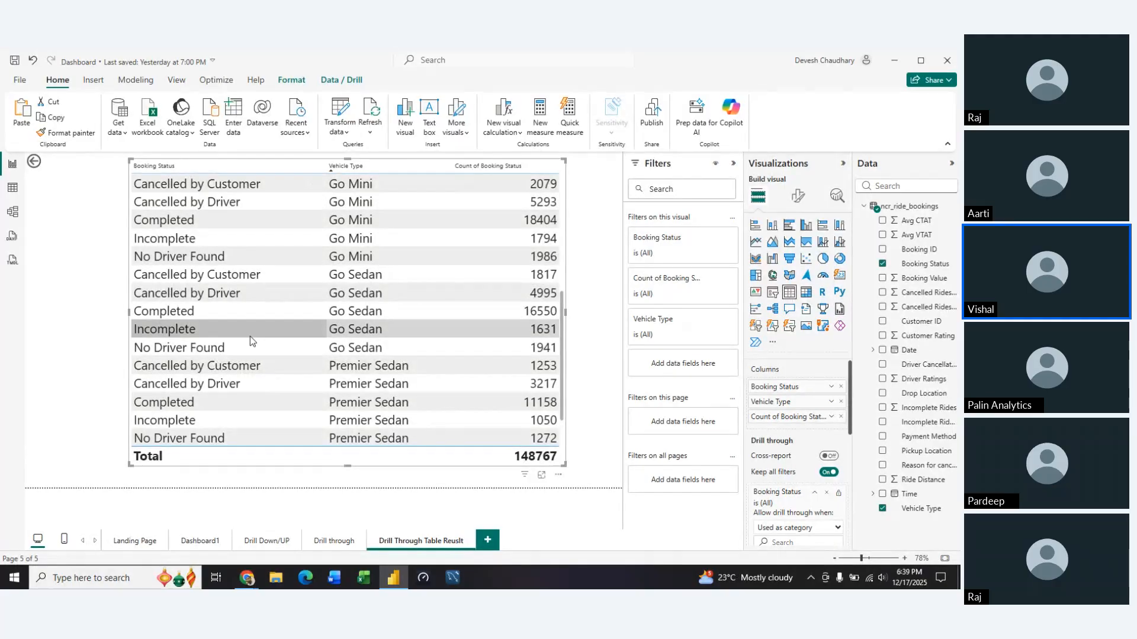
Step: Show the results table in focus mode and collapse the side panes to give it more width
left_click(541, 475)
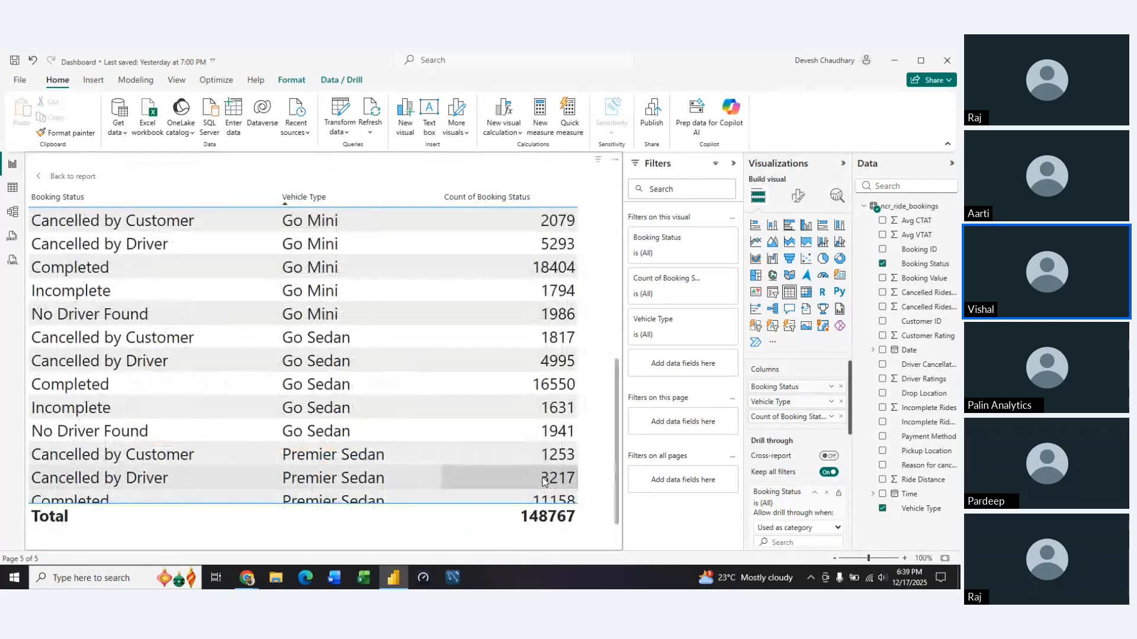
left_click(733, 164)
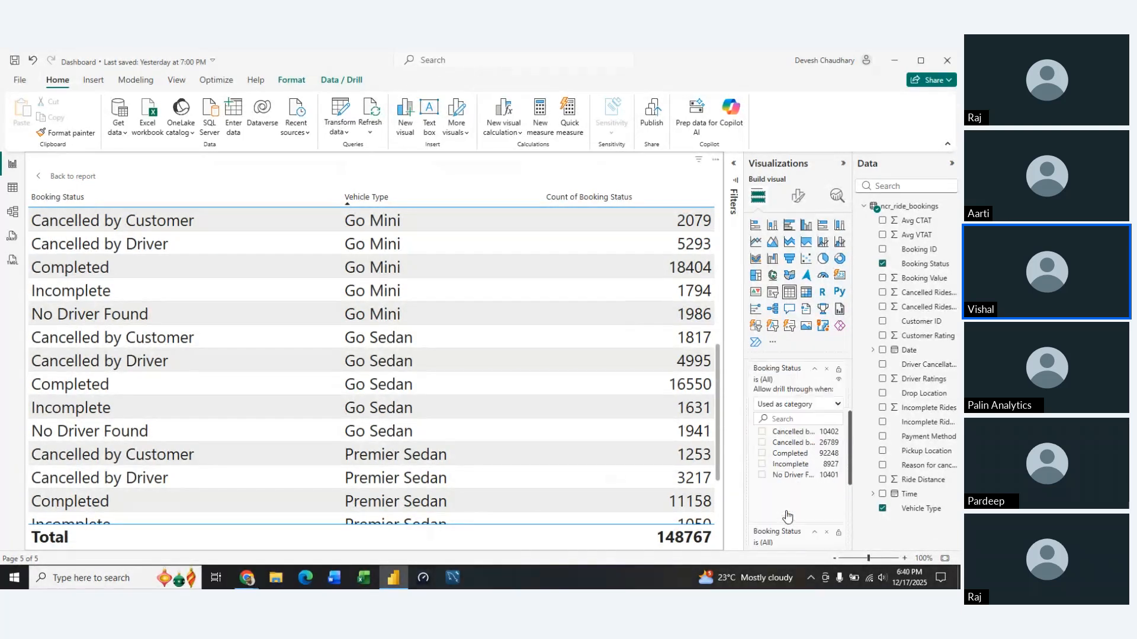
scroll(788, 515, "down", 3)
scroll(806, 380, "up", 2)
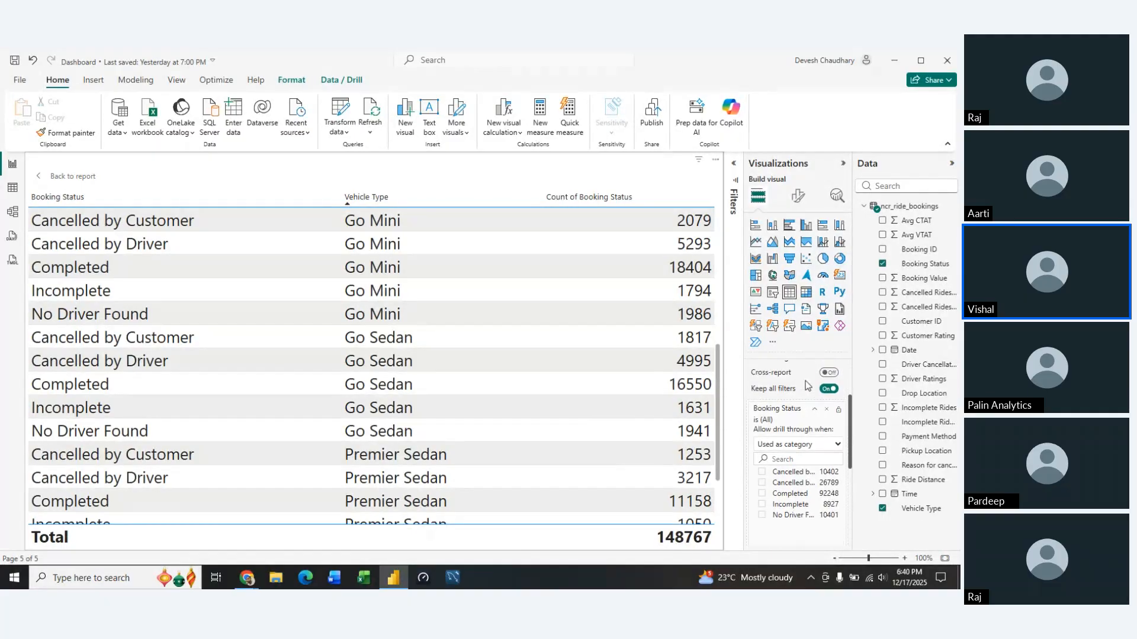
scroll(806, 386, "down", 2)
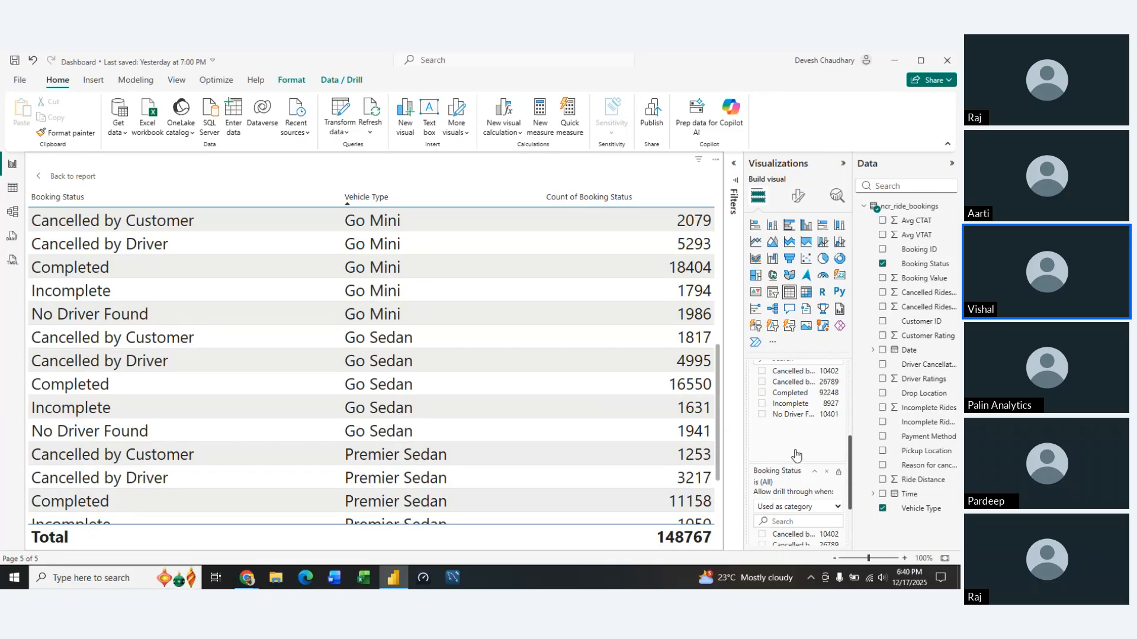
scroll(795, 454, "up", 2)
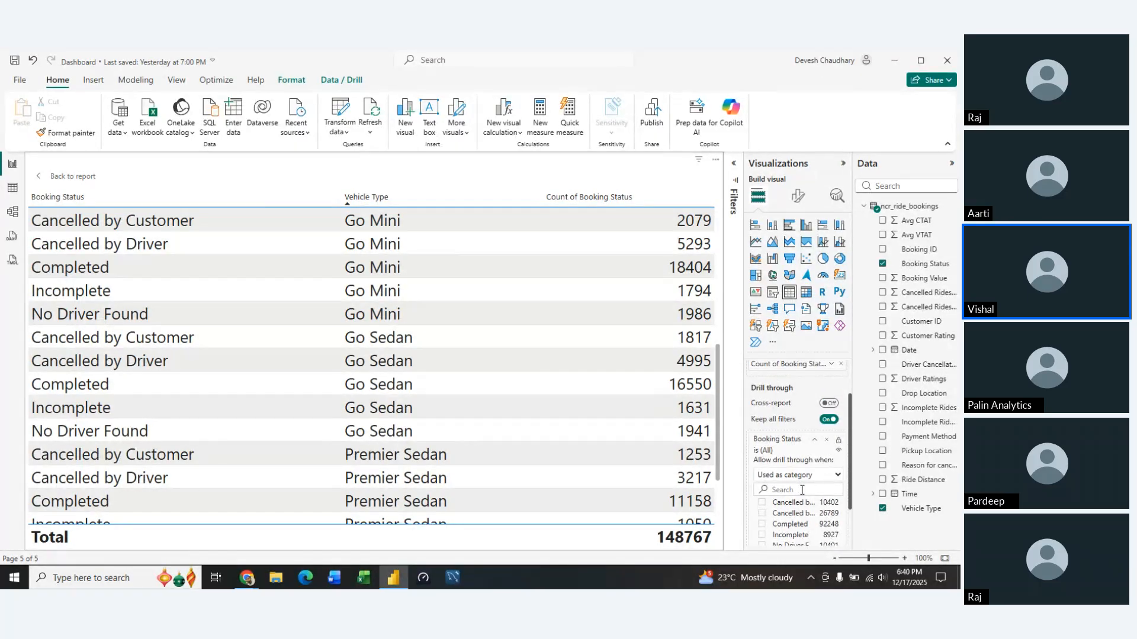
scroll(796, 489, "down", 1)
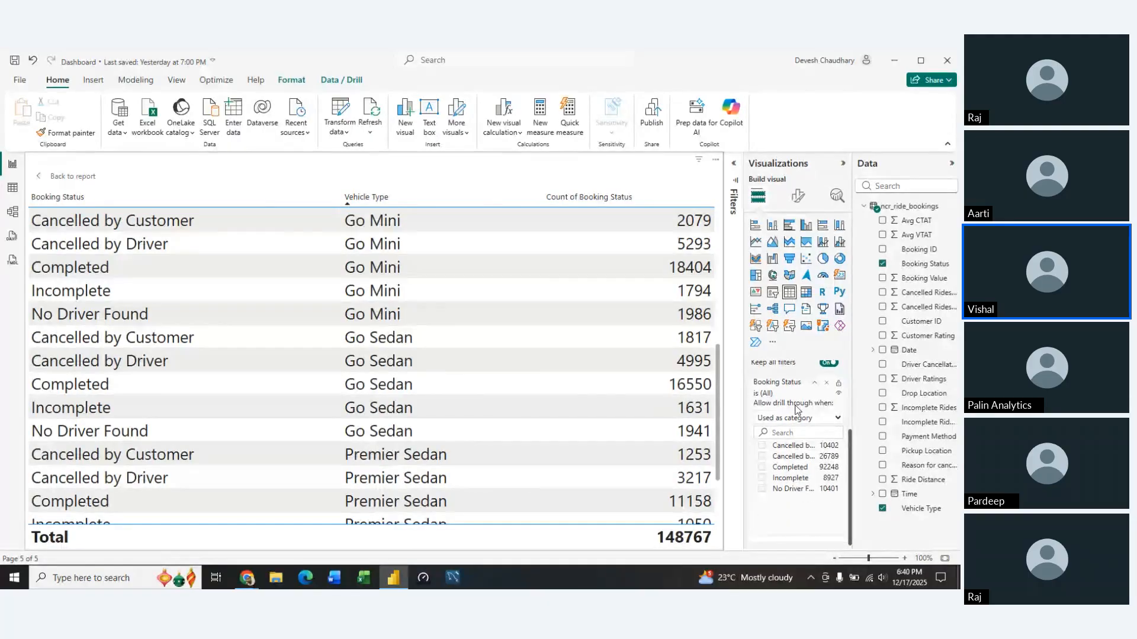
left_click(844, 164)
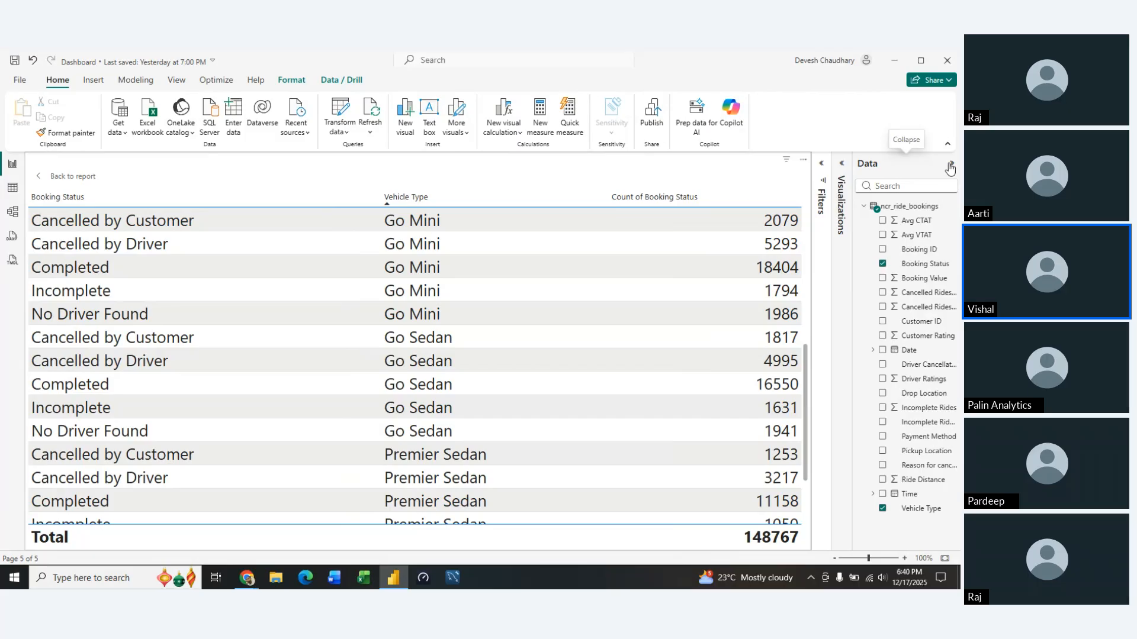
left_click(951, 166)
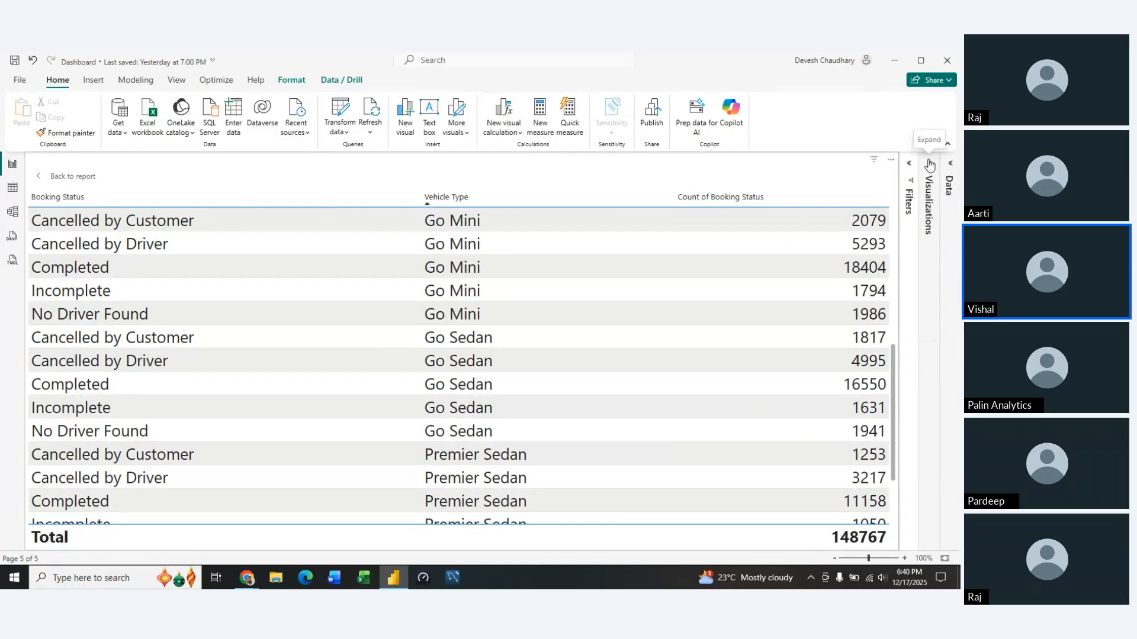
Step: Set the table's column header font size to 16 and center the headers
left_click(929, 164)
left_click(889, 198)
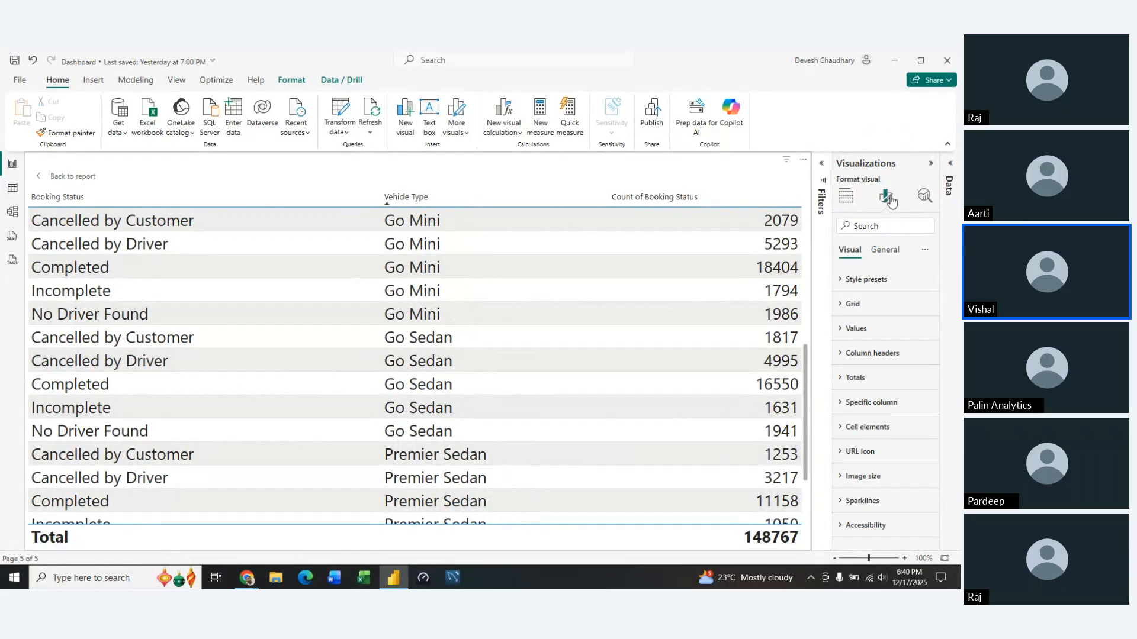
left_click(840, 356)
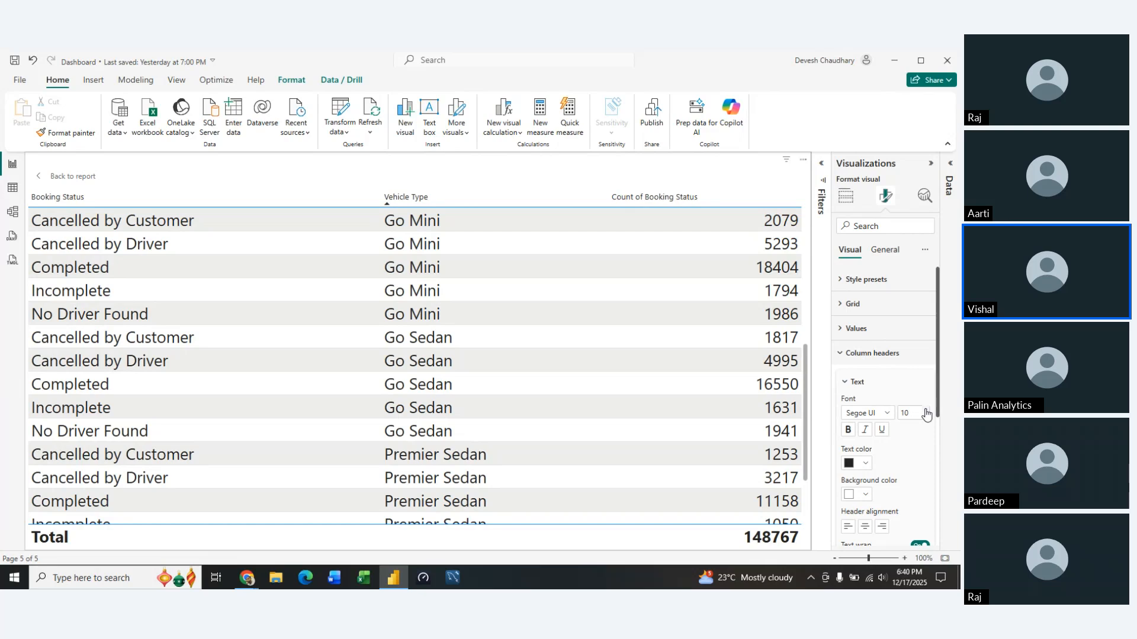
left_click(925, 410)
left_click(926, 410)
left_click(925, 410)
left_click(925, 410)
left_click(925, 410)
left_click(925, 410)
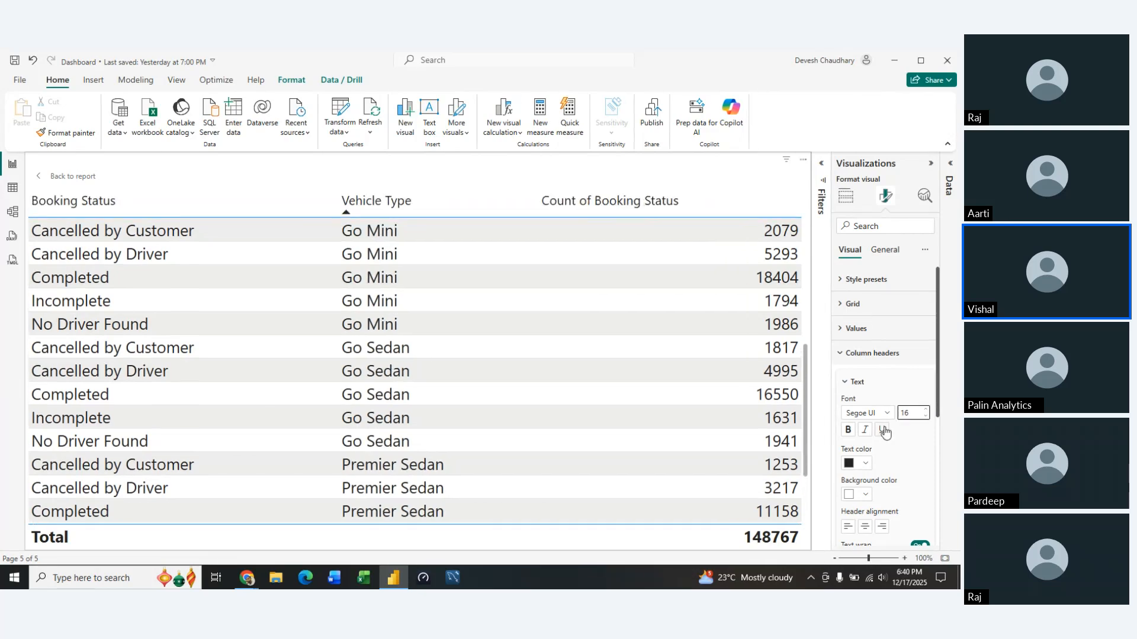
left_click(868, 530)
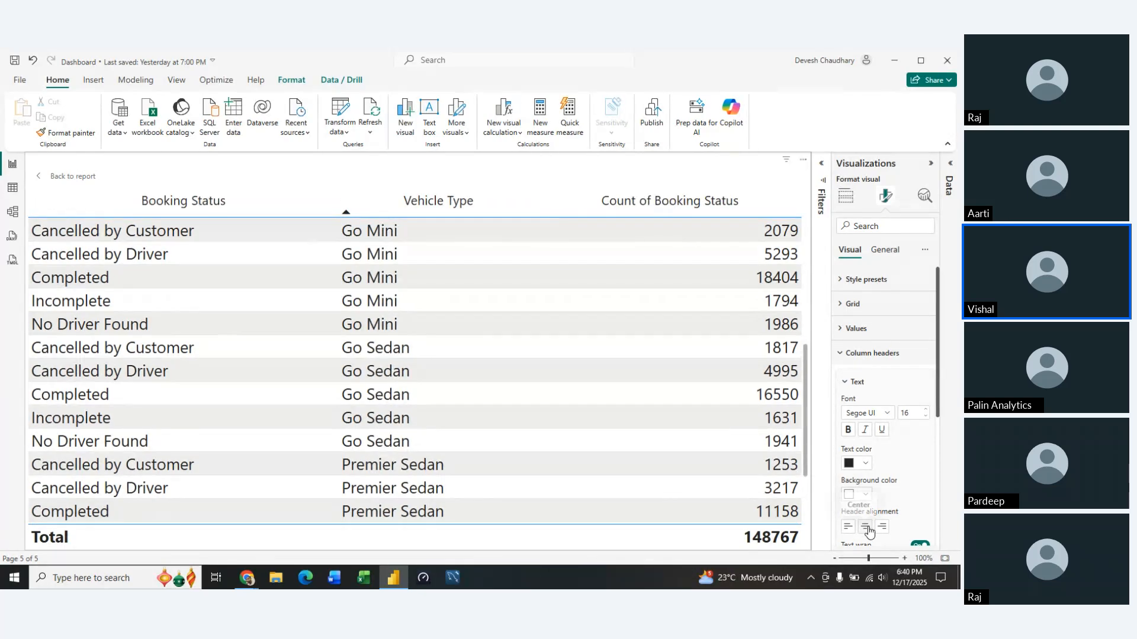
left_click(840, 354)
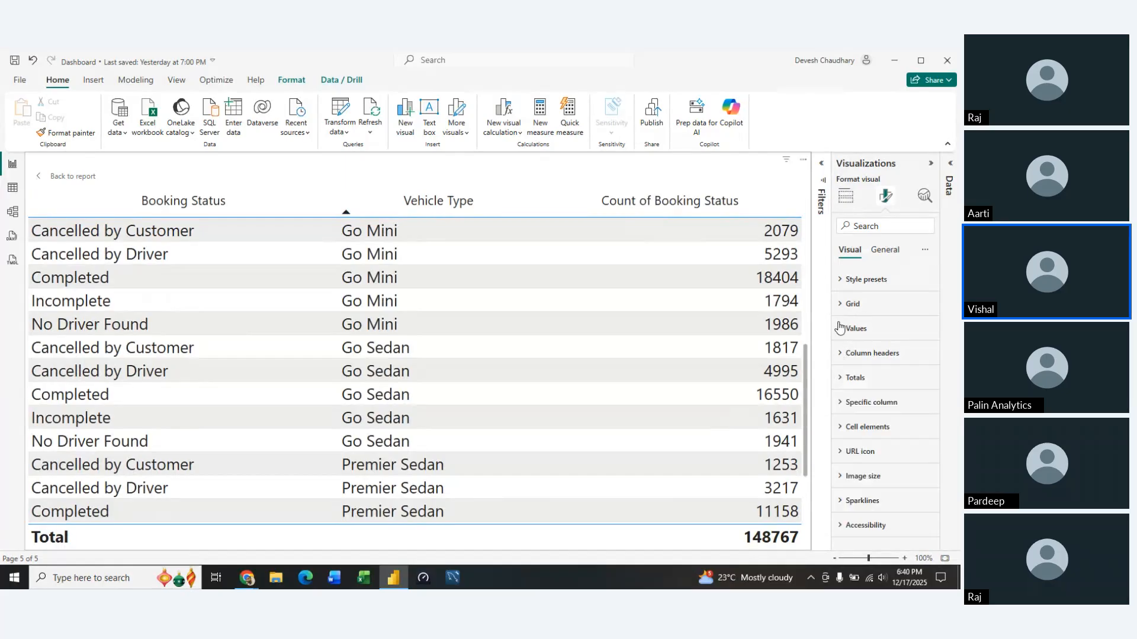
Step: Review the font, color and text wrap options for the table's values
left_click(840, 328)
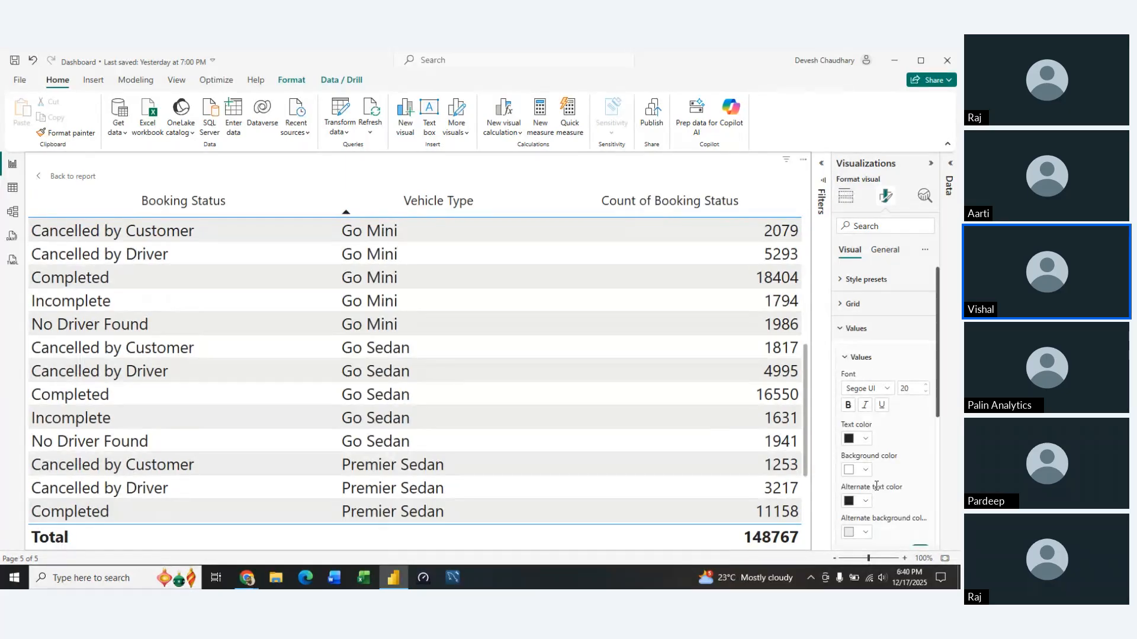
scroll(880, 486, "down", 5)
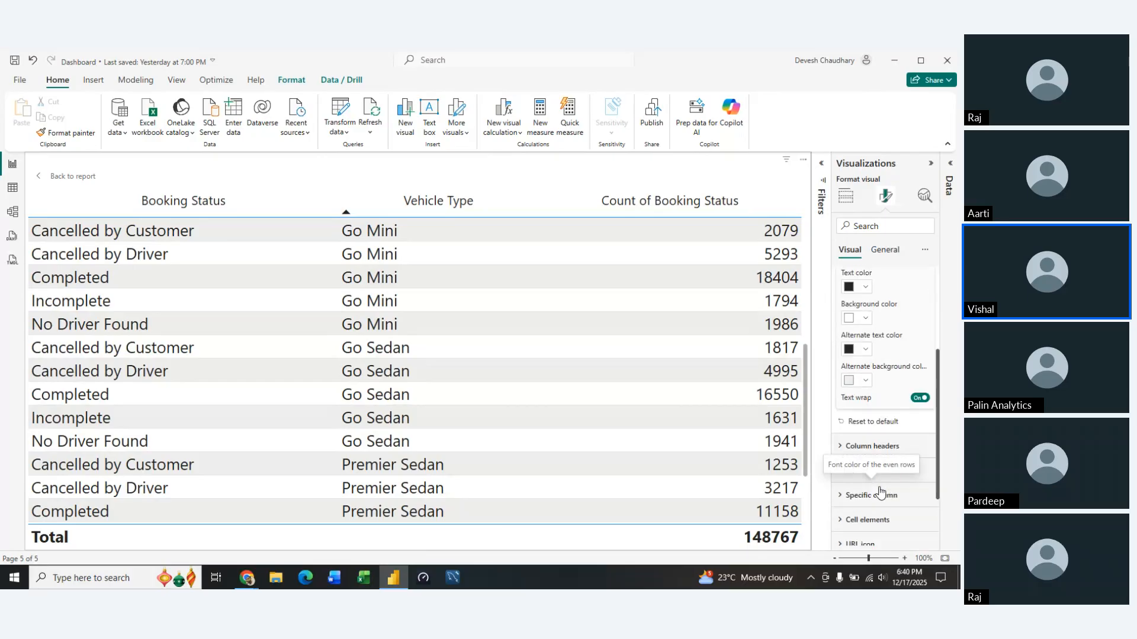
scroll(879, 491, "up", 4)
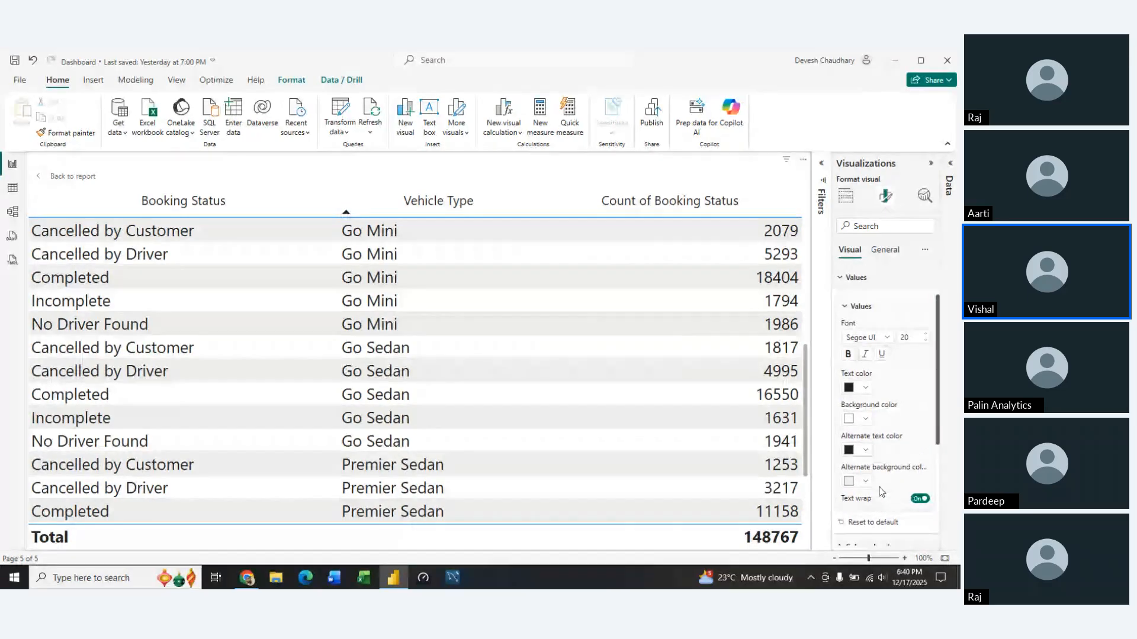
scroll(880, 489, "down", 2)
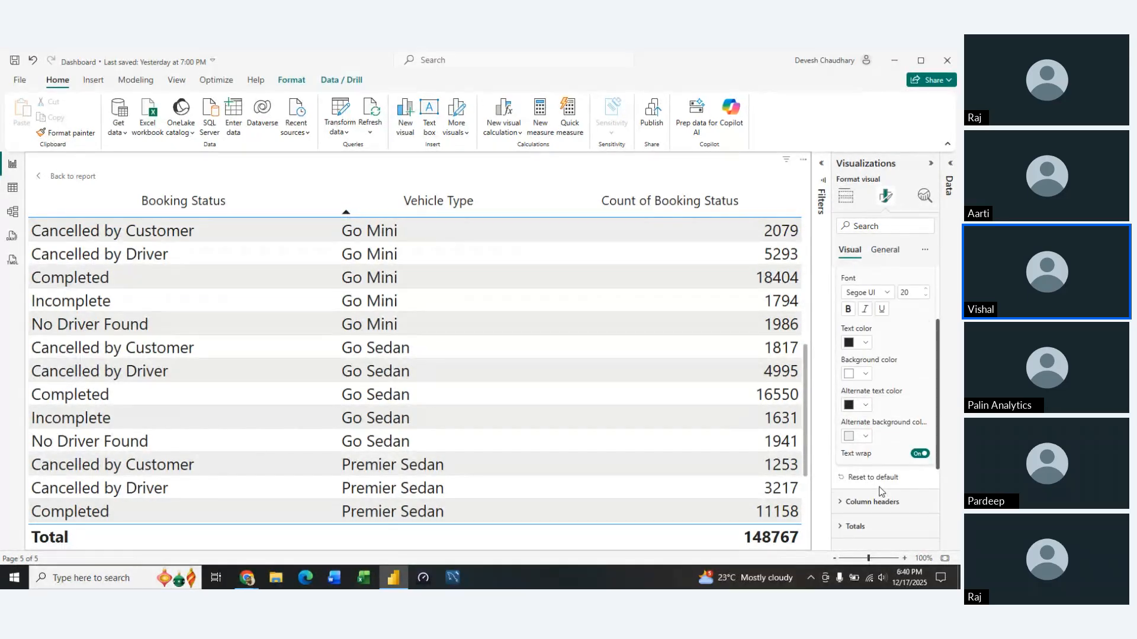
scroll(880, 492, "up", 1)
scroll(880, 491, "down", 3)
scroll(865, 415, "up", 5)
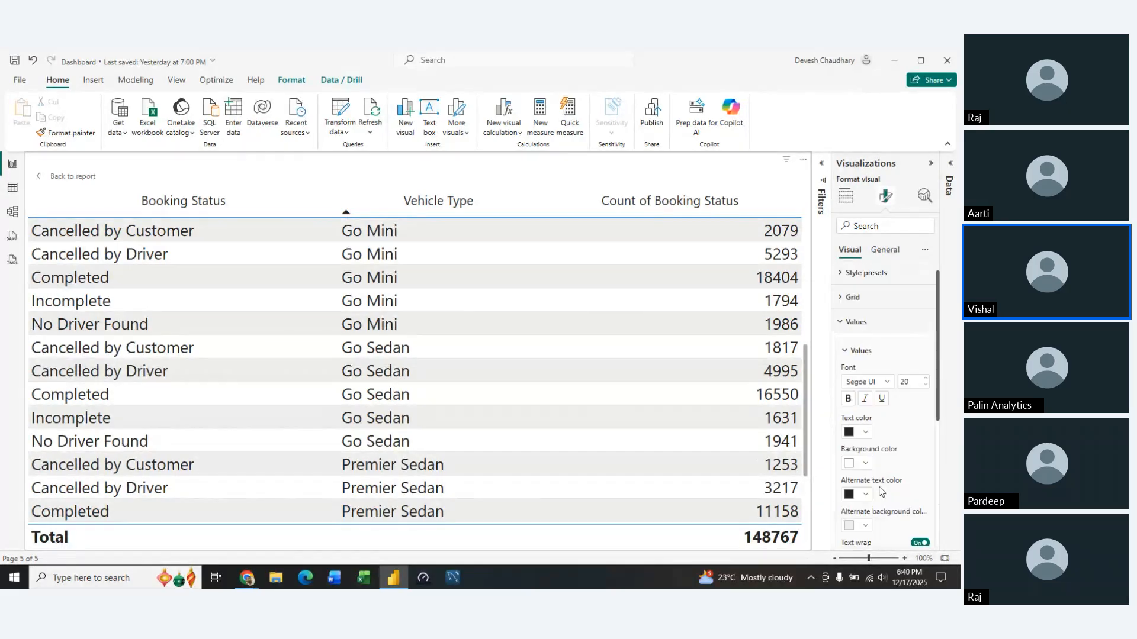
left_click(844, 355)
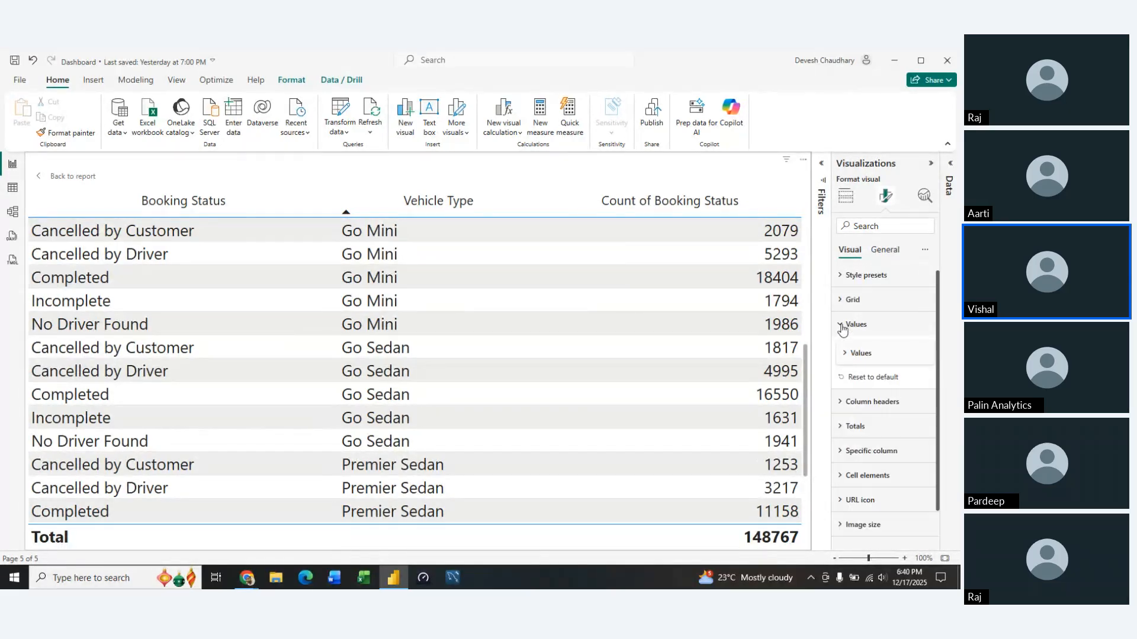
Step: Turn on vertical gridlines for the results table
left_click(852, 300)
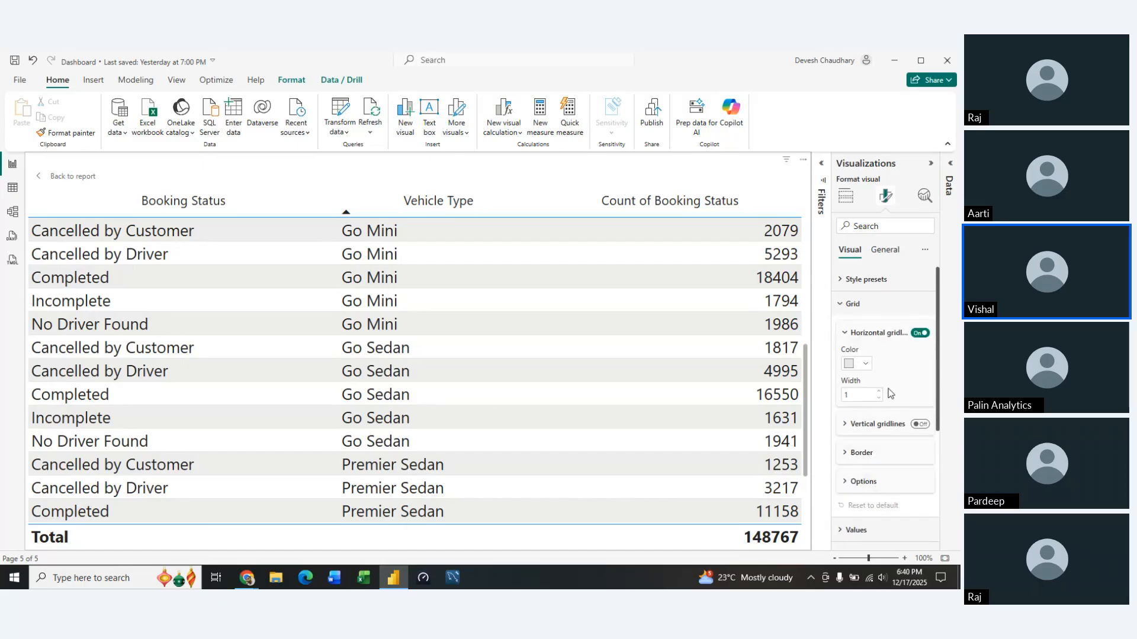
left_click(925, 427)
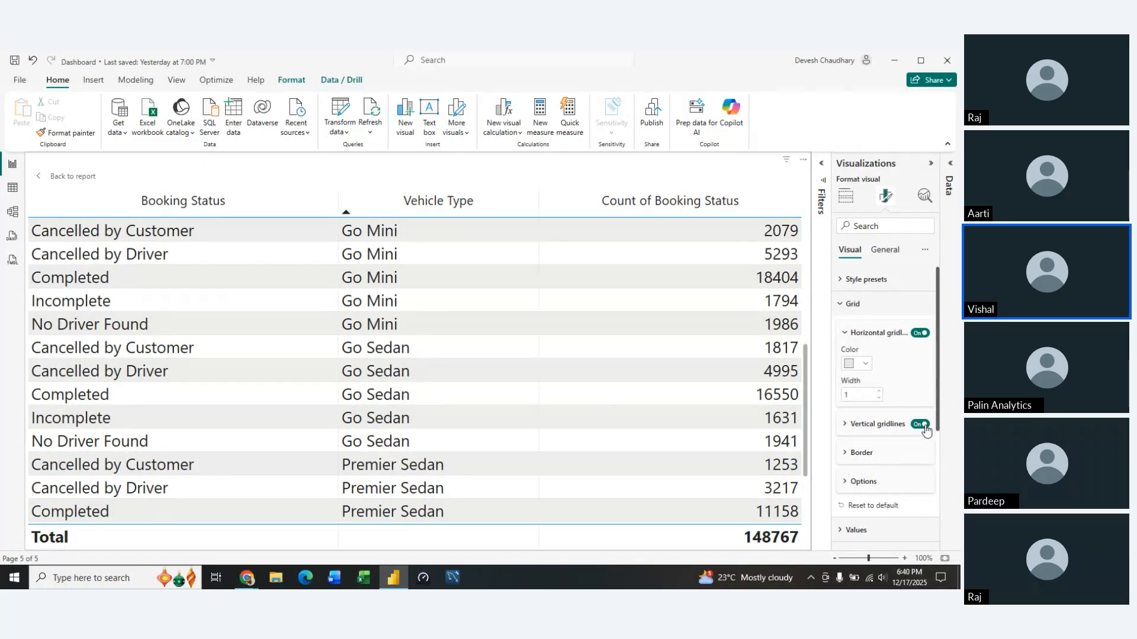
Step: Apply the Bold header style preset to the results table
left_click(848, 304)
left_click(844, 280)
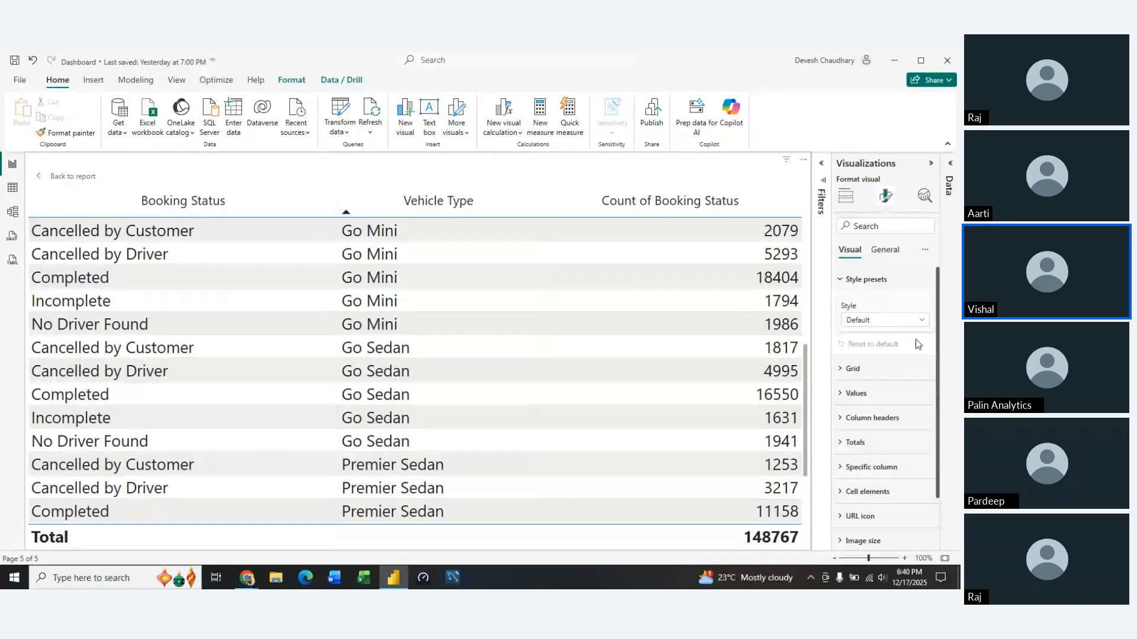
left_click(917, 320)
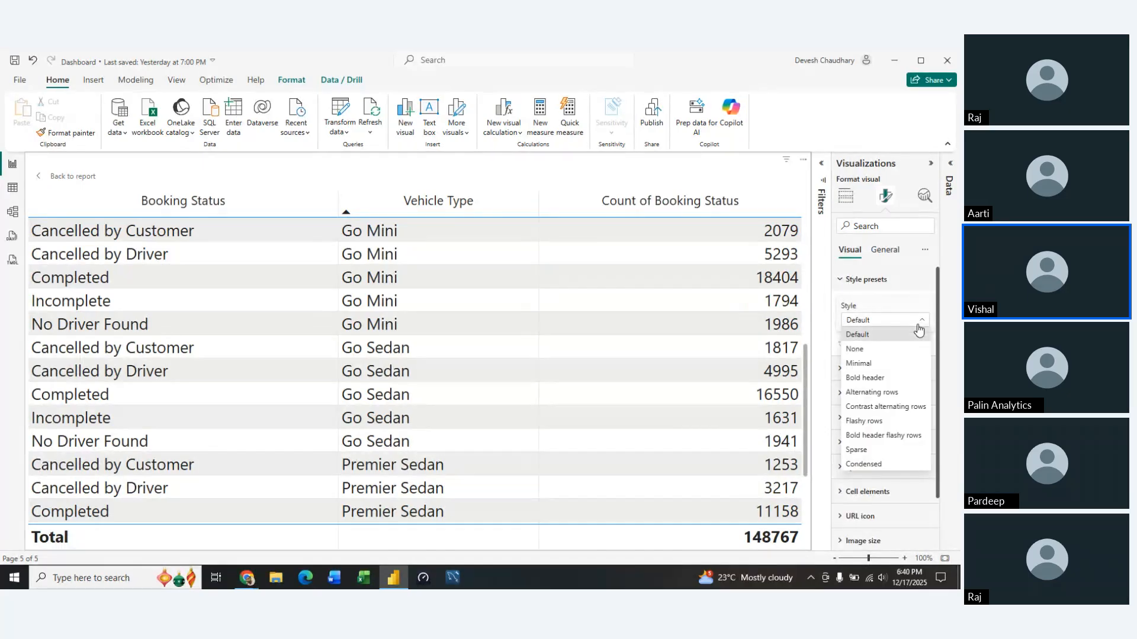
left_click(875, 379)
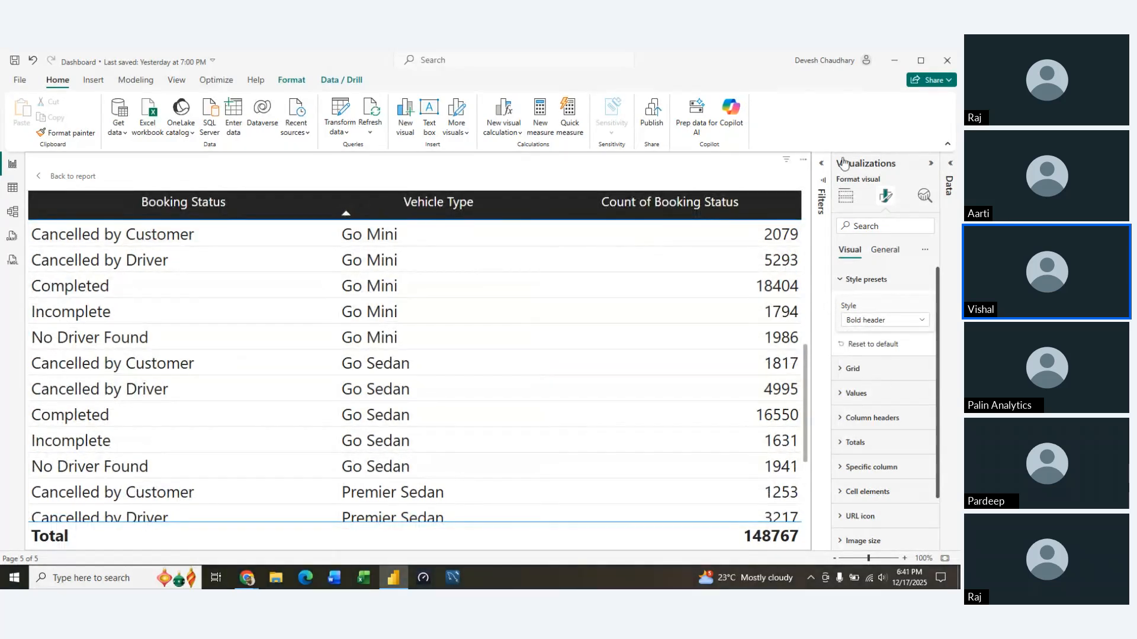
Step: Collapse the Visualizations pane, view the results table from its first row and return from focus mode to the report page
left_click(930, 164)
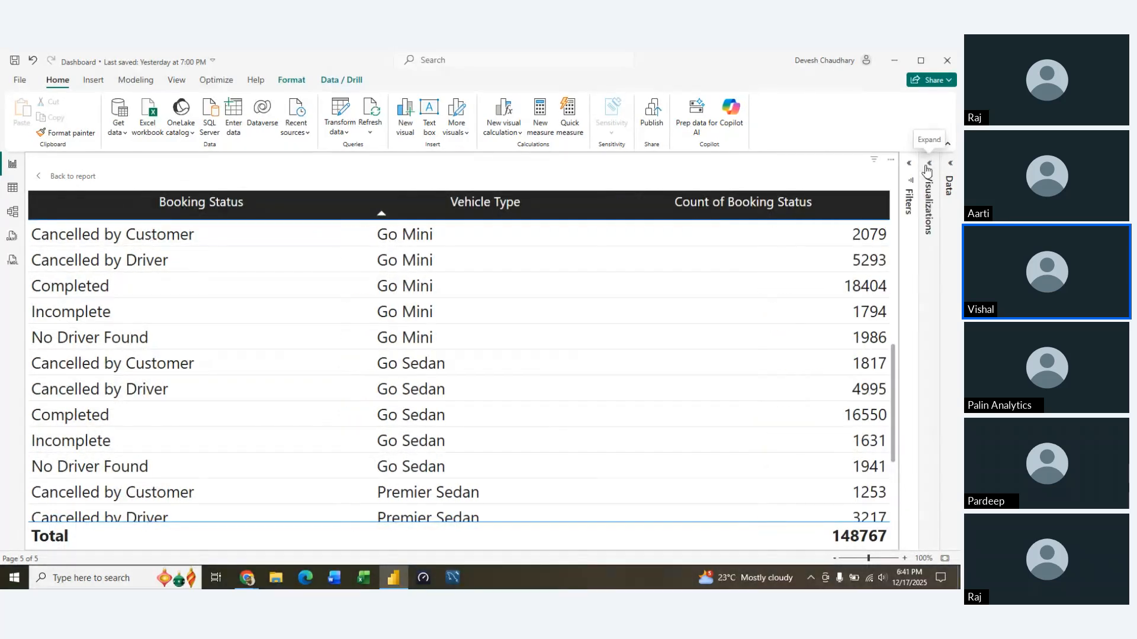
scroll(633, 435, "up", 5)
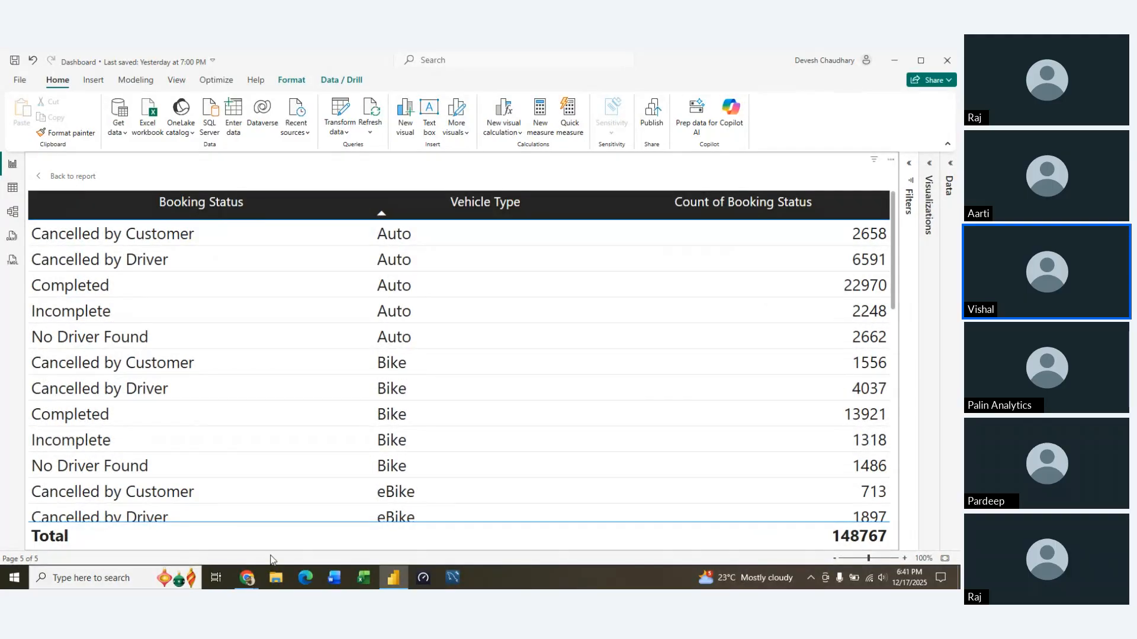
left_click(75, 175)
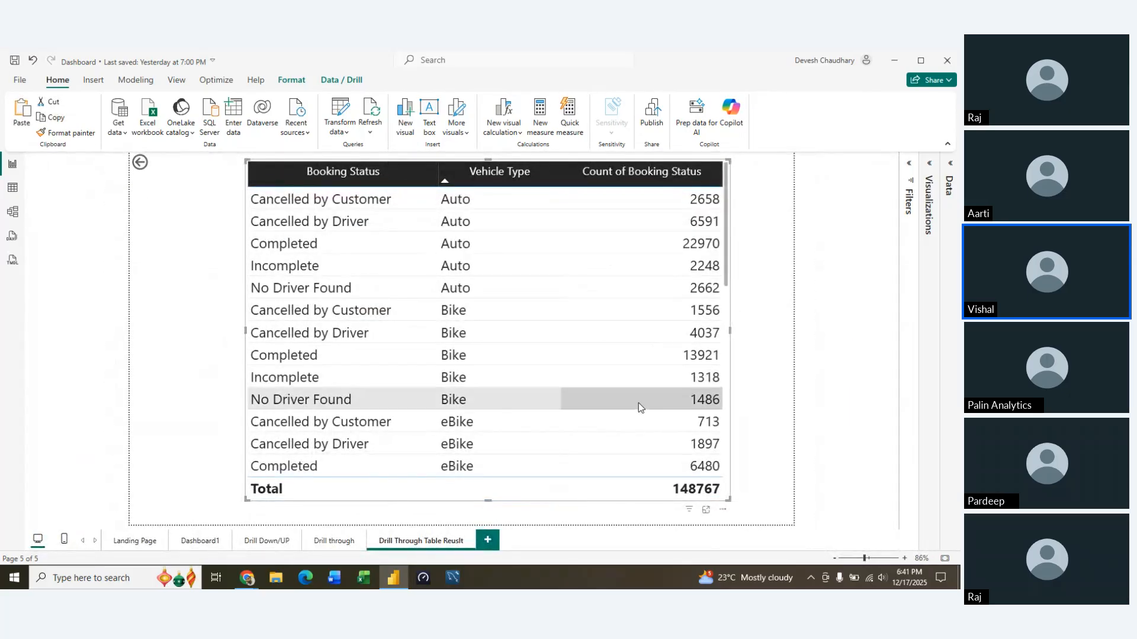
Step: Drill through from the Cancelled by Driver bar on the Drill through page to Drill Through Table Reuslt and return via the page's back arrow
left_click(328, 542)
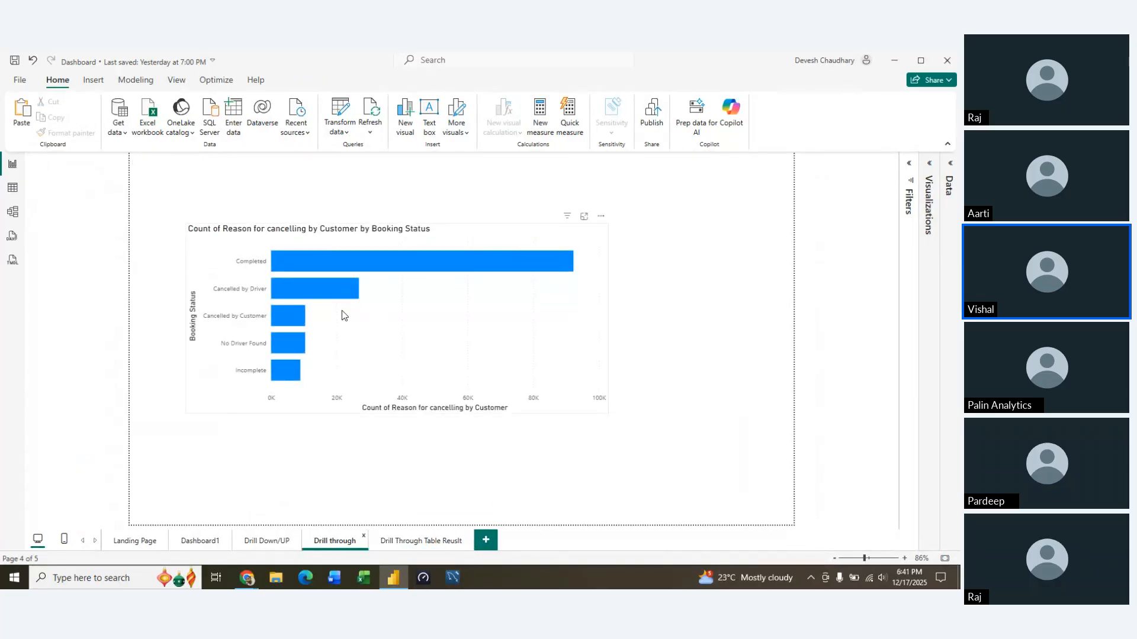
mouse_move(316, 291)
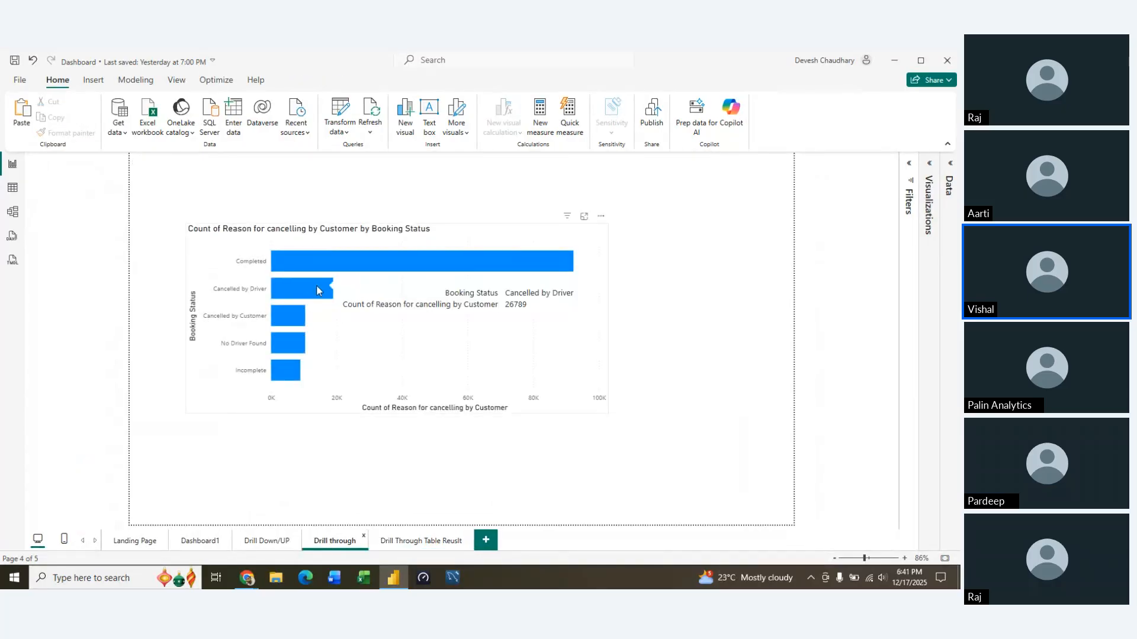
right_click(317, 286)
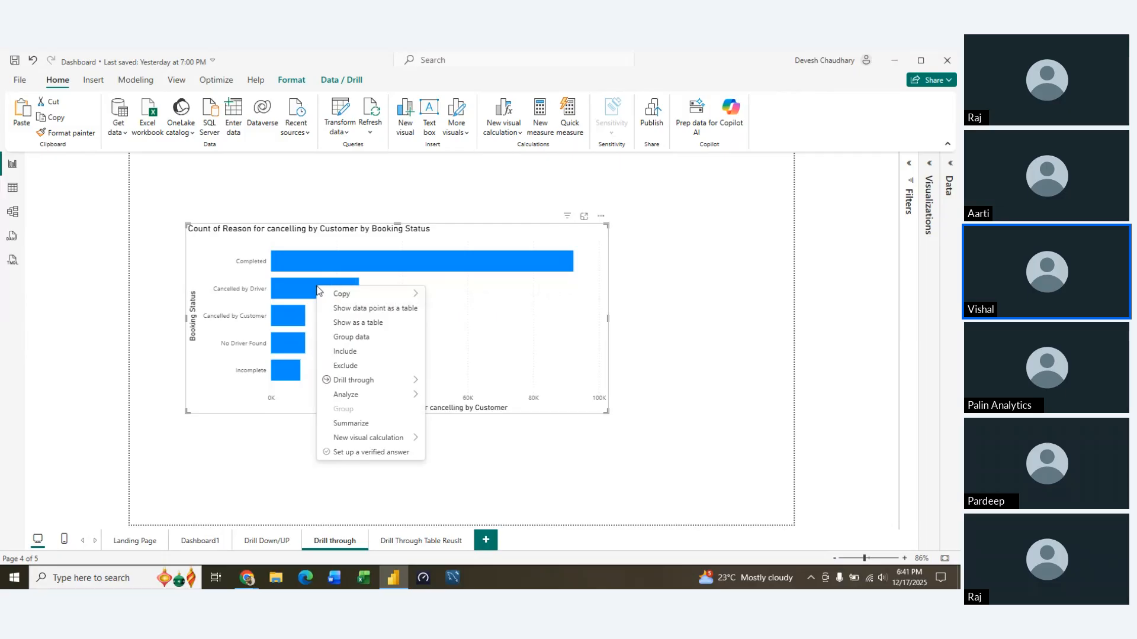
mouse_move(390, 382)
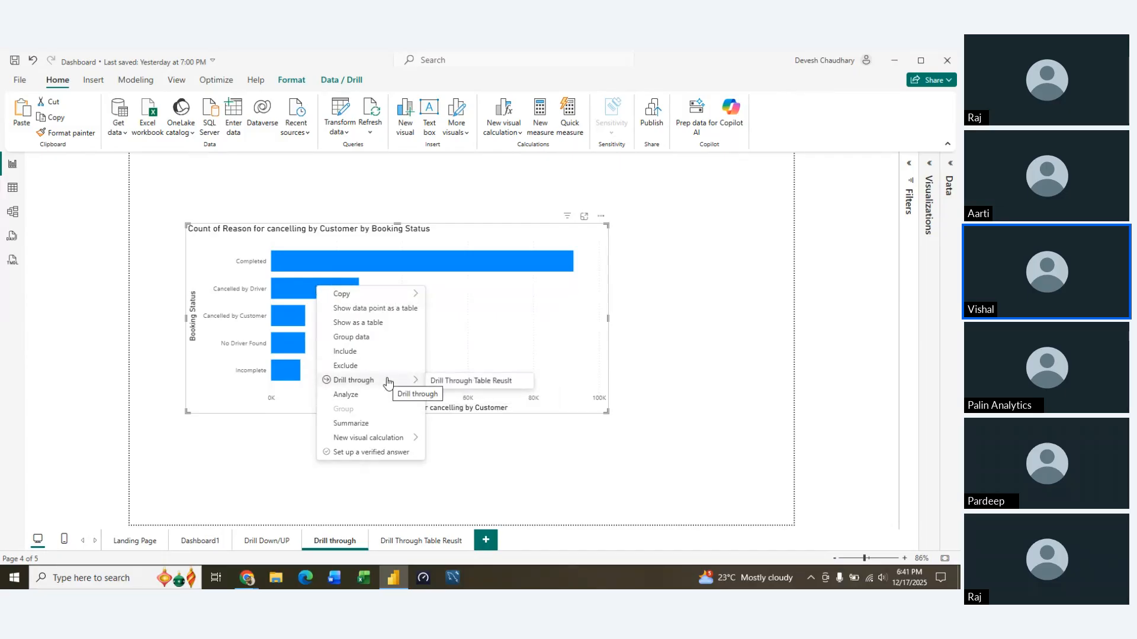
left_click(448, 385)
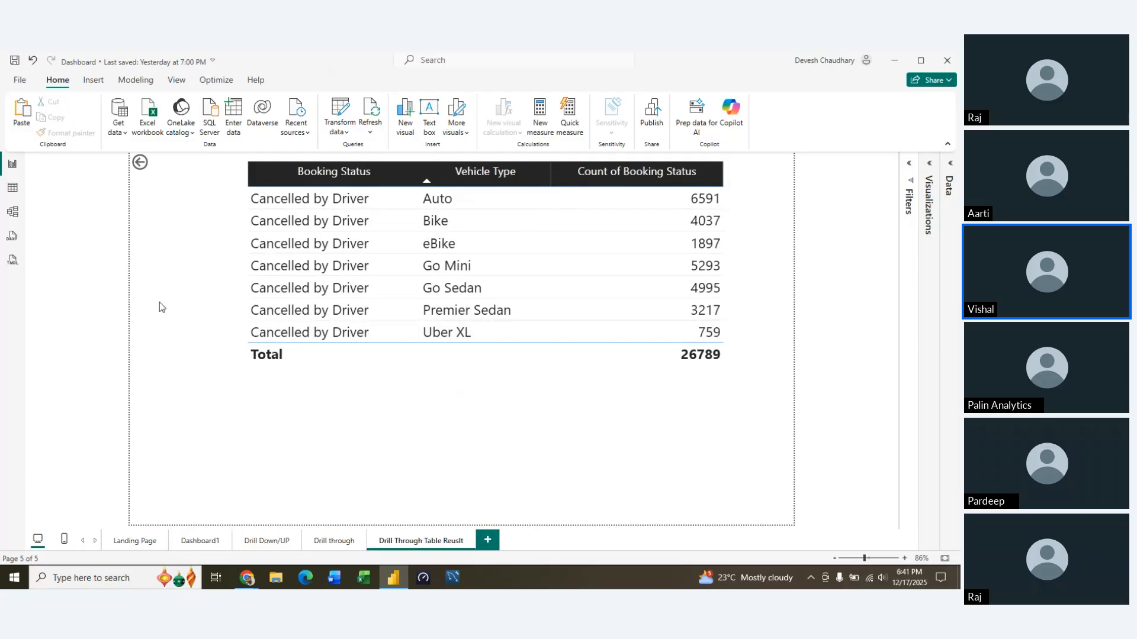
left_click(140, 165)
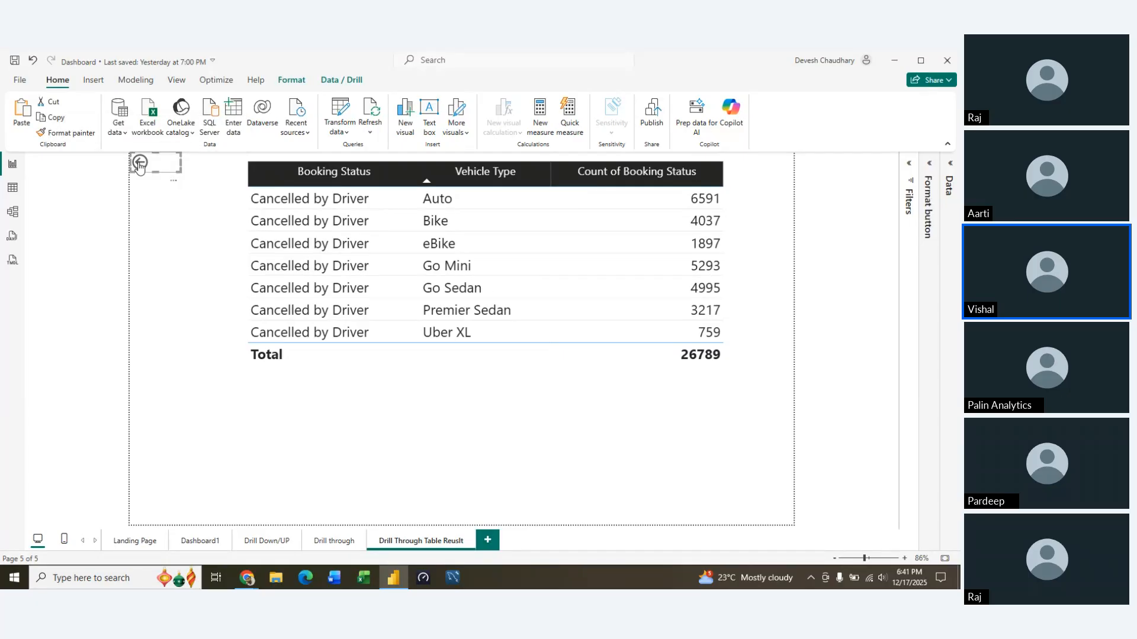
left_click(140, 164, "ctrl")
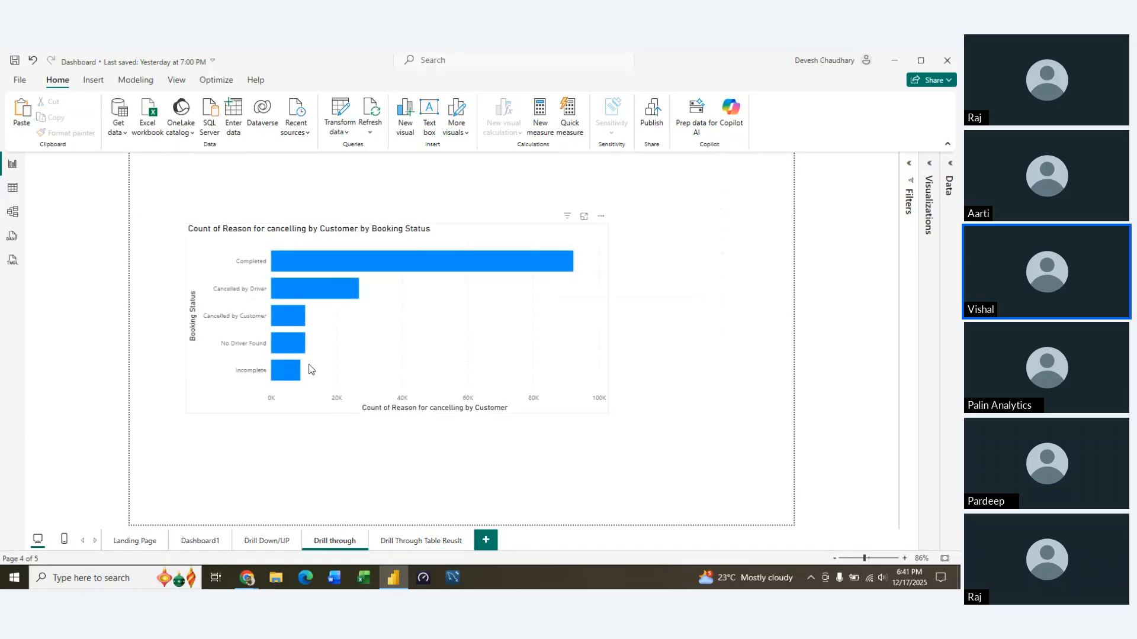
Step: Drill through from the Incomplete bar to Drill Through Table Reuslt and go back to the Drill through page
mouse_move(293, 376)
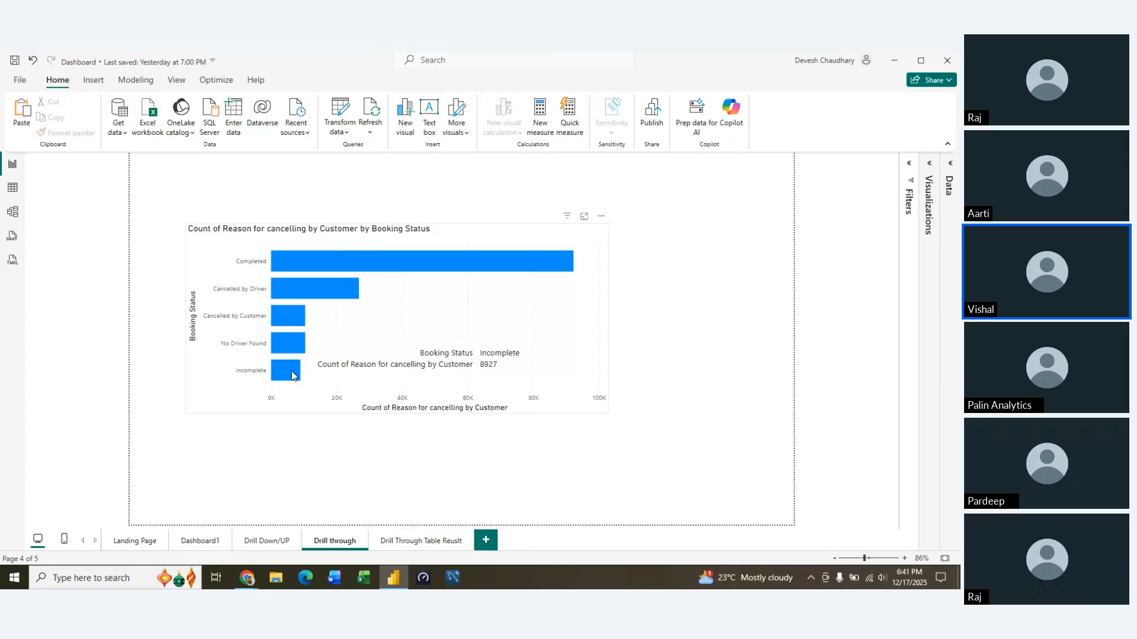
right_click(293, 375)
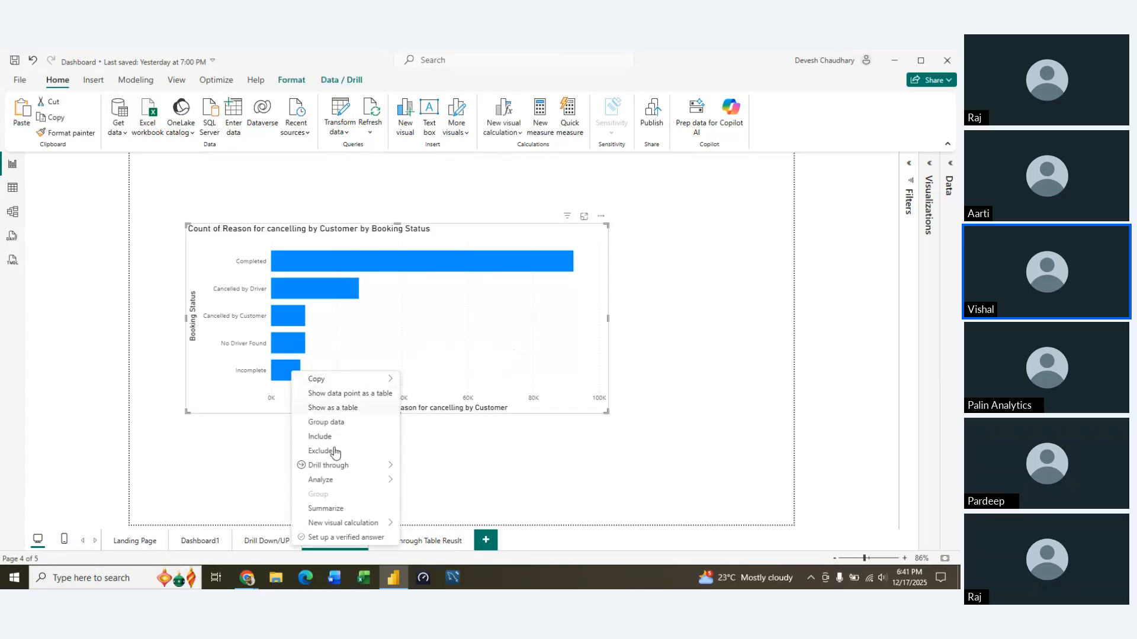
mouse_move(338, 466)
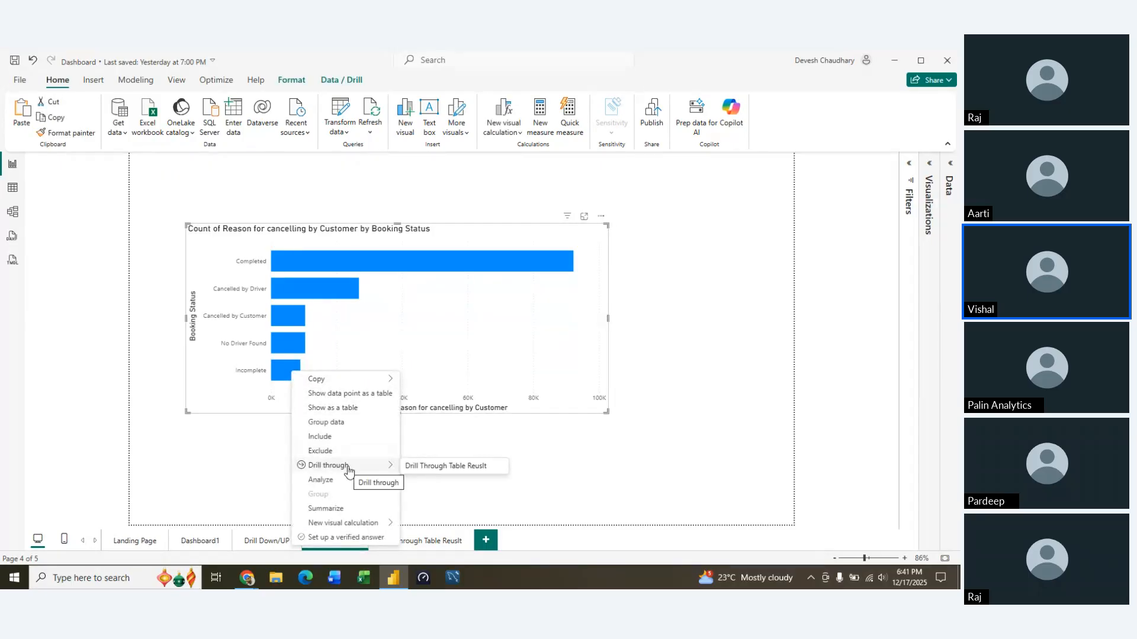
left_click(428, 467)
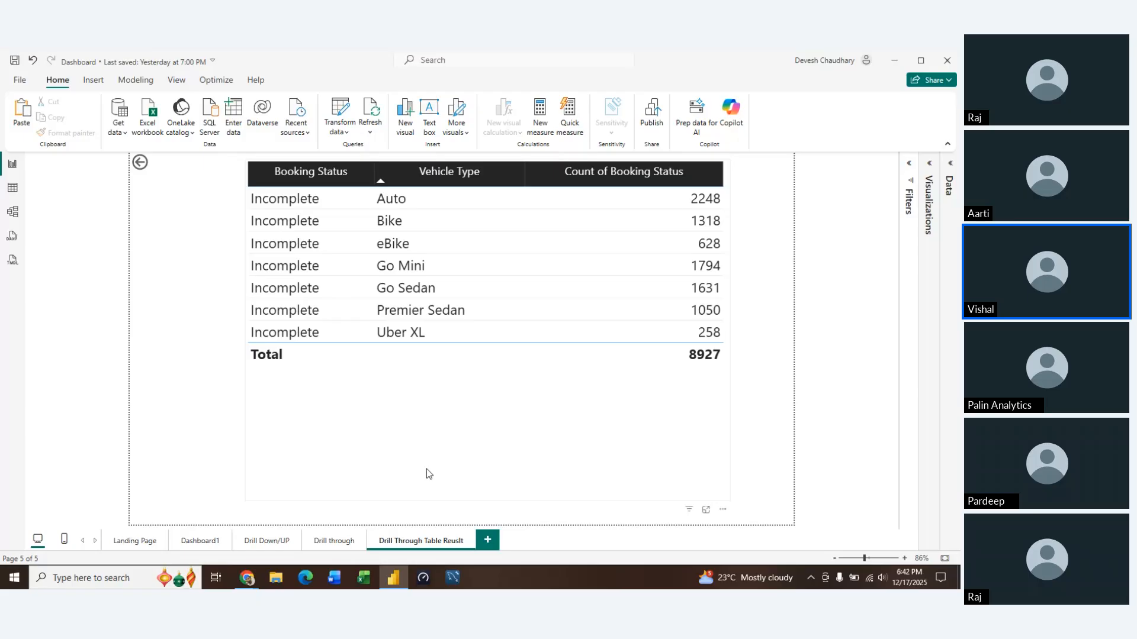
left_click(340, 540)
left_click_drag(335, 315, 399, 461)
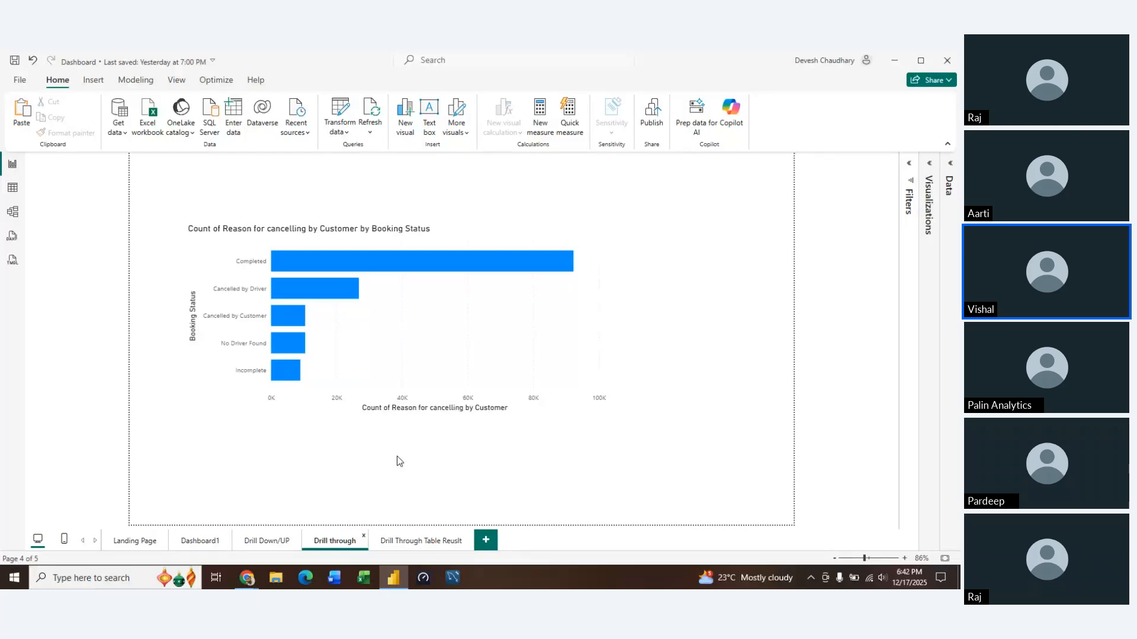
Step: Drill through from the No Driver Found bar to the Drill Through Table Reuslt page
right_click(281, 350)
mouse_move(310, 439)
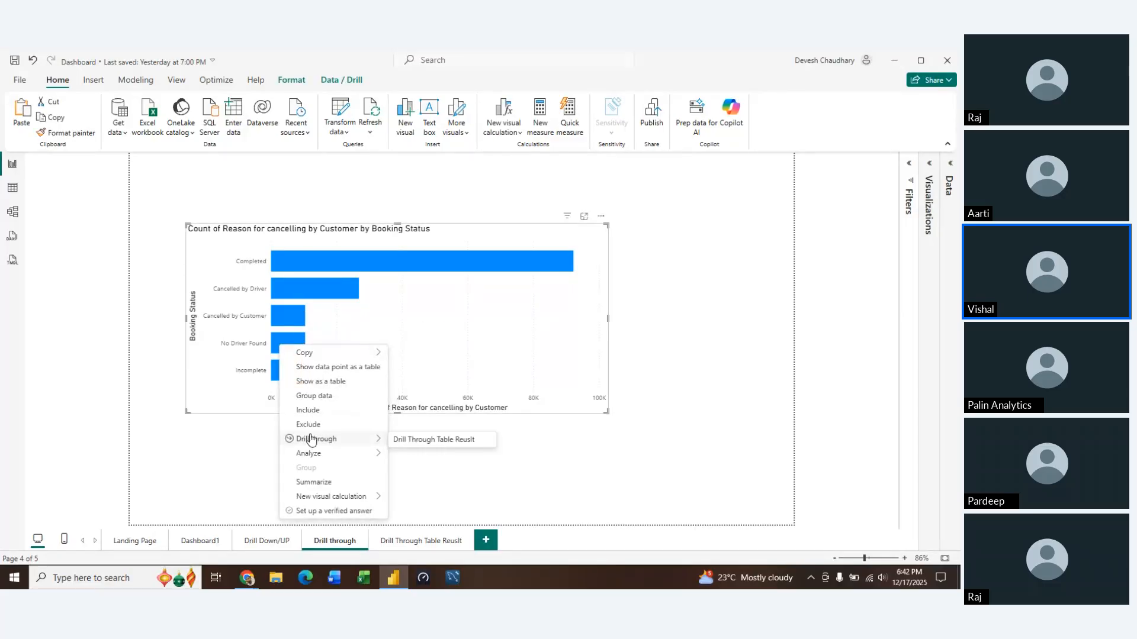
left_click(409, 440)
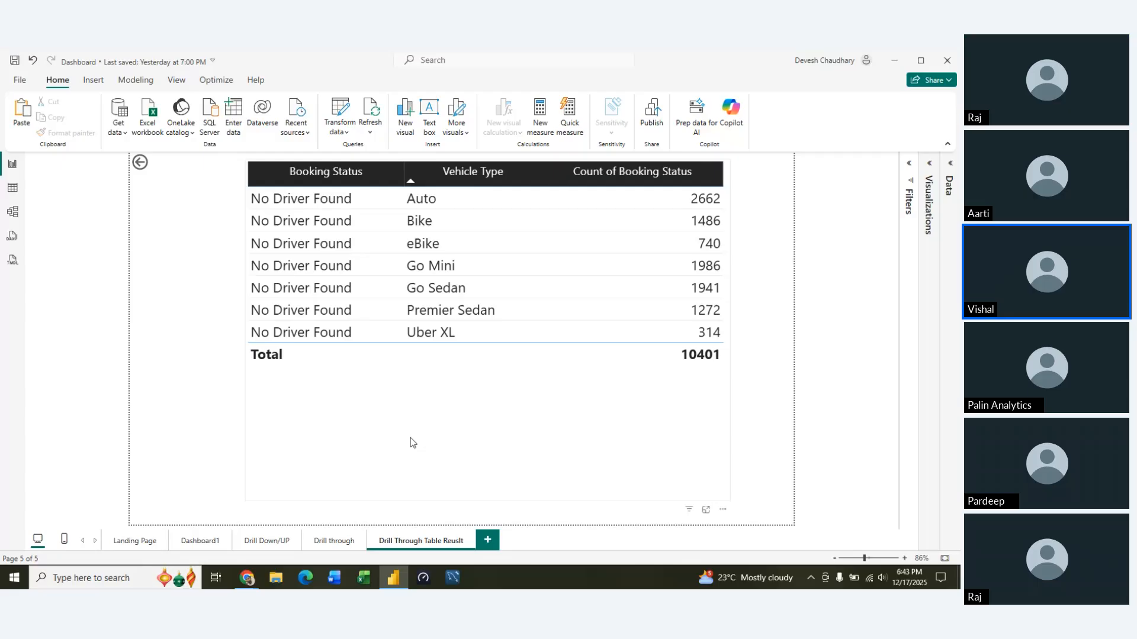
Step: Remove the Booking Status drill-through field from the Drill Through Table Reuslt page and look through the results table's rows
left_click(913, 160)
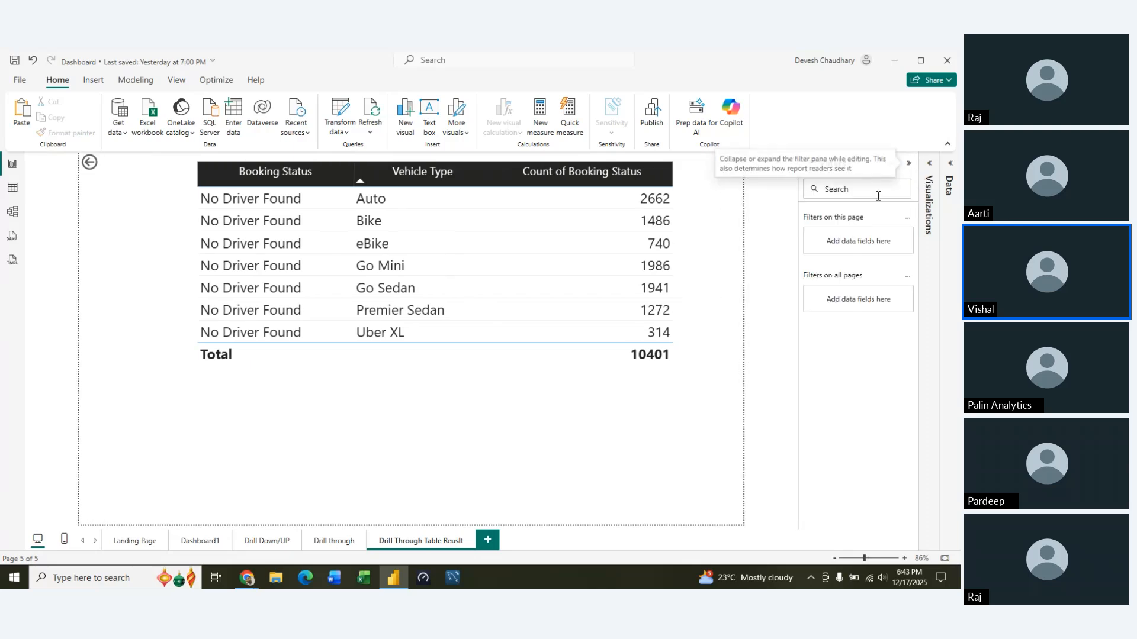
left_click(910, 165)
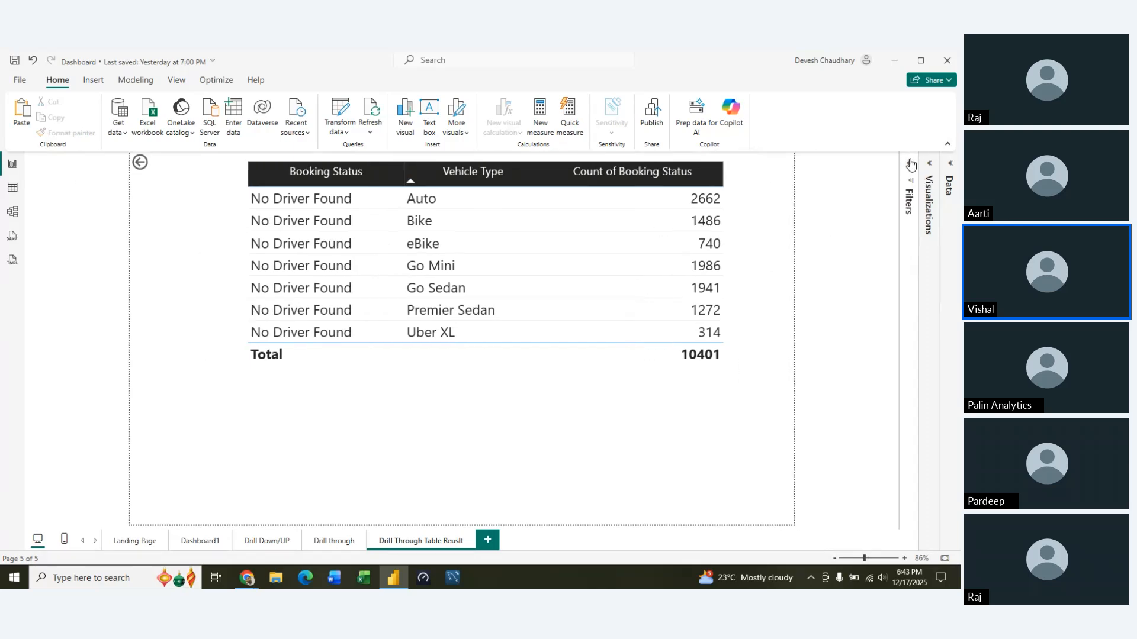
left_click(928, 164)
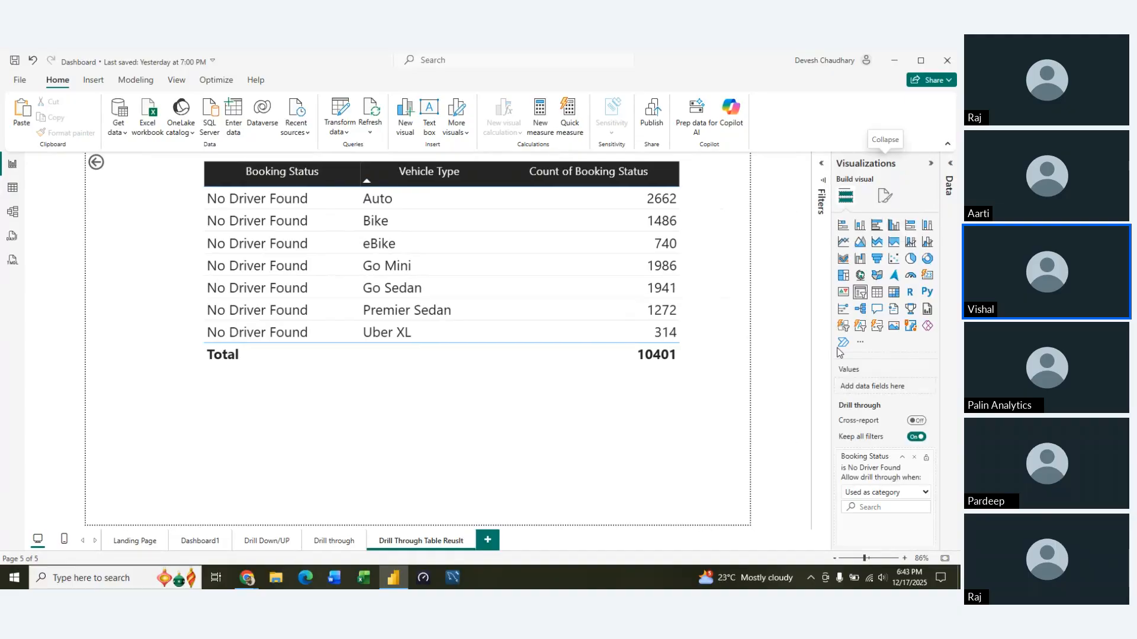
left_click(913, 458)
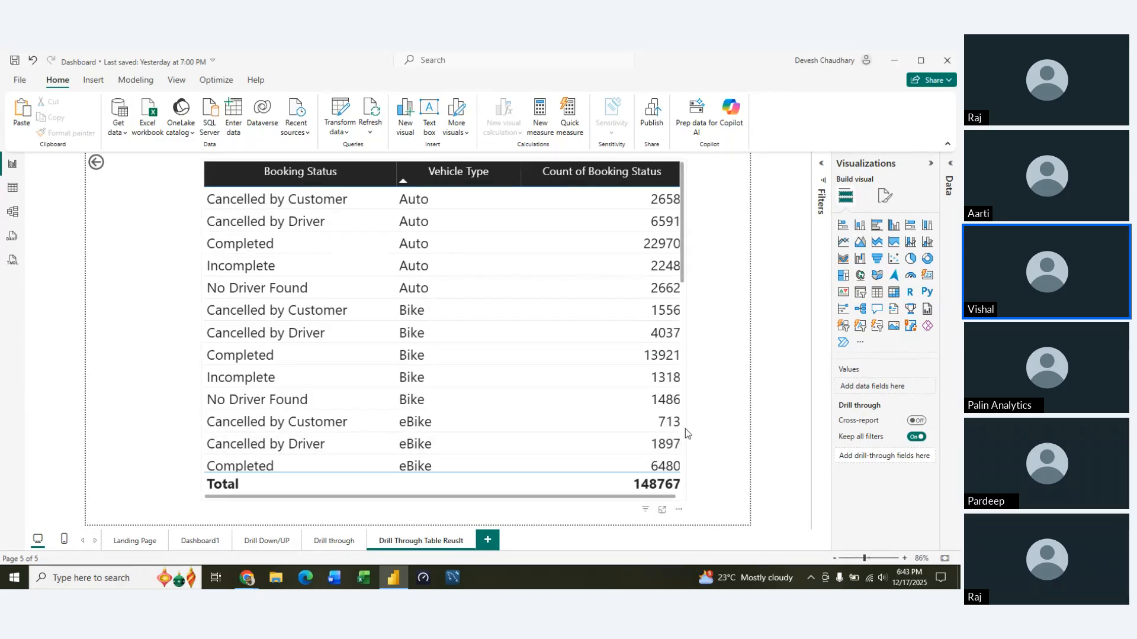
scroll(591, 383, "down", 8)
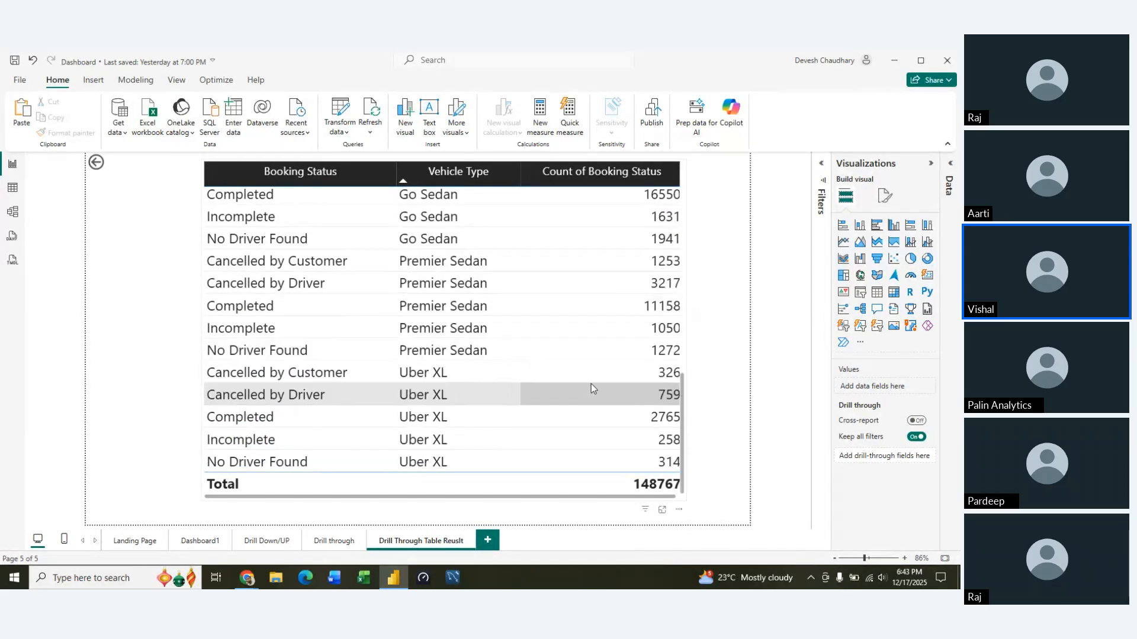
scroll(591, 389, "up", 8)
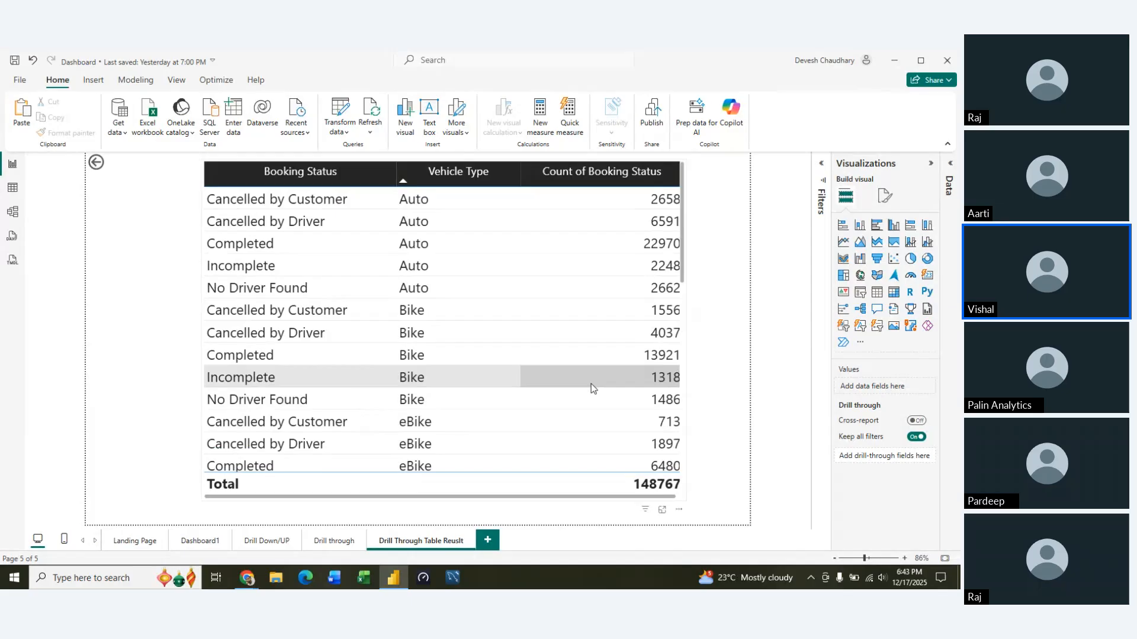
Step: Show the Data pane and add Booking Status as the drill-through field of the Drill Through Table Reuslt page
left_click(616, 507)
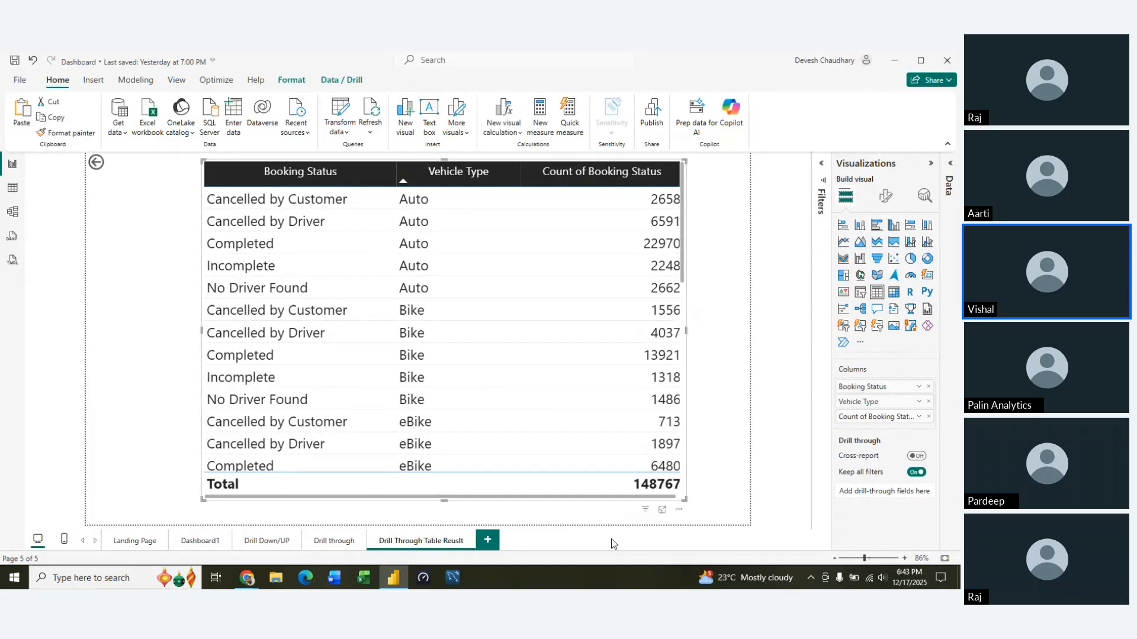
left_click(952, 164)
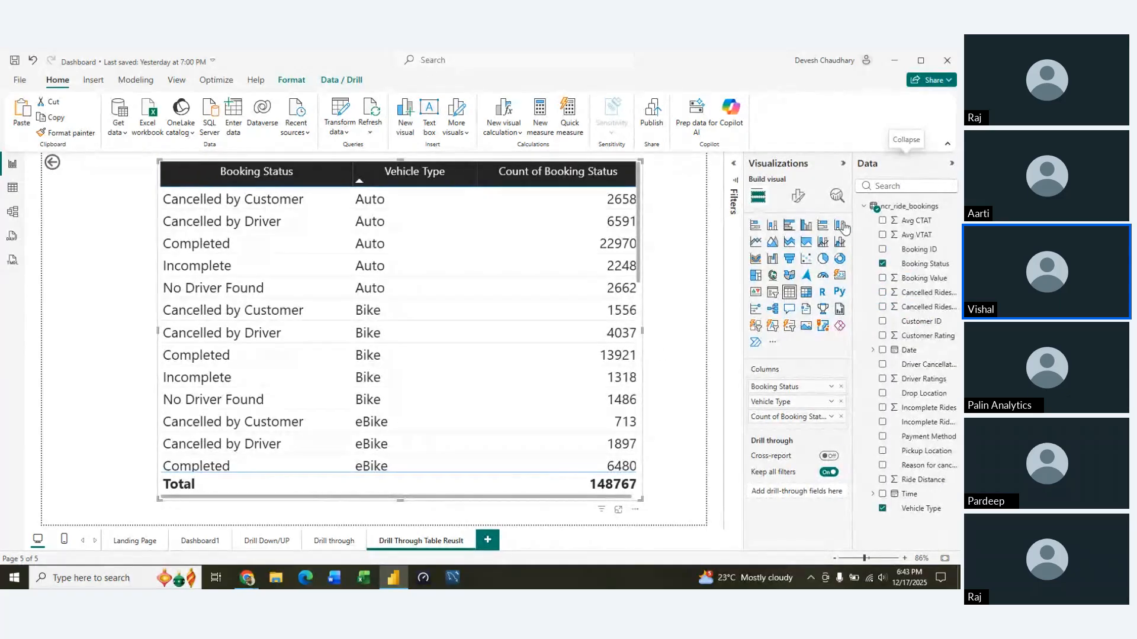
left_click(325, 542)
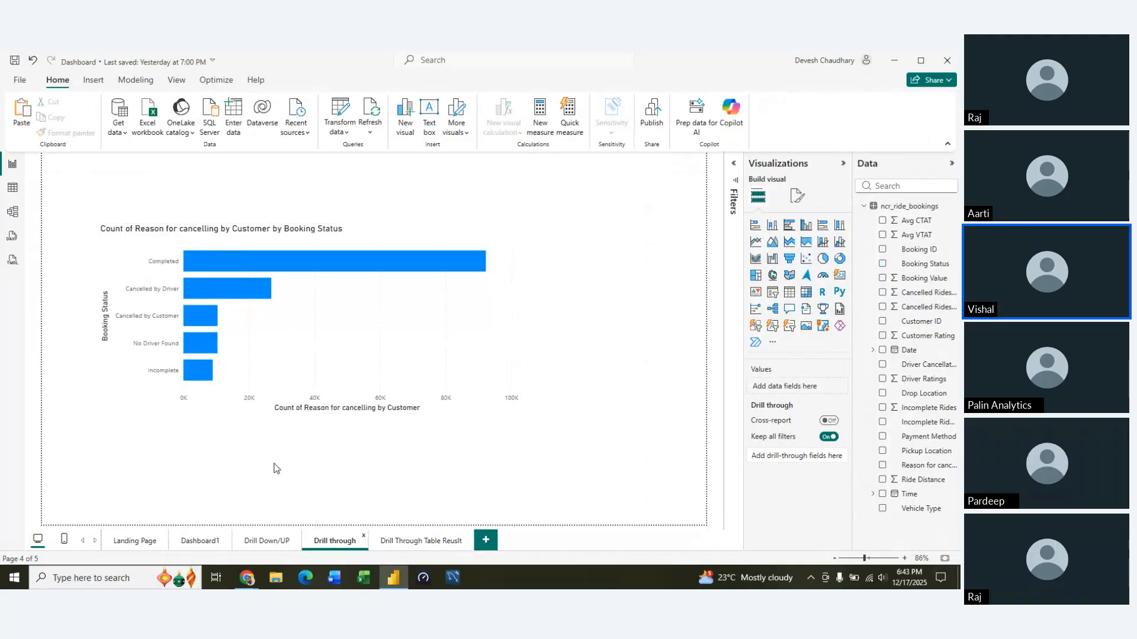
left_click(428, 540)
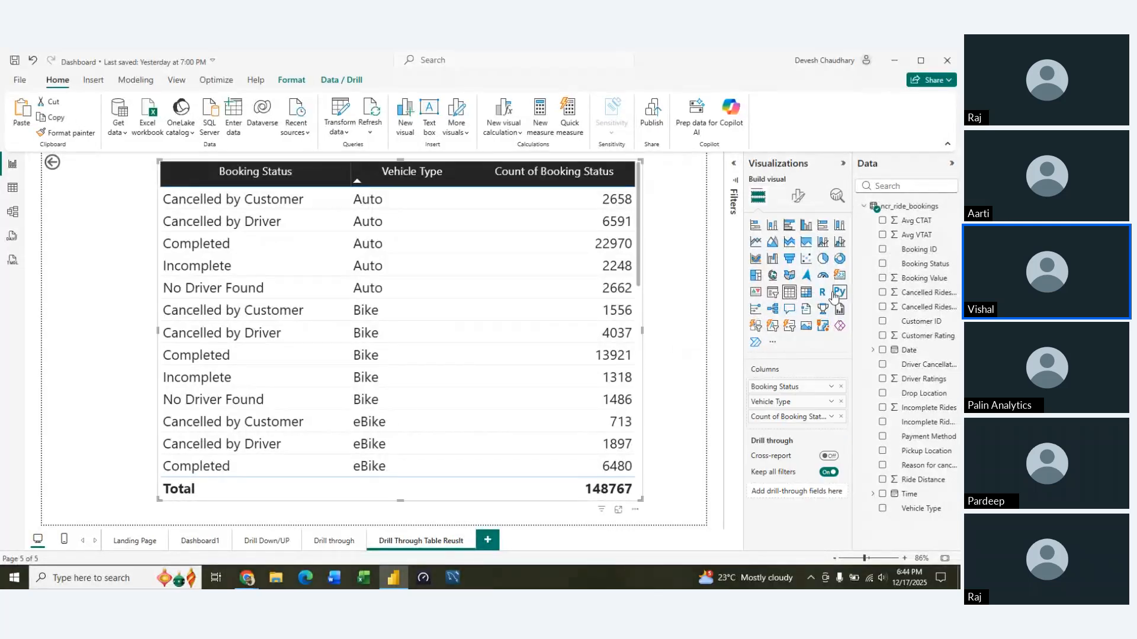
left_click_drag(921, 268, 794, 496)
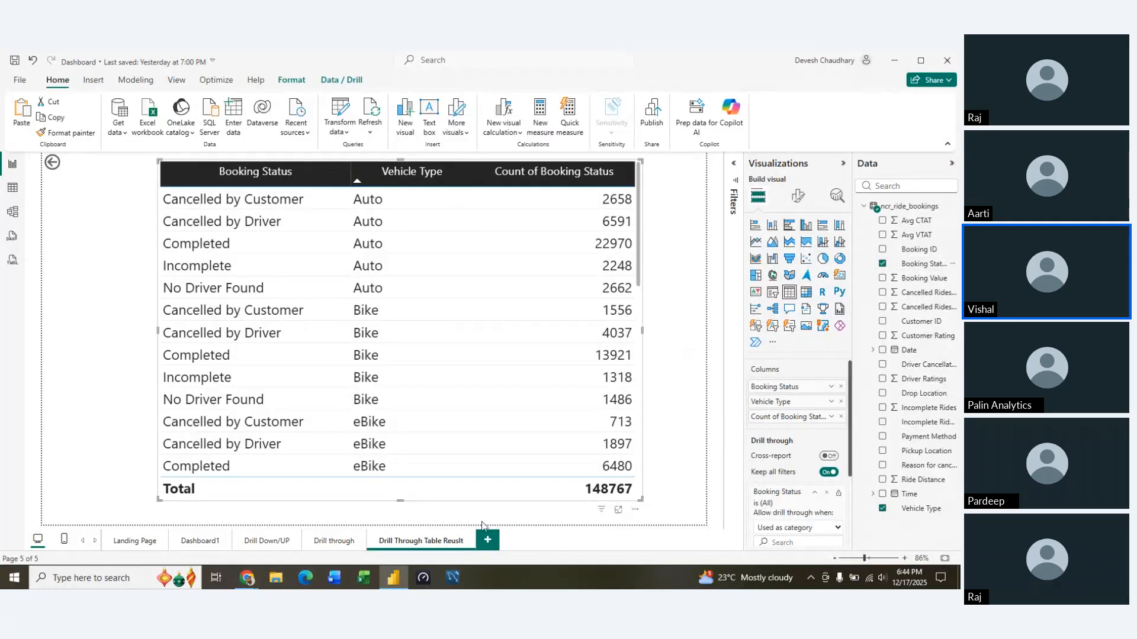
Step: Check the drill-through target offered for the Cancelled by Driver bar without opening it and return to the Drill Through Table Reuslt page
left_click(340, 542)
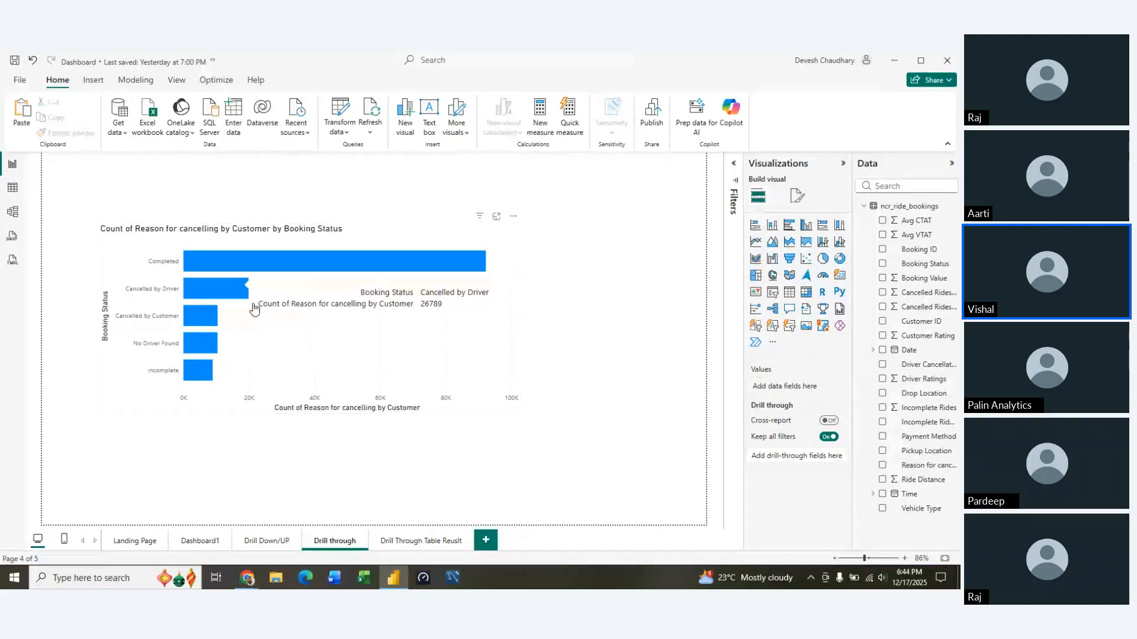
right_click(232, 287)
mouse_move(271, 382)
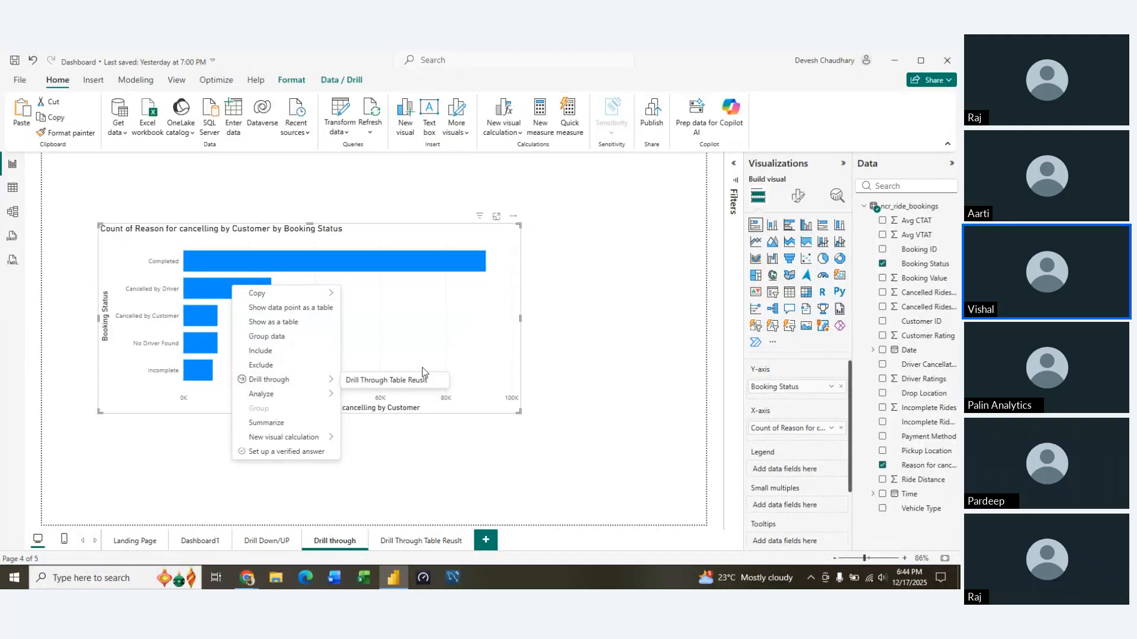
left_click(605, 320)
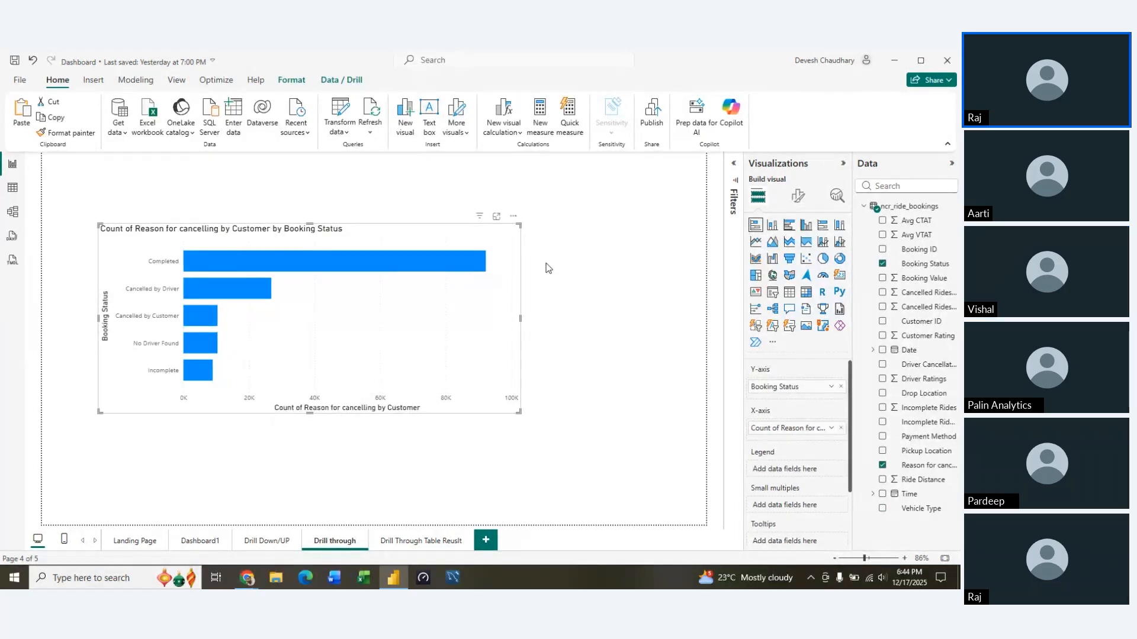
left_click(418, 542)
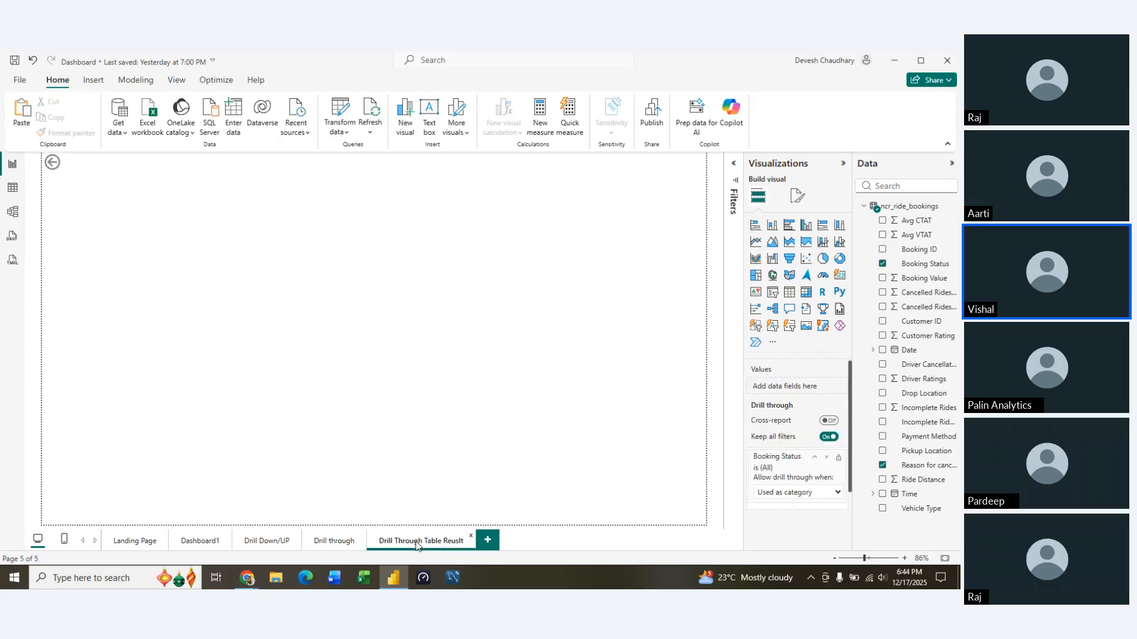
Step: Return to the Drill through page and move the Booking Status bar chart towards the middle of the page
left_click(639, 320)
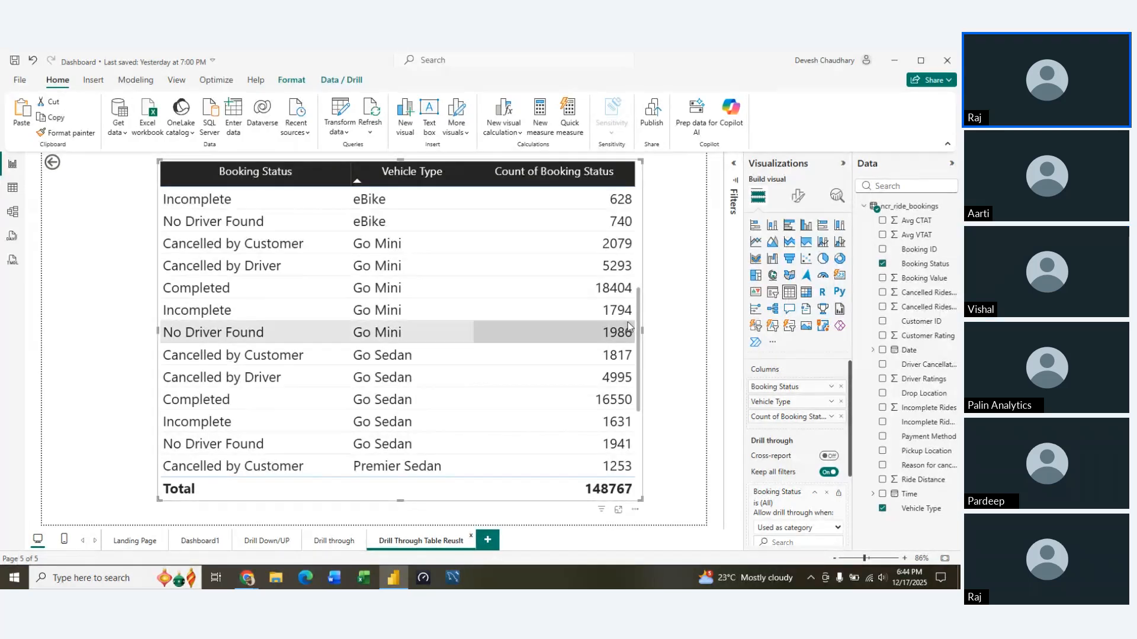
left_click(330, 80)
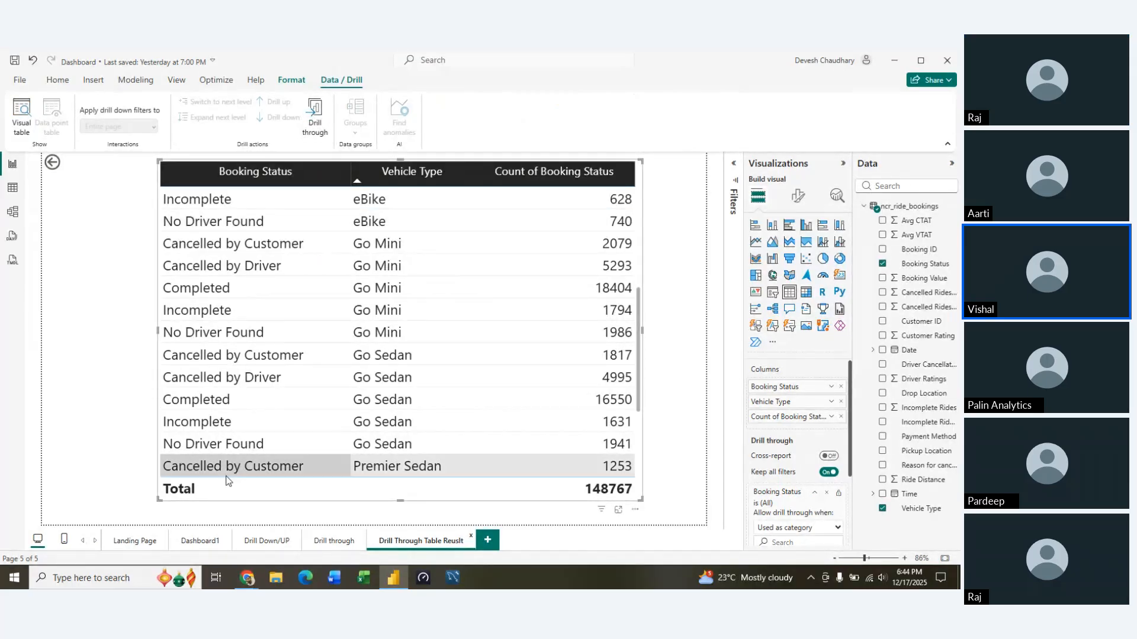
left_click(342, 545)
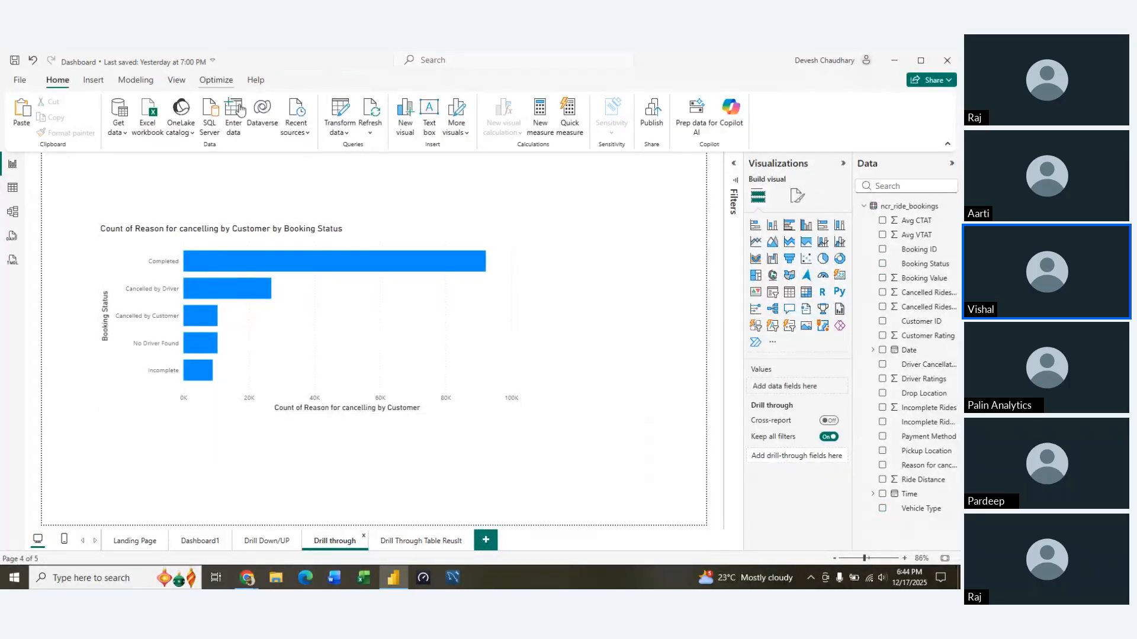
mouse_move(229, 252)
left_click(390, 228)
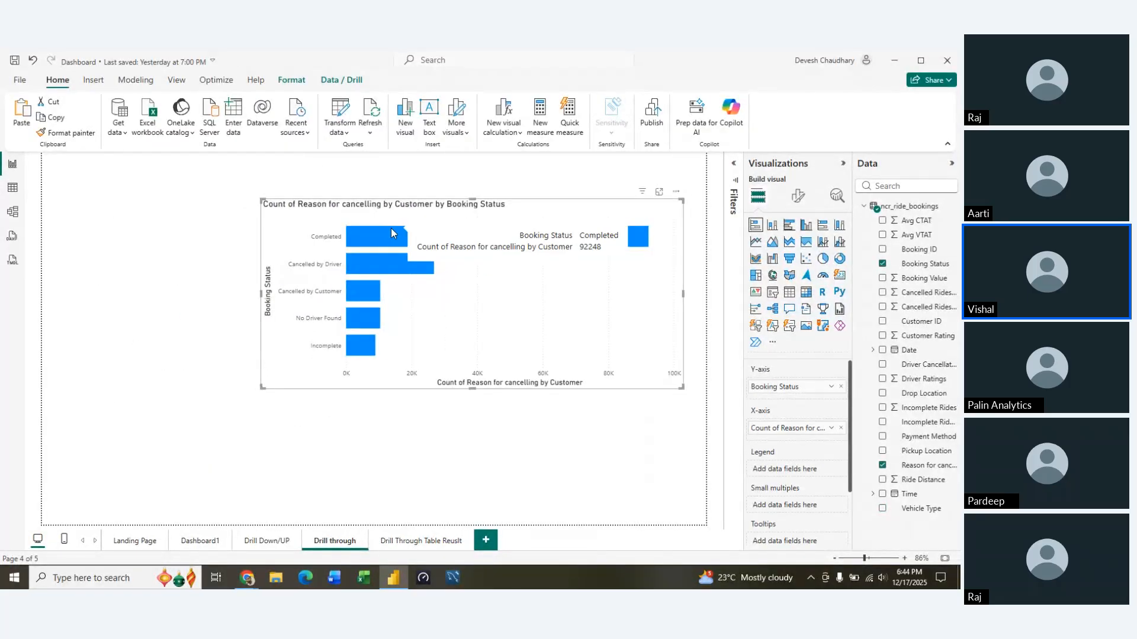
left_click_drag(526, 212, 427, 268)
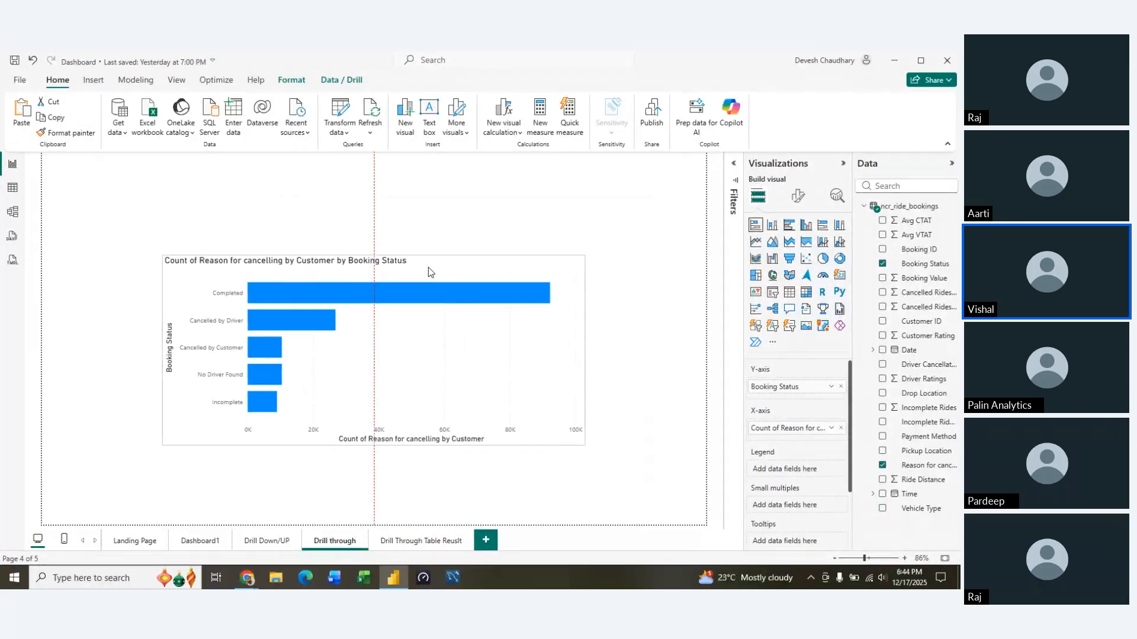
Step: Turn on Drill through mode for the bar chart, check the target offered for the Cancelled by Driver bar, and turn the mode off
left_click(349, 83)
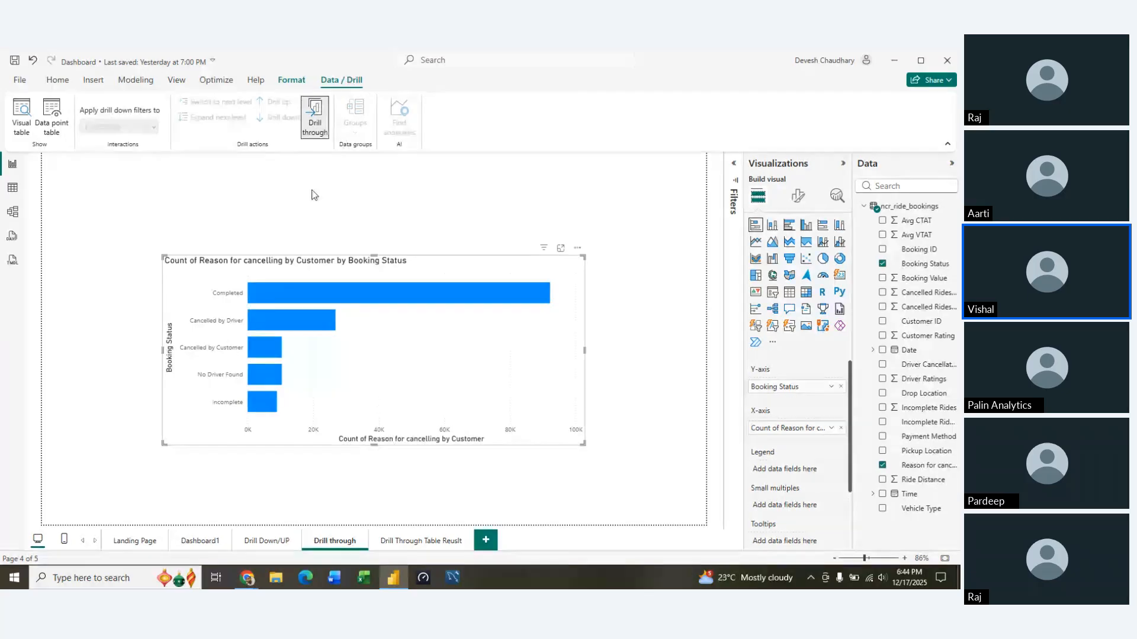
right_click(277, 319)
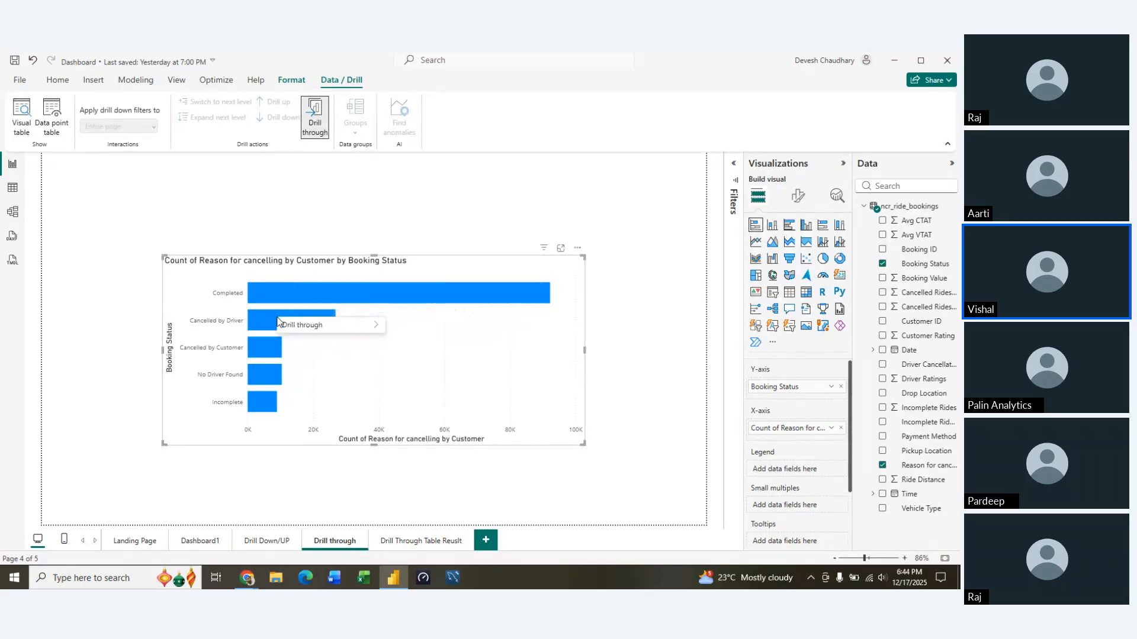
mouse_move(303, 332)
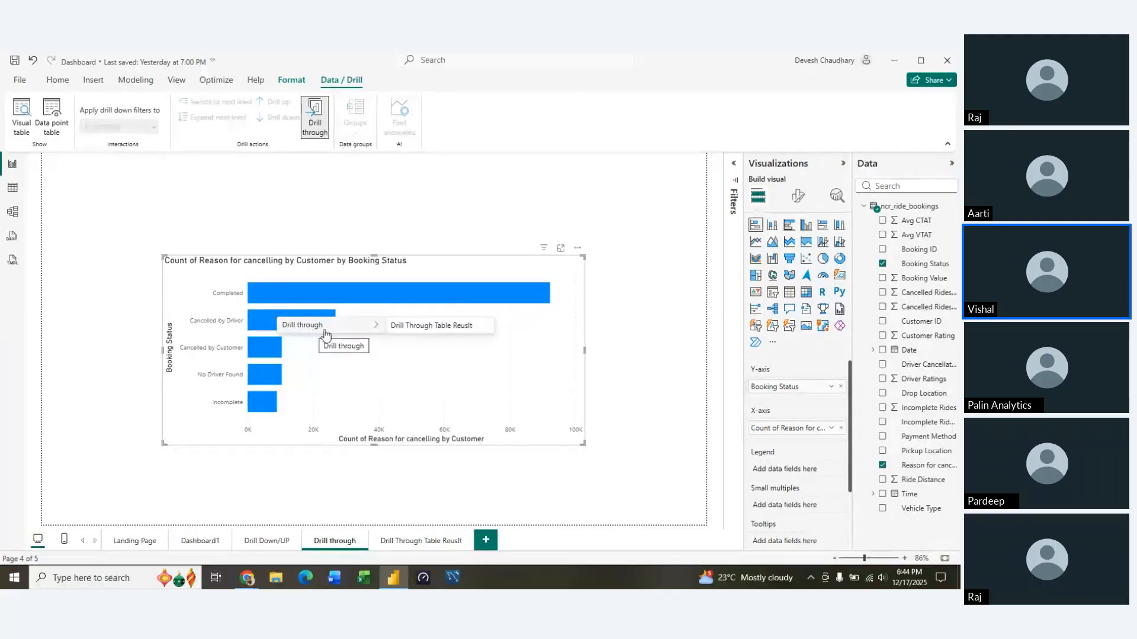
left_click(317, 127)
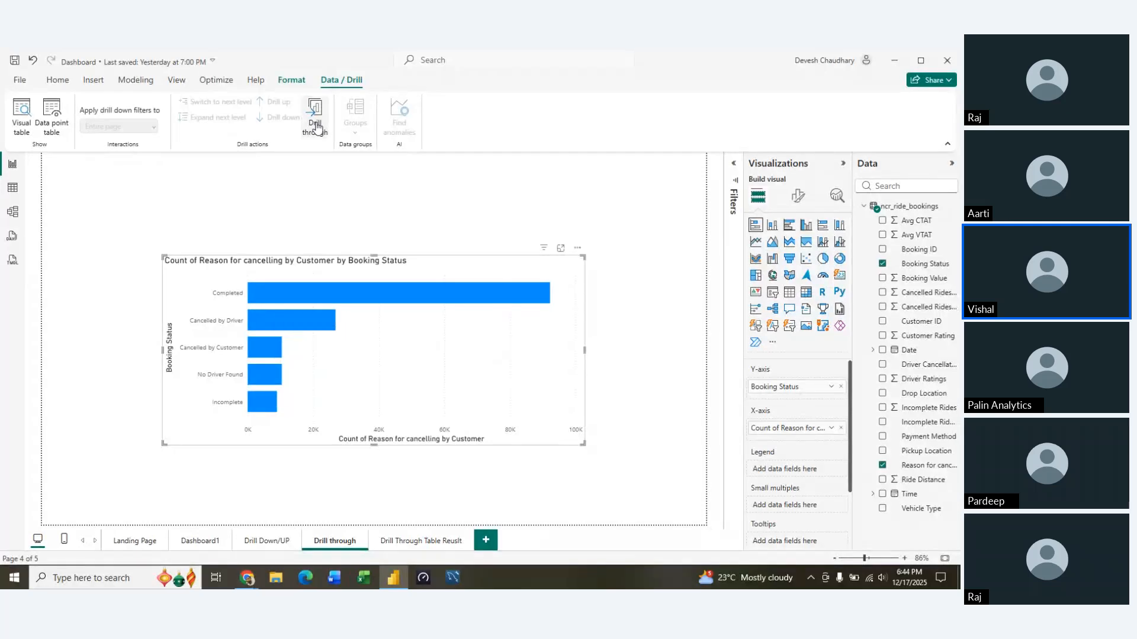
Step: Compare the drill-through options offered for the Cancelled by Driver bar with the chart selected and unselected, without opening the target
right_click(294, 322)
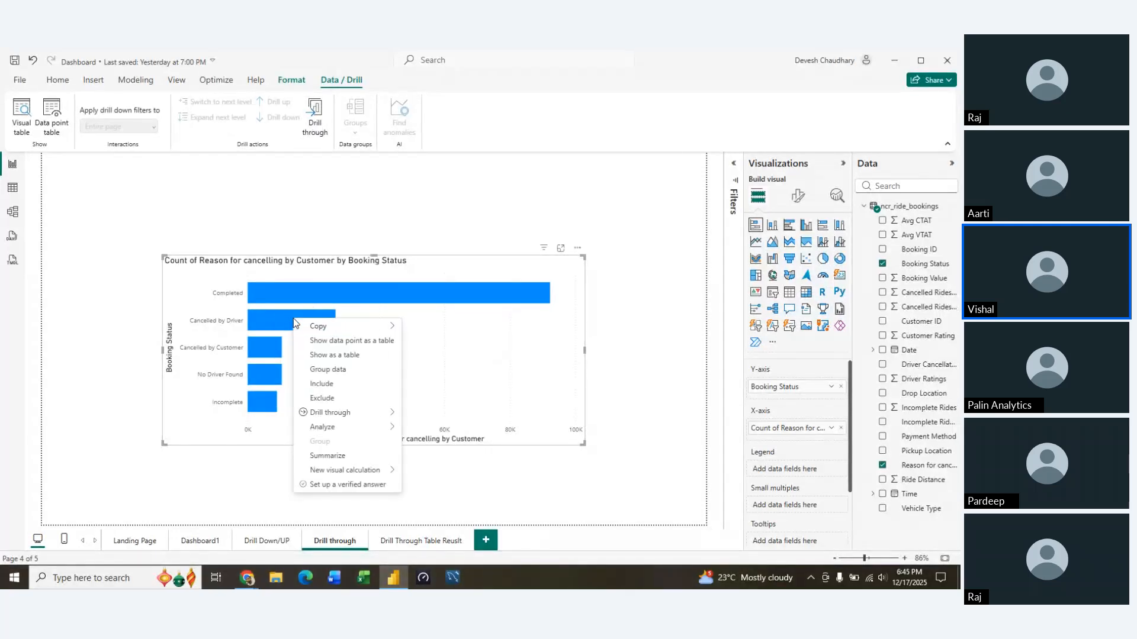
mouse_move(324, 413)
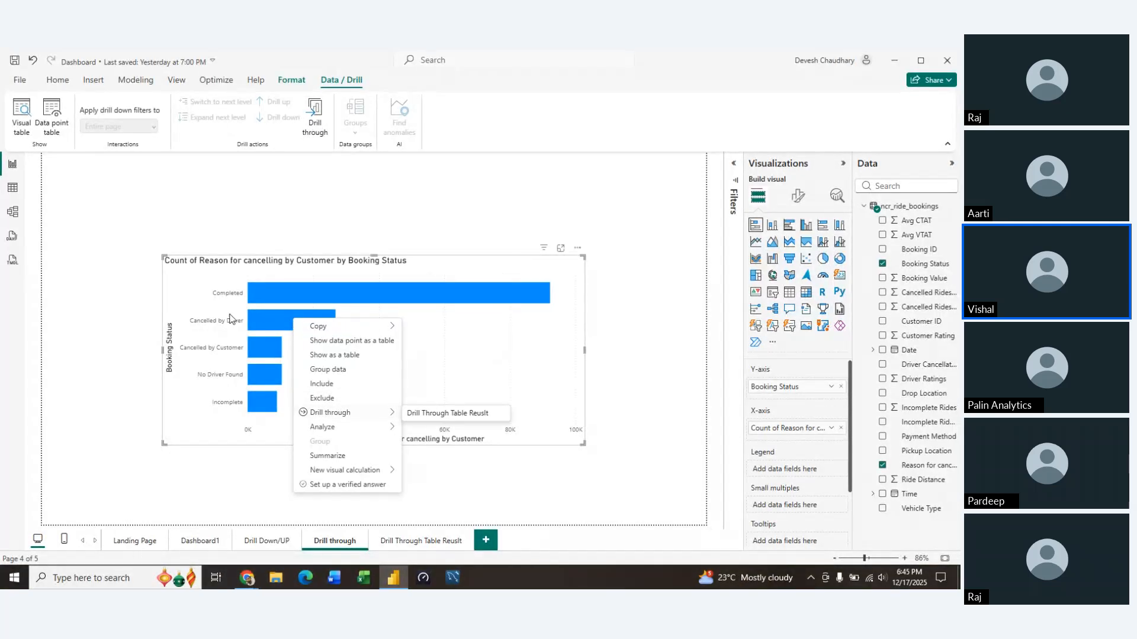
left_click(290, 213)
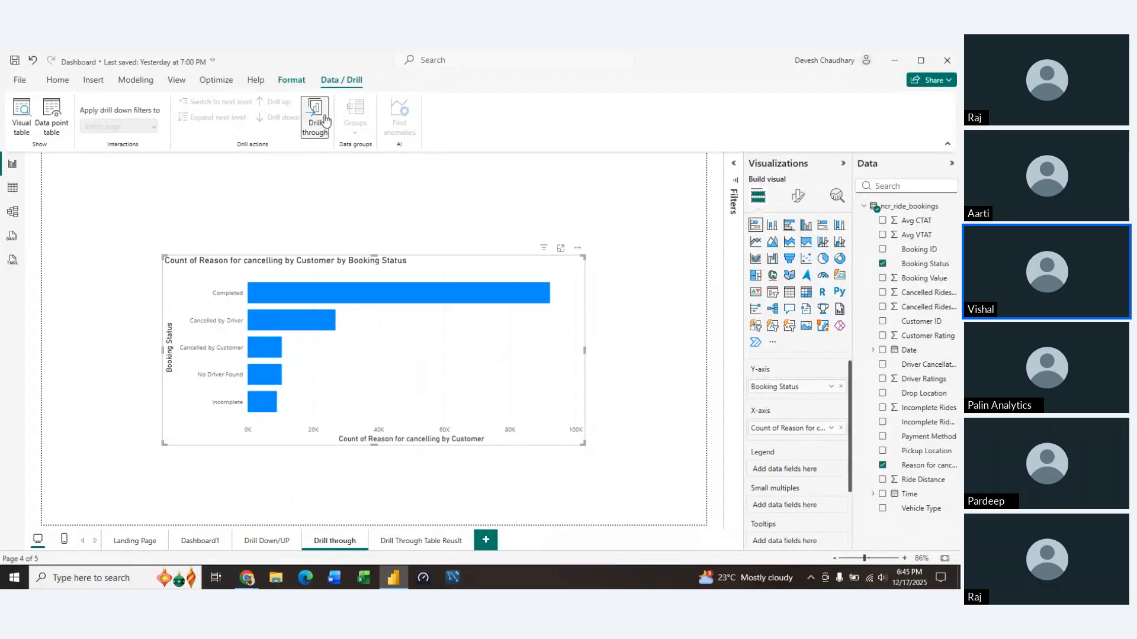
left_click(100, 404)
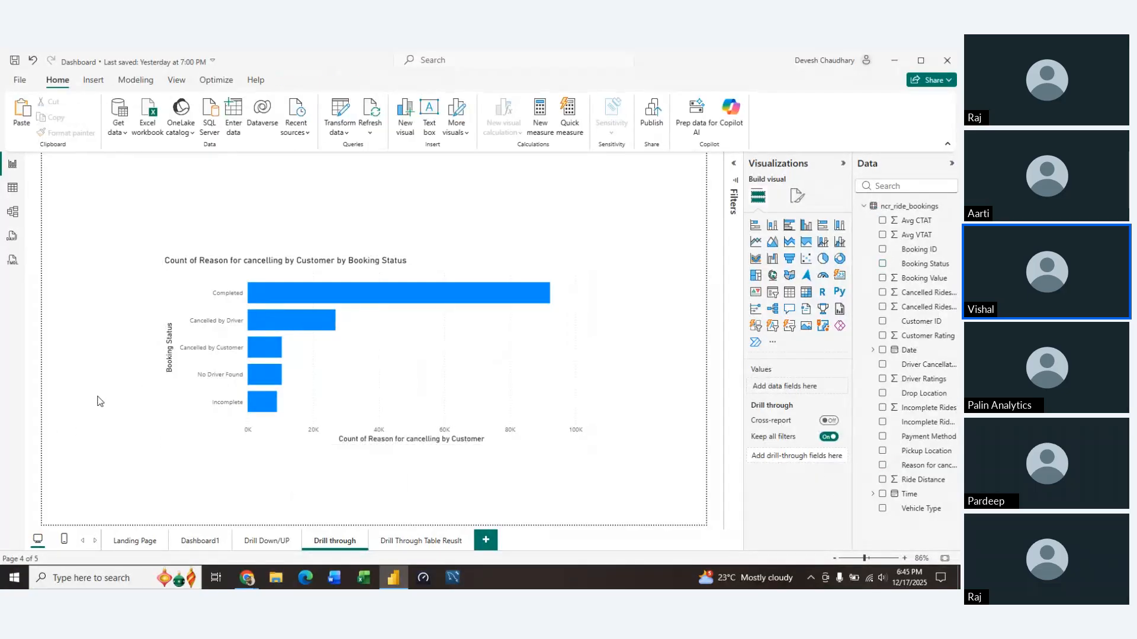
right_click(302, 323)
mouse_move(330, 331)
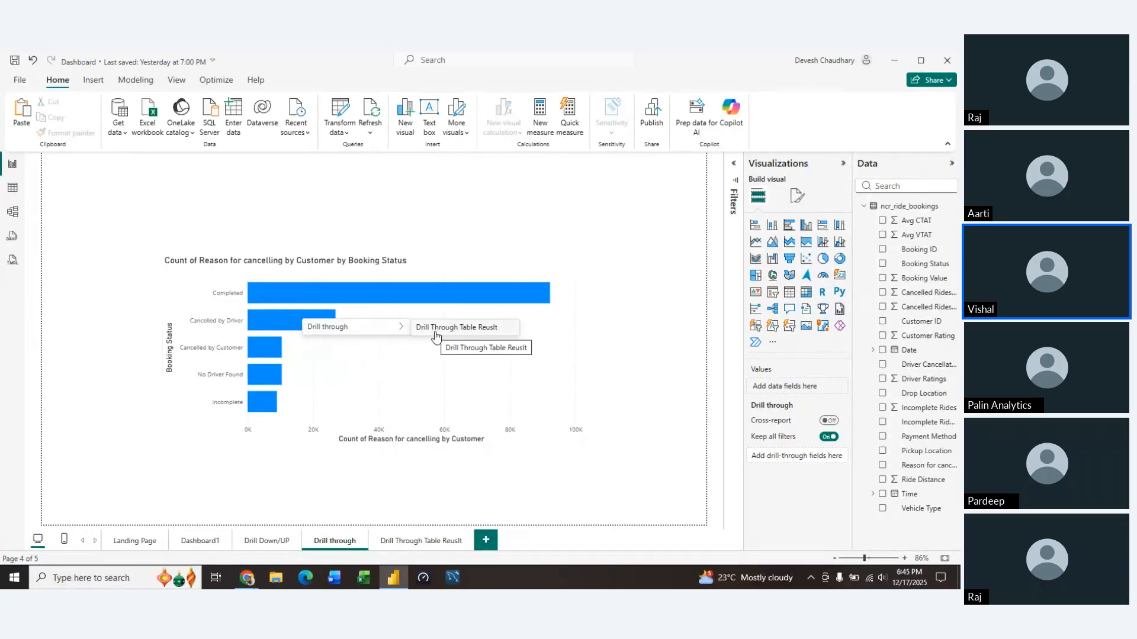
left_click(349, 268)
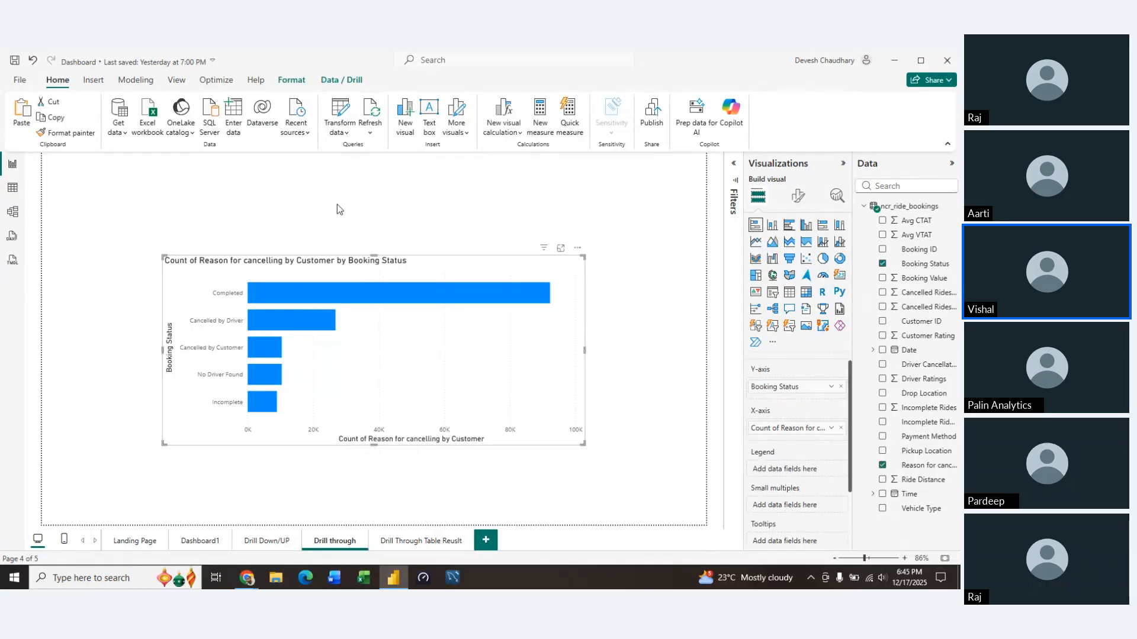
left_click(336, 83)
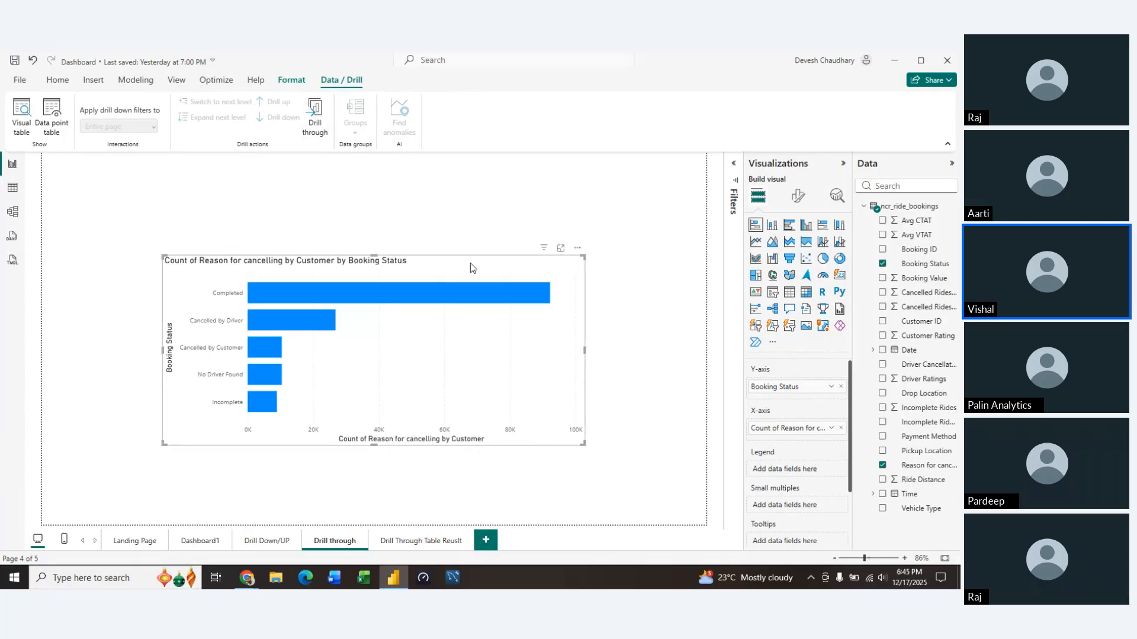
Step: Go to the Drill Down/UP page and turn off drill-down mode for the booking value column chart
left_click(257, 545)
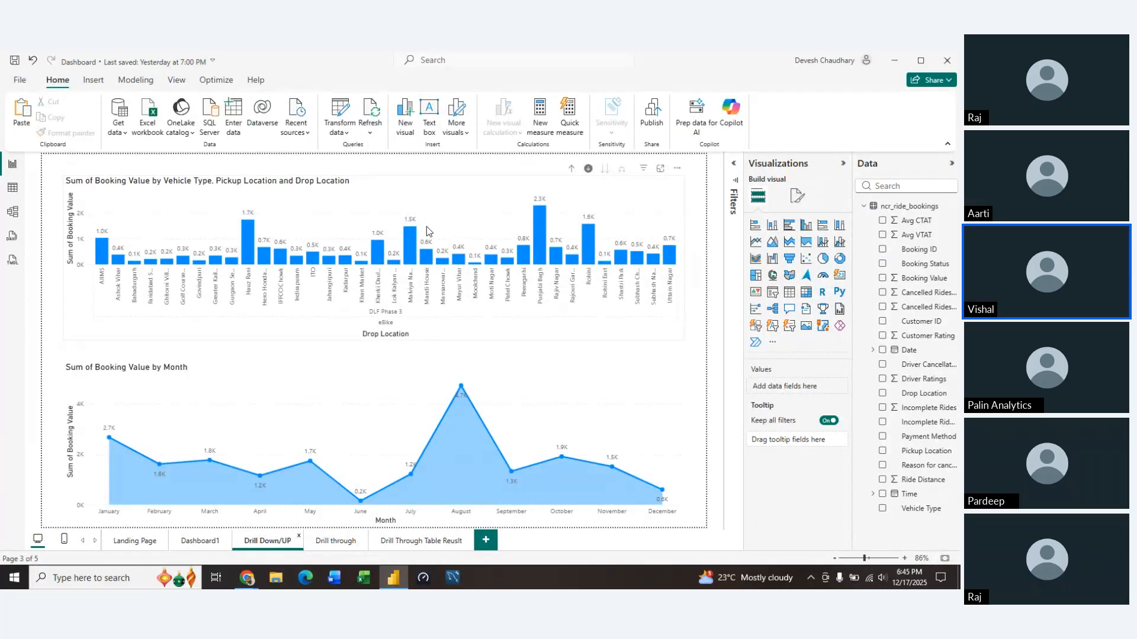
left_click(466, 188)
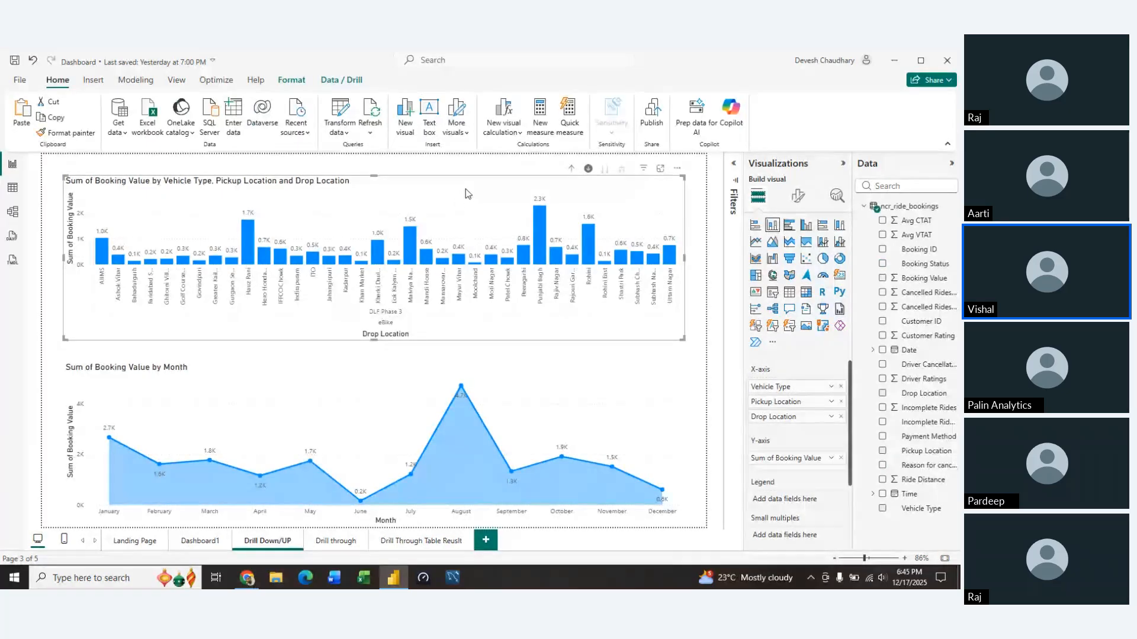
left_click(327, 83)
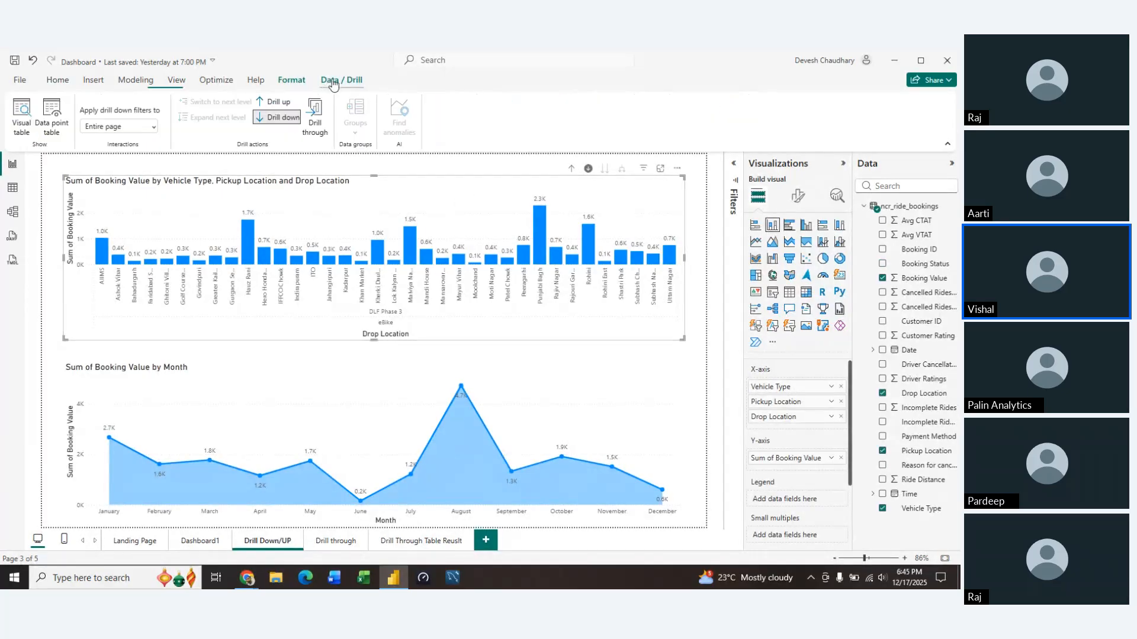
left_click(588, 170)
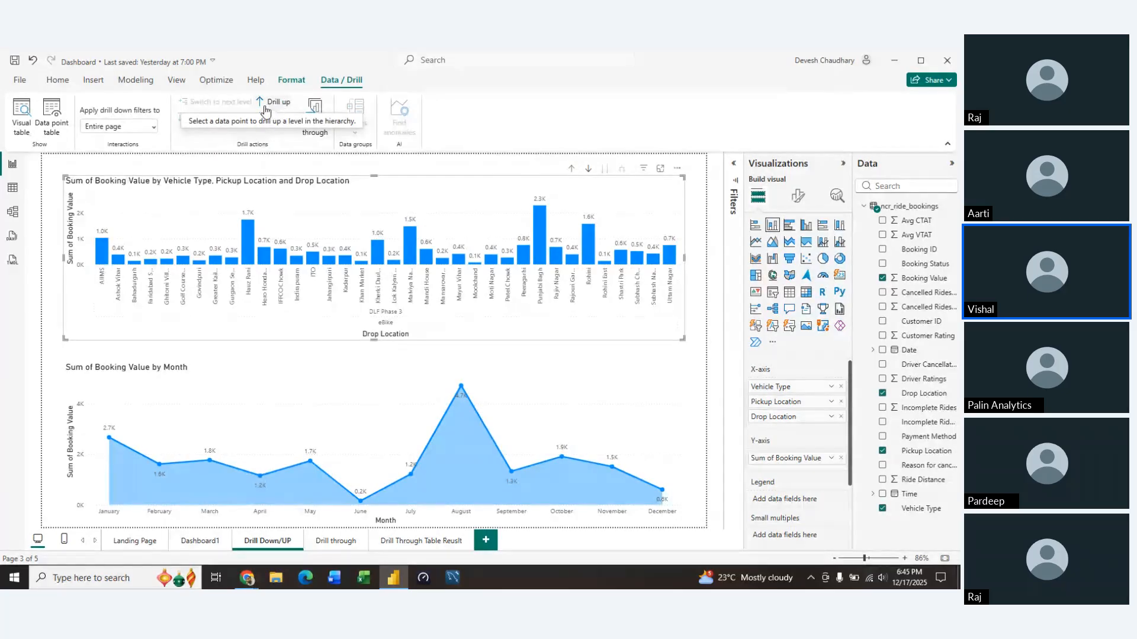
Step: View the data point table for the AIIMS column and the whole chart's visual table, returning to the report after each
left_click(50, 120)
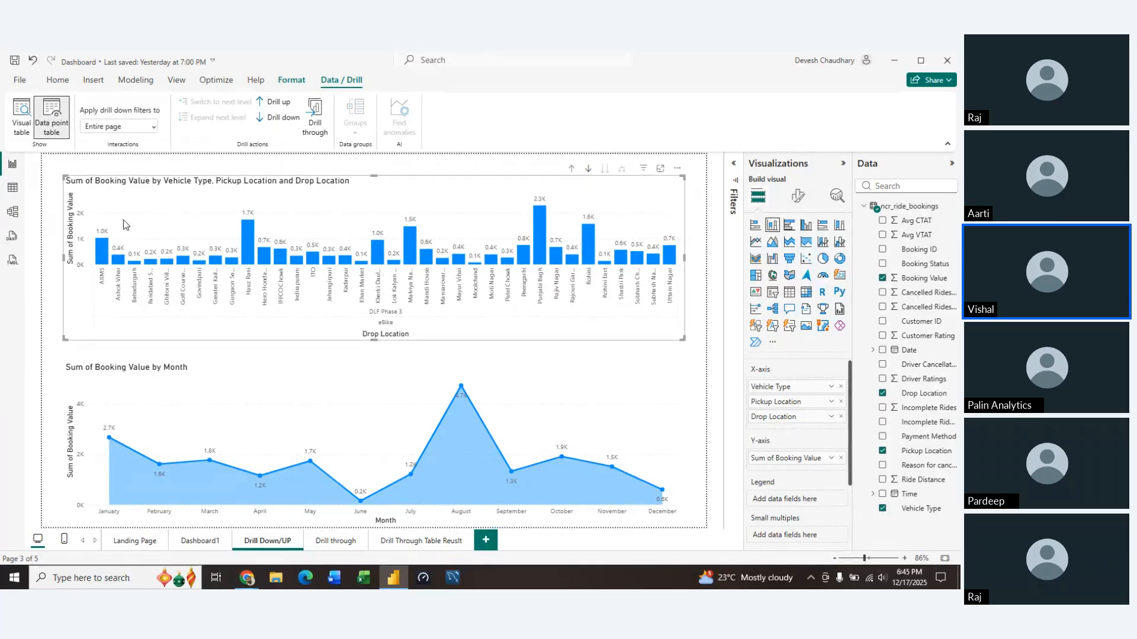
left_click(100, 259)
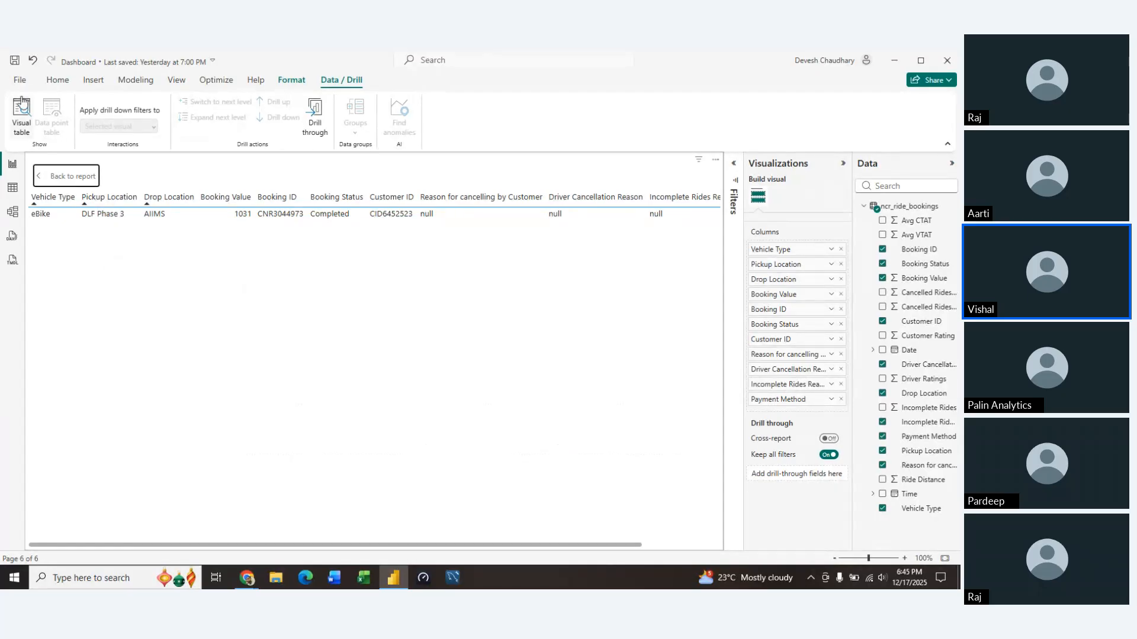
left_click(54, 184)
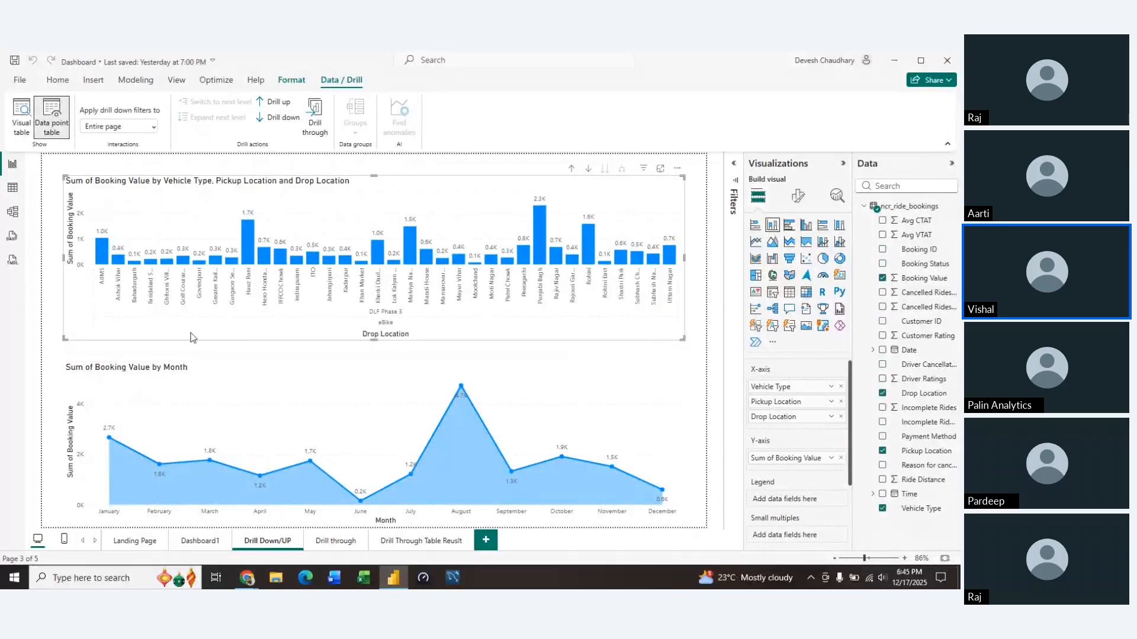
left_click(25, 113)
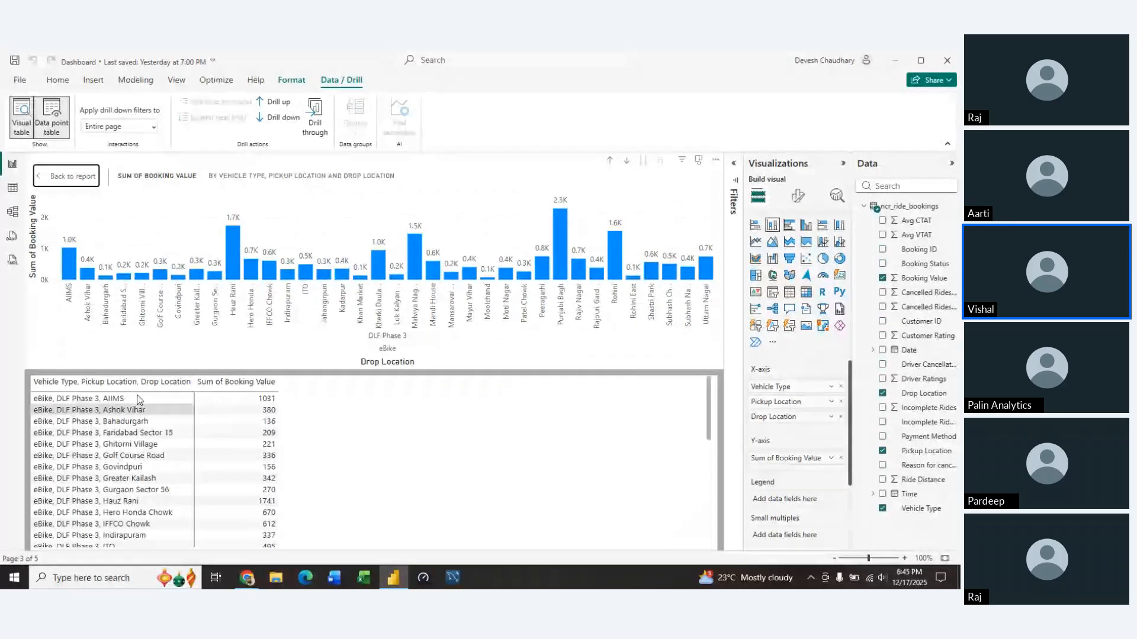
left_click(25, 132)
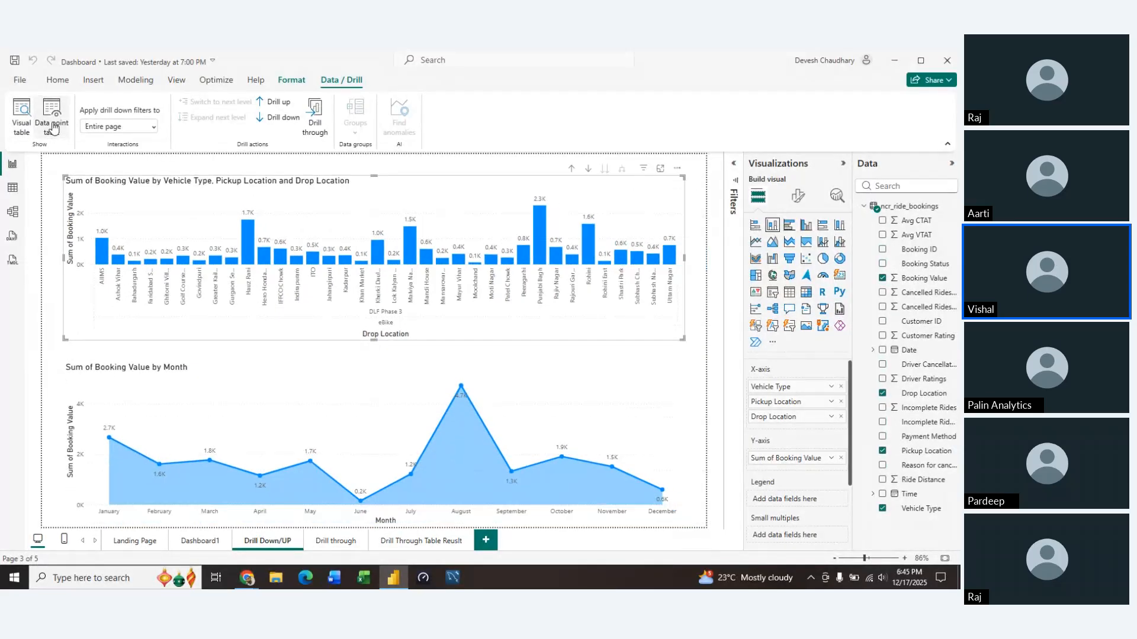
Step: Apply drill down filters to the entire page, and drill the column chart up to Vehicle Type and down into Premier Sedan
left_click(142, 127)
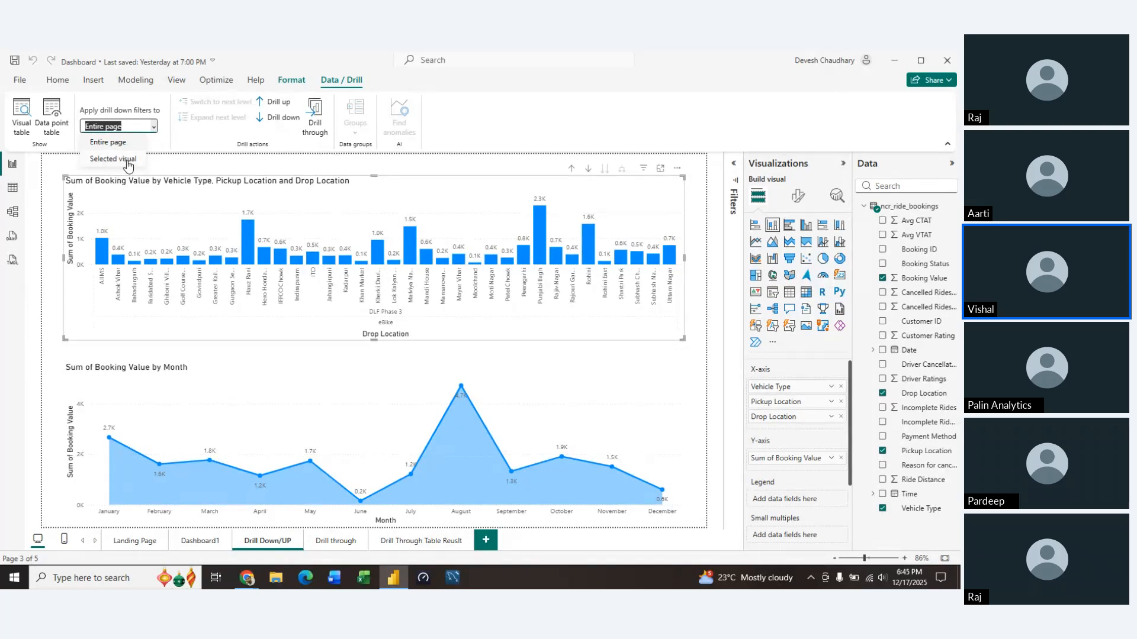
left_click(120, 142)
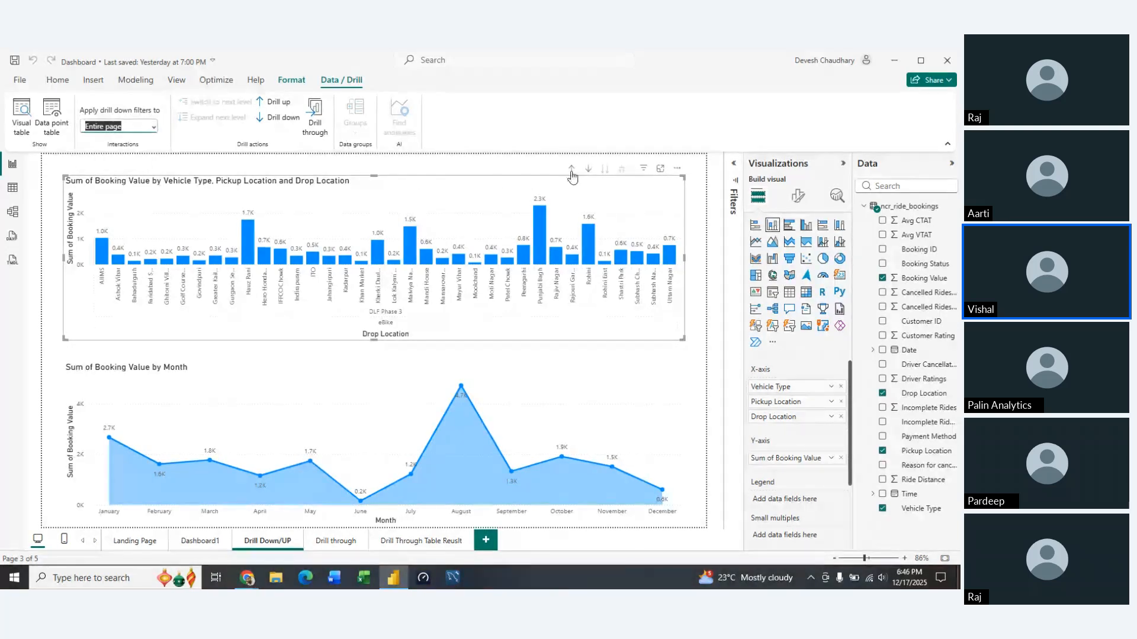
left_click(589, 169)
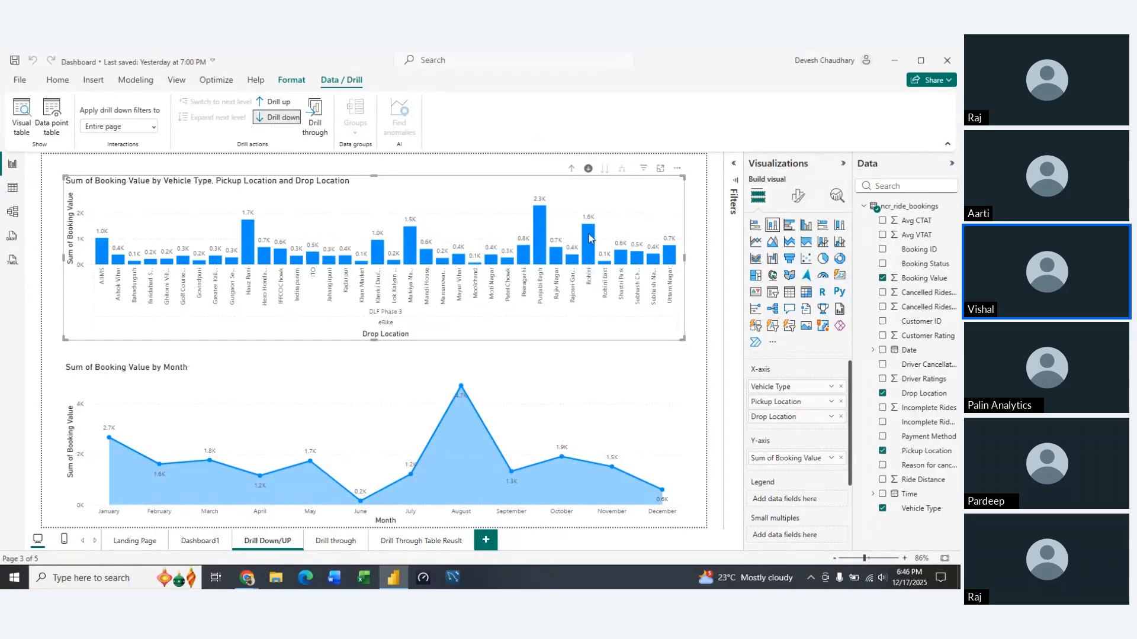
left_click(574, 170)
left_click(573, 171)
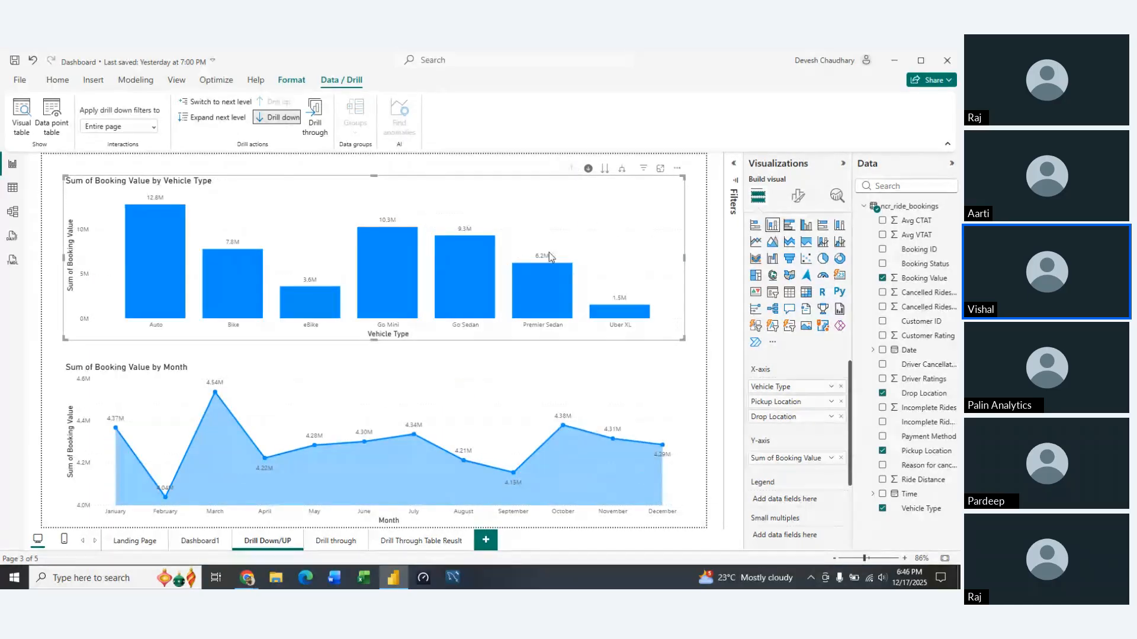
left_click(539, 305)
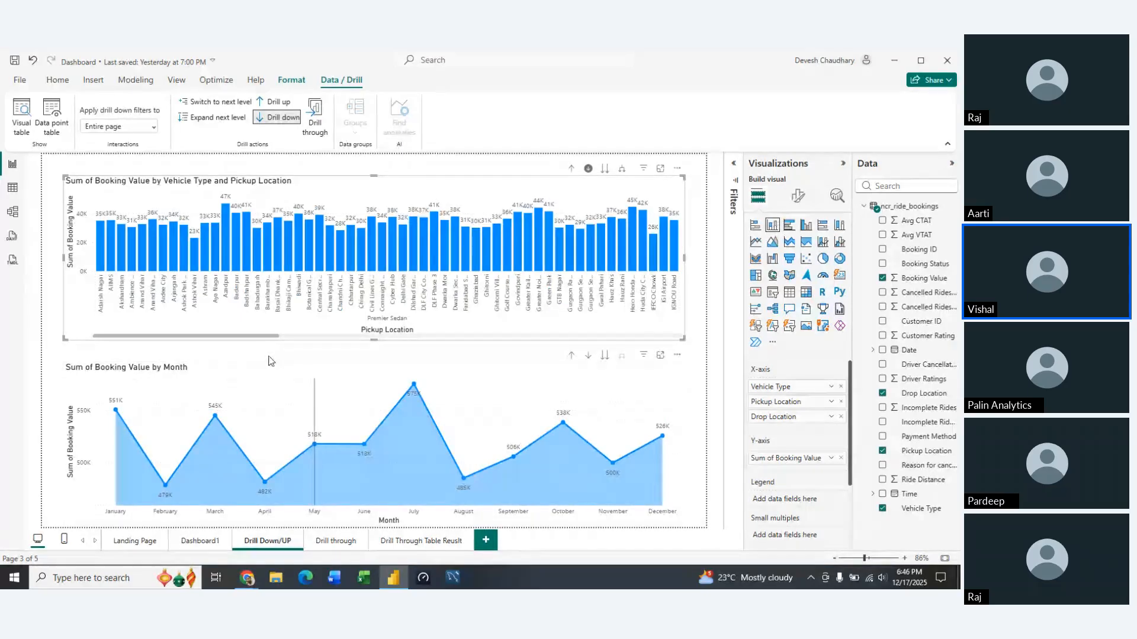
Step: Apply drill down filters to the selected visual only and test it by drilling into Premier Sedan and back up to Vehicle Type
left_click(153, 131)
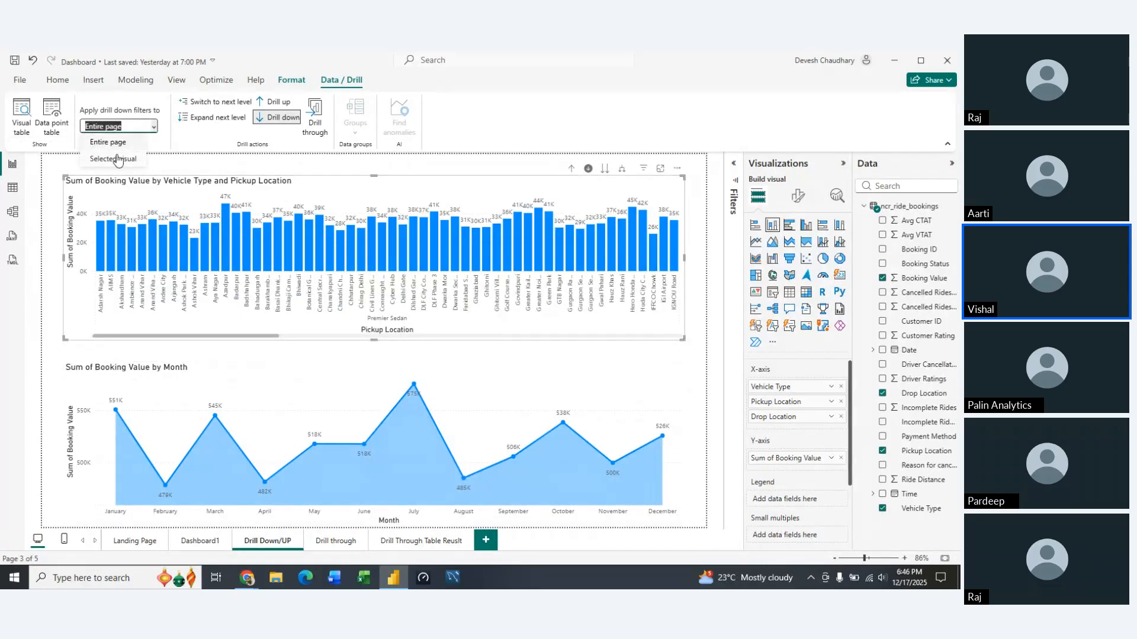
left_click(116, 158)
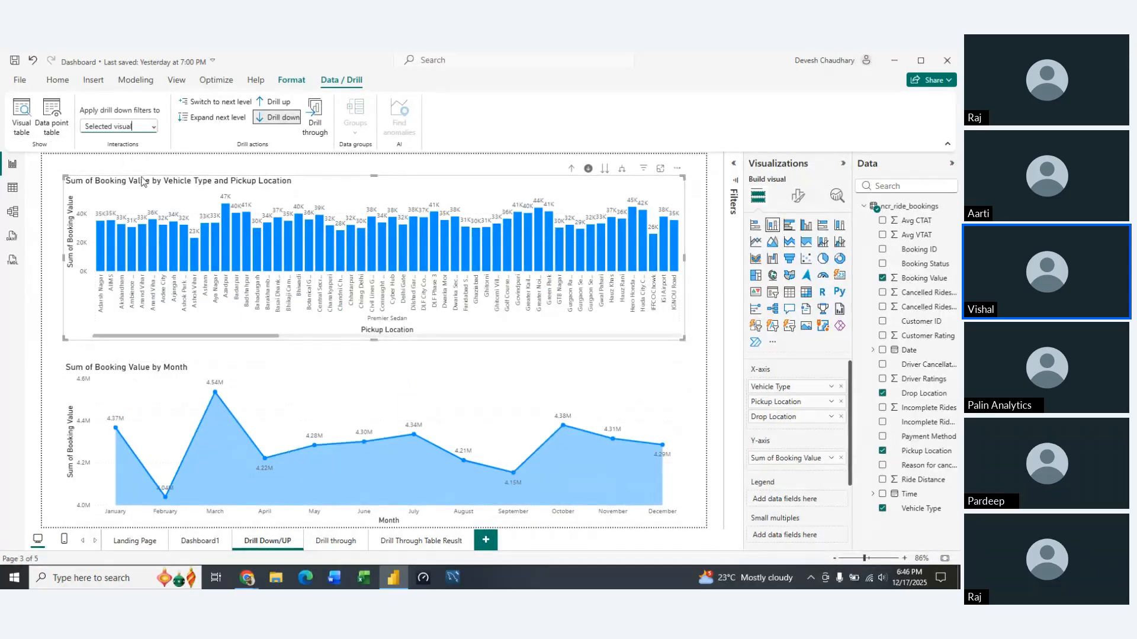
left_click(572, 170)
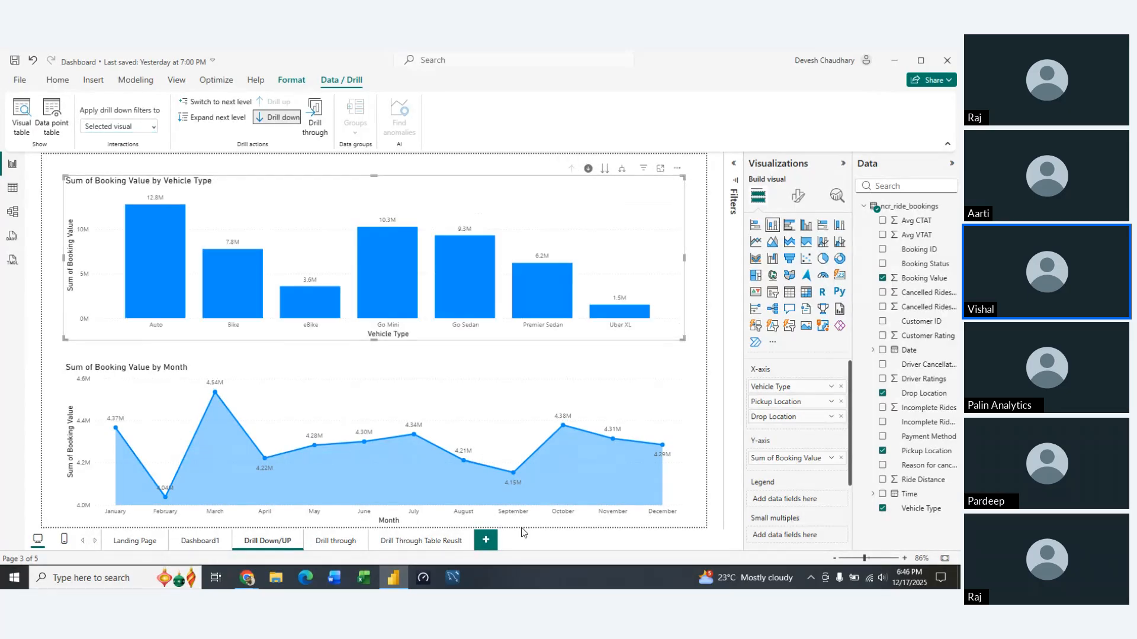
left_click(549, 283)
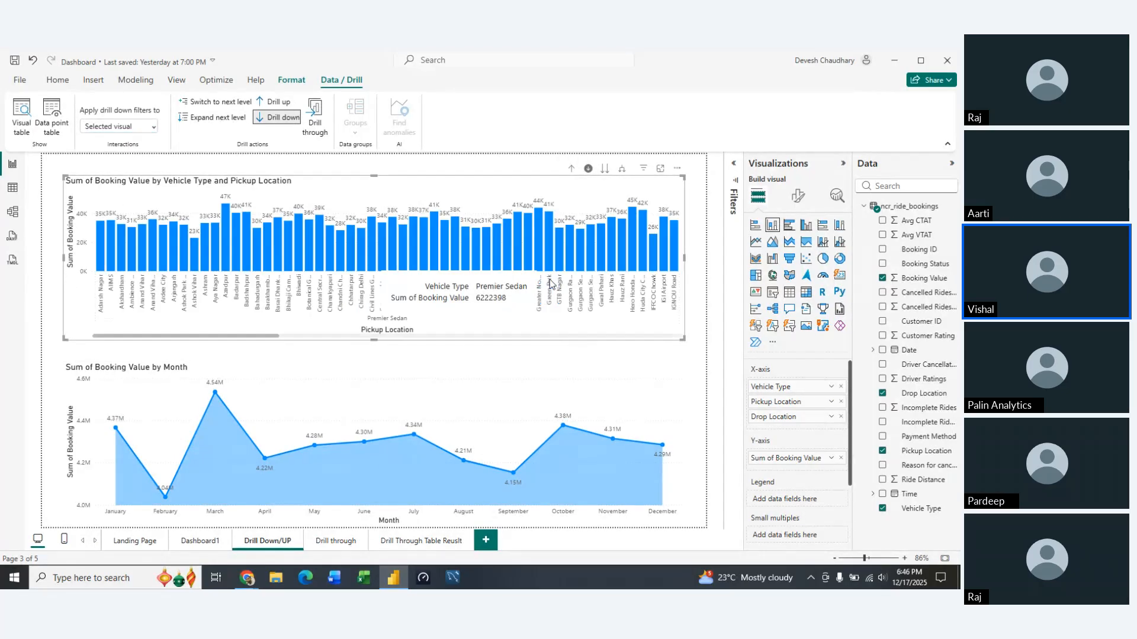
left_click(572, 169)
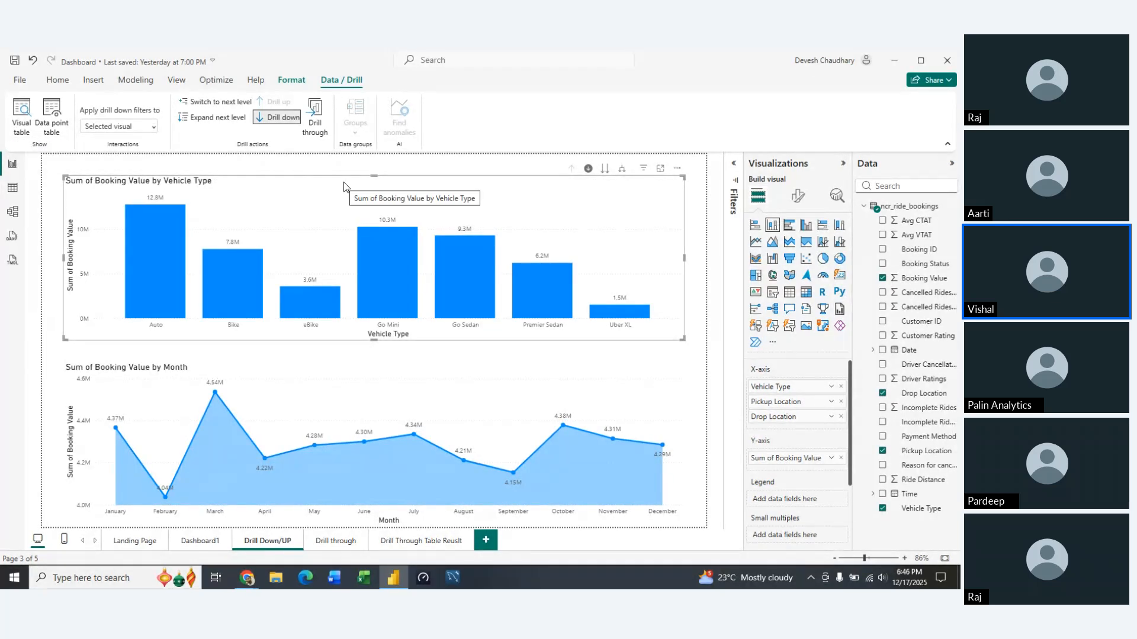
Step: Drill the booking value column chart into Go Mini and Delhi Gate, turn off drill-down mode, and drill back up to Vehicle Type
left_click(382, 278)
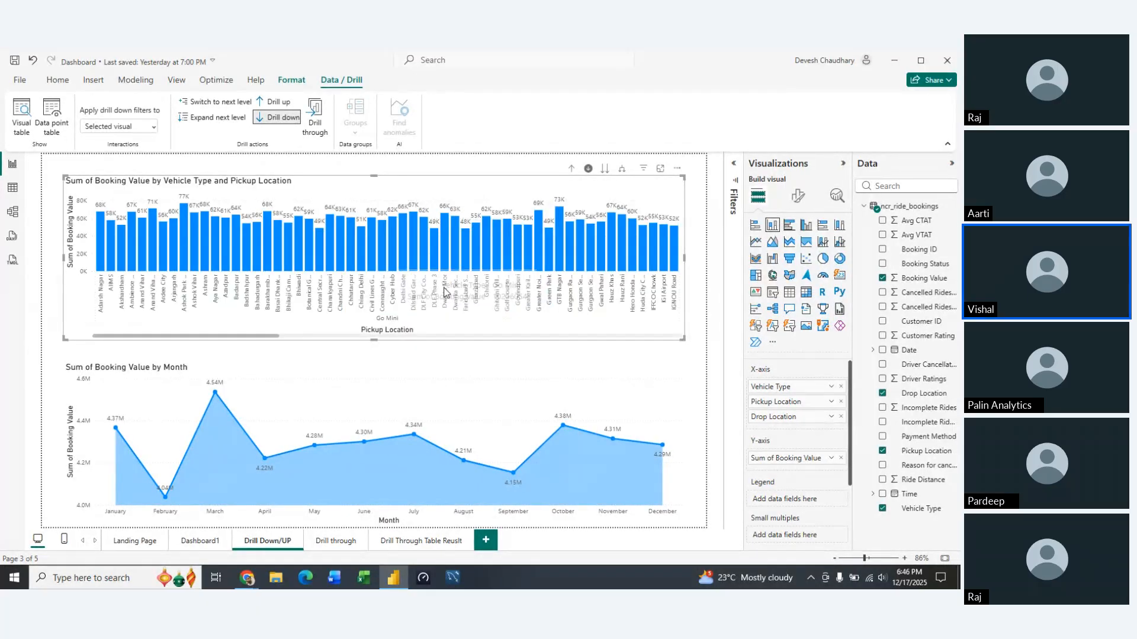
left_click(401, 244)
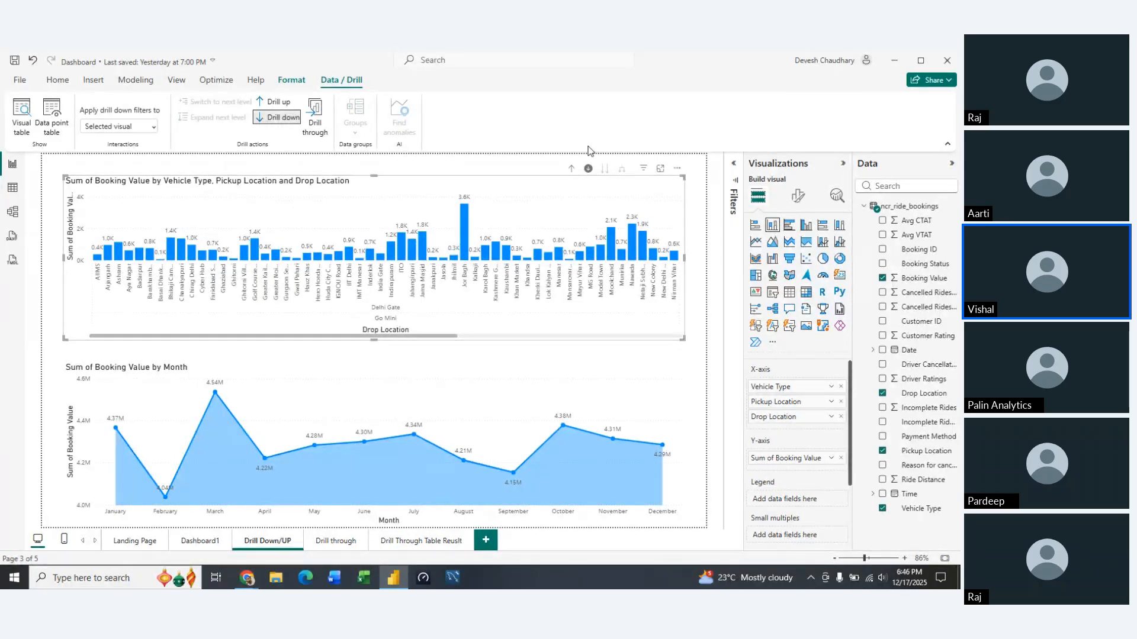
left_click(588, 168)
left_click(571, 169)
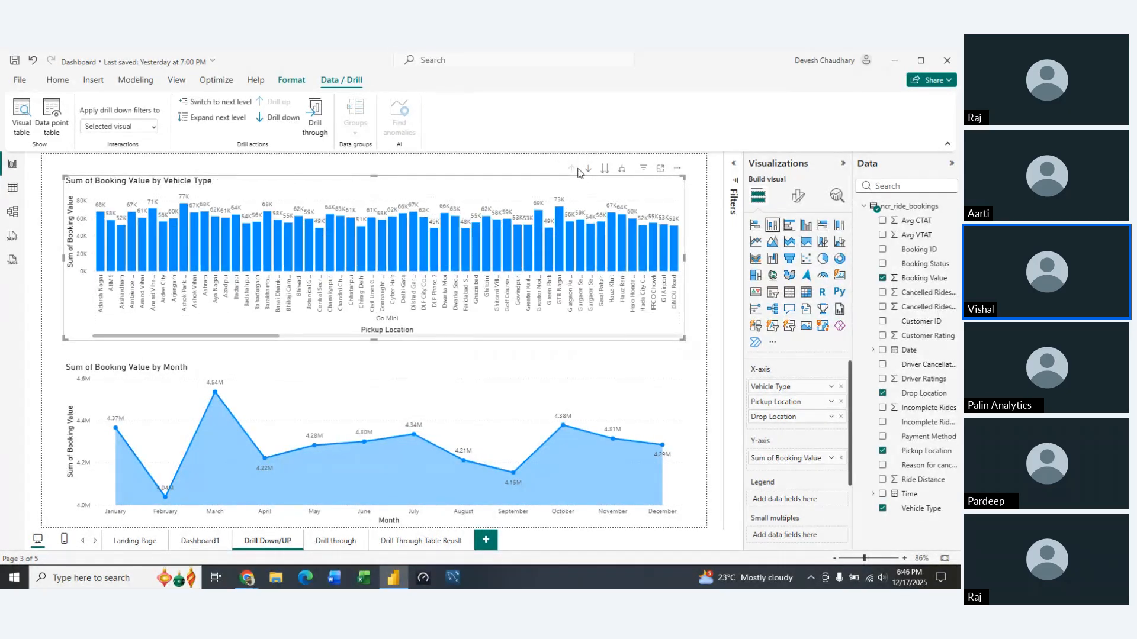
left_click(572, 169)
Step: Expand the column chart to the next level with Go Sedan and Go Mini selected, and undo the expansion
left_click(463, 276)
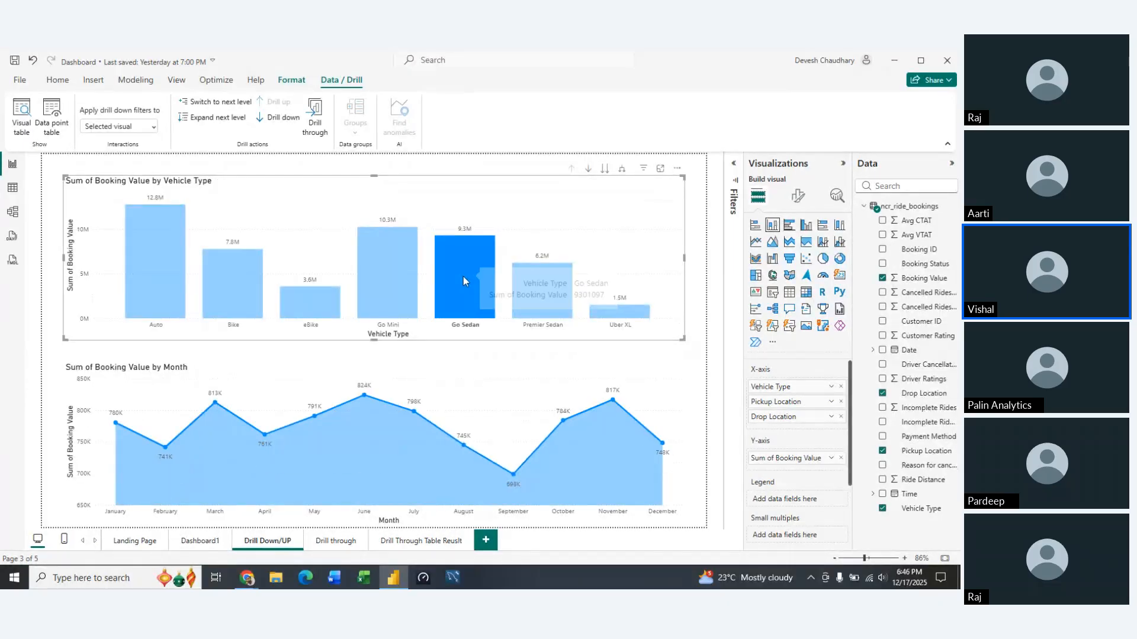
left_click(372, 270, "ctrl")
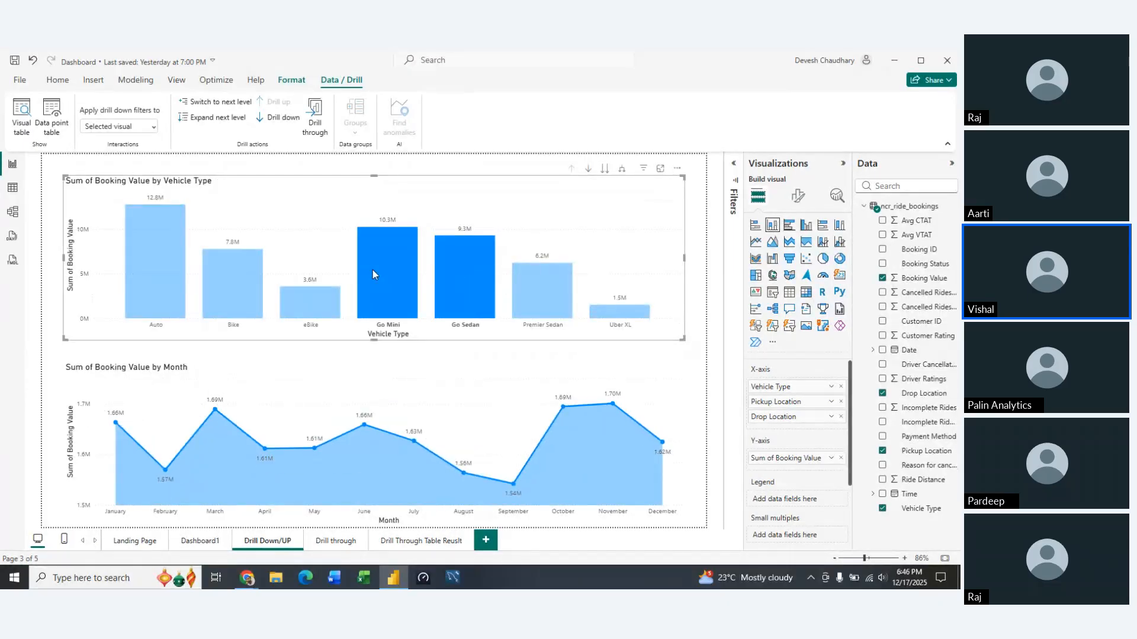
right_click(408, 274)
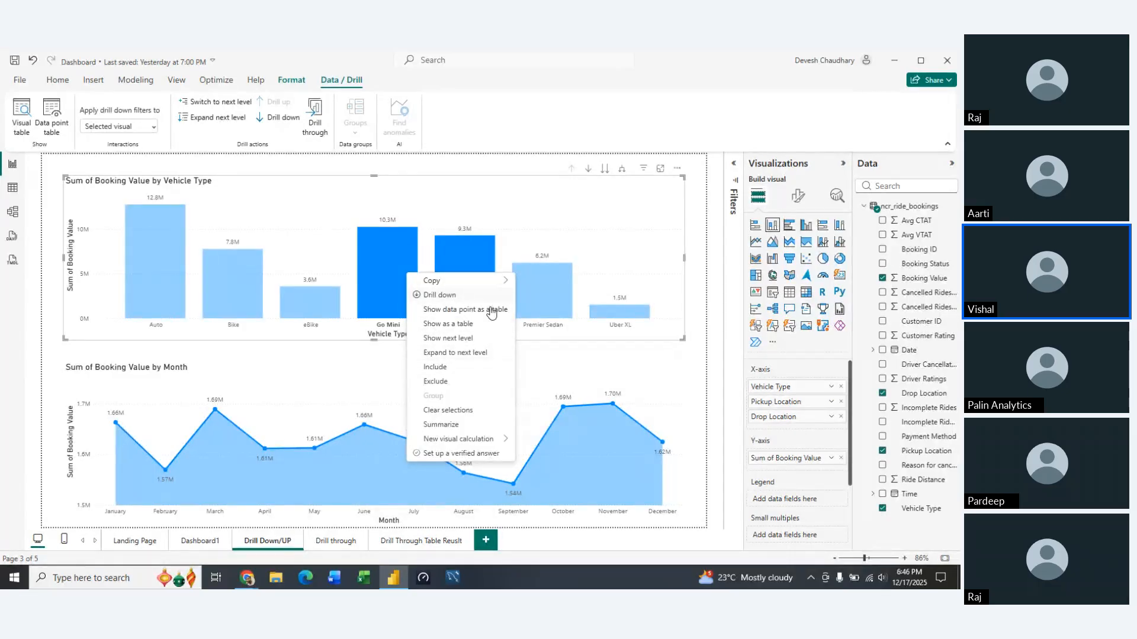
left_click(471, 354)
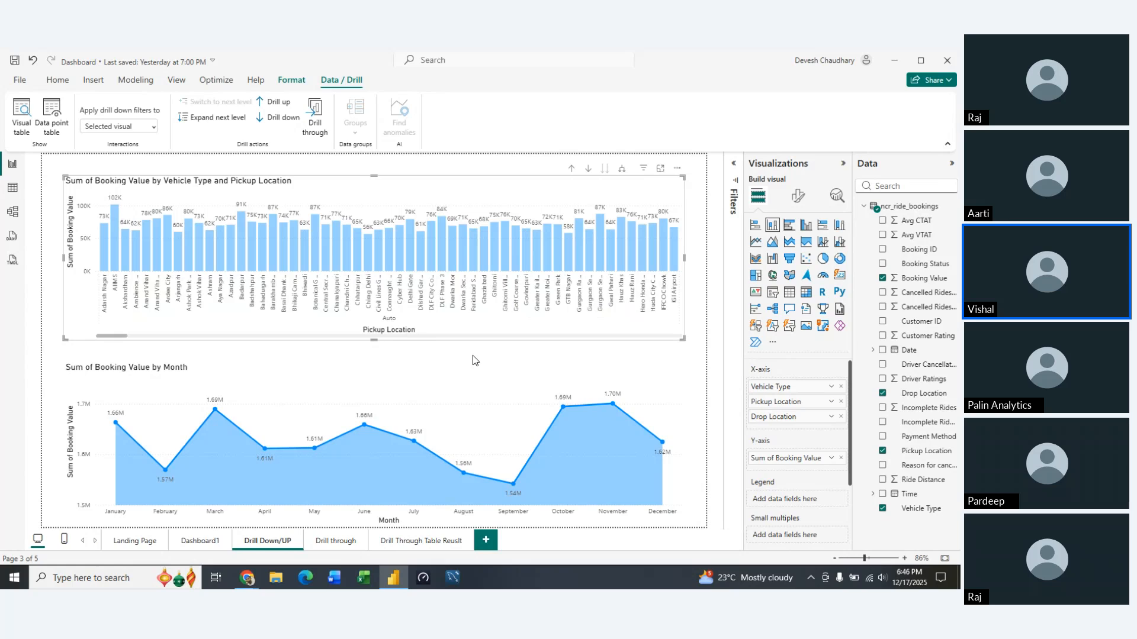
key("ctrl+z")
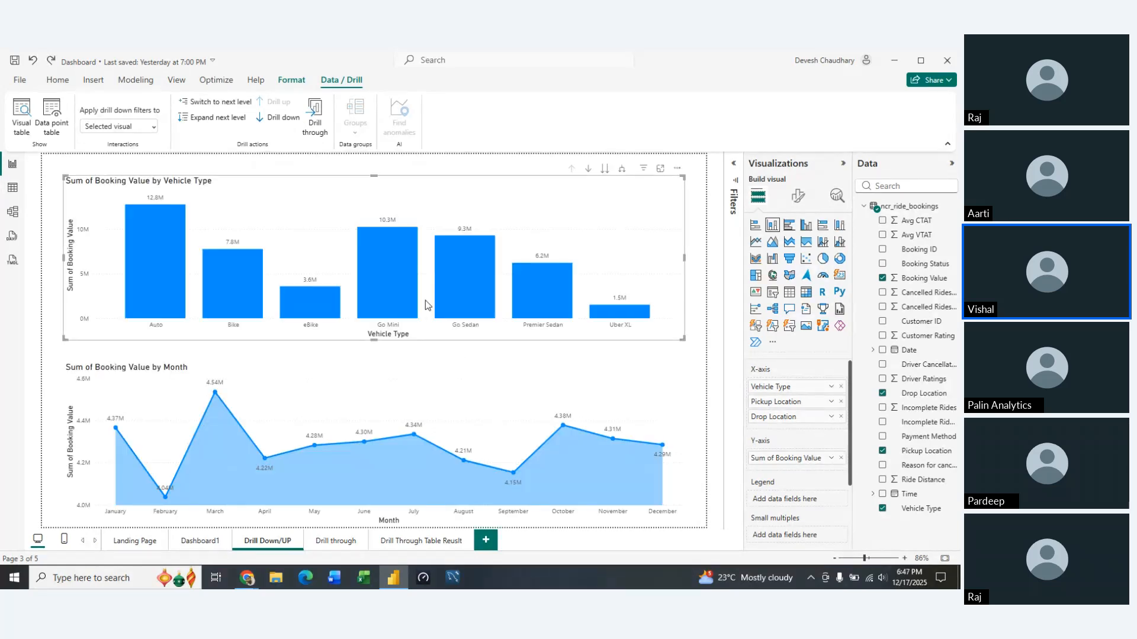
Step: Include only the Go Mini and Go Sedan columns in the booking value chart, and undo the inclusion
left_click(400, 275)
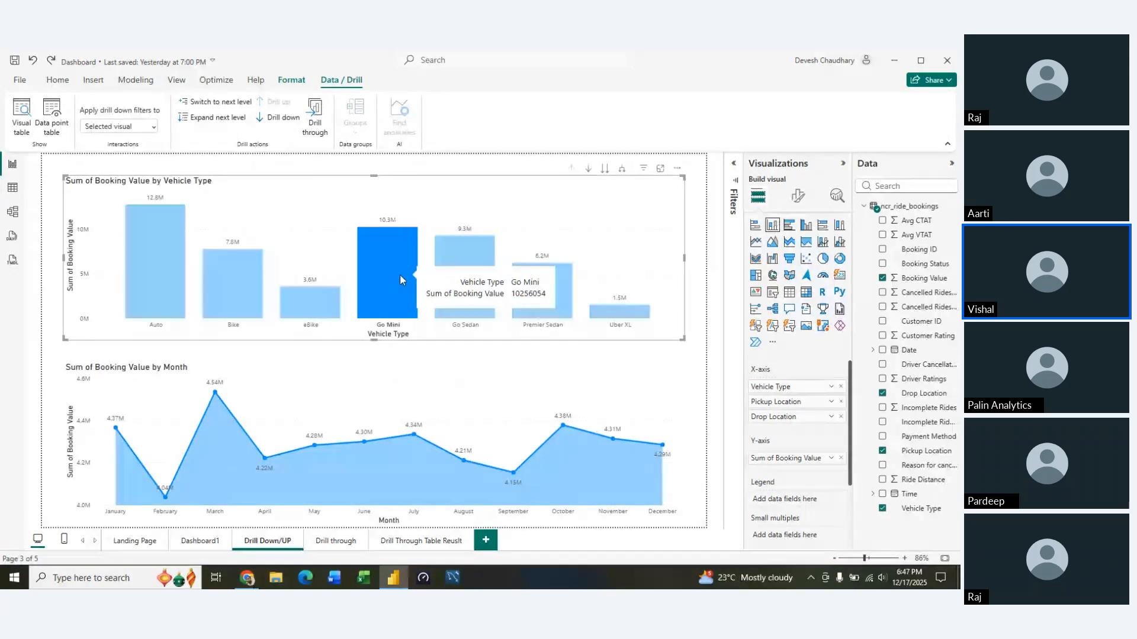
left_click(471, 265, "ctrl")
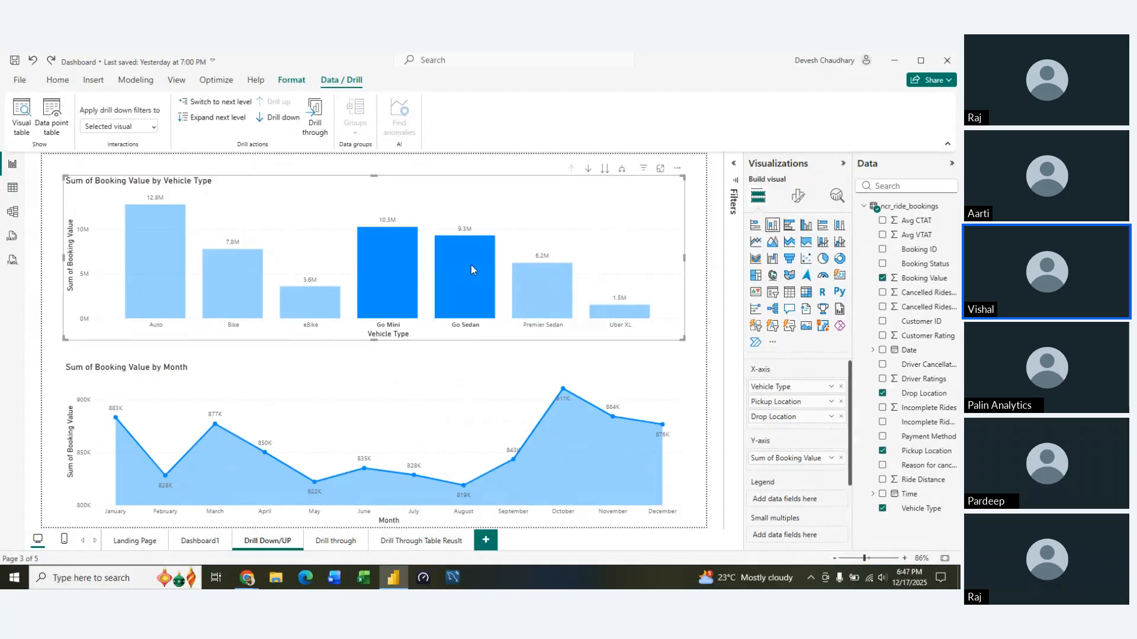
right_click(413, 272)
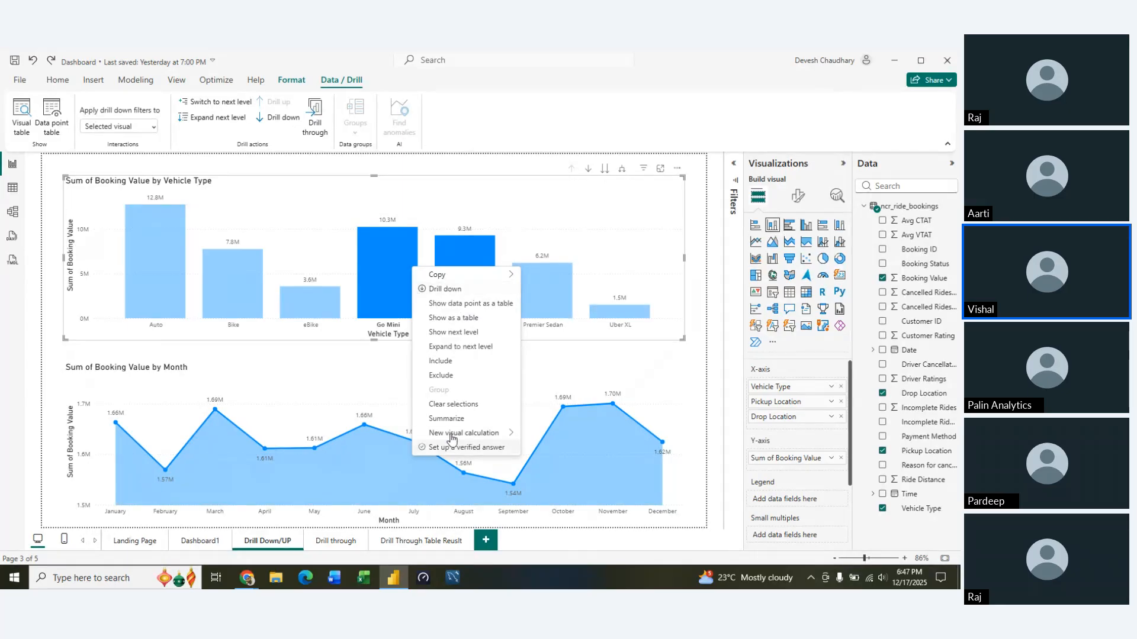
left_click(445, 368)
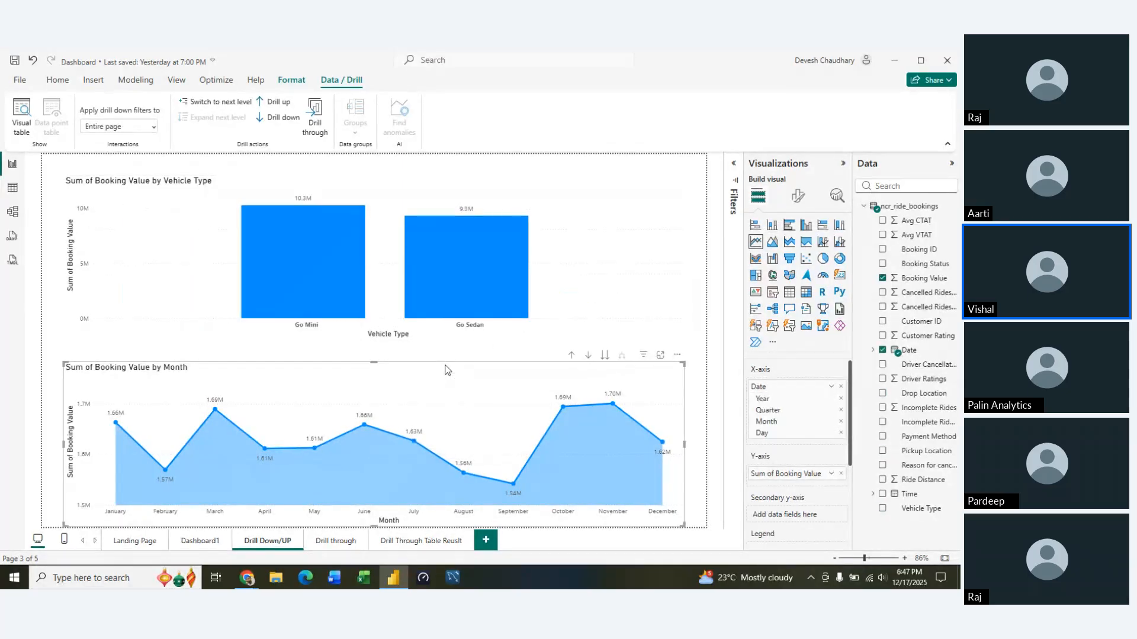
key("ctrl+z")
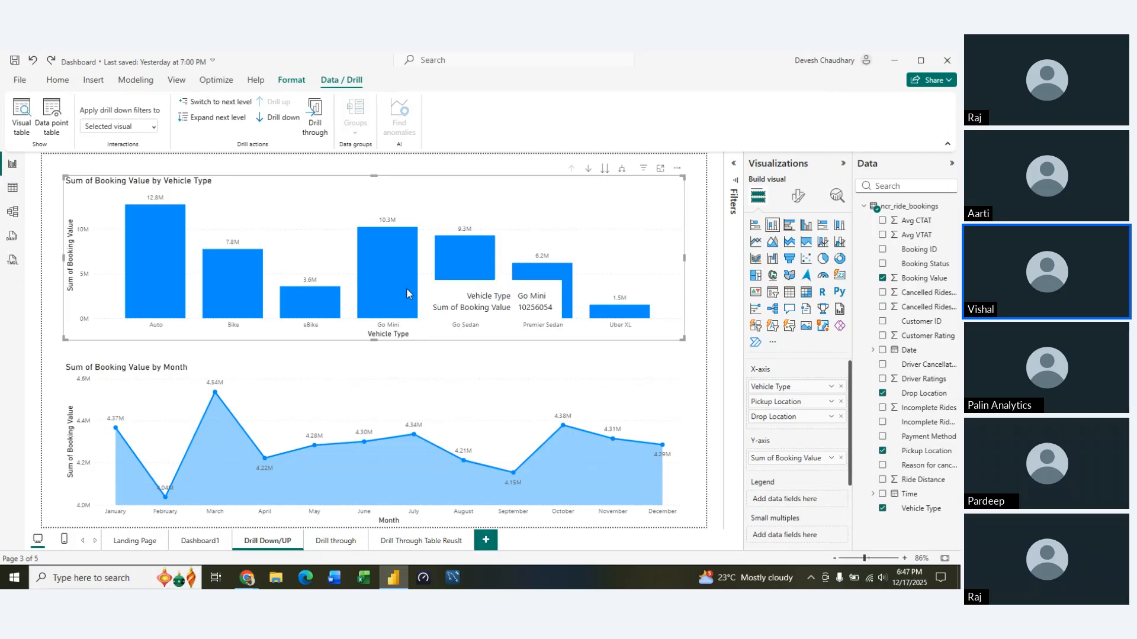
Step: Exclude the Go Mini and Go Sedan columns from the booking value chart
left_click(407, 292)
left_click(450, 269, "ctrl")
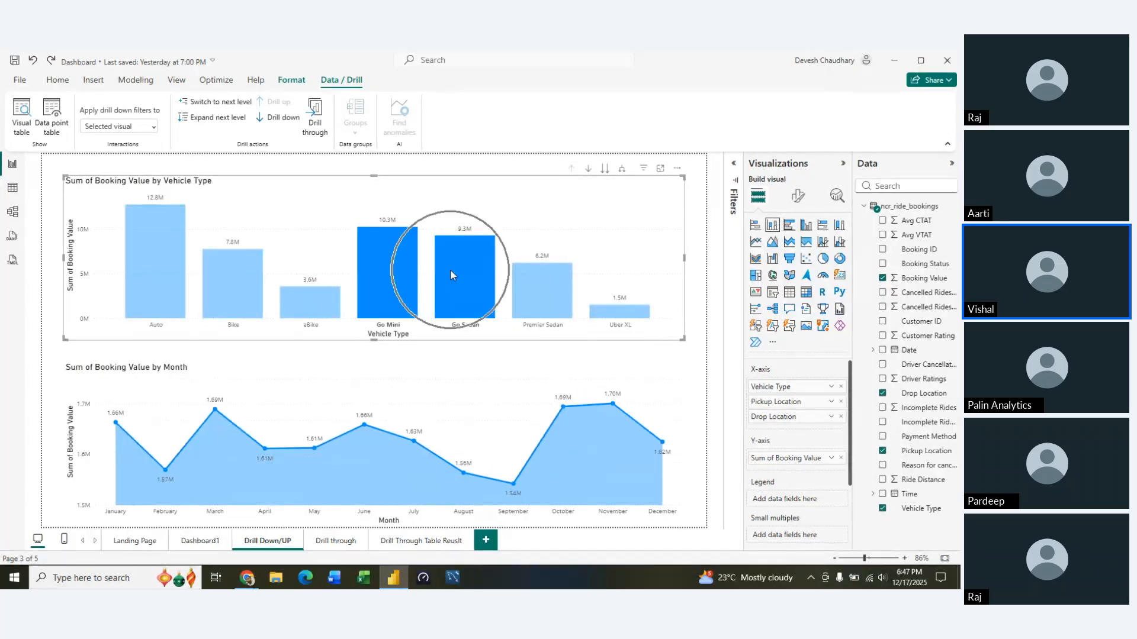
right_click(450, 270)
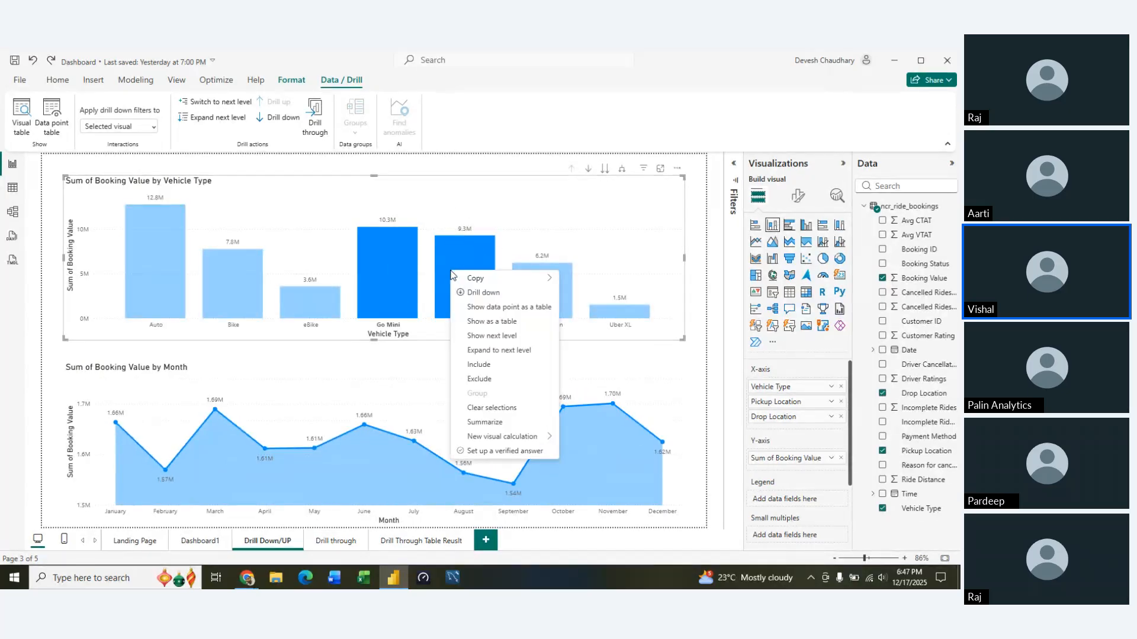
left_click(474, 379)
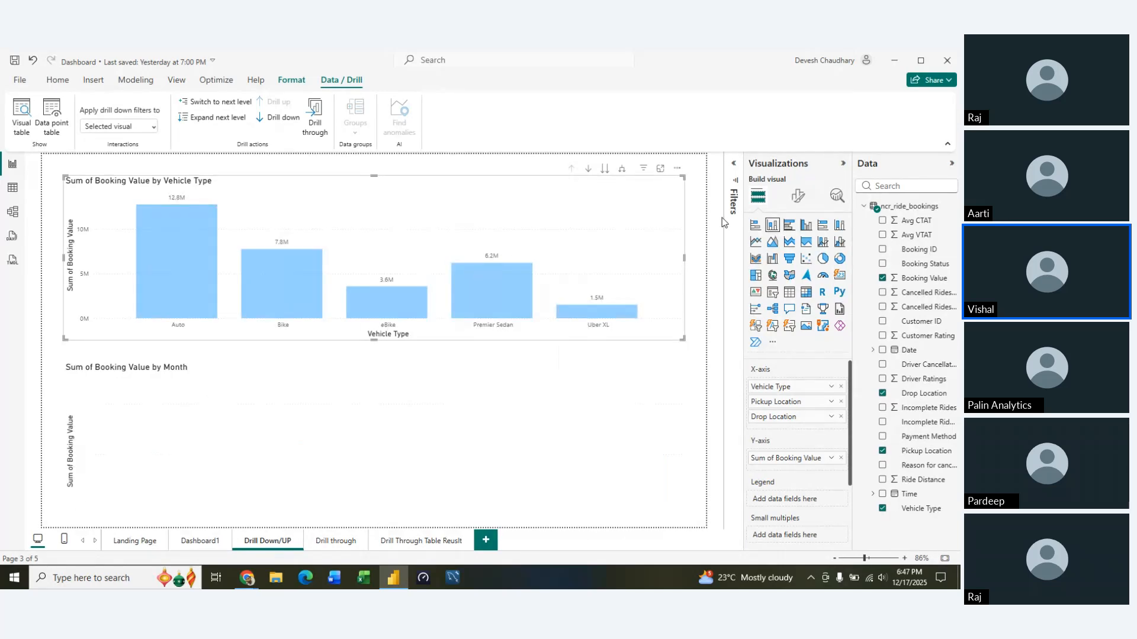
Step: Remove the Excluded filter from the column chart's visual filters and clear the column selection
left_click(733, 163)
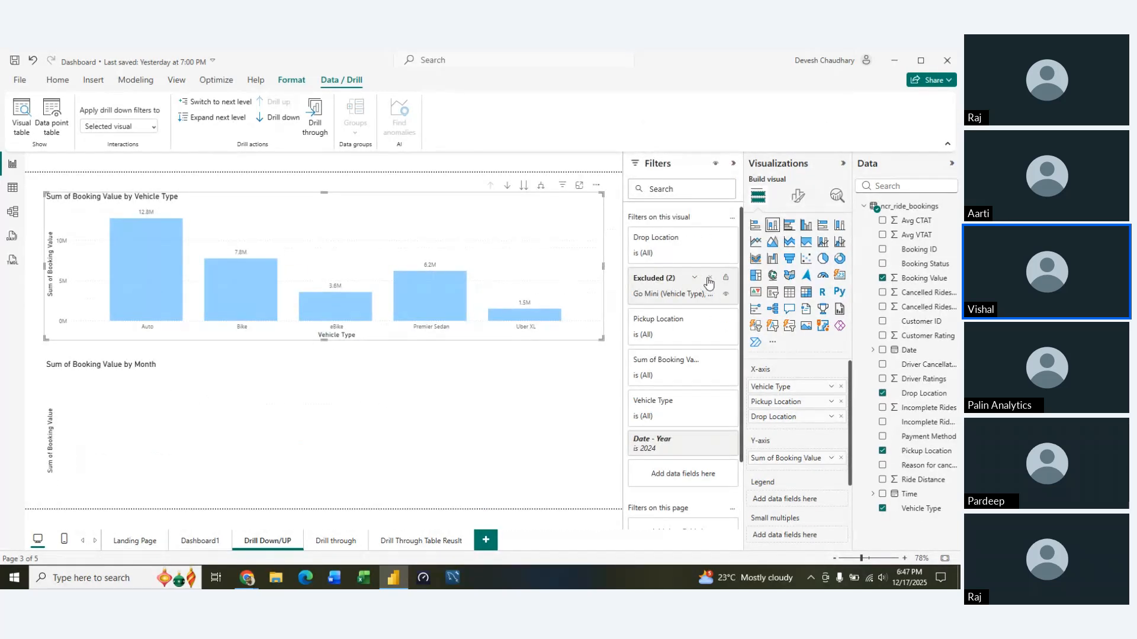
left_click(709, 282)
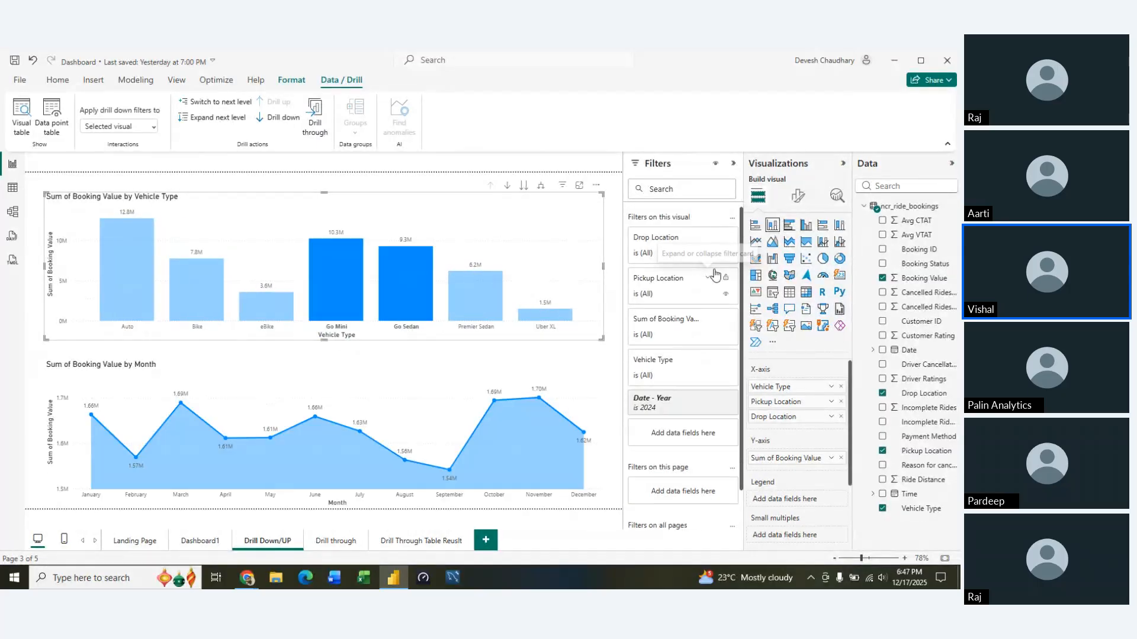
left_click(735, 164)
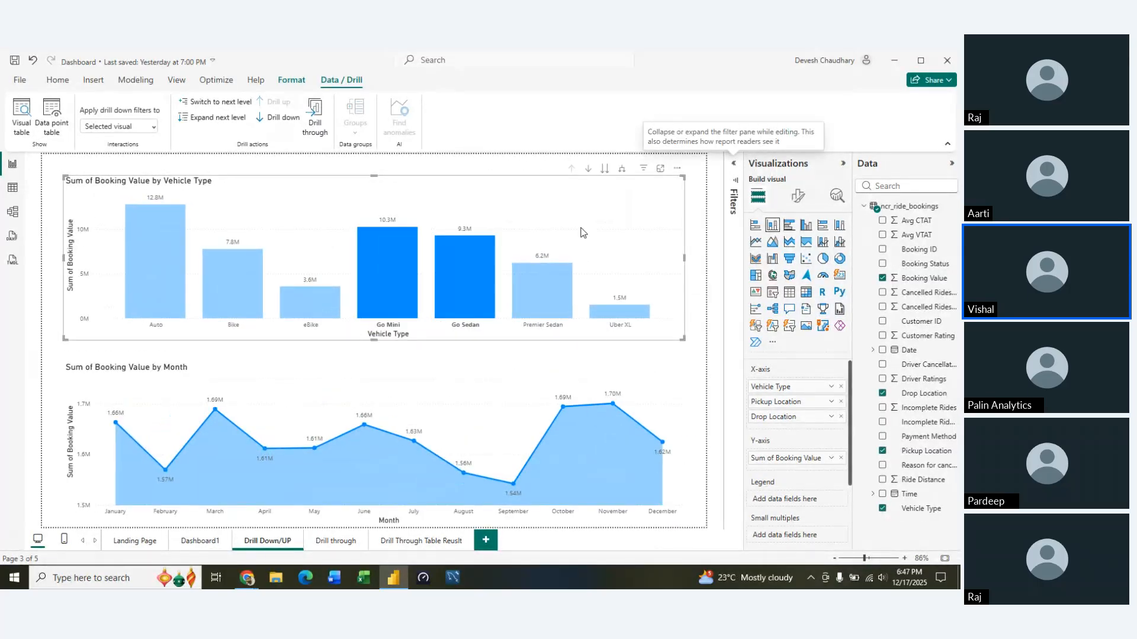
left_click(548, 201)
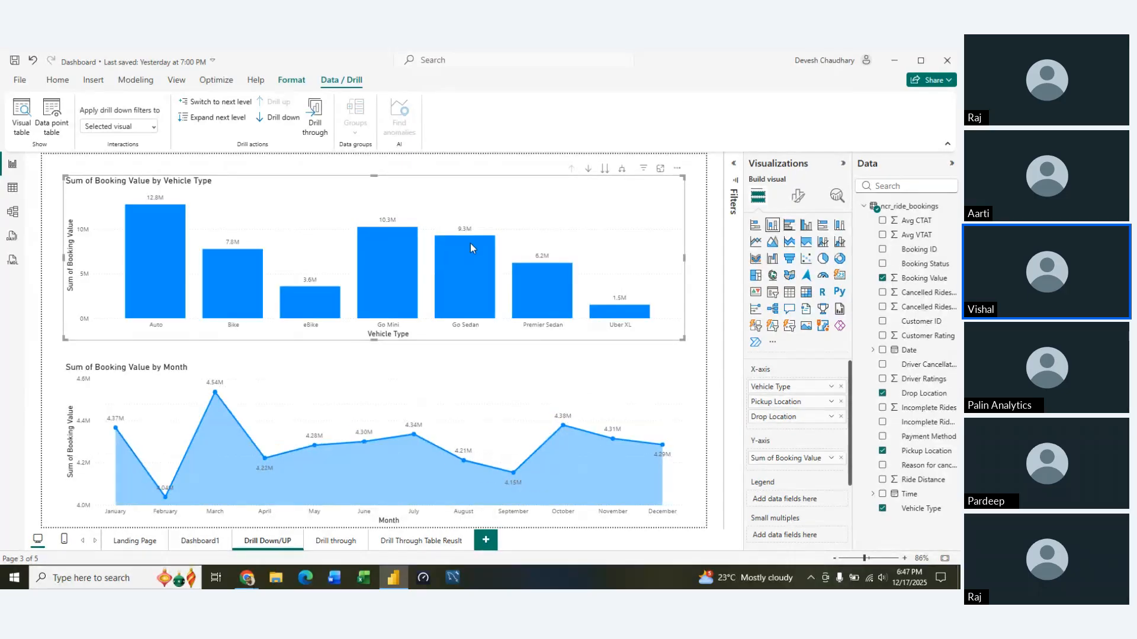
Step: Select the Go Mini and Go Sedan columns together and summarize them in a narrative visual
right_click(457, 271)
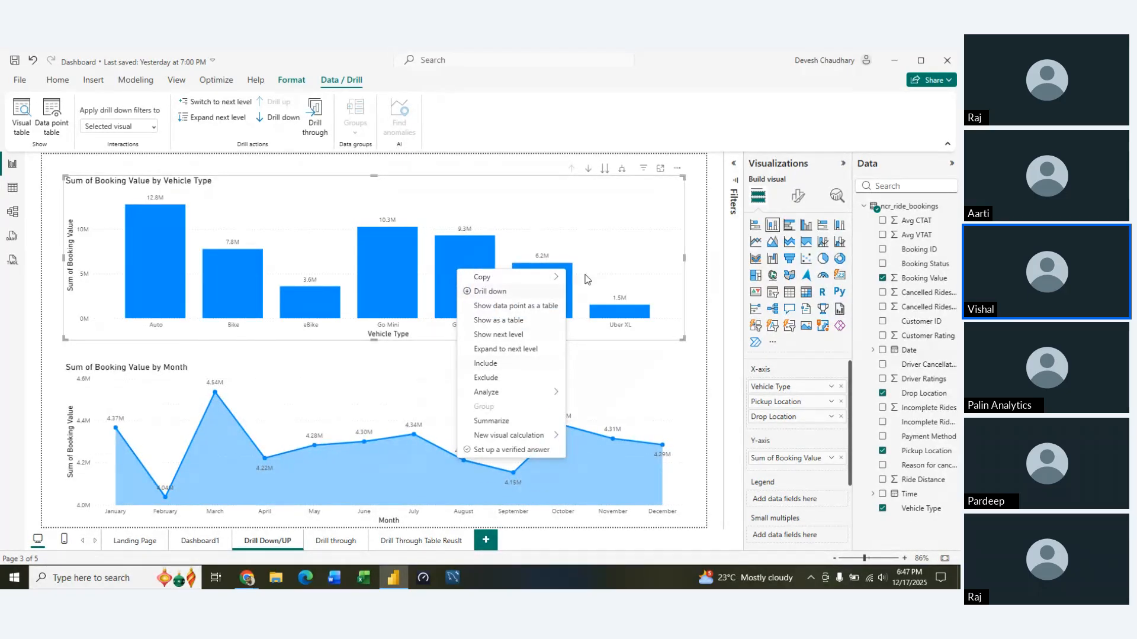
left_click(365, 285)
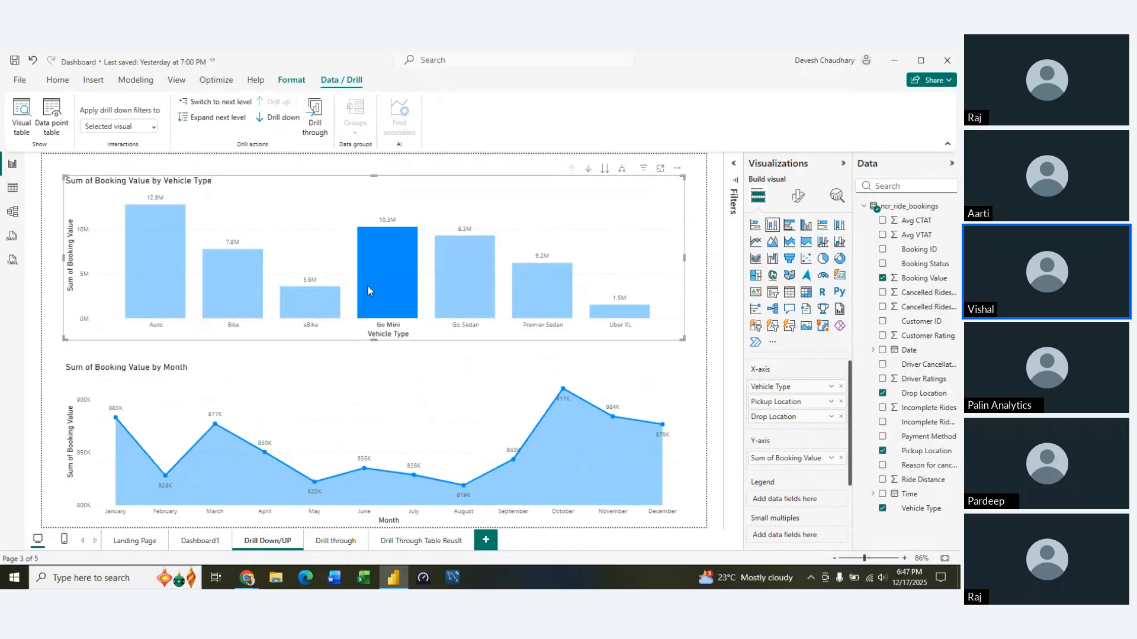
left_click(453, 273, "ctrl")
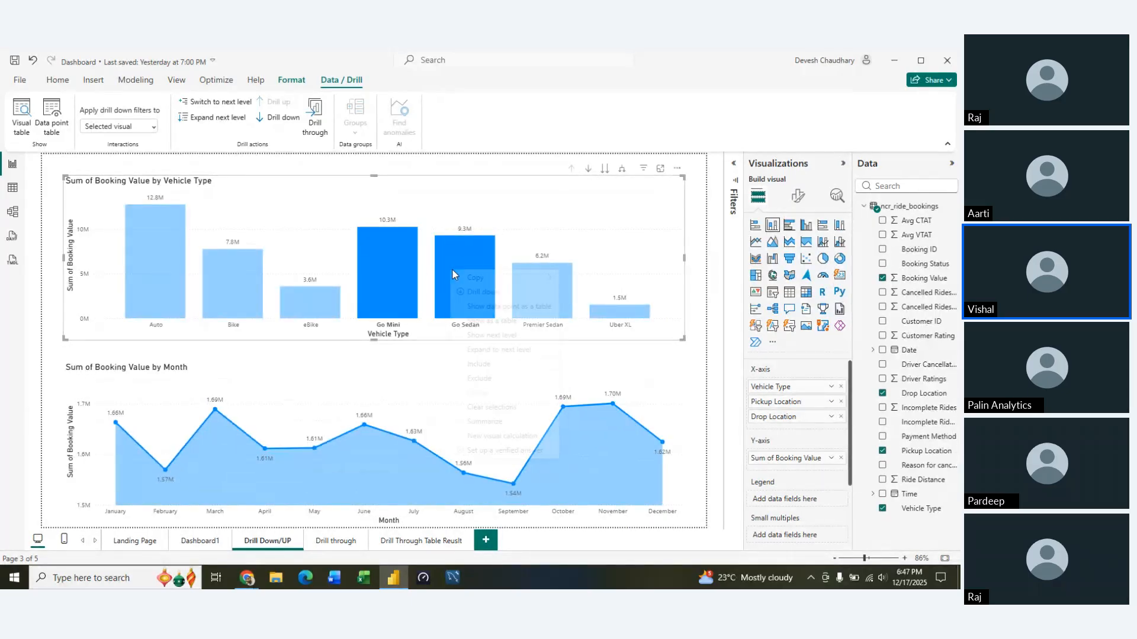
right_click(452, 272)
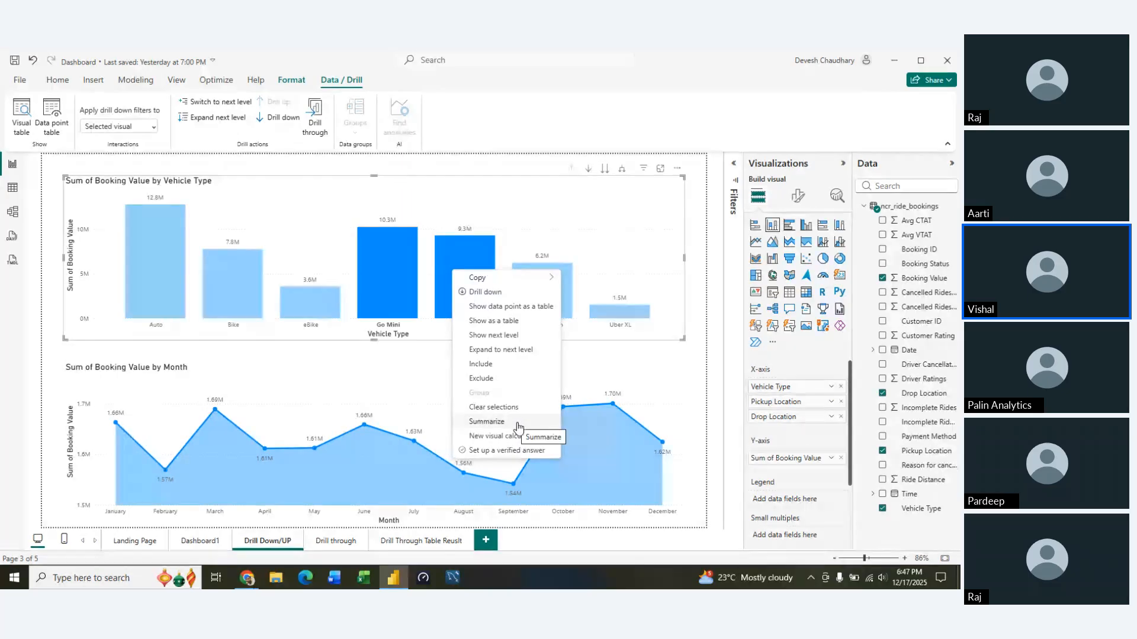
left_click(518, 422)
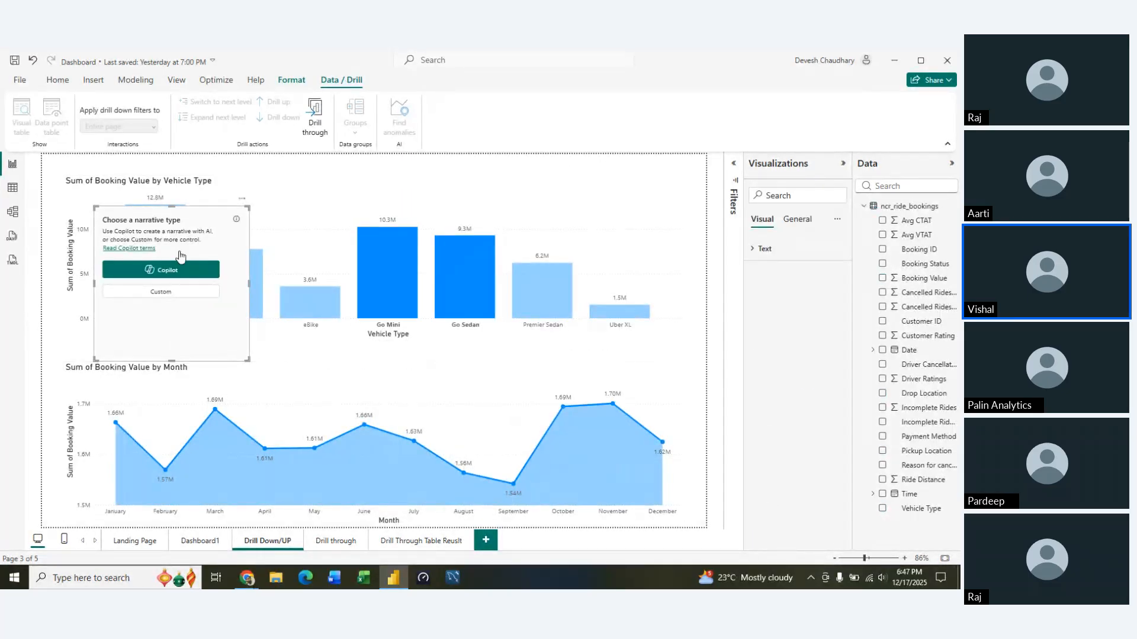
Step: Try to create the narrative with Copilot by looking for a supported workspace, and close the workspace dialog
left_click(179, 268)
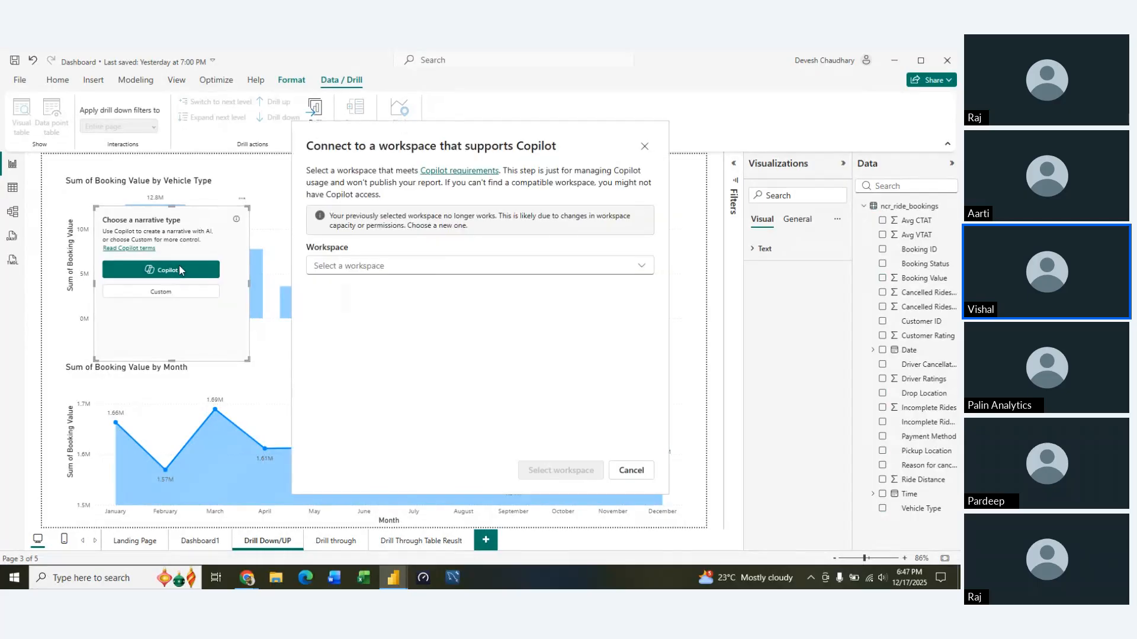
left_click(380, 267)
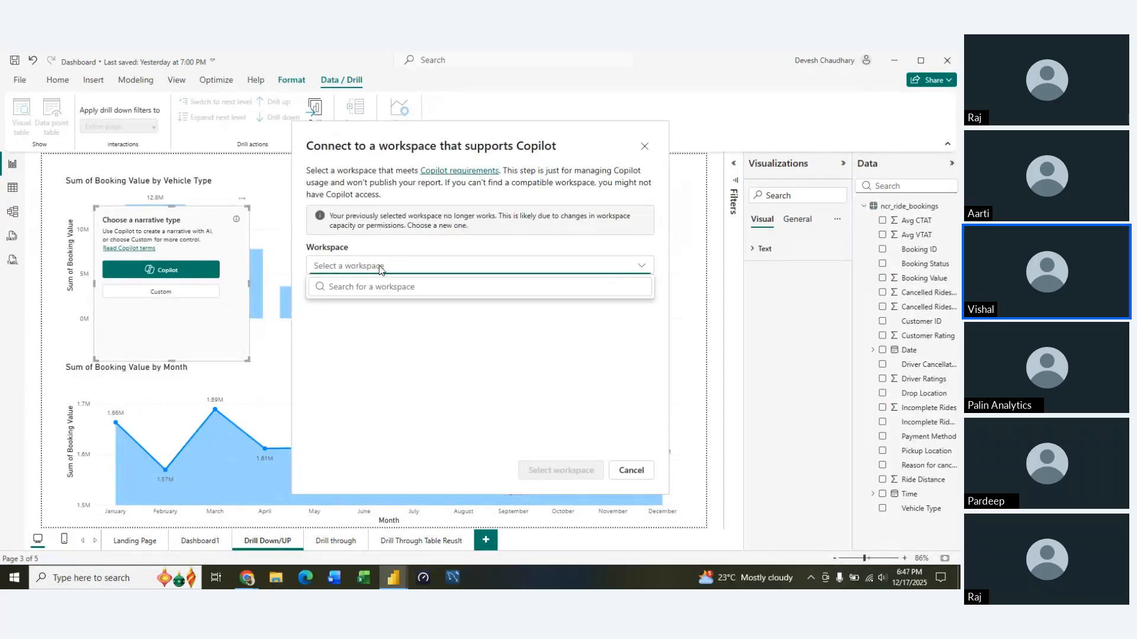
left_click(389, 343)
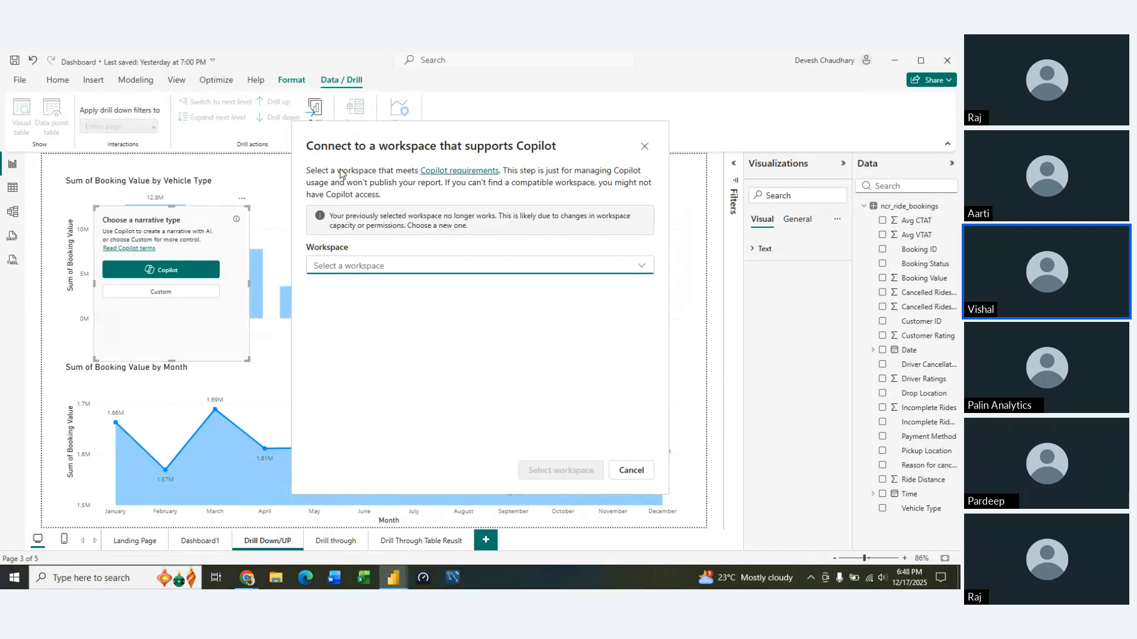
left_click(507, 189)
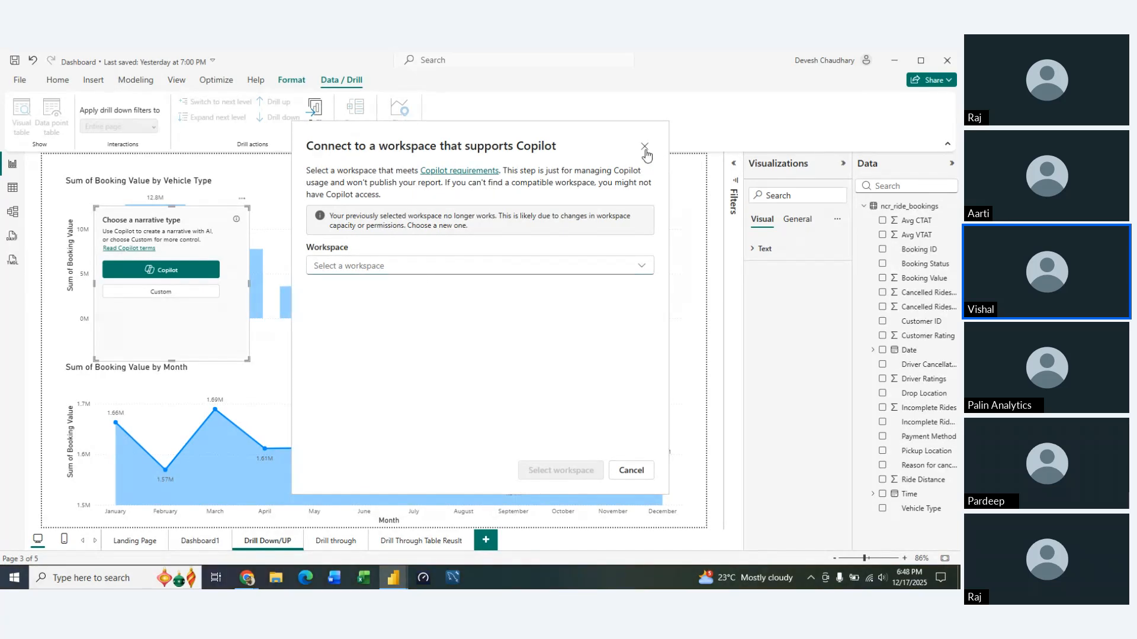
left_click(645, 146)
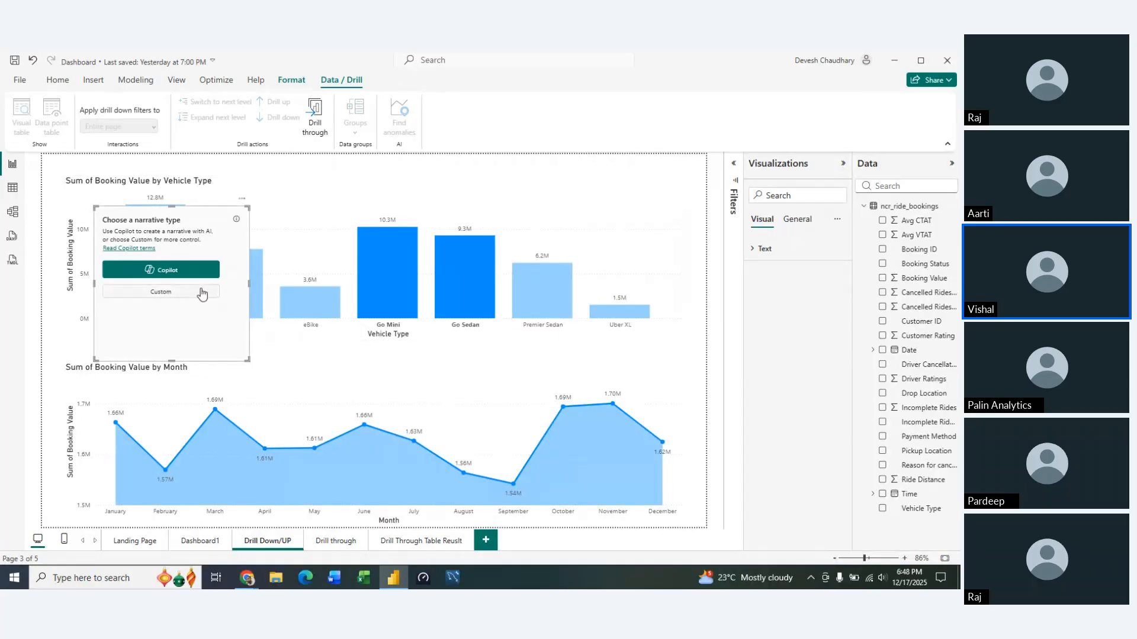
Step: Generate a Custom narrative for the selected columns, remove the narrative from the page, and clear the column selection
left_click(200, 292)
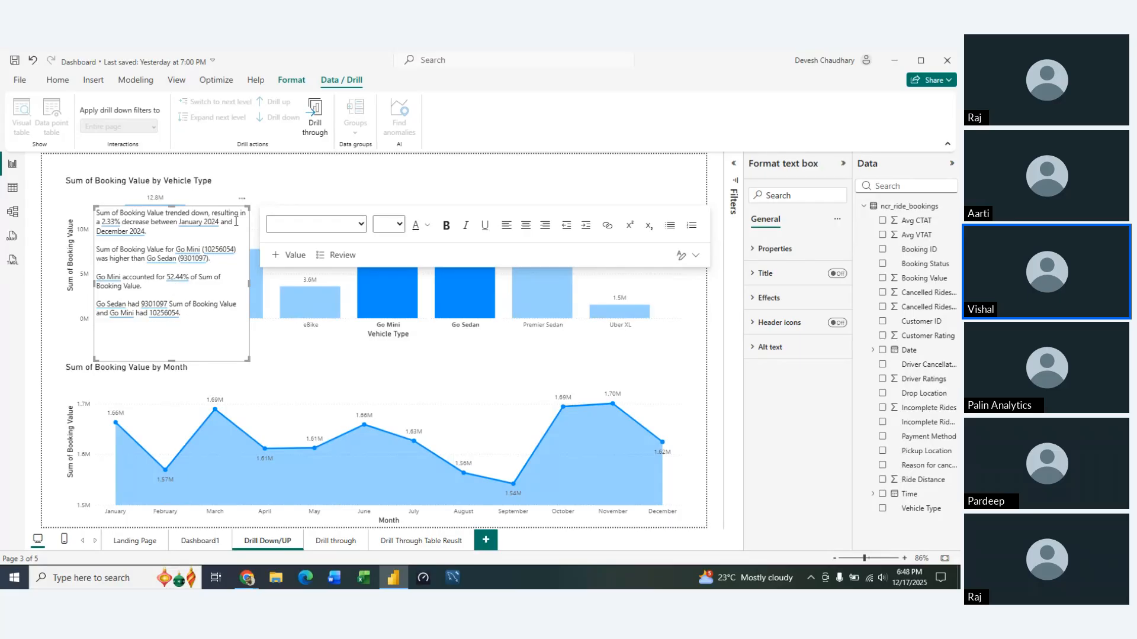
left_click(241, 199)
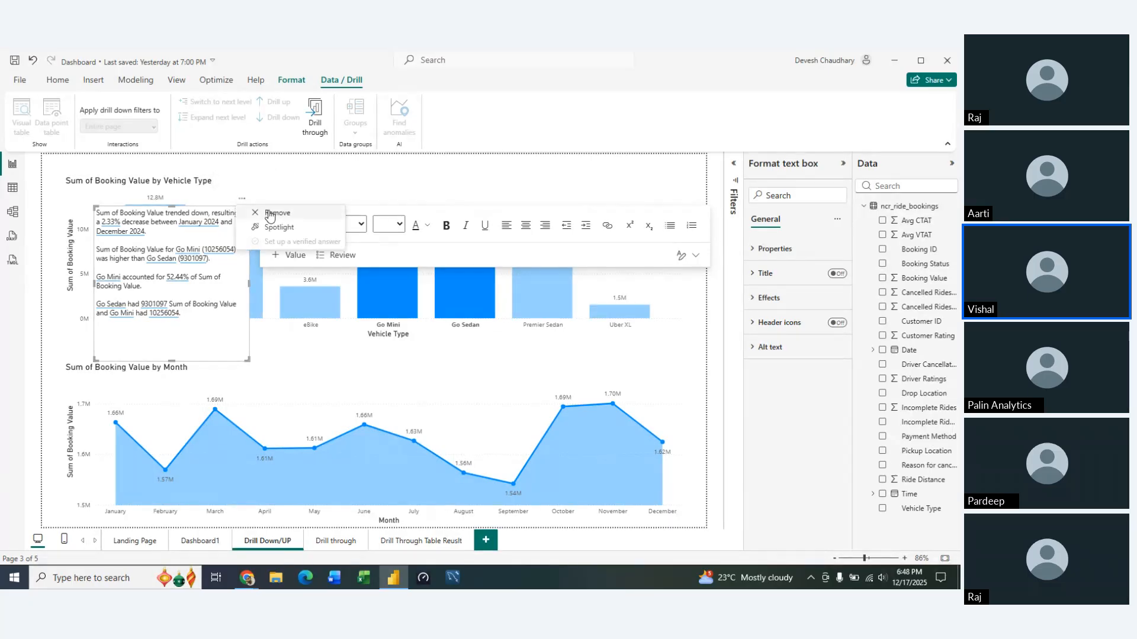
left_click(271, 213)
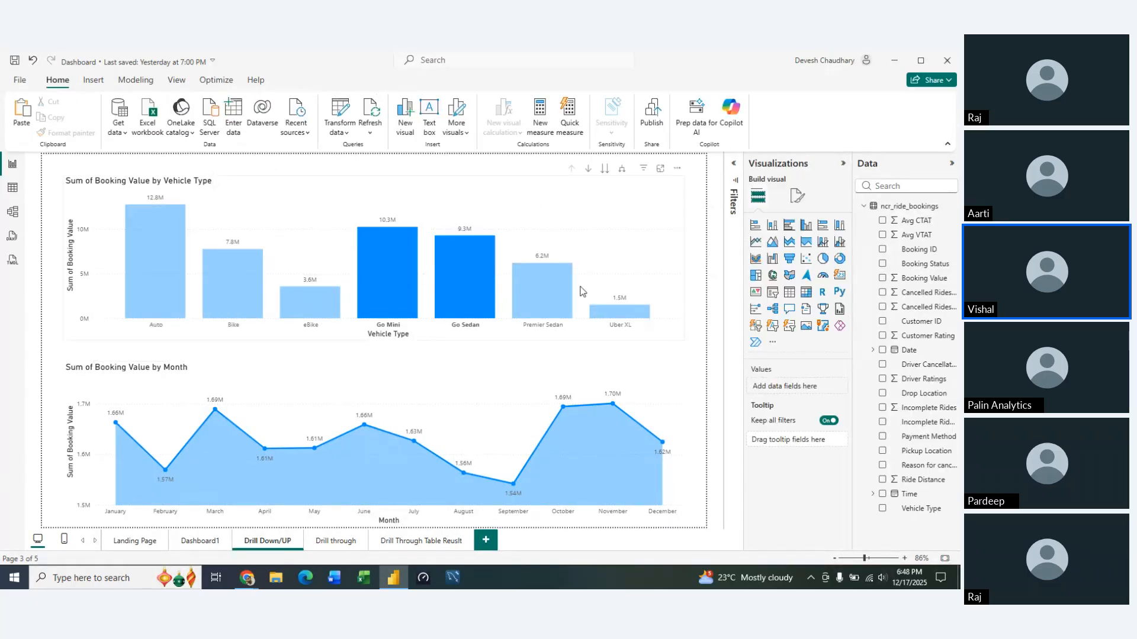
left_click(477, 186)
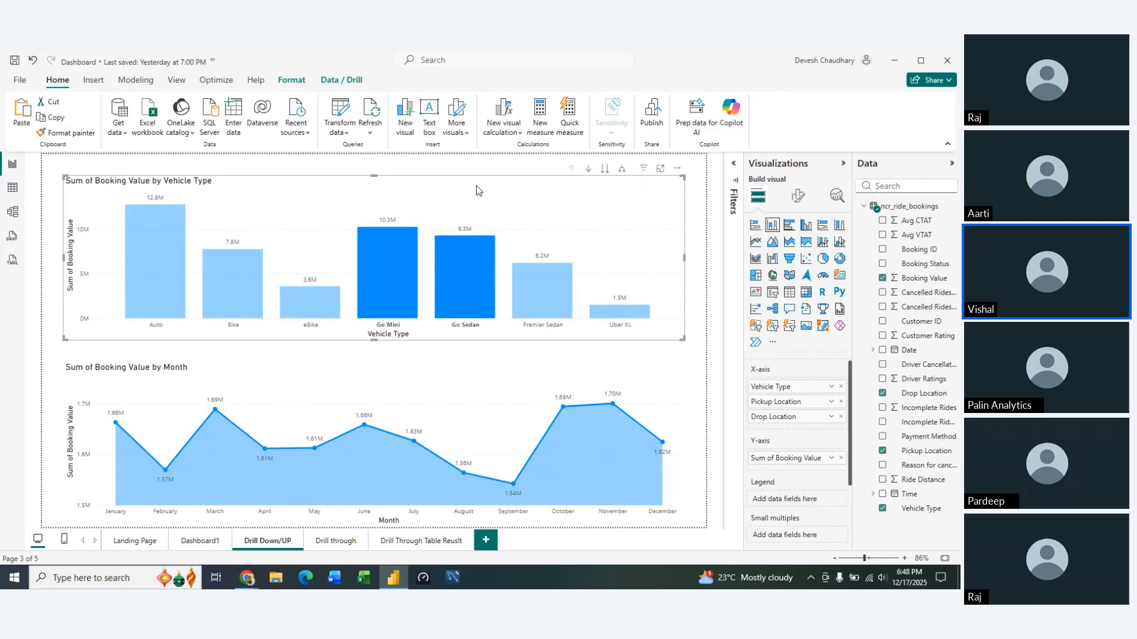
left_click(510, 285)
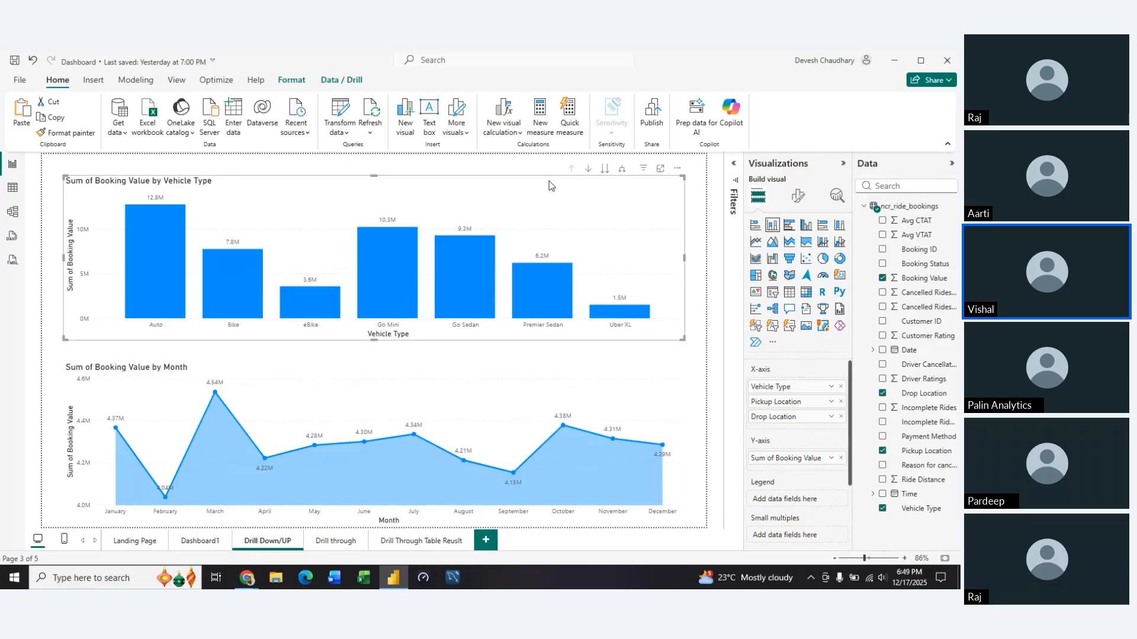
Step: Collapse the Visualizations and Data panes and save the Dashboard report
left_click(844, 166)
left_click(953, 165)
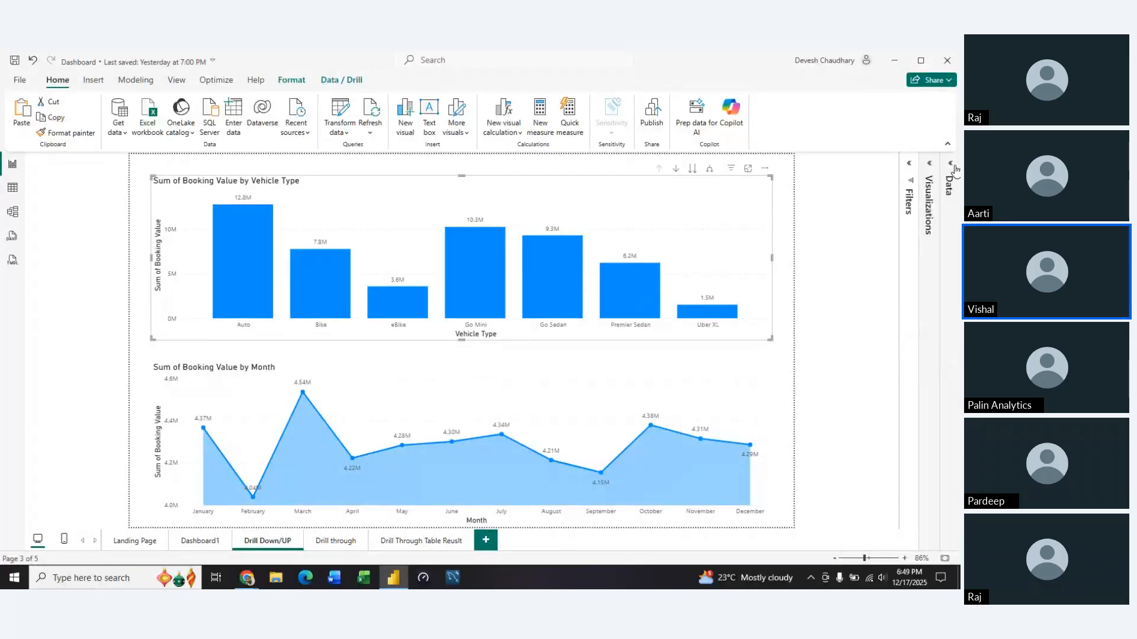
key("ctrl+s")
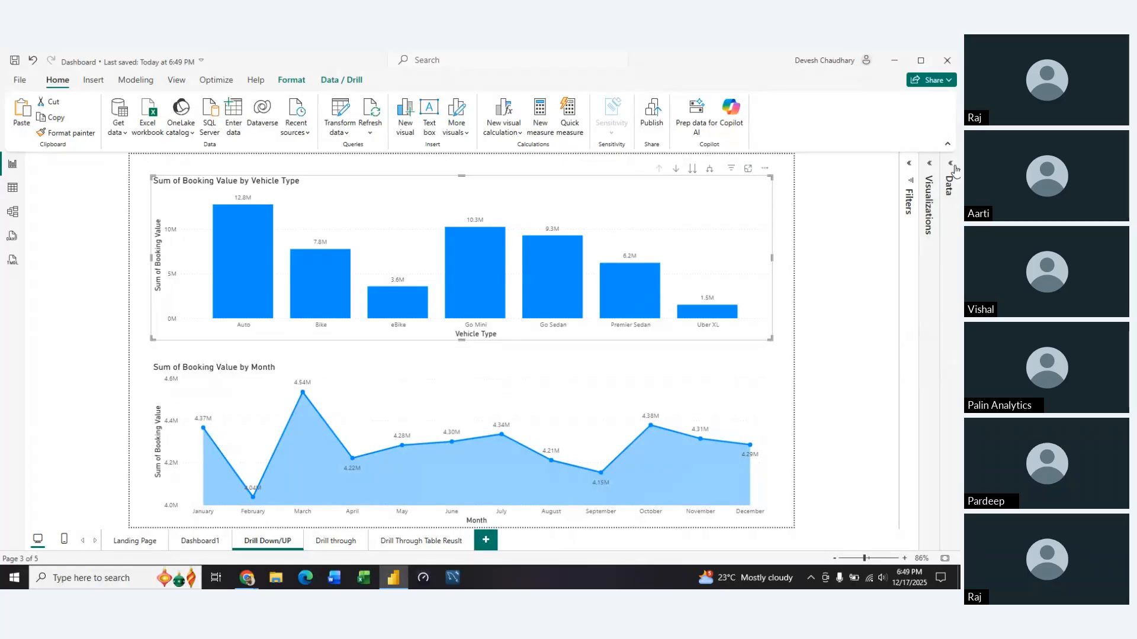